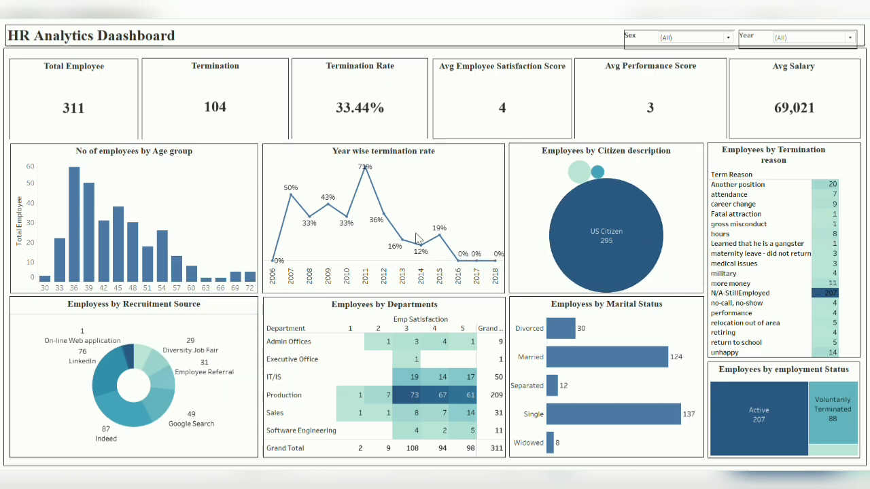
- Switch to Tableau Public, connect to the text file HRDataset_v14 (1), and enlarge the data preview
mouse_move(800, 424)
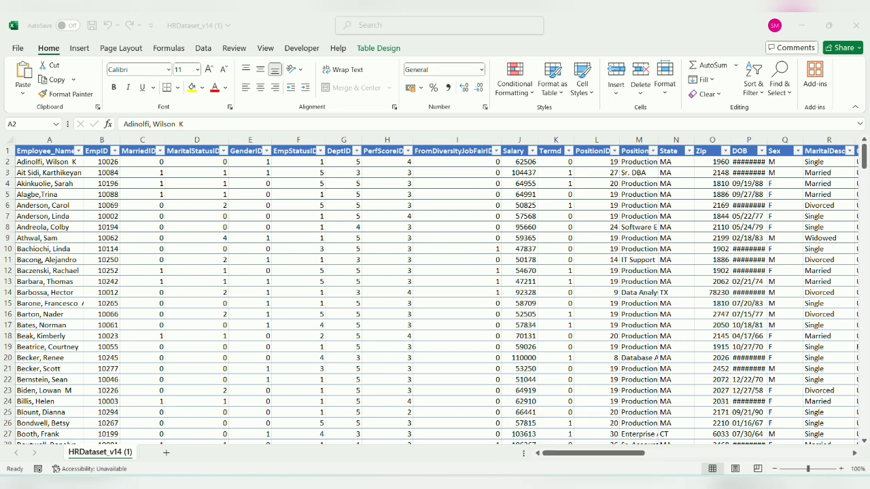
click(570, 483)
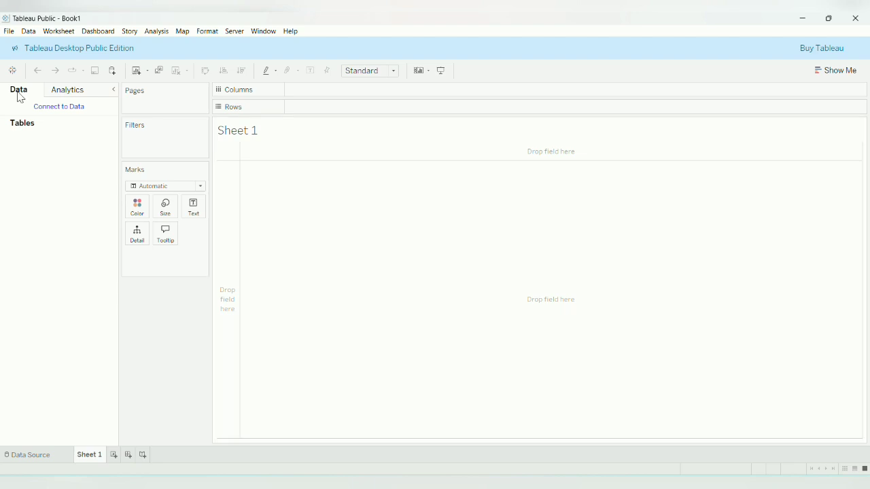
click(58, 109)
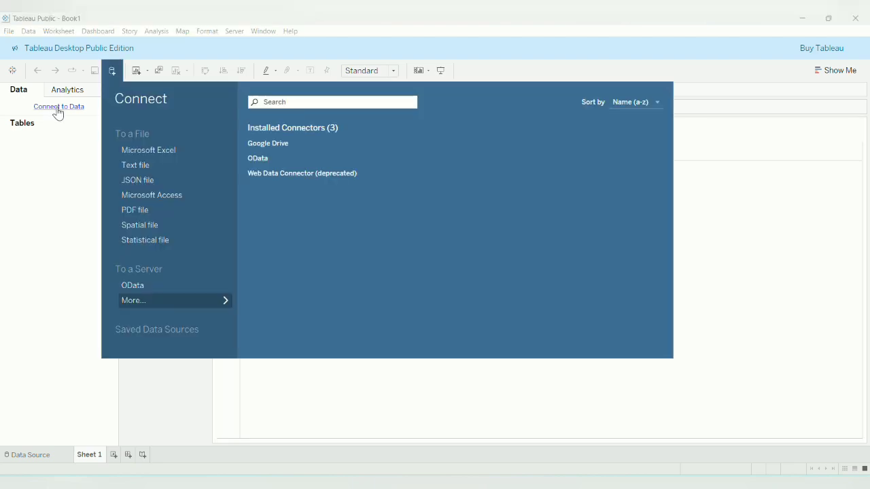
click(139, 173)
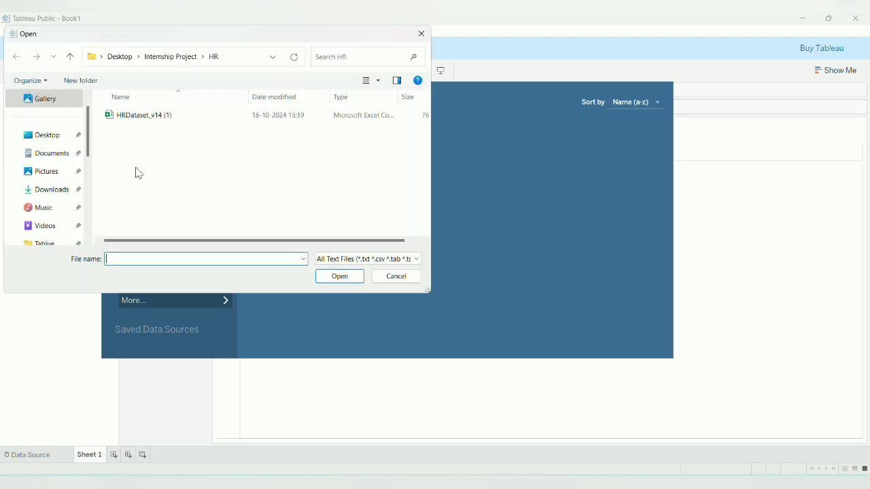
click(149, 121)
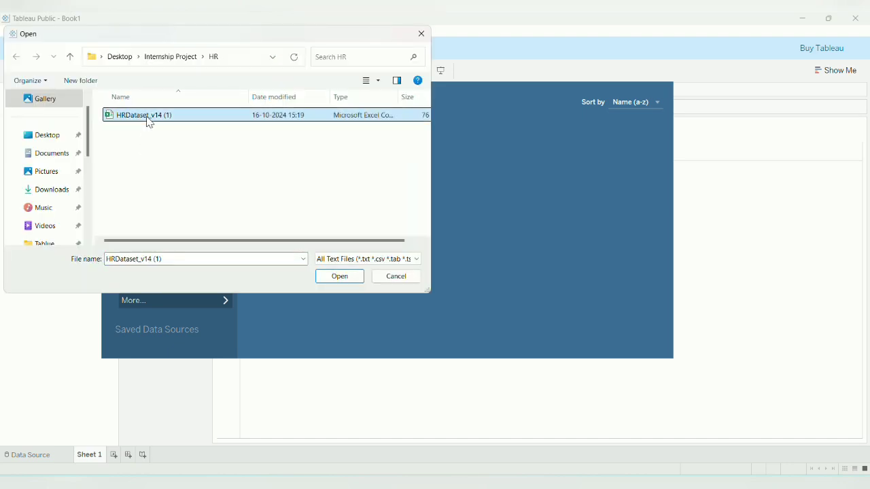
click(343, 280)
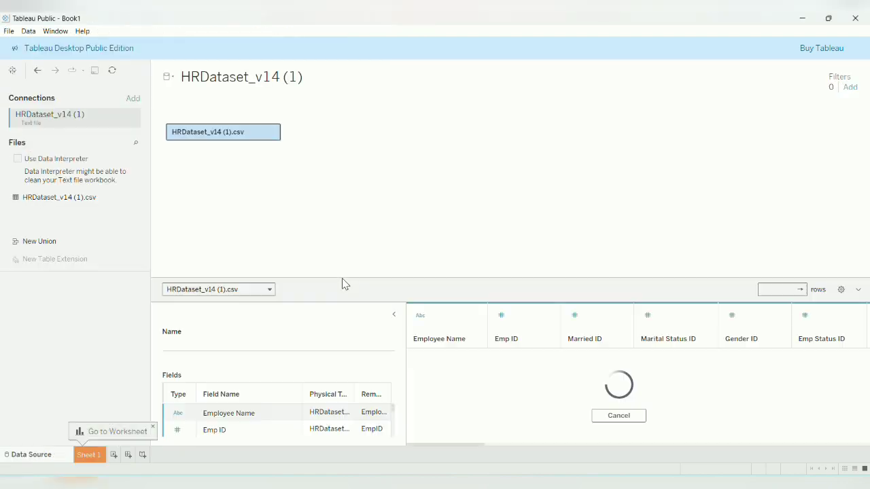
drag(366, 277, 355, 176)
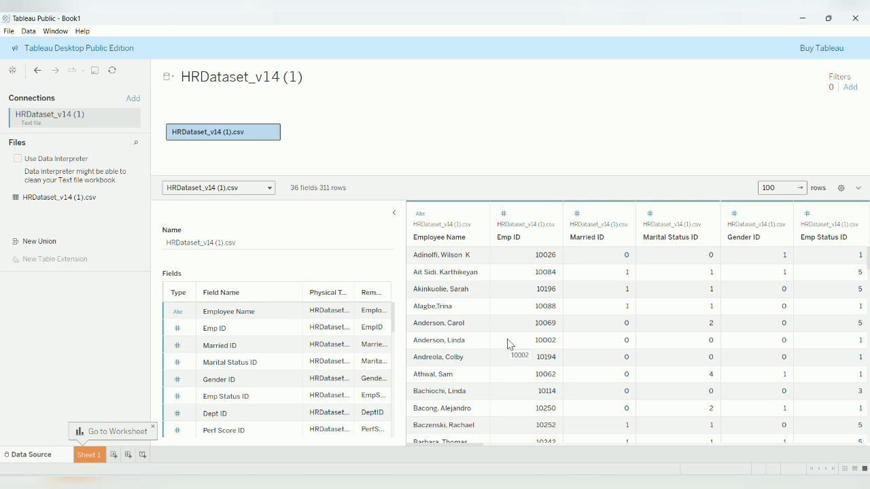
- Open the worksheet Sheet 1 and rename it "Total Employee"
click(89, 455)
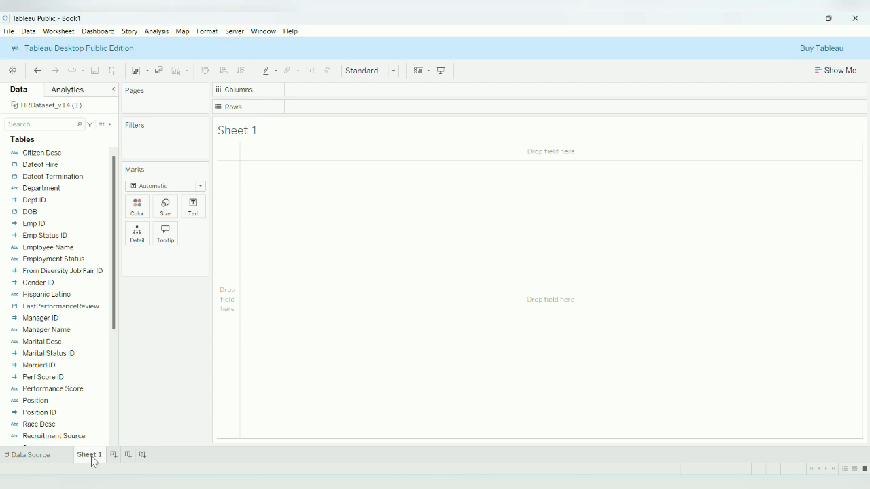
mouse_move(102, 456)
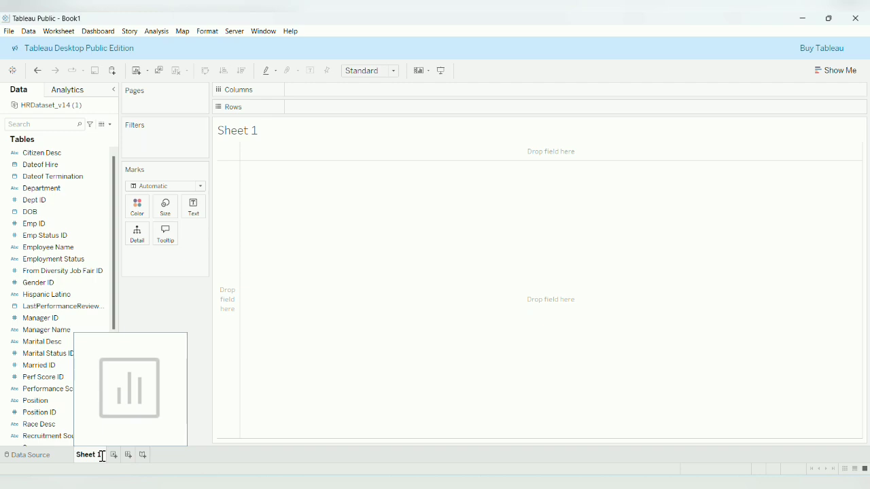
double_click(102, 456)
key(BackSpace)
key(BackSpace)
key(BackSpace)
key(BackSpace)
key(BackSpace)
key(BackSpace)
key(BackSpace)
text(Total Employee)
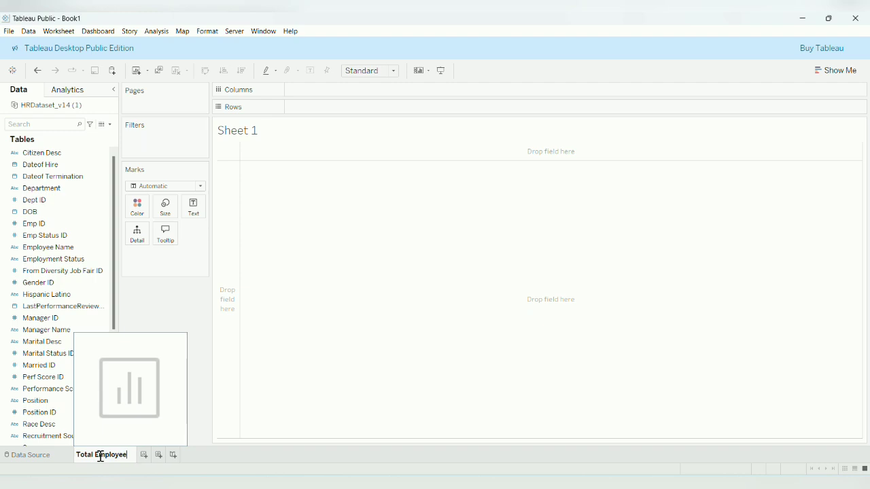
key(Return)
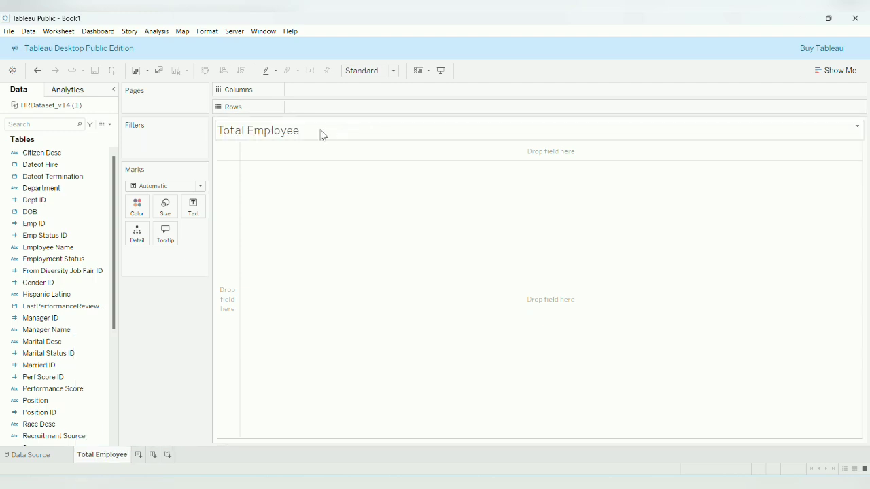
- Format the worksheet title in Times New Roman, size 12, bold and centred
right_click(322, 135)
click(337, 136)
drag(394, 212, 314, 205)
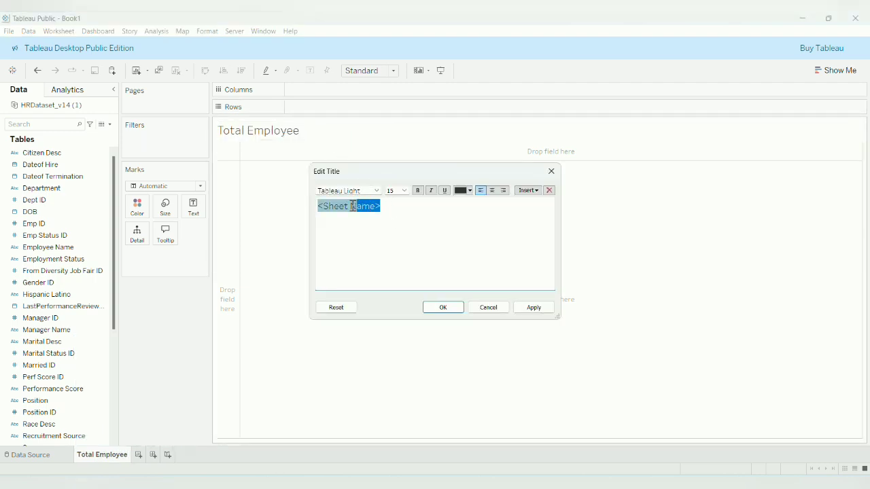
click(376, 190)
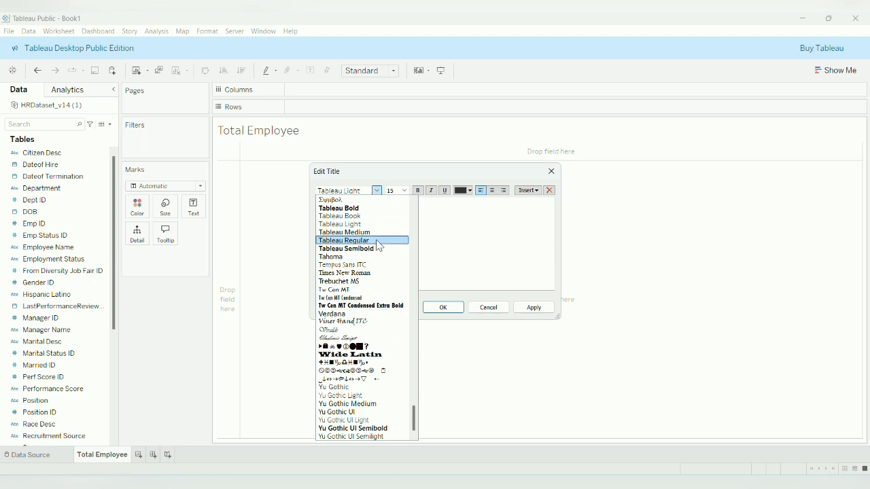
click(377, 272)
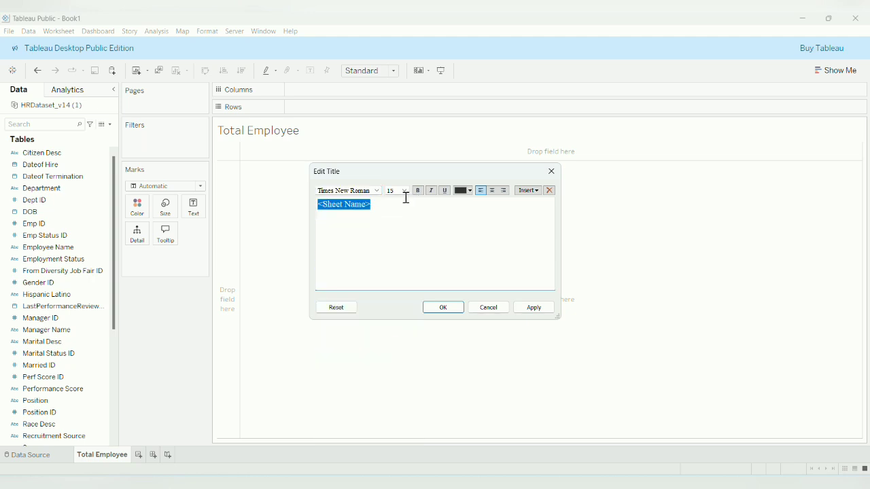
click(405, 191)
click(393, 229)
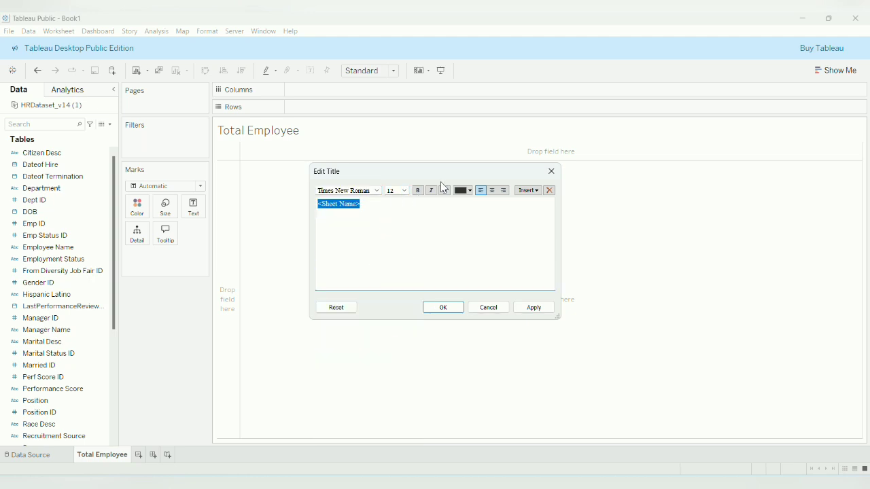
click(419, 191)
click(493, 191)
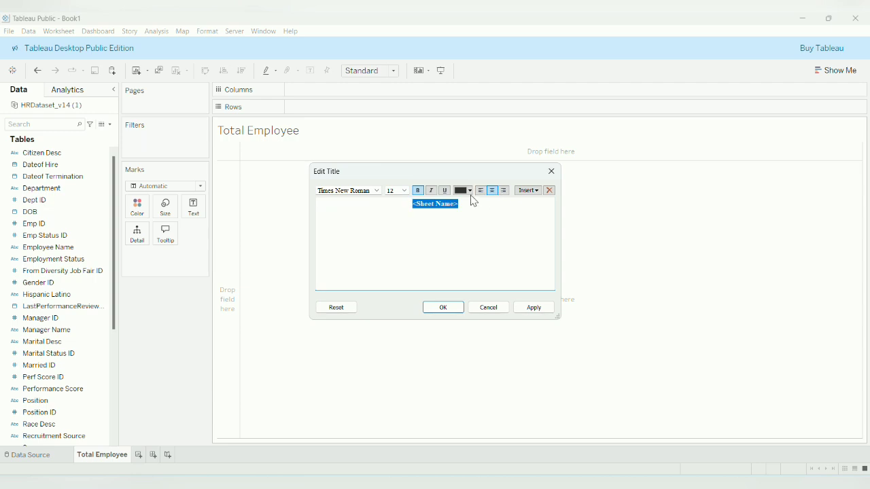
click(534, 307)
click(443, 309)
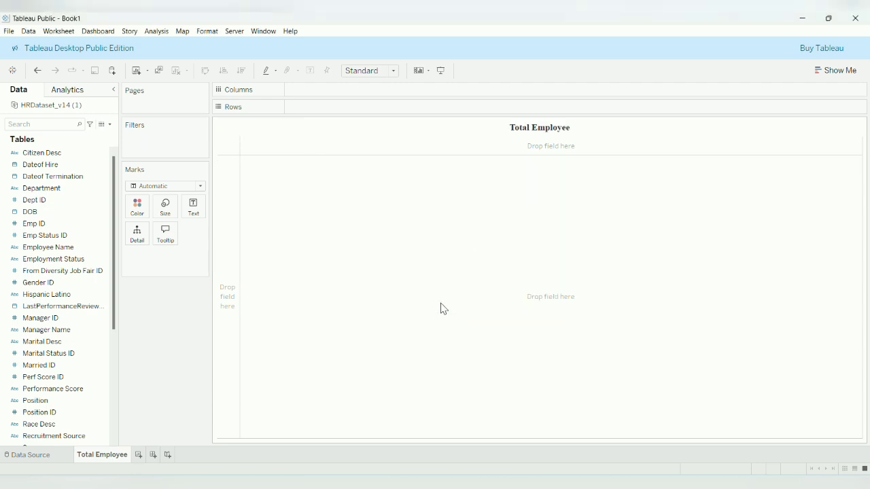
- Add Emp ID to the view as text and aggregate it with Count (Distinct)
click(68, 247)
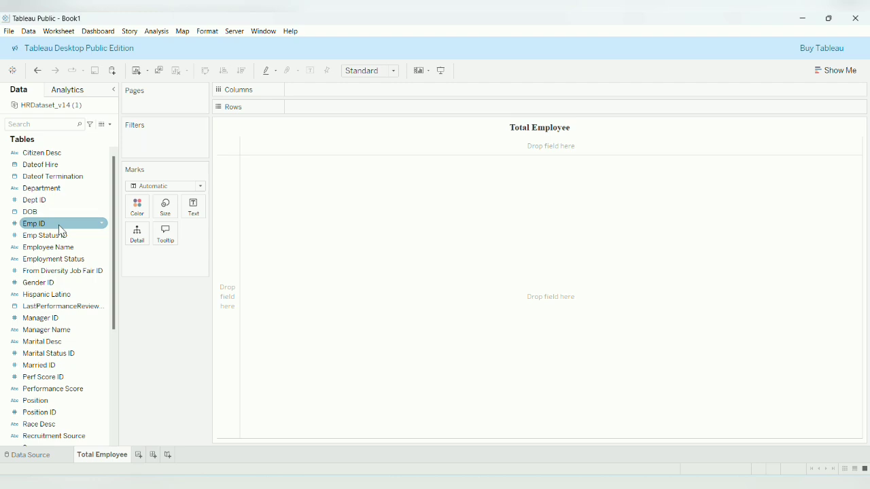
drag(61, 232, 195, 211)
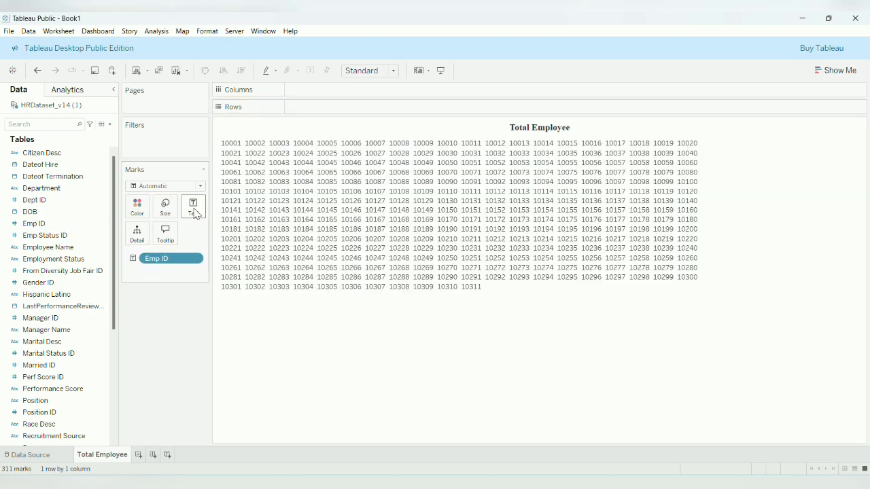
click(198, 259)
mouse_move(207, 392)
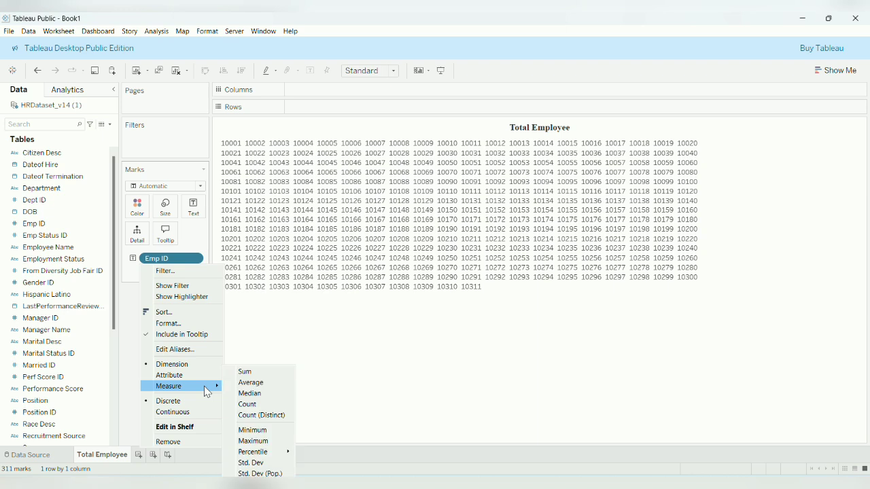
click(260, 415)
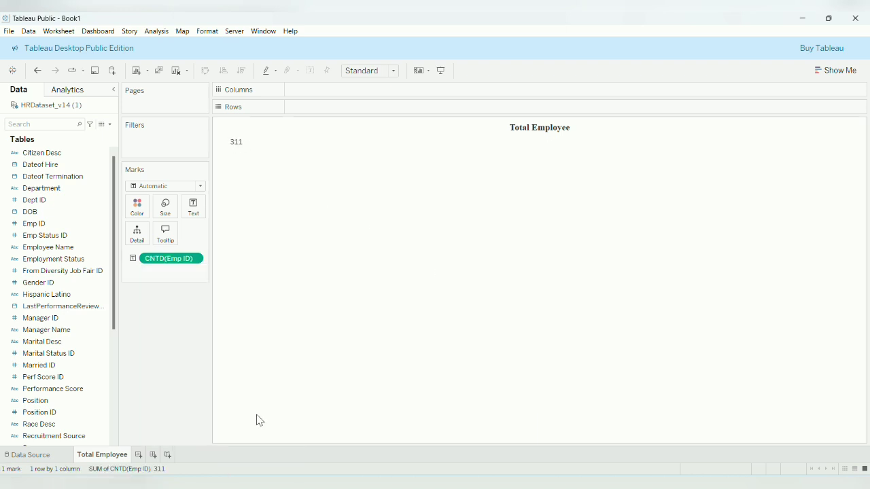
- Align the employee count text to the centre horizontally and the middle vertically
mouse_move(241, 149)
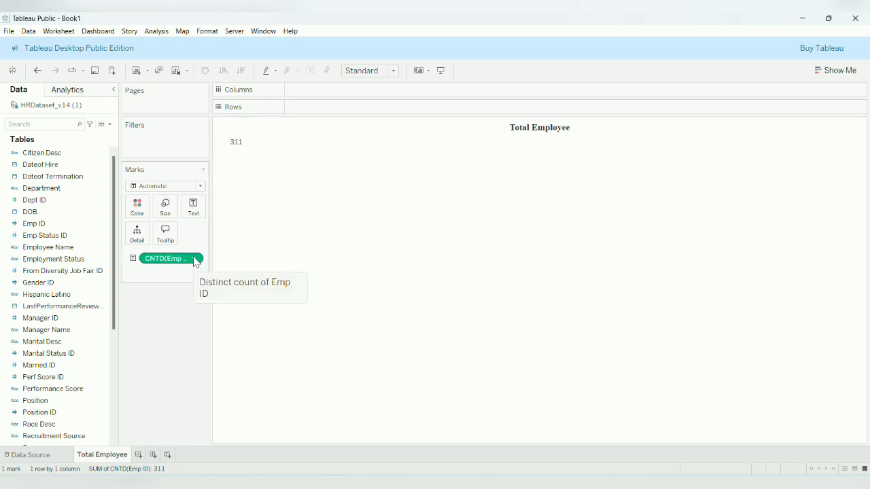
click(193, 205)
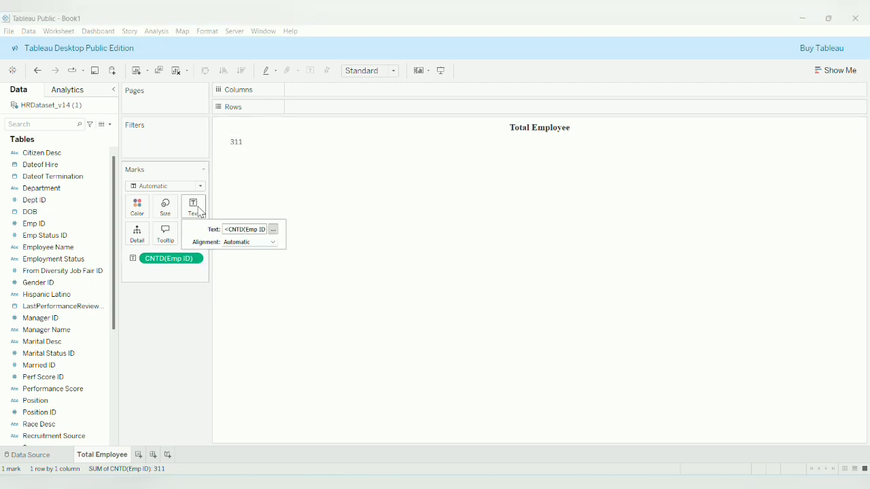
click(276, 243)
click(251, 281)
click(271, 244)
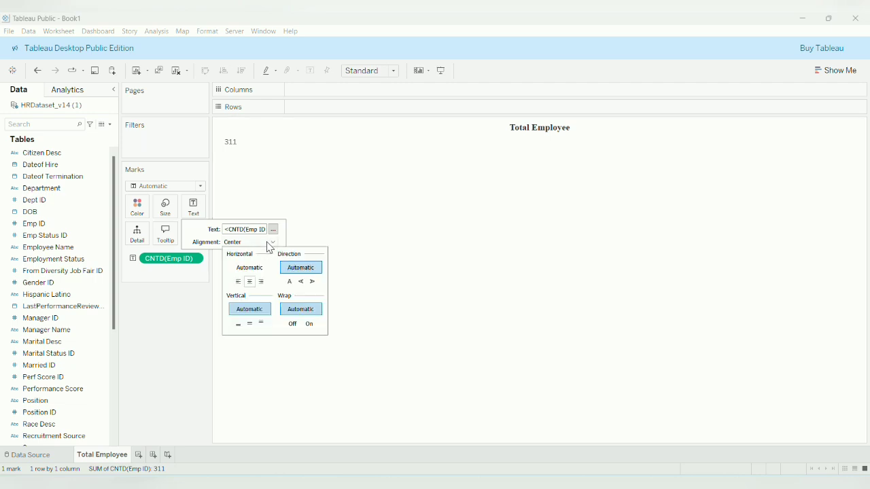
click(250, 323)
- Format the employee count label in Times New Roman, size 20, and fit the worksheet to Entire View
click(273, 229)
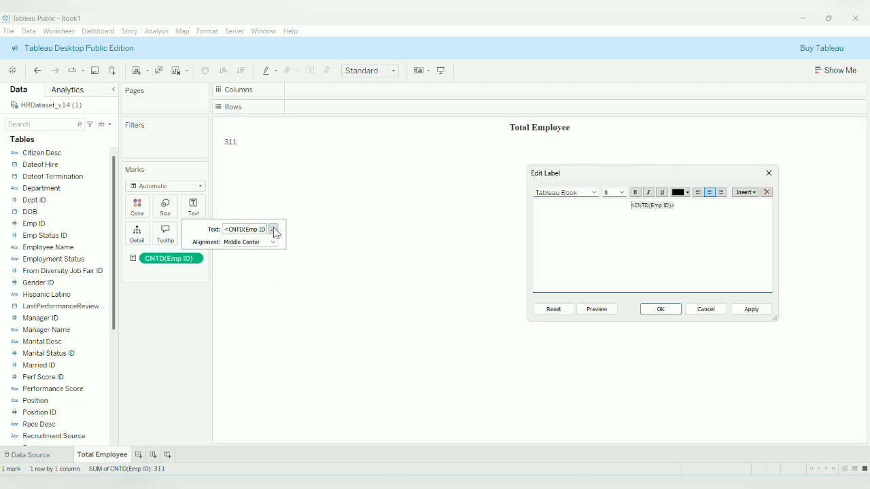
click(689, 193)
click(684, 210)
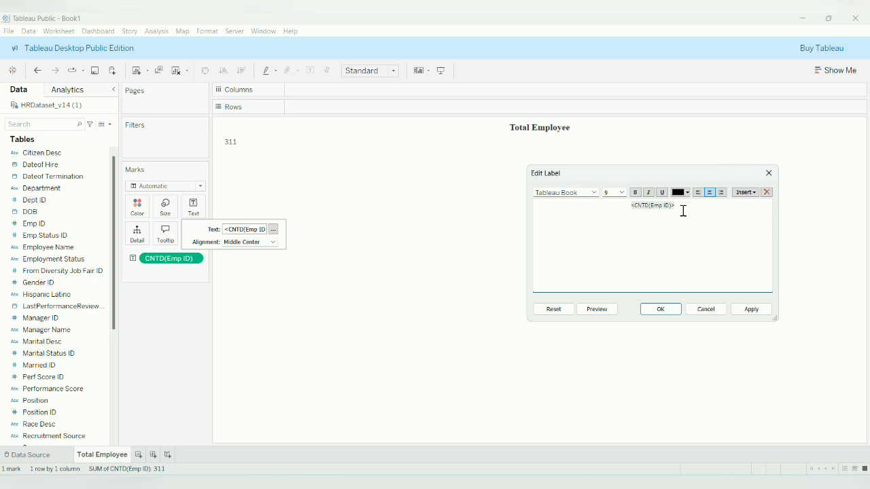
drag(676, 205, 615, 210)
click(623, 193)
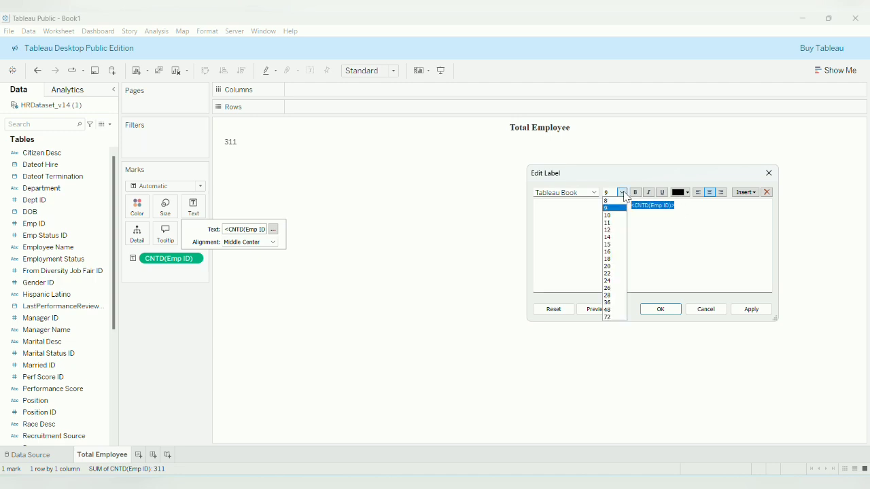
click(610, 266)
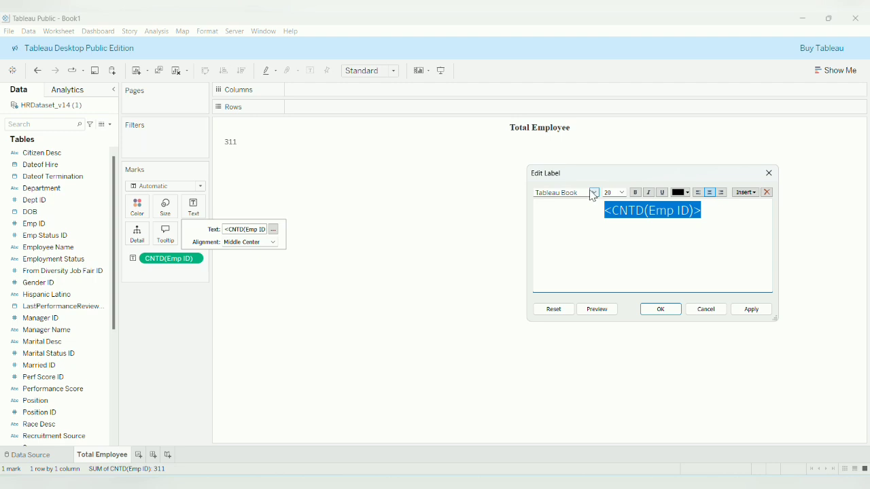
click(593, 194)
click(581, 274)
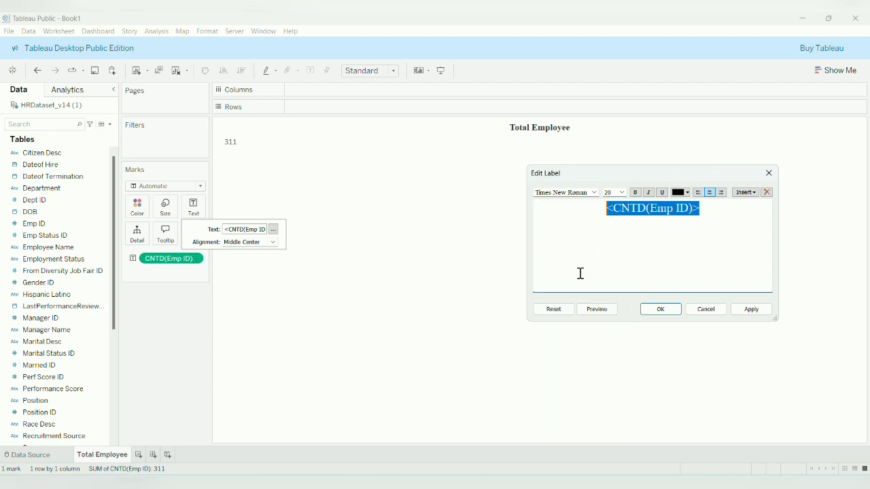
click(752, 309)
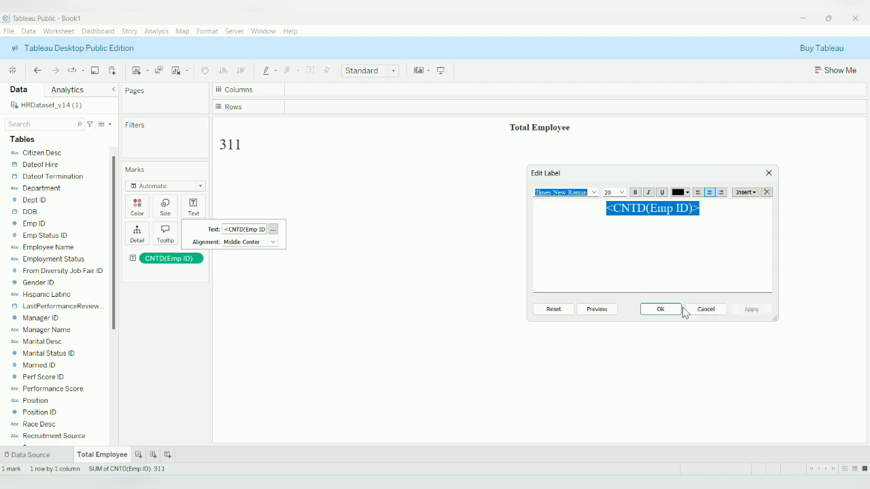
click(679, 311)
click(393, 71)
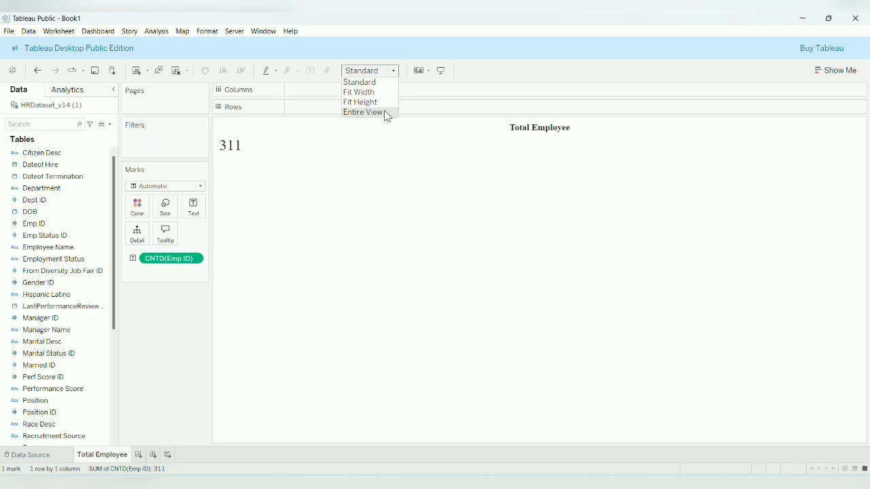
click(367, 113)
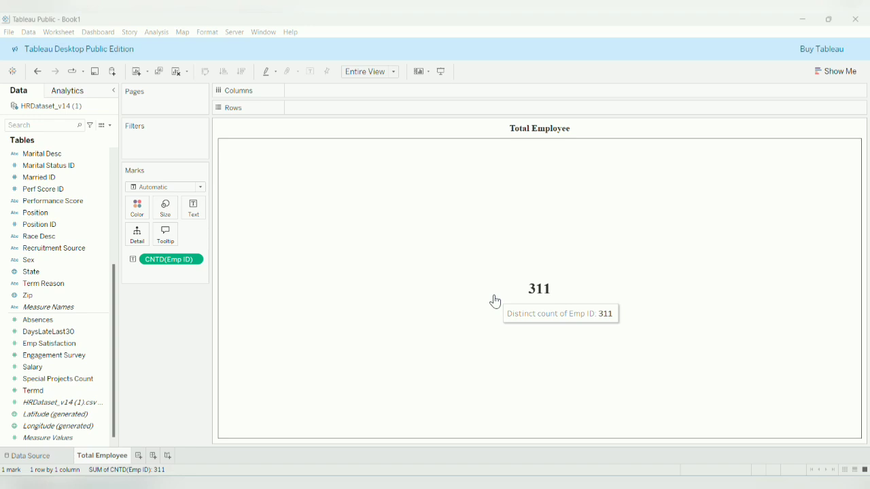
- Add a new worksheet and name it Avg Employee Satisfaction Score
click(139, 456)
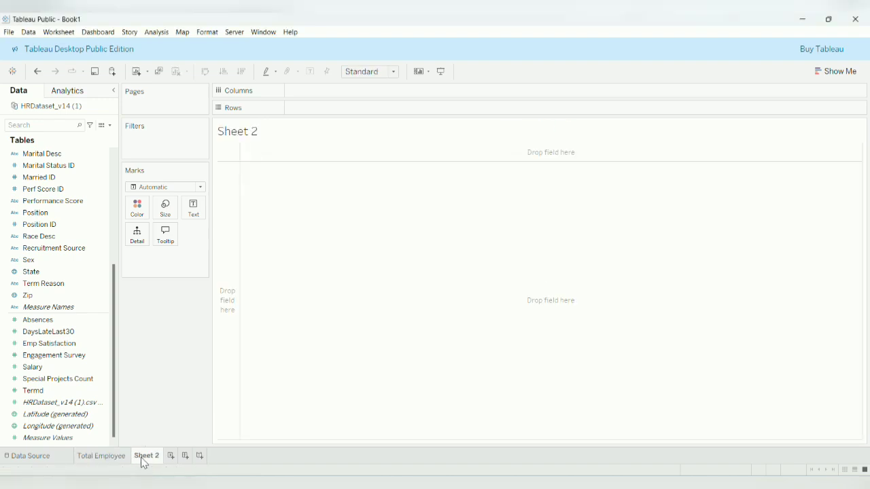
double_click(145, 456)
text(Avg Emplo)
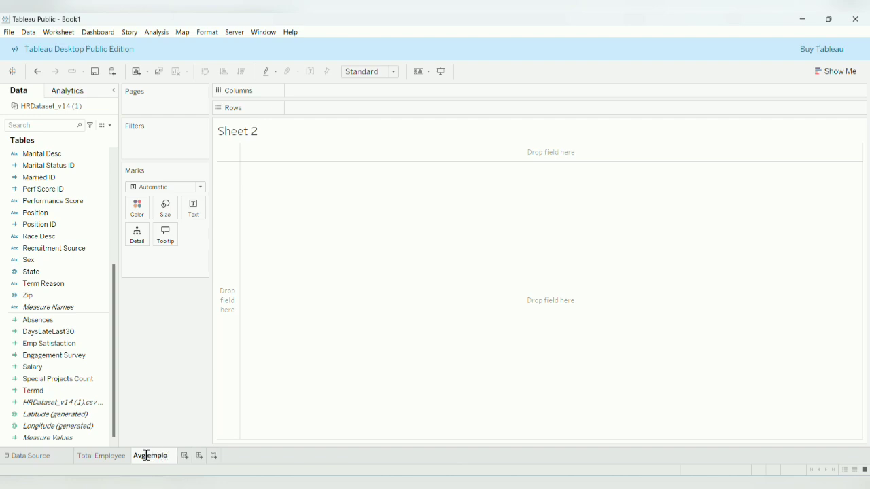
text(yee Sati)
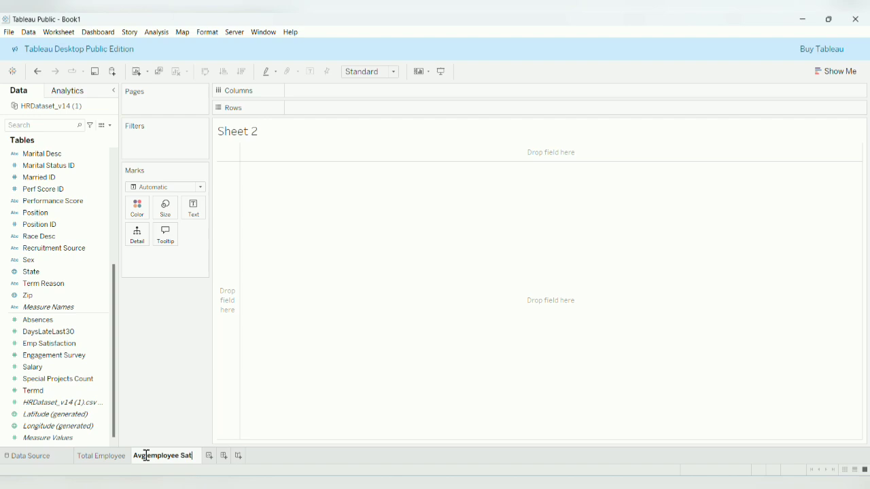
text(fac)
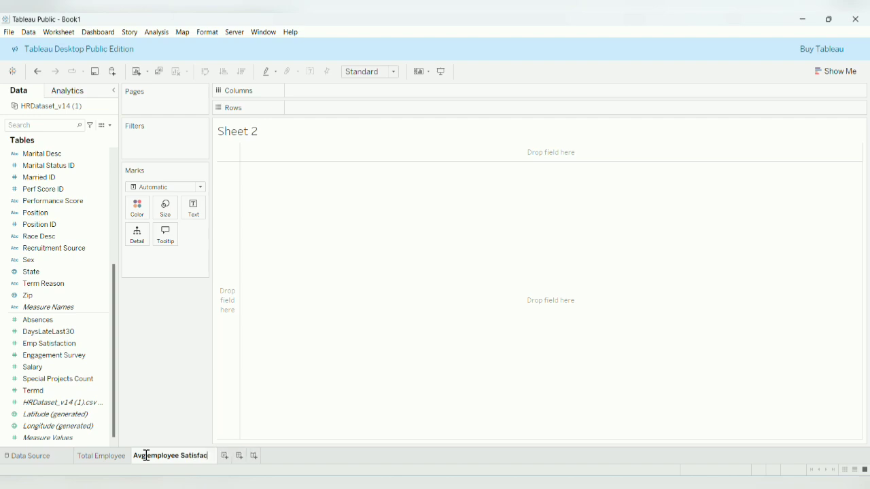
text(tion Score)
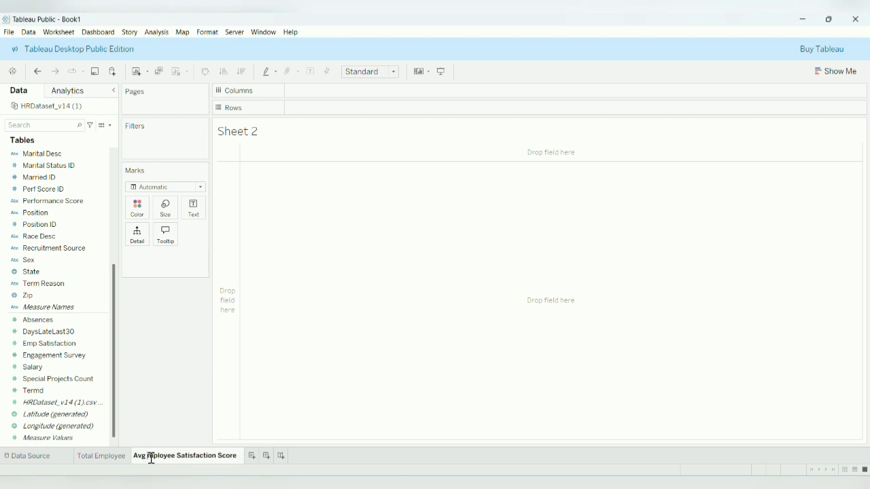
click(258, 414)
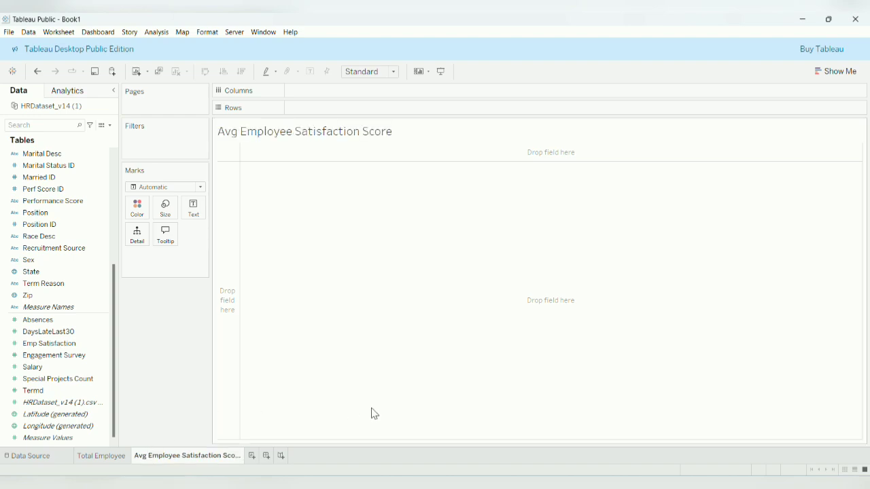
- Format the Avg Employee Satisfaction Score title in Times New Roman, size 12, bold and centred
right_click(341, 135)
click(388, 145)
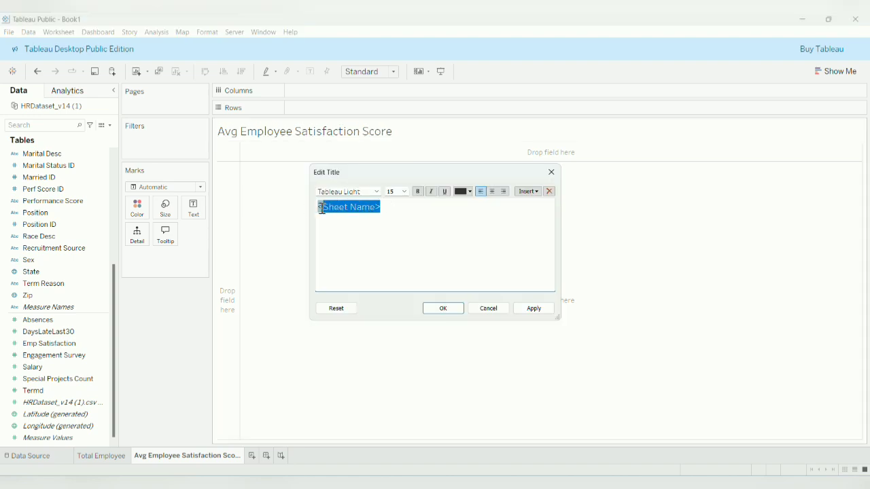
click(377, 191)
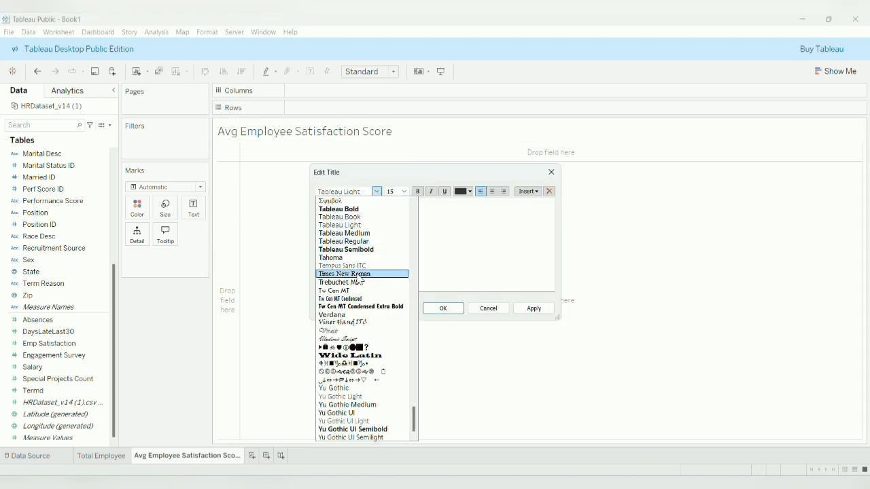
click(347, 274)
click(405, 192)
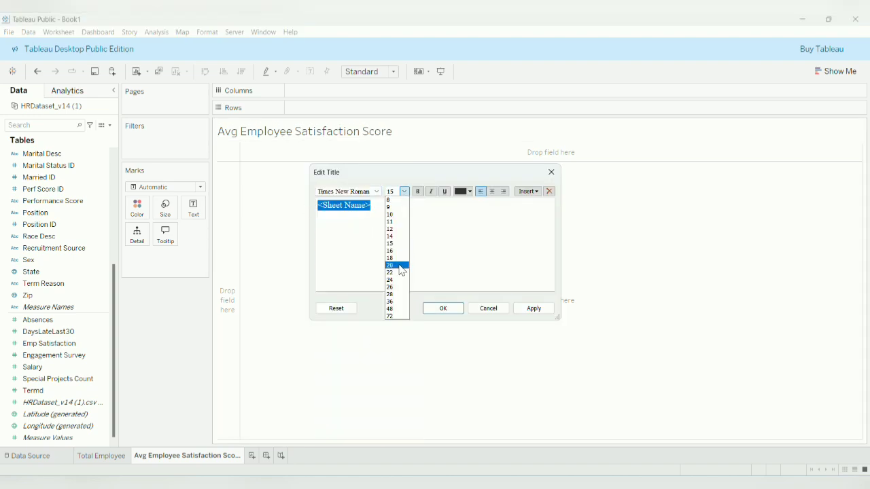
click(400, 265)
click(404, 193)
click(397, 229)
click(418, 191)
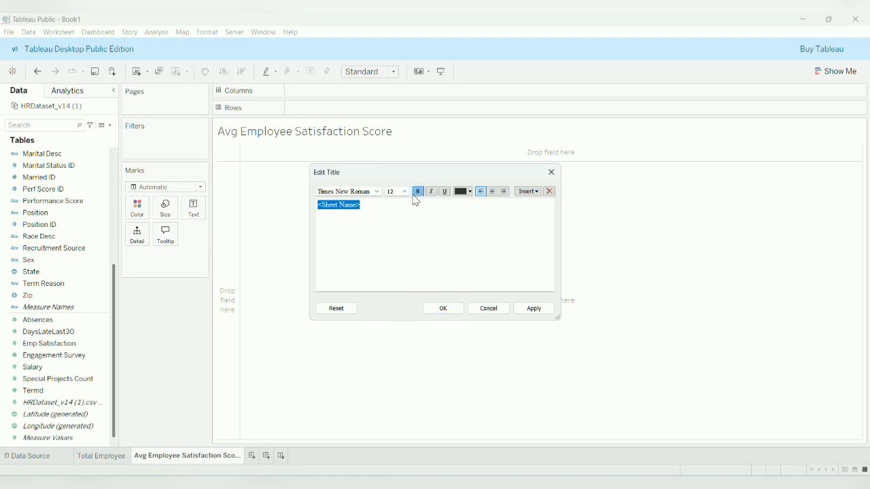
click(492, 191)
click(544, 312)
click(445, 307)
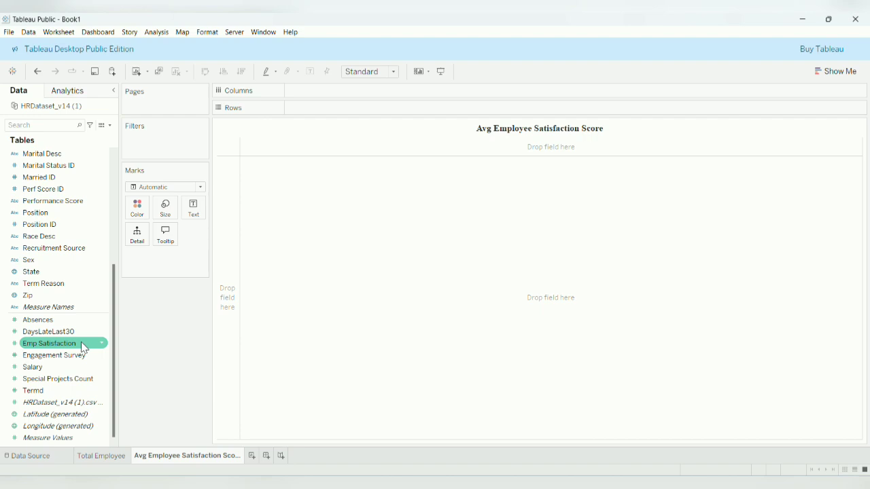
- Add Emp Satisfaction to the view as text and aggregate it with Average
drag(83, 346, 195, 209)
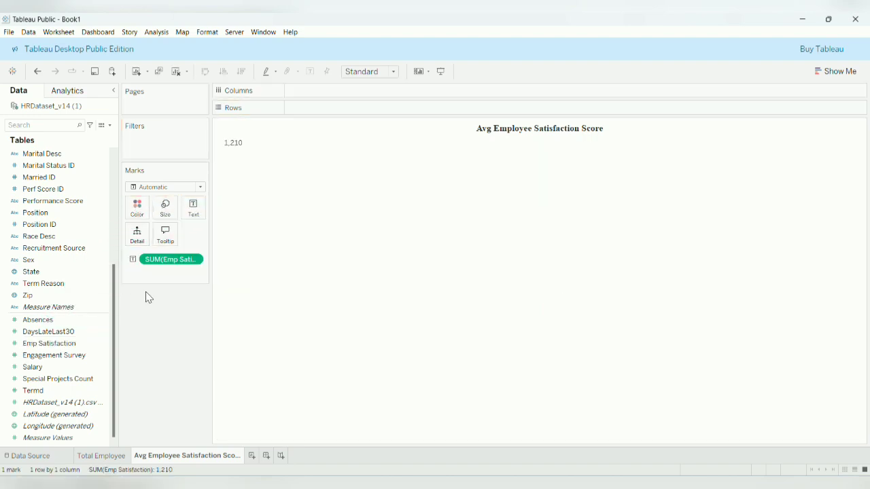
click(196, 261)
mouse_move(205, 360)
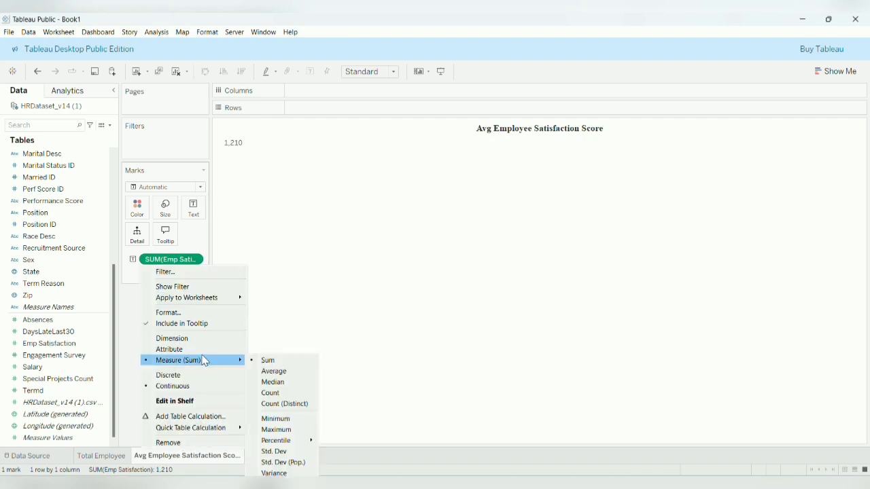
click(276, 372)
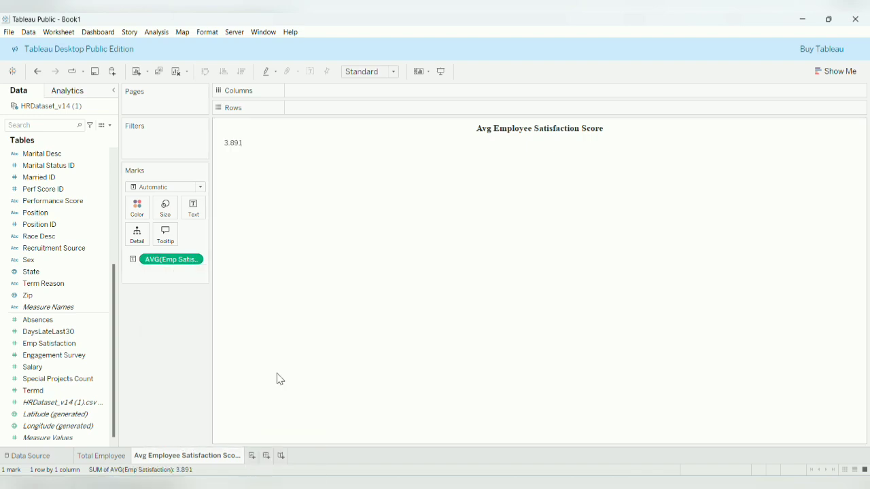
- Set the average Emp Satisfaction number format to Number (Custom) with 0 decimal places
mouse_move(229, 143)
right_click(197, 261)
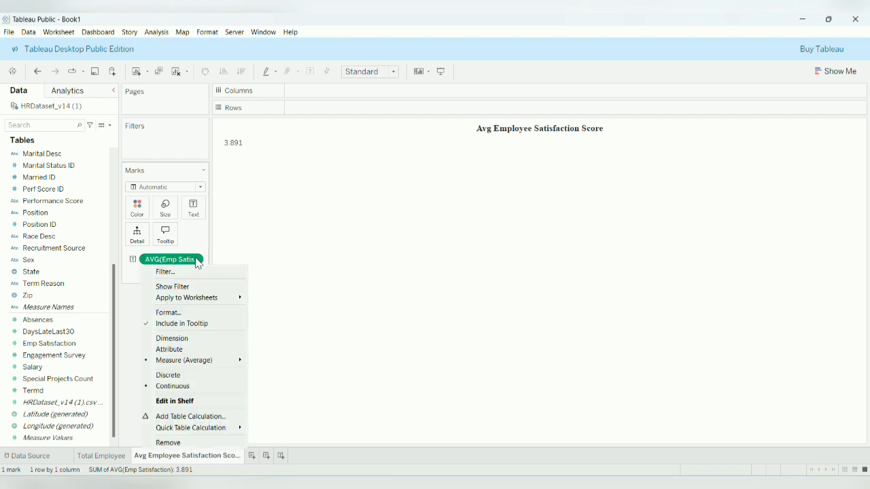
click(205, 309)
click(103, 190)
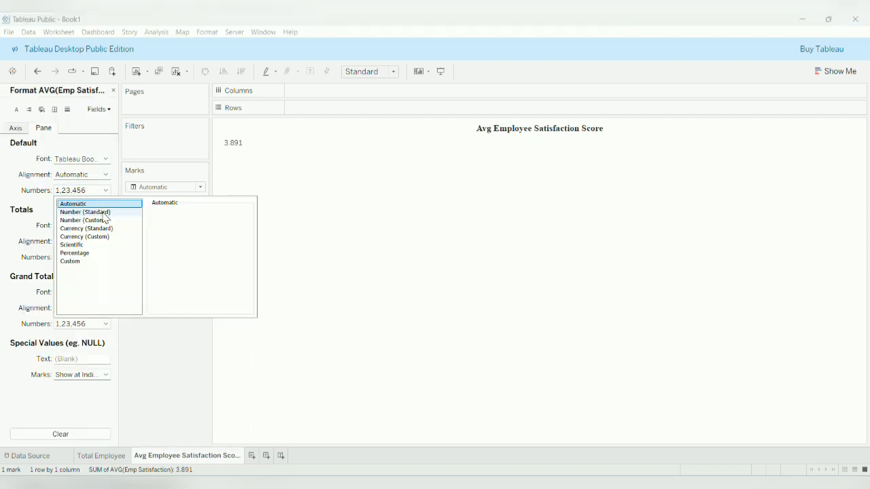
click(105, 221)
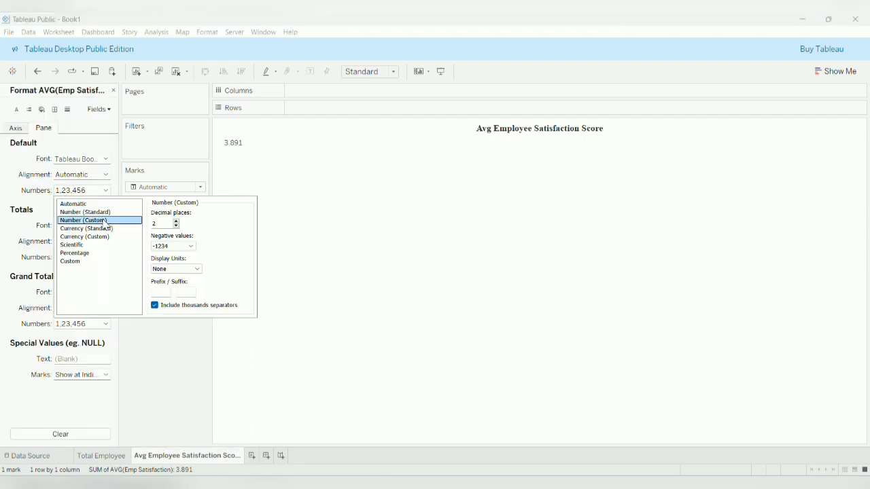
click(176, 225)
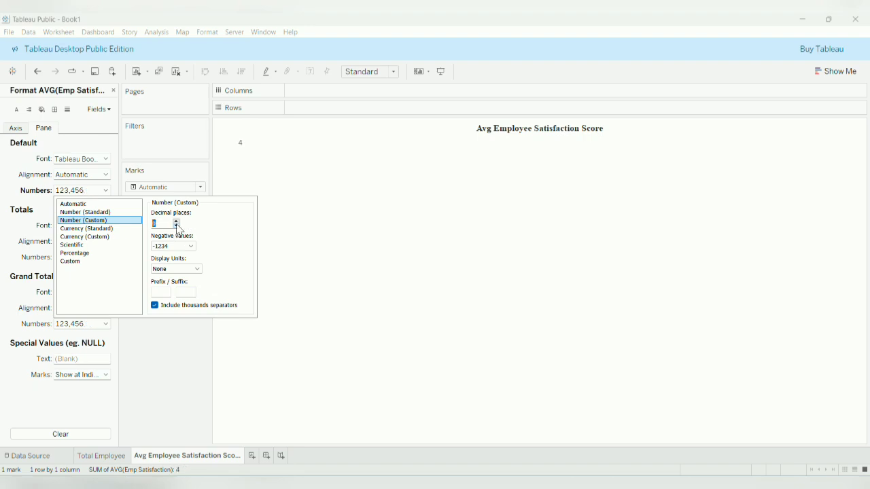
click(293, 226)
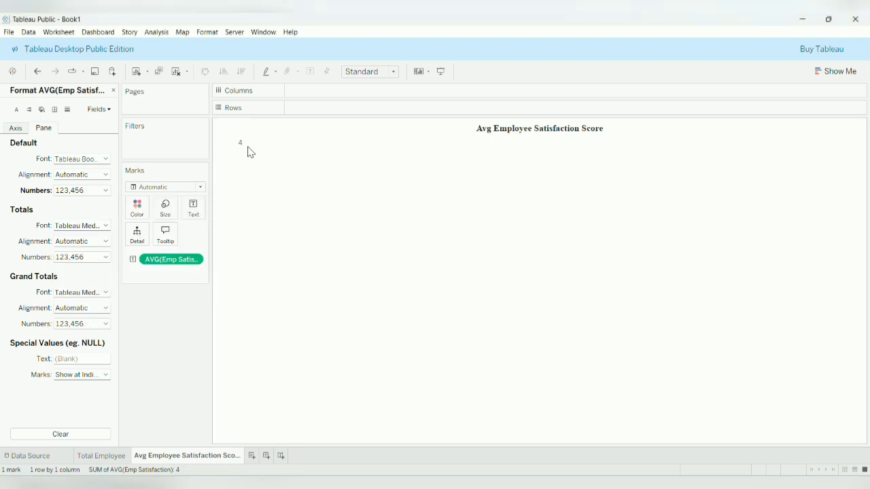
- Fit the worksheet to Entire View and format the average satisfaction label in Times New Roman, size 20, bold
click(390, 72)
click(379, 114)
click(194, 207)
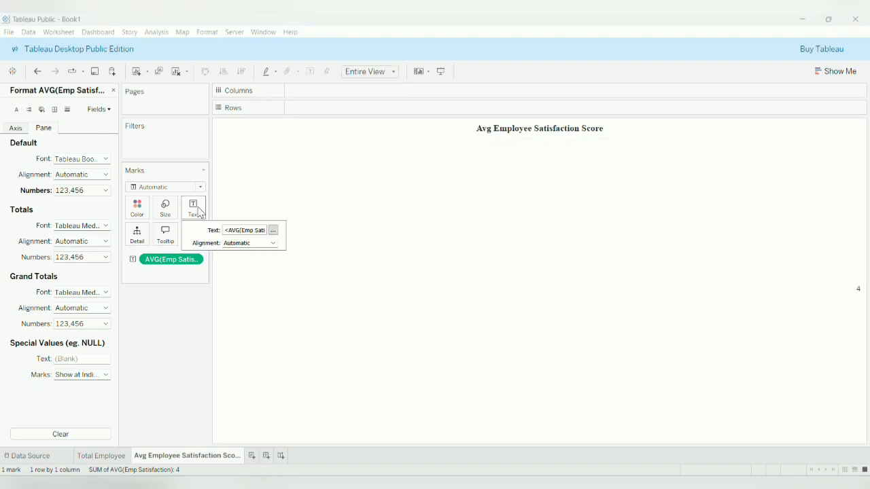
click(274, 231)
key(ctrl+a)
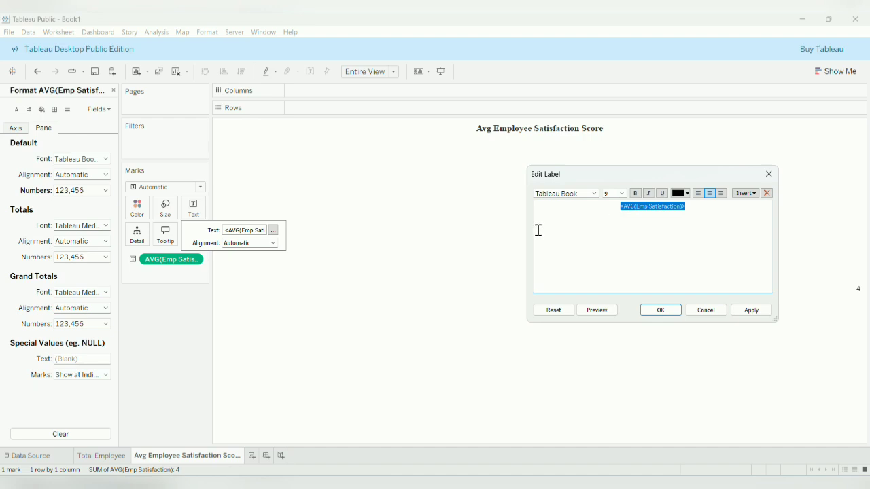
click(594, 193)
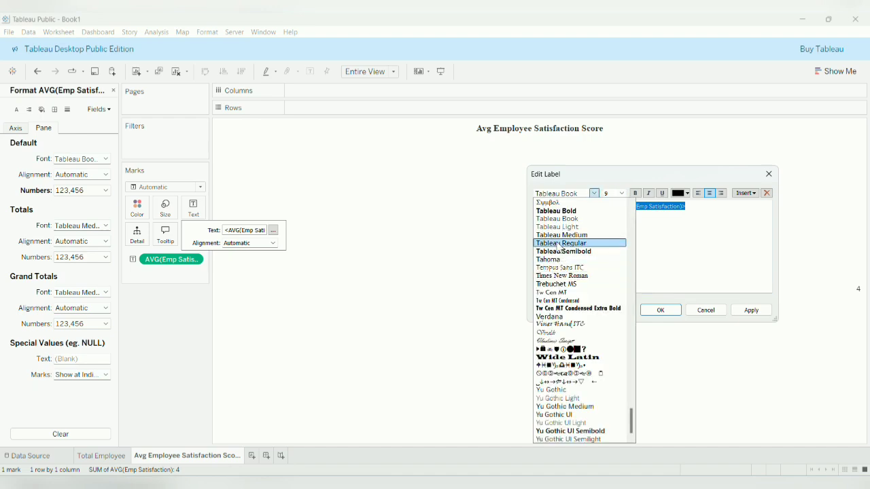
click(562, 275)
click(622, 193)
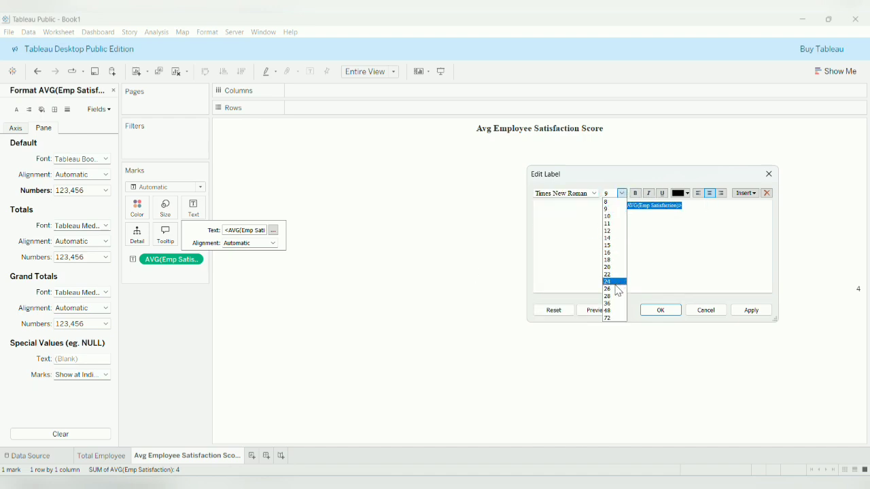
click(615, 267)
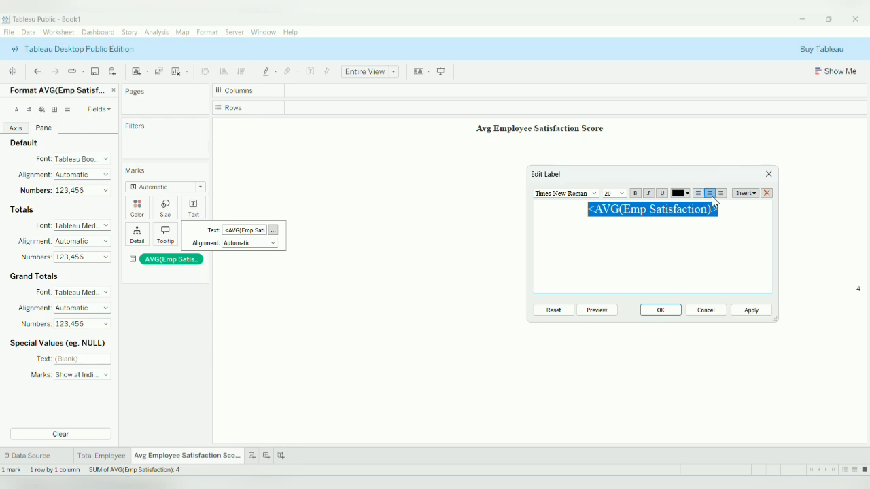
click(748, 312)
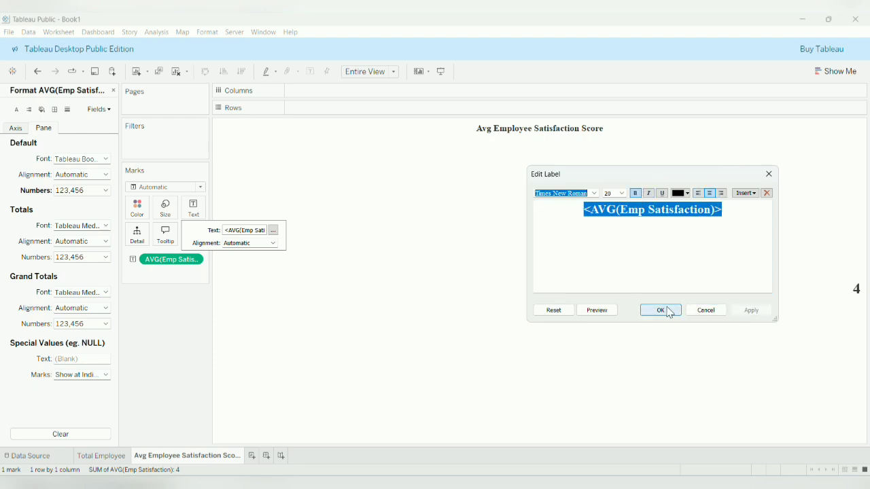
click(660, 311)
- Align the average satisfaction text to the centre horizontally and the middle vertically
click(263, 244)
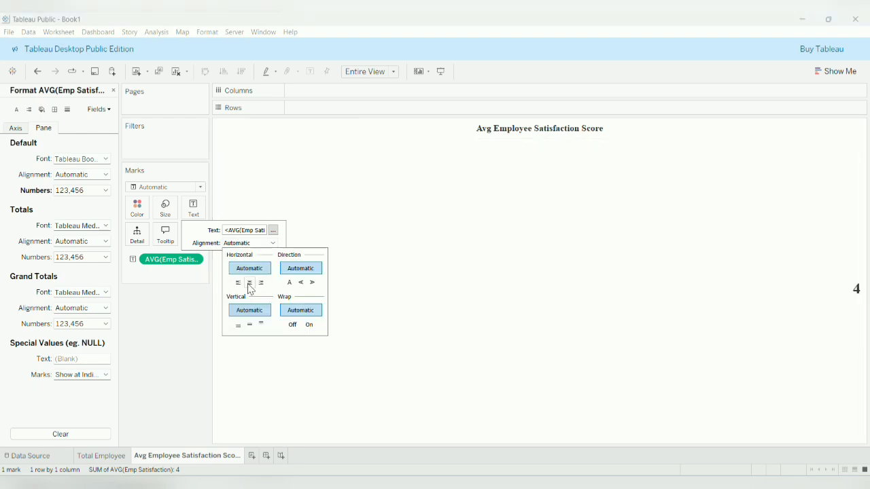
click(250, 289)
click(262, 243)
click(249, 324)
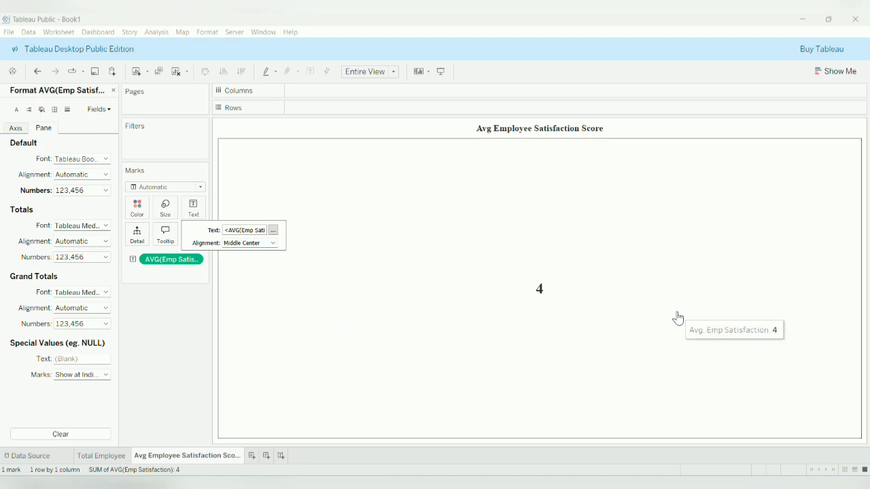
click(240, 311)
click(515, 233)
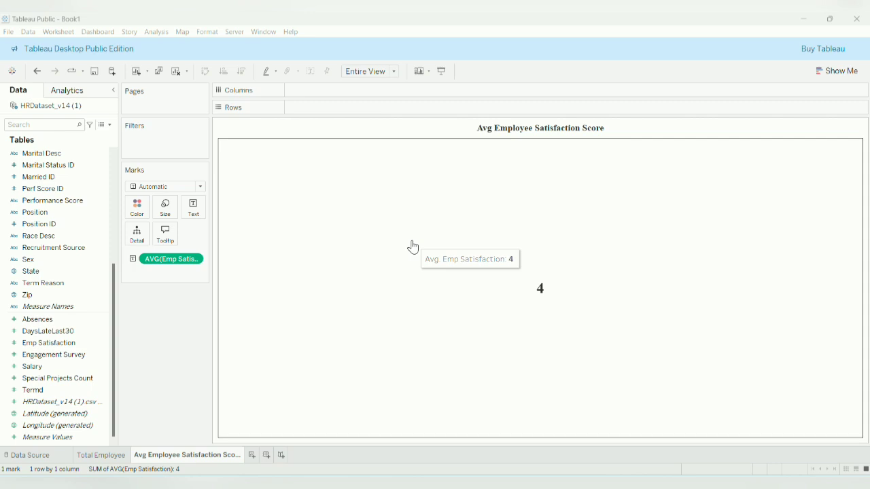
- Add another worksheet and name it Avg Performance Score
click(252, 455)
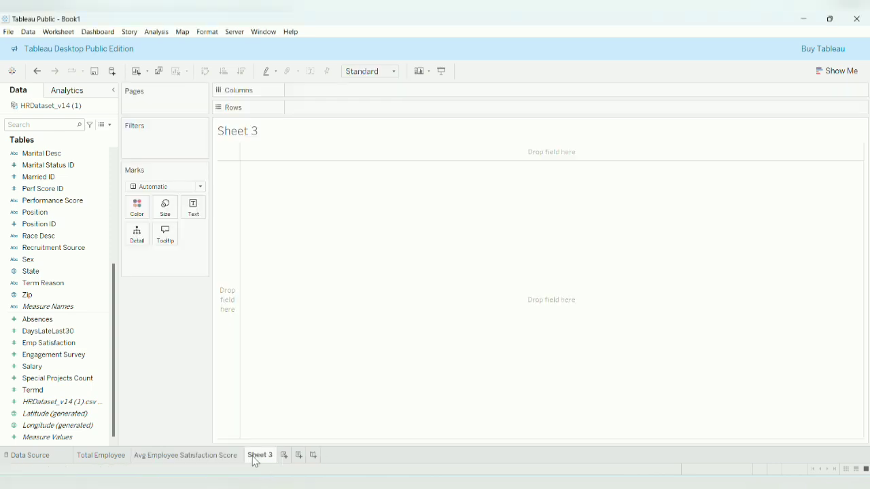
double_click(267, 457)
text(Avg PER)
key(BackSpace)
key(BackSpace)
text(erformance Sc)
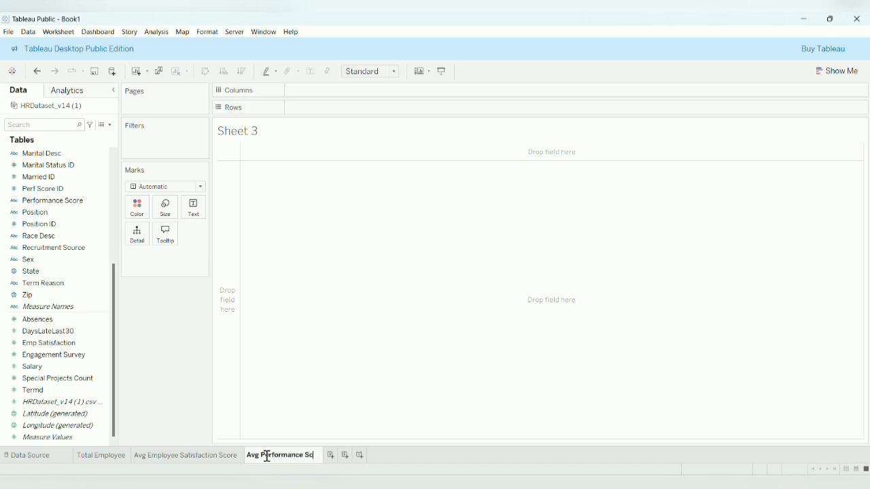
text(ore)
click(413, 337)
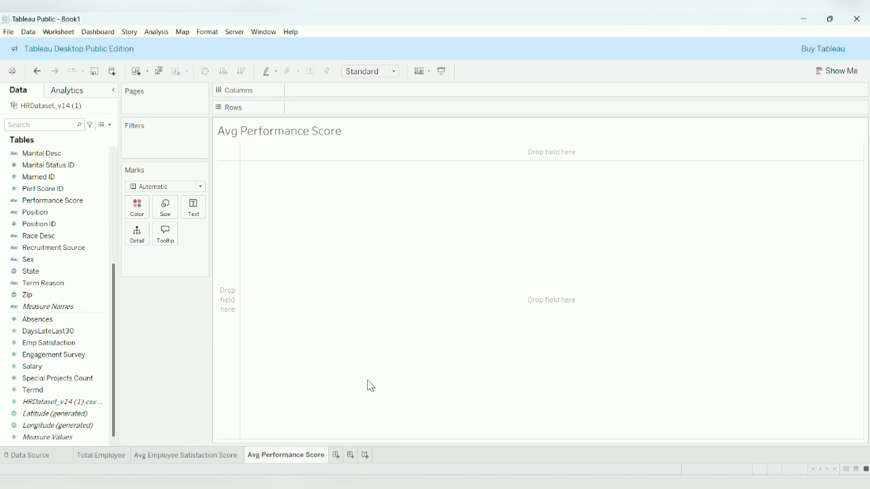
- Format the Avg Performance Score title in Times New Roman, size 12, bold and centred
right_click(297, 128)
click(329, 128)
drag(383, 229, 322, 209)
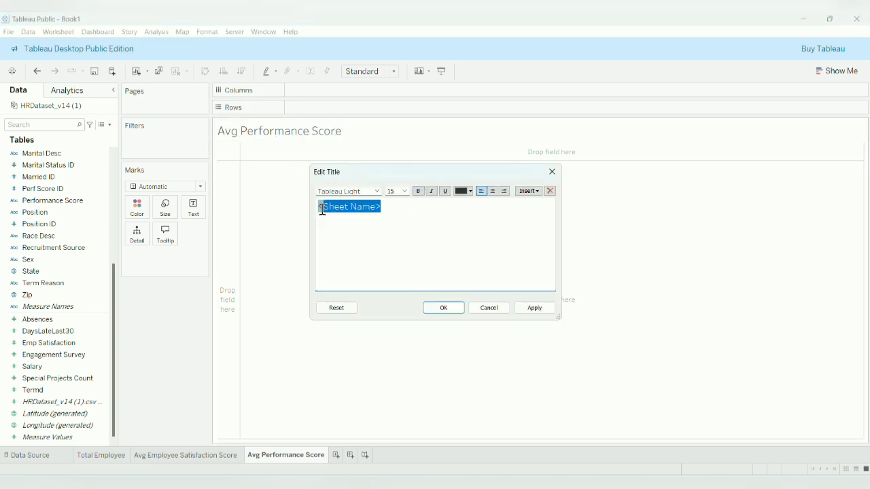
click(379, 191)
click(360, 272)
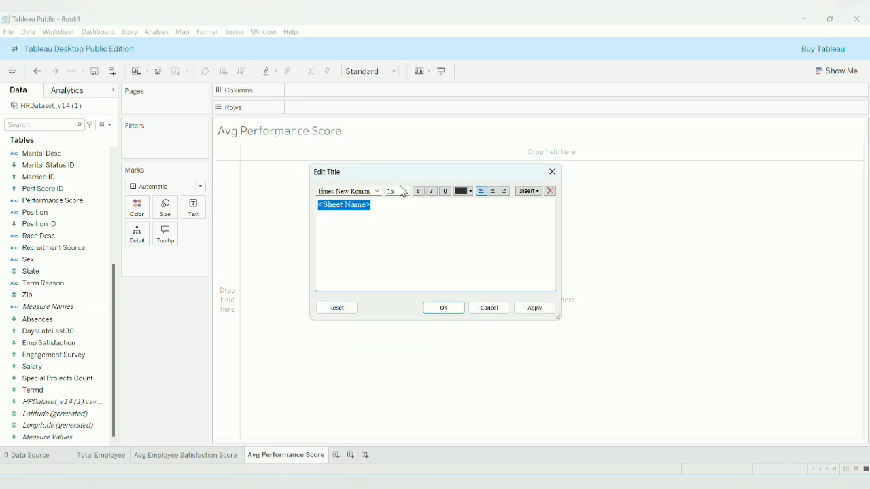
click(405, 191)
click(405, 244)
click(419, 190)
click(494, 191)
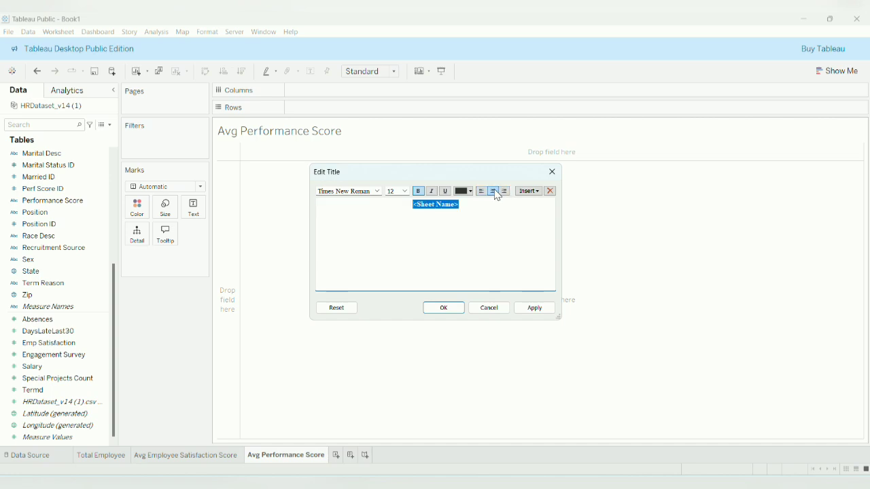
click(523, 312)
click(444, 308)
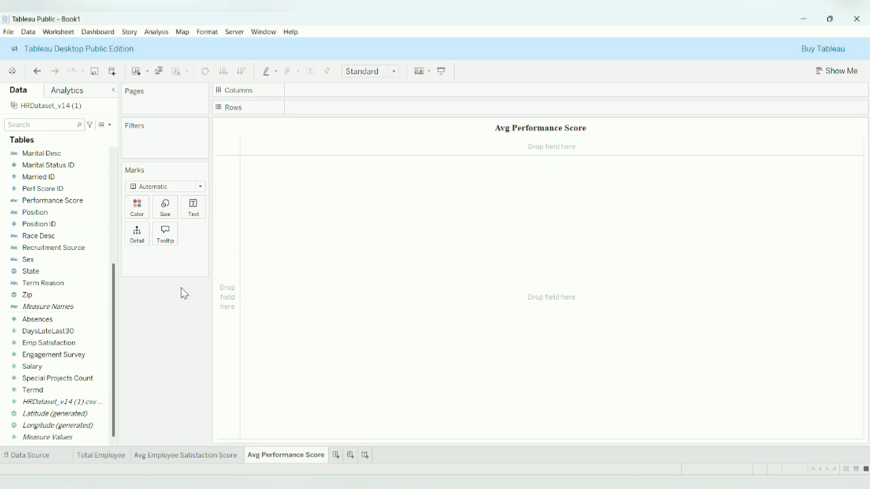
- Show Perf Score ID as text in the Avg Performance Score sheet and aggregate it as Average
drag(75, 189, 194, 214)
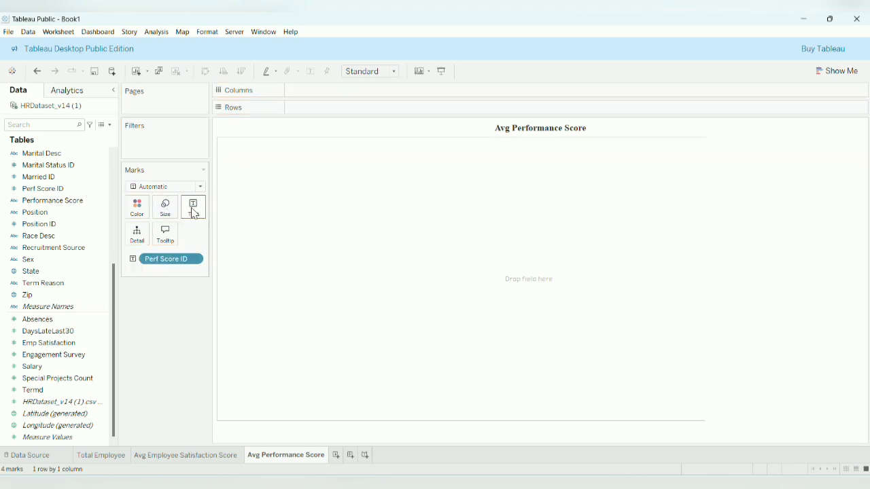
click(196, 261)
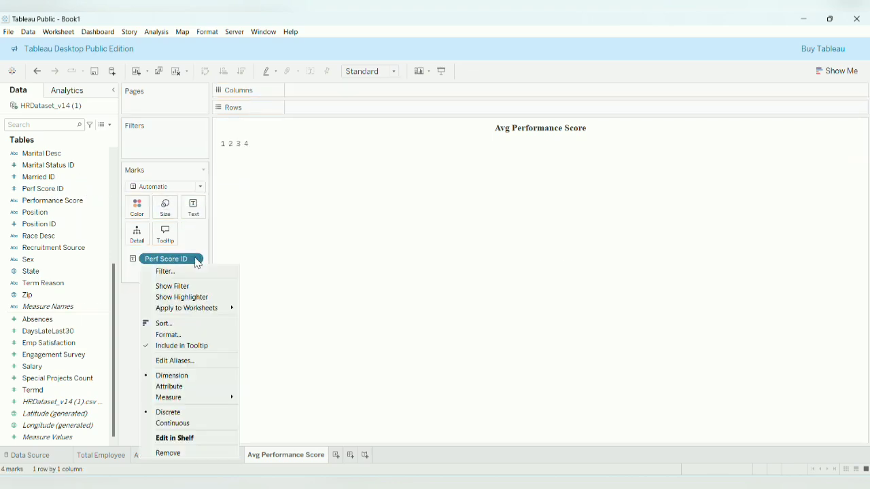
mouse_move(218, 397)
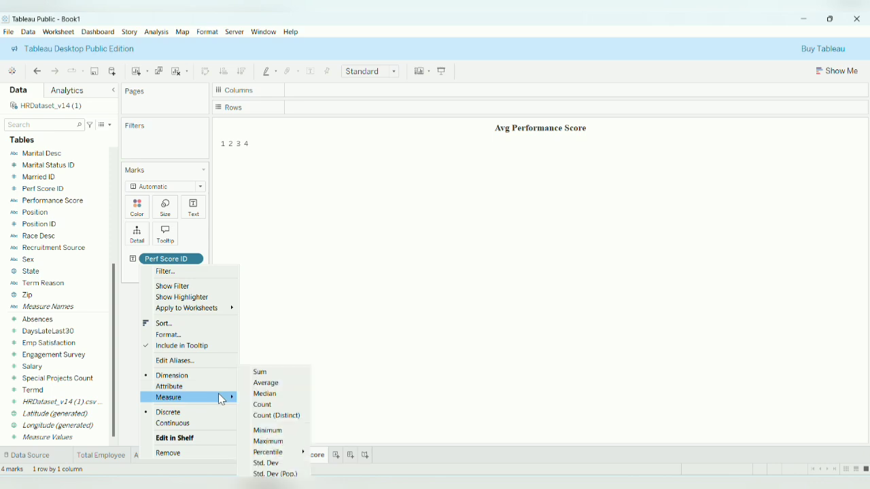
click(285, 388)
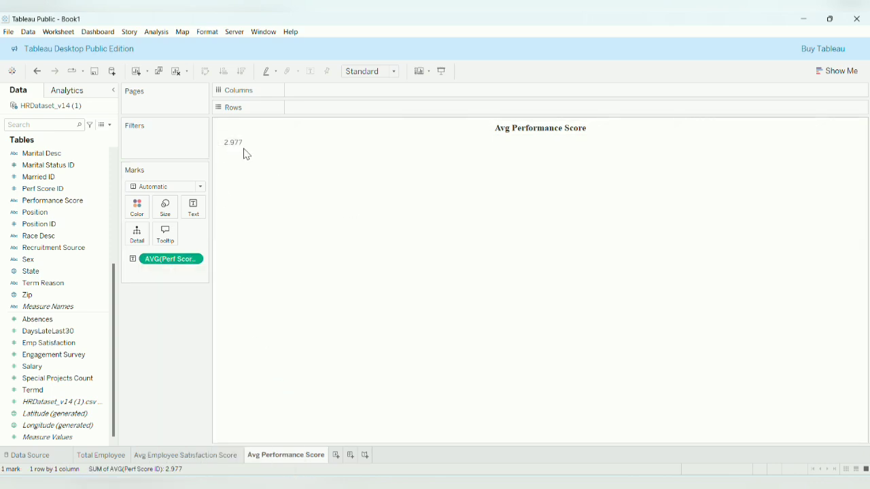
- Format the average performance score as a custom number with 0 decimal places
click(193, 207)
click(273, 229)
click(195, 259)
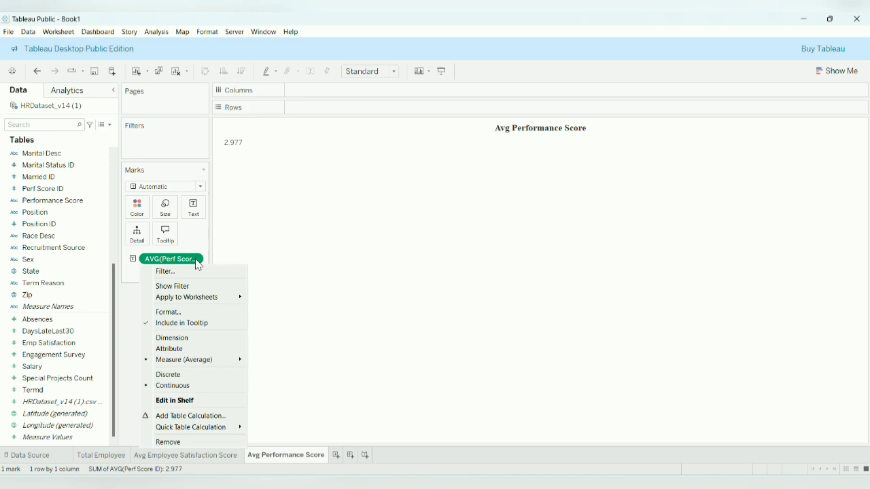
click(204, 313)
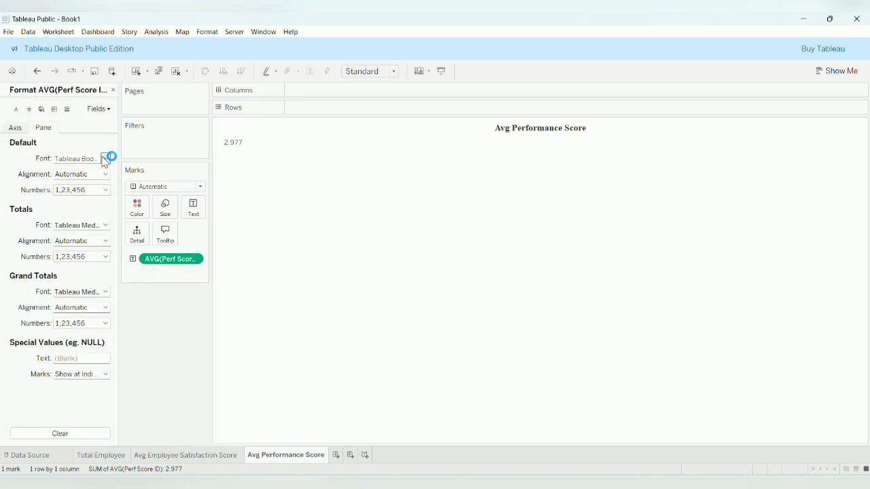
click(107, 197)
click(108, 220)
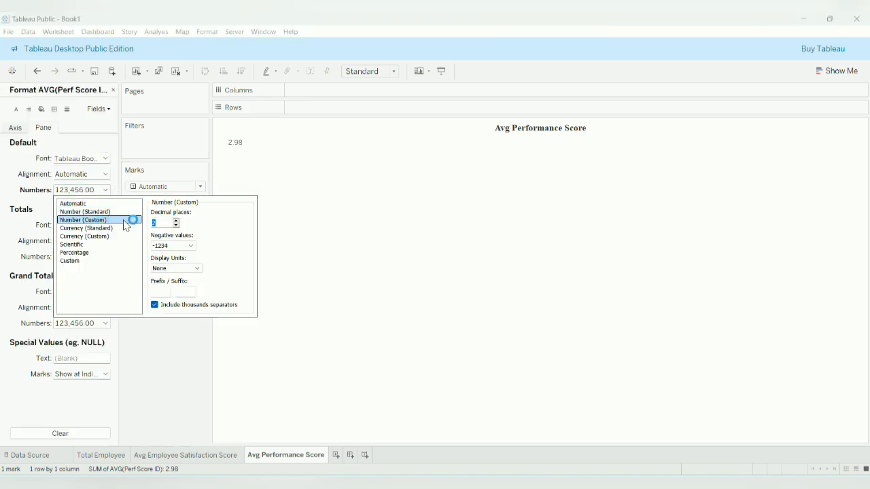
click(176, 225)
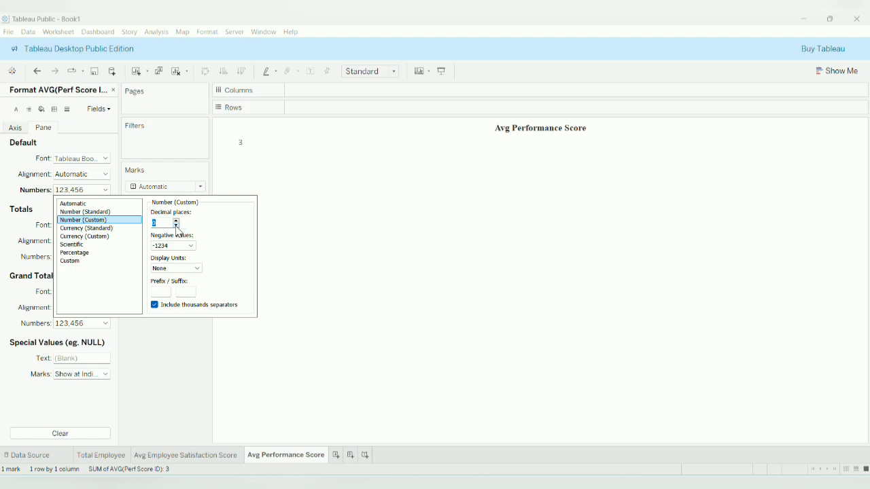
click(374, 226)
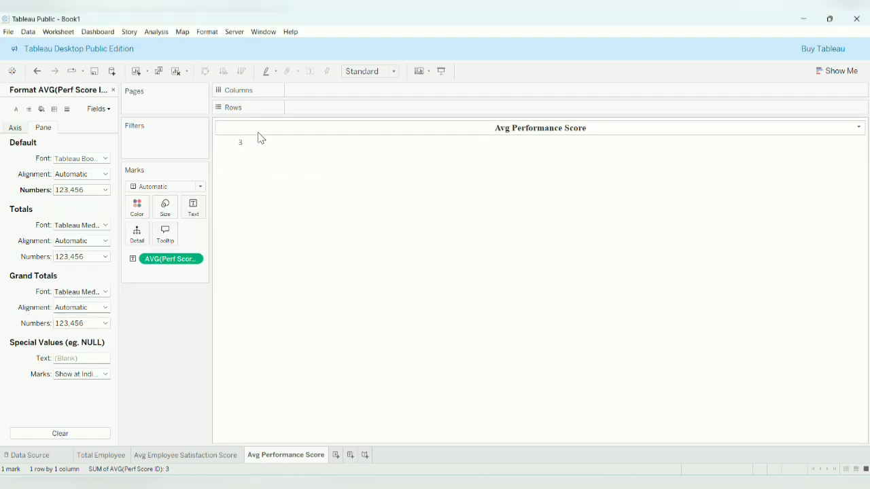
- Fit the worksheet to Entire View and format the average performance label in Times New Roman, size 20, bold
click(392, 71)
click(391, 114)
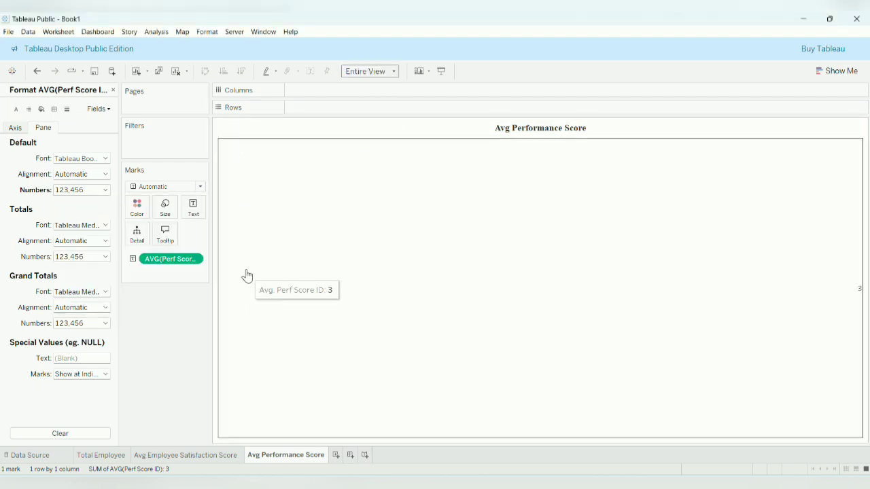
click(190, 214)
click(274, 231)
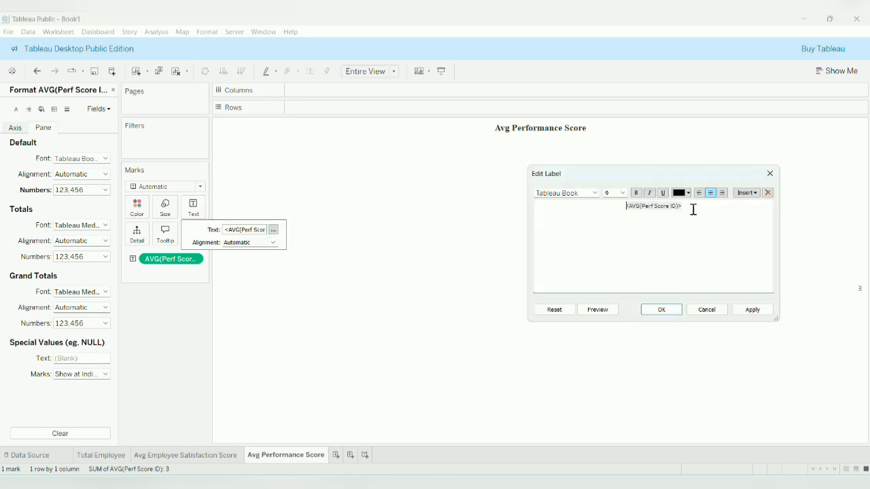
drag(693, 209, 625, 205)
click(595, 193)
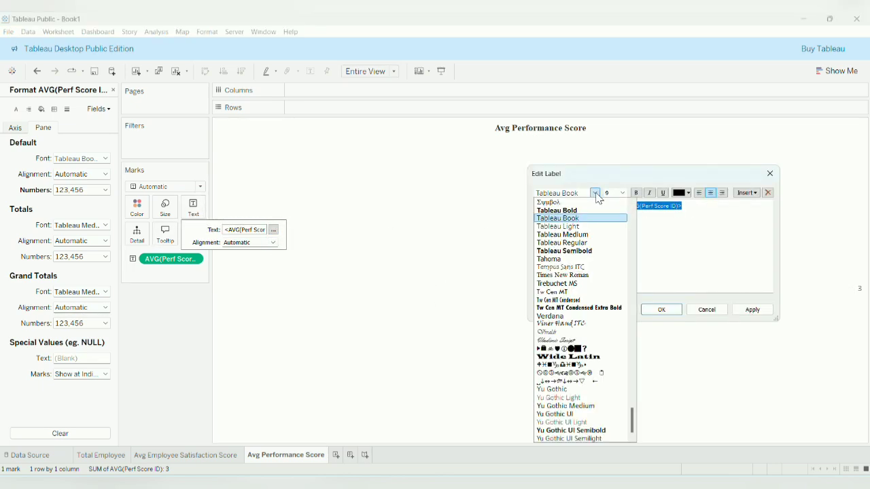
click(578, 276)
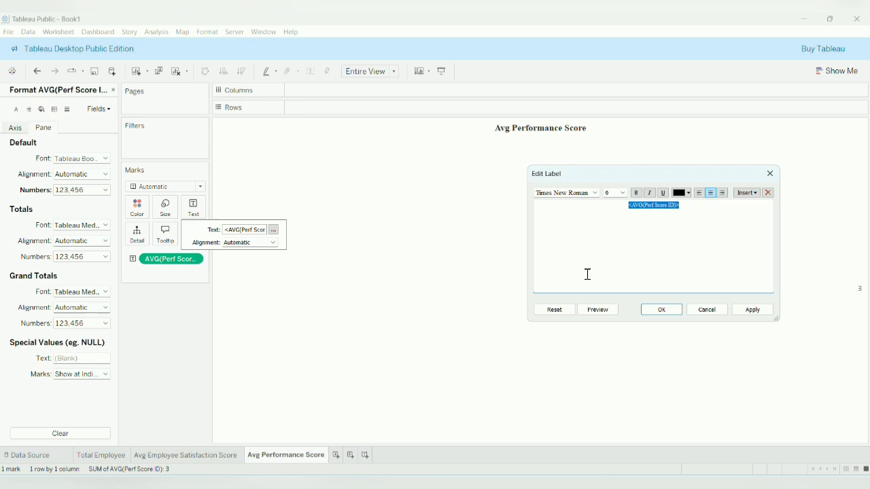
click(622, 193)
click(615, 266)
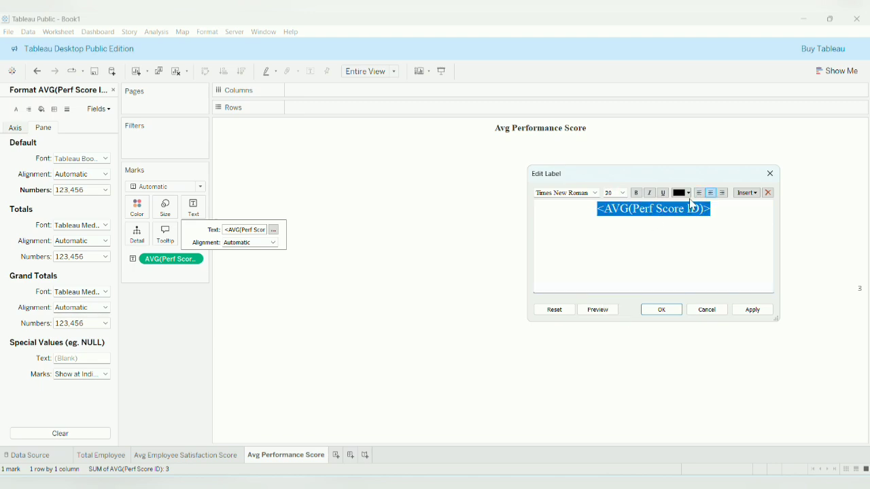
click(752, 309)
click(662, 309)
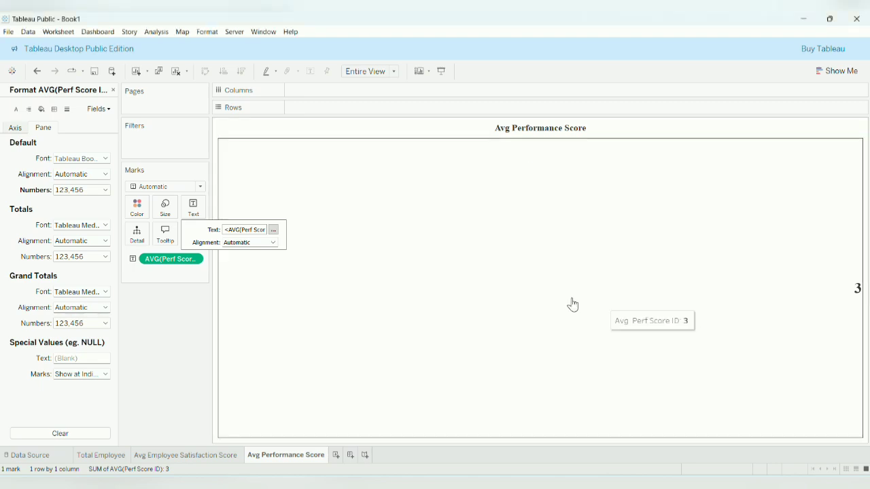
- Align the average performance text to the centre horizontally and the middle vertically, and close the formatting options
click(282, 246)
click(252, 281)
click(258, 246)
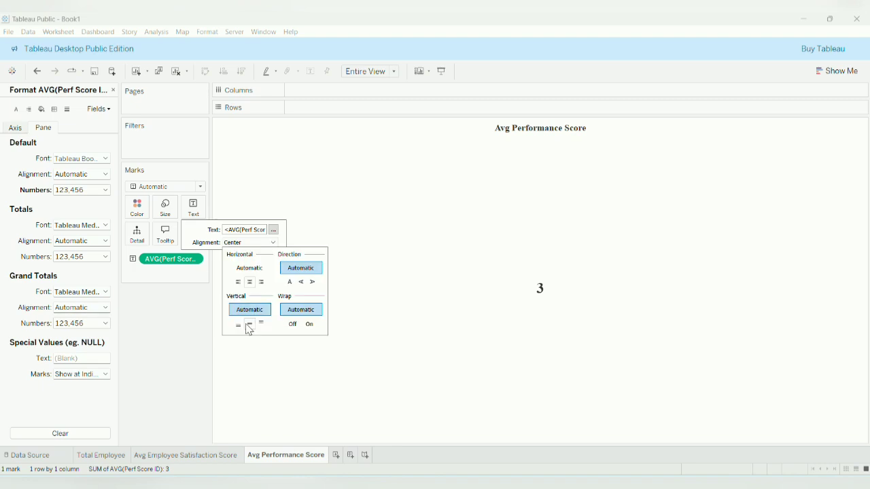
click(250, 325)
click(430, 299)
click(363, 322)
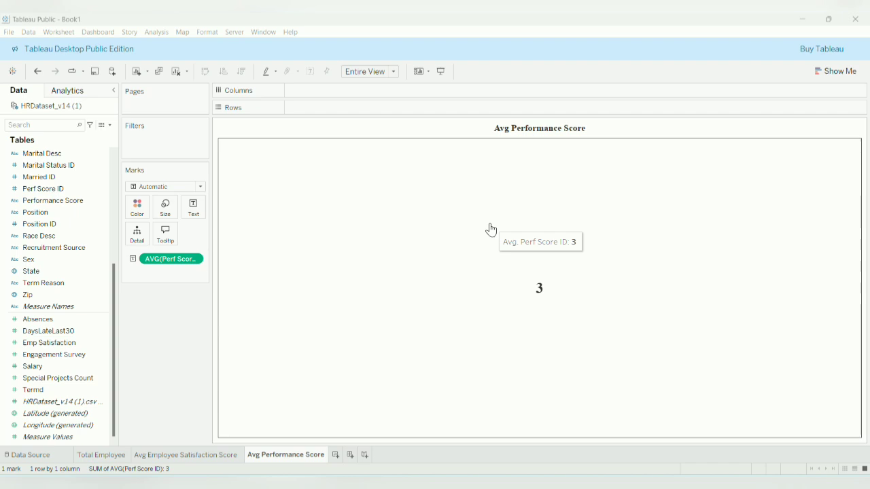
- Add another worksheet and name it Avg Salary
click(336, 456)
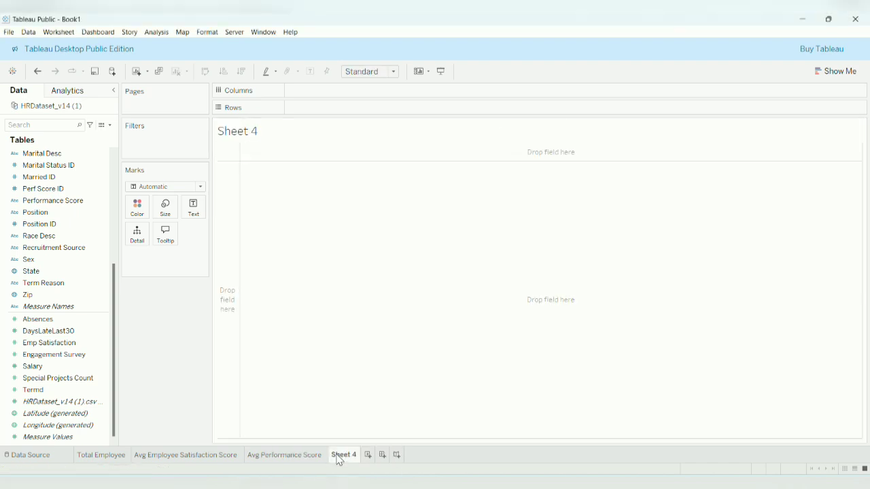
double_click(341, 455)
text(A)
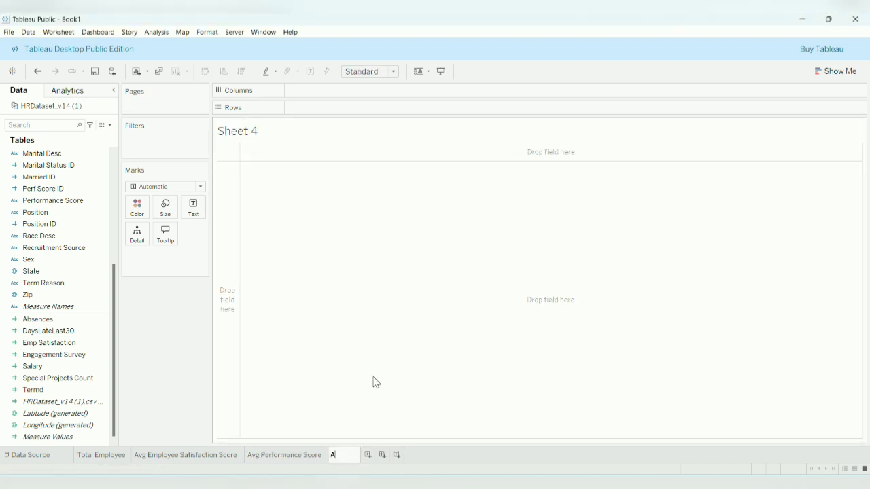
text(vg Salary)
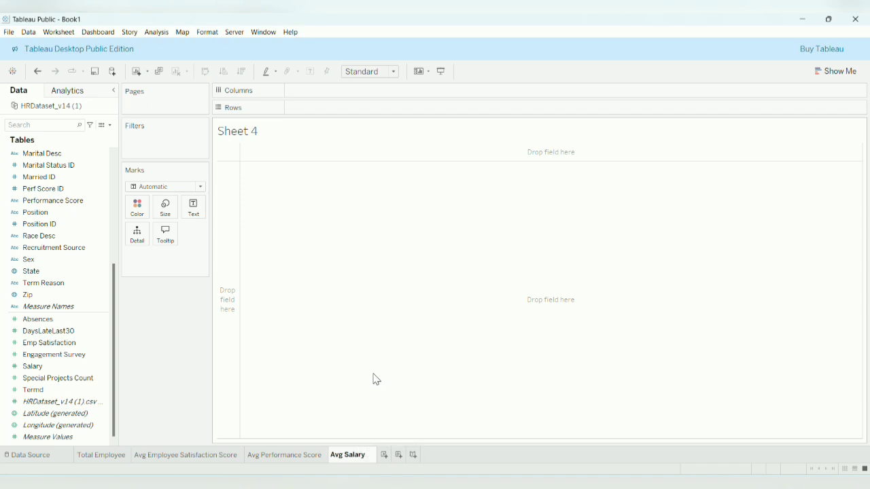
key(Return)
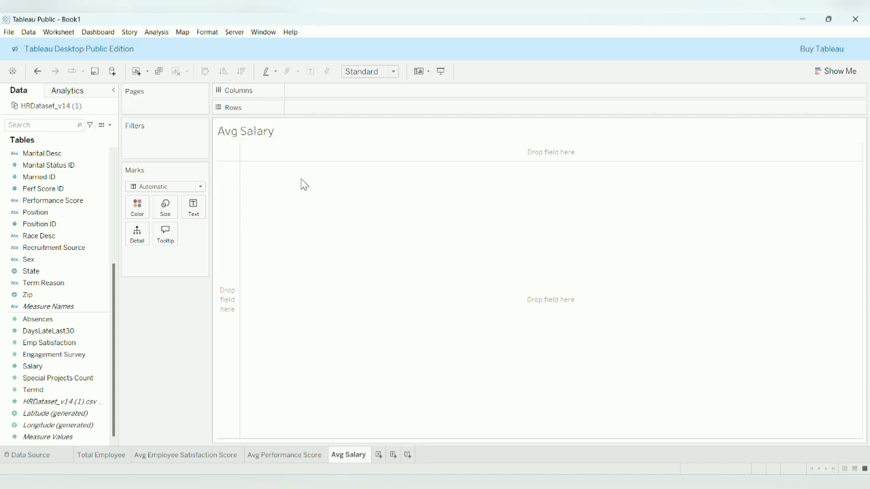
- Format the Avg Salary title in Times New Roman, size 12, bold and centred
right_click(264, 134)
click(296, 137)
drag(384, 205, 313, 206)
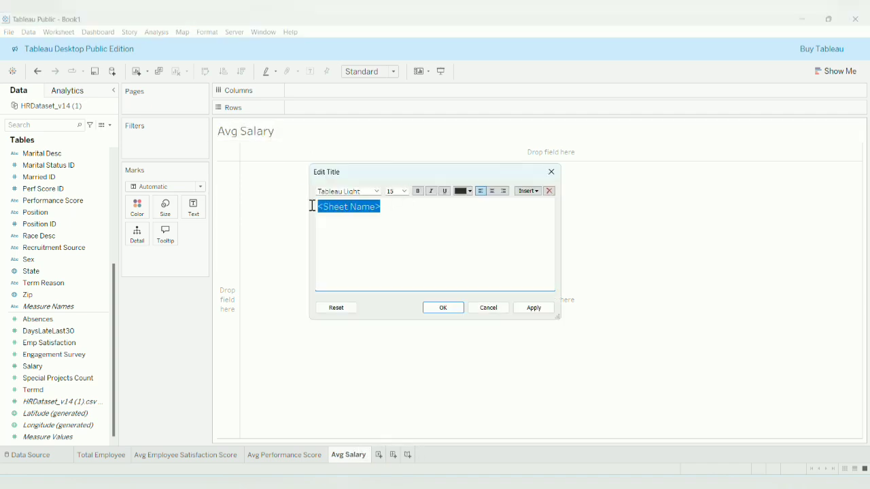
click(377, 191)
click(365, 265)
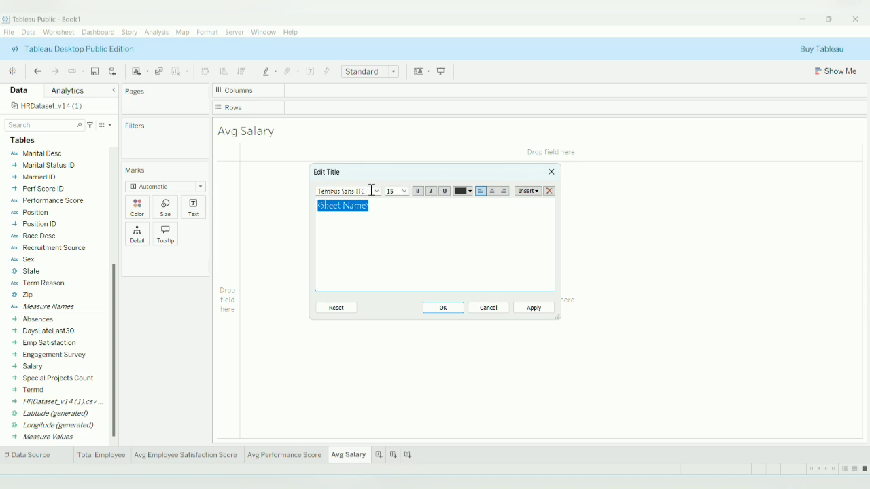
click(371, 191)
click(361, 279)
click(405, 192)
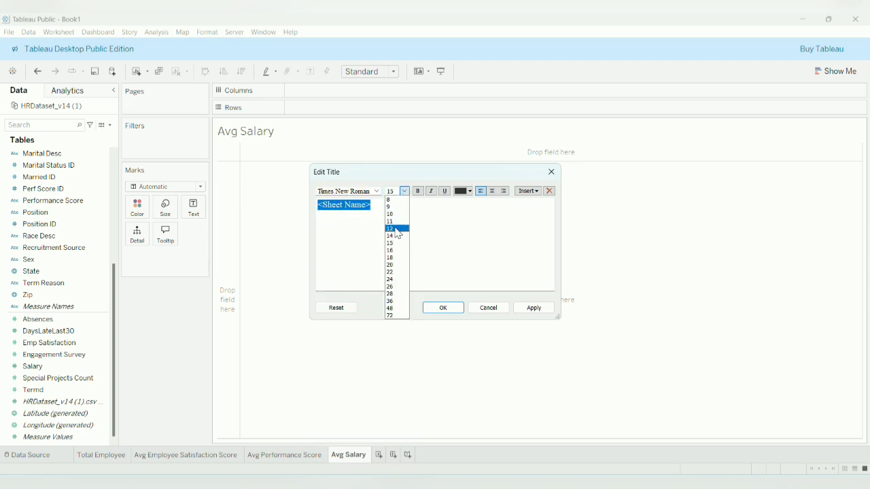
click(397, 228)
click(418, 191)
click(493, 191)
click(525, 309)
click(443, 309)
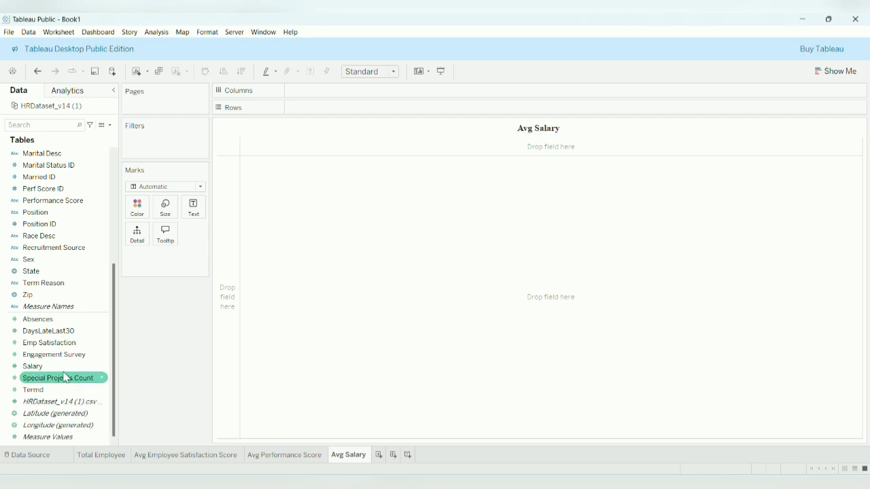
- Show Salary as text in the Avg Salary sheet and aggregate it as Average
drag(64, 375, 194, 207)
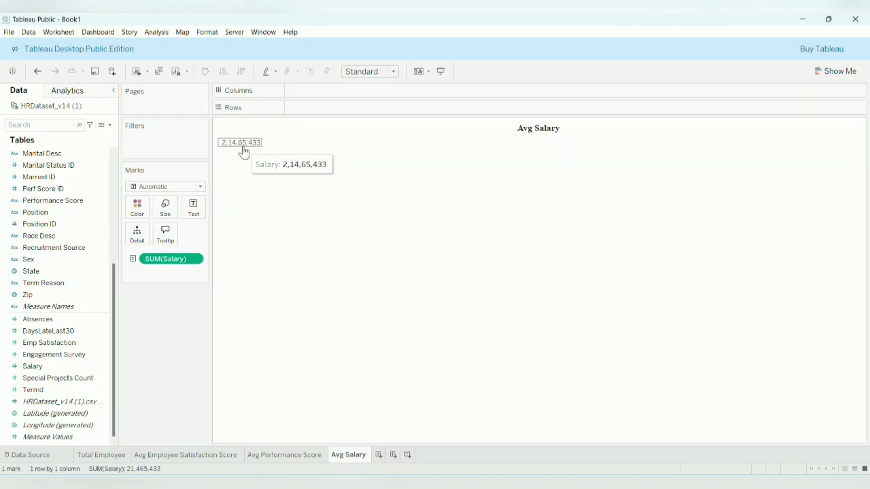
click(196, 261)
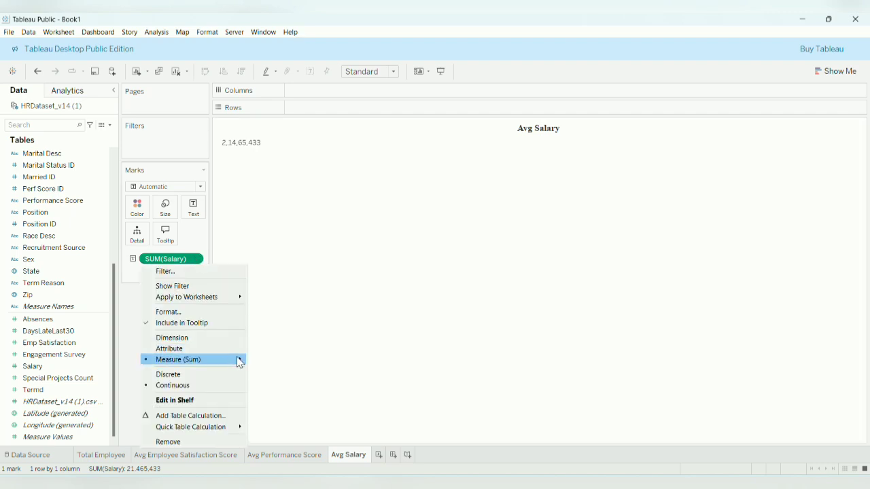
mouse_move(241, 359)
click(277, 371)
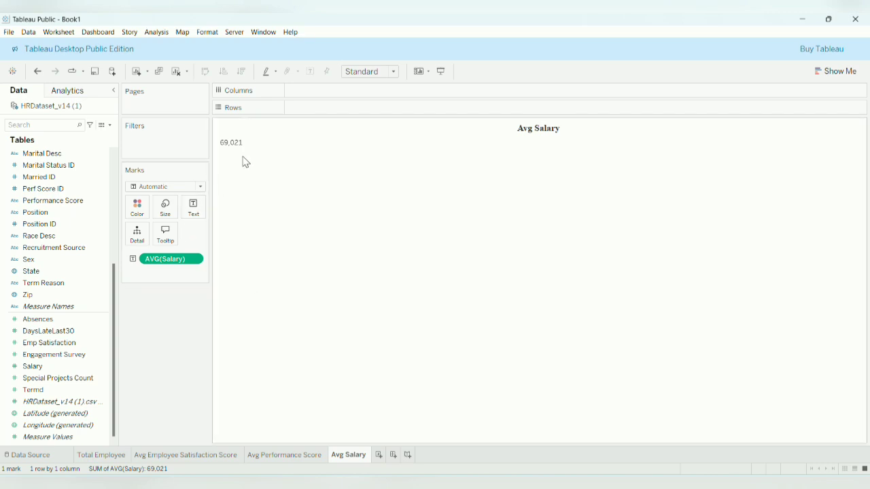
- Format the average salary label in Times New Roman, size 20, bold
click(195, 216)
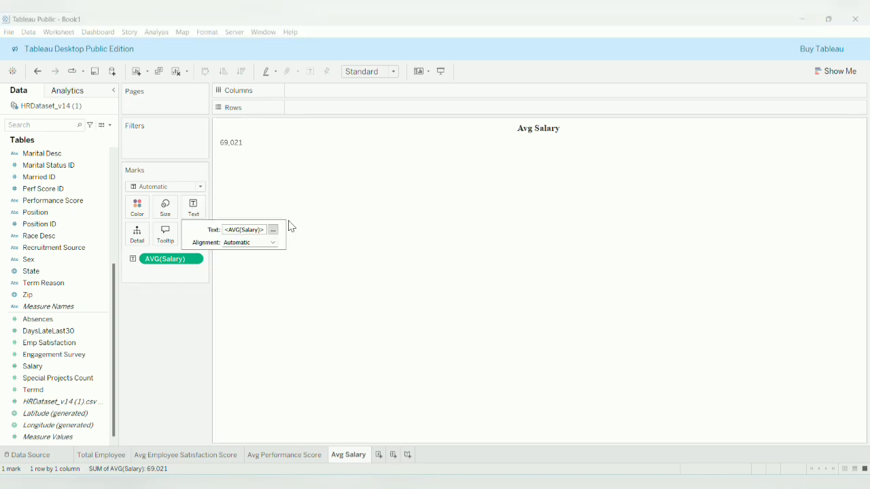
click(273, 229)
double_click(651, 208)
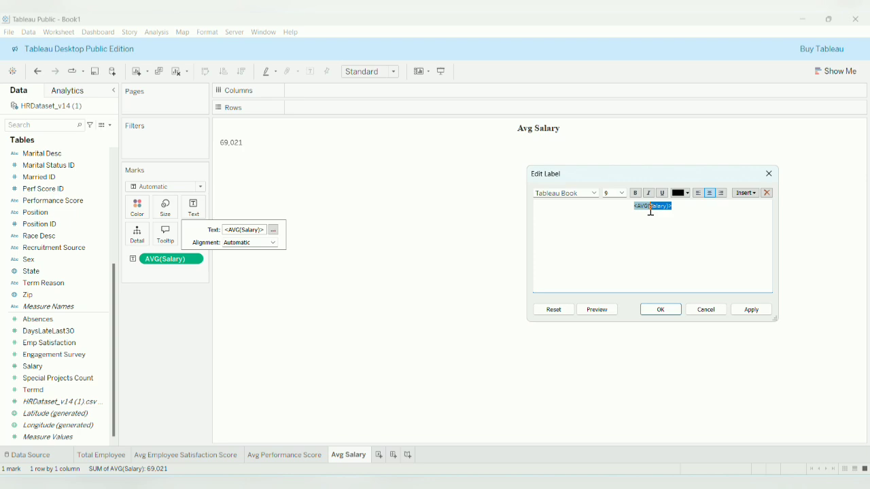
click(594, 193)
click(591, 275)
click(620, 193)
click(614, 277)
click(635, 193)
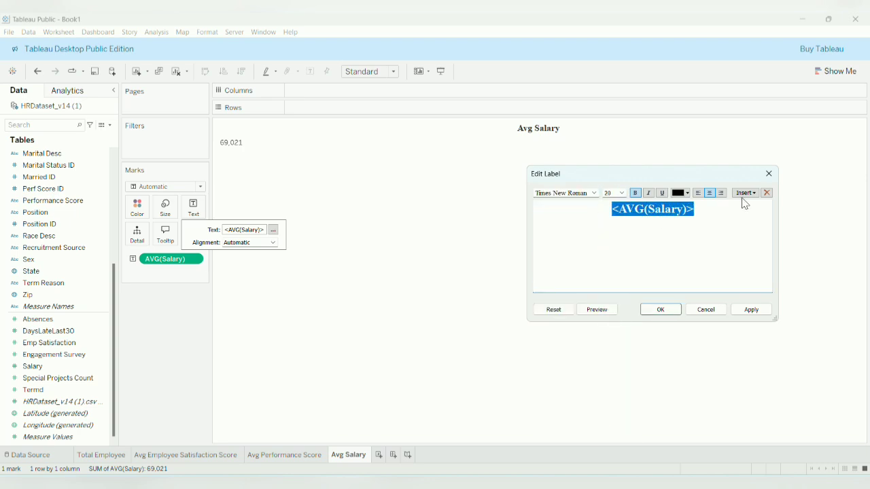
click(734, 310)
click(661, 309)
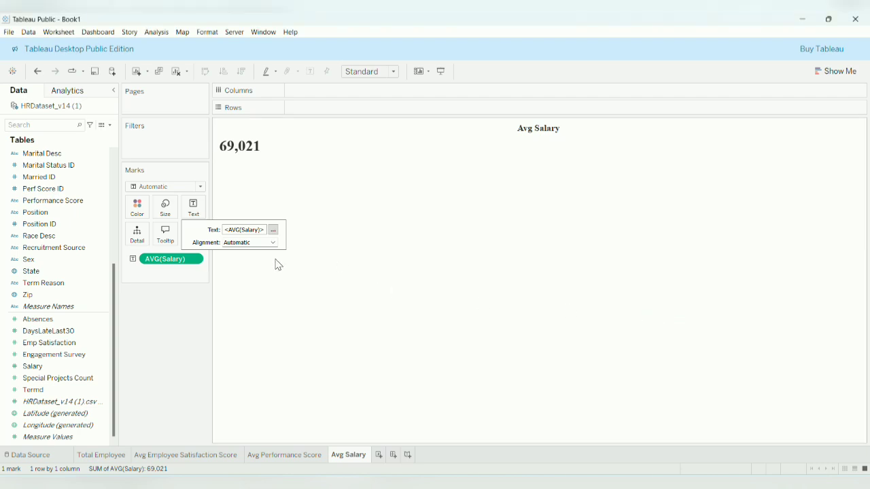
- Align the average salary text to the centre and middle, and fit the worksheet to Entire View
click(272, 243)
click(250, 282)
click(273, 242)
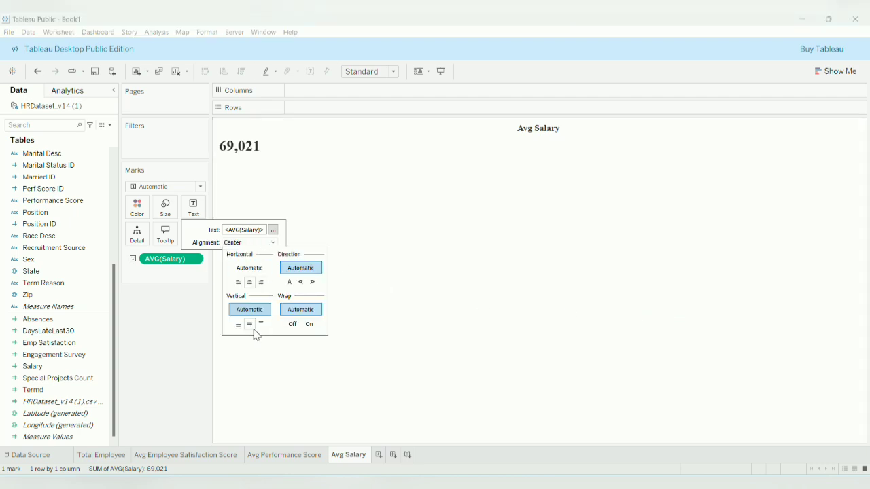
click(250, 323)
click(420, 319)
click(393, 76)
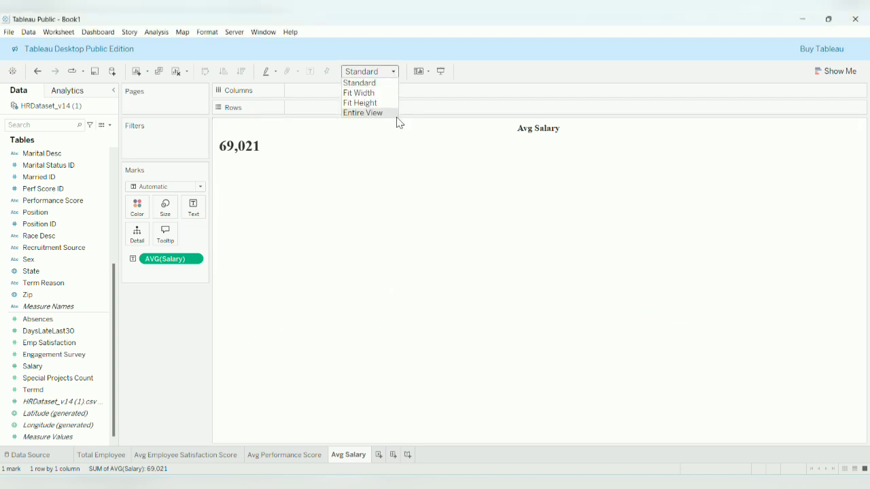
click(394, 112)
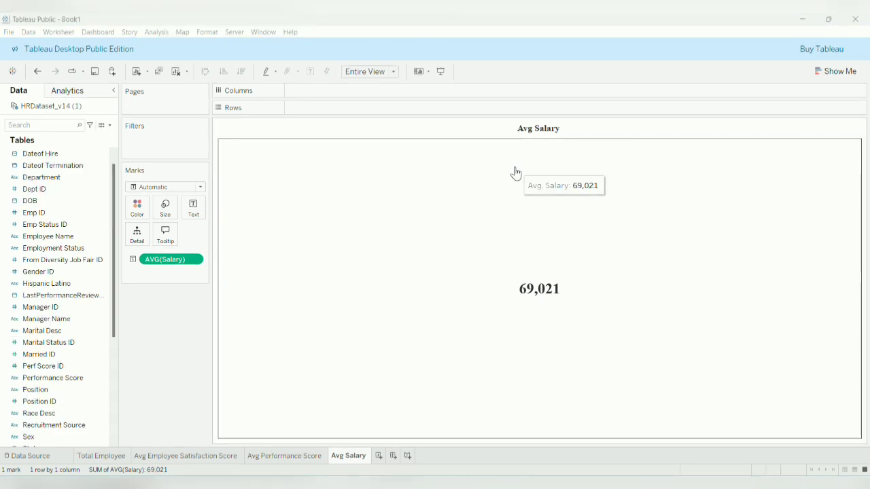
- Add a new worksheet after Avg Salary and name it Termination
click(379, 456)
double_click(382, 456)
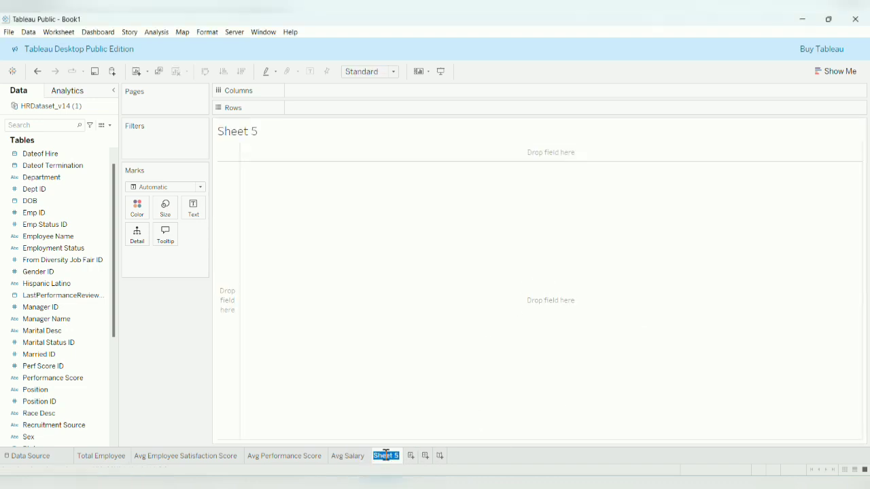
text(Ter)
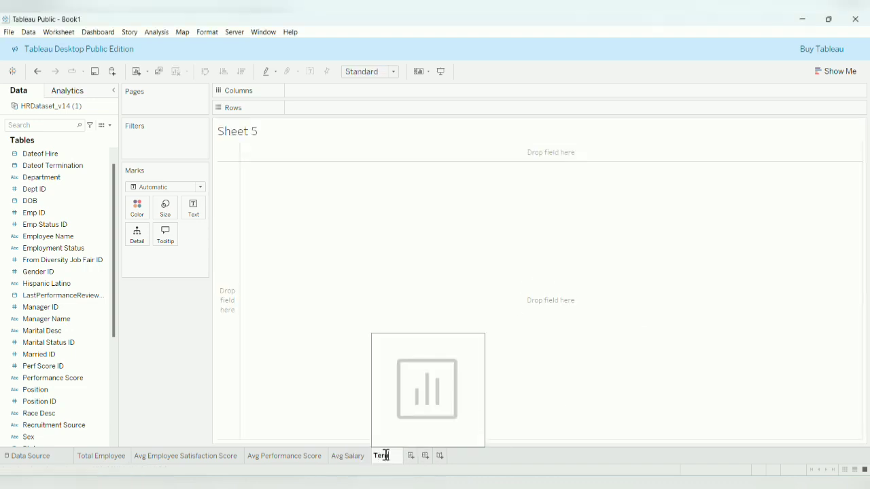
text(mination)
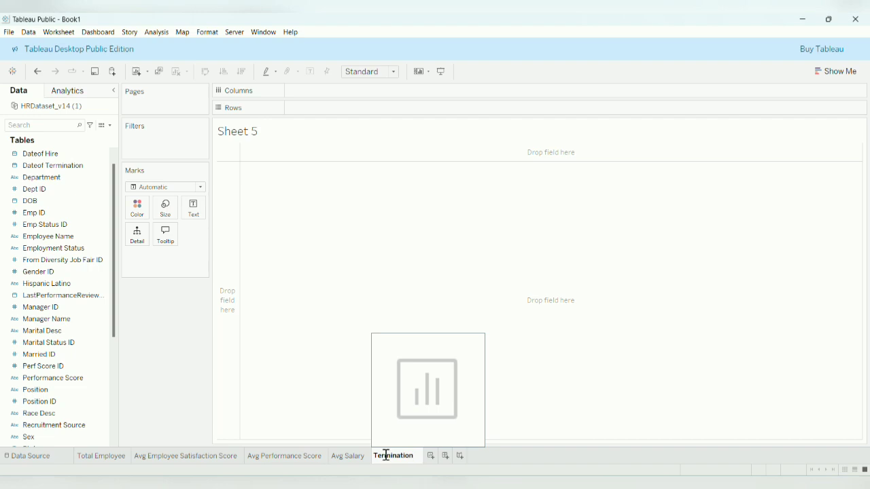
key(Return)
- Format the Termination sheet title in Times New Roman, size 12, bold and centred
right_click(315, 135)
click(340, 138)
drag(405, 214, 315, 206)
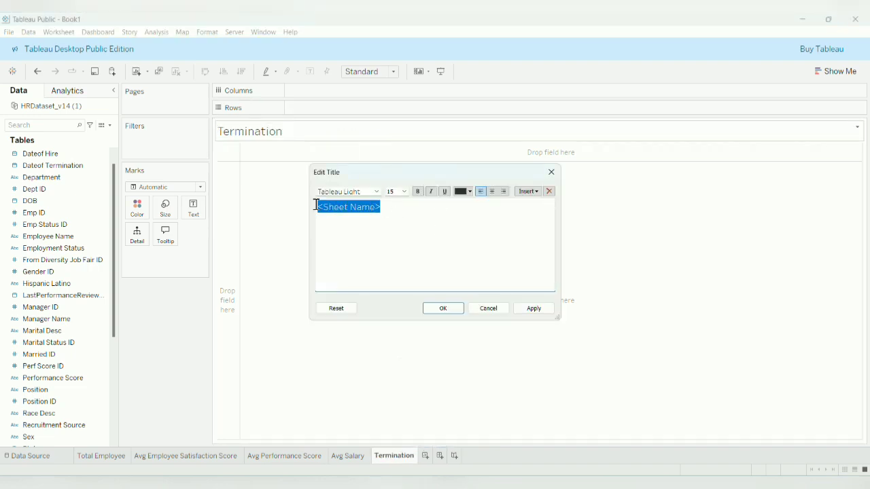
click(377, 192)
click(359, 277)
click(404, 191)
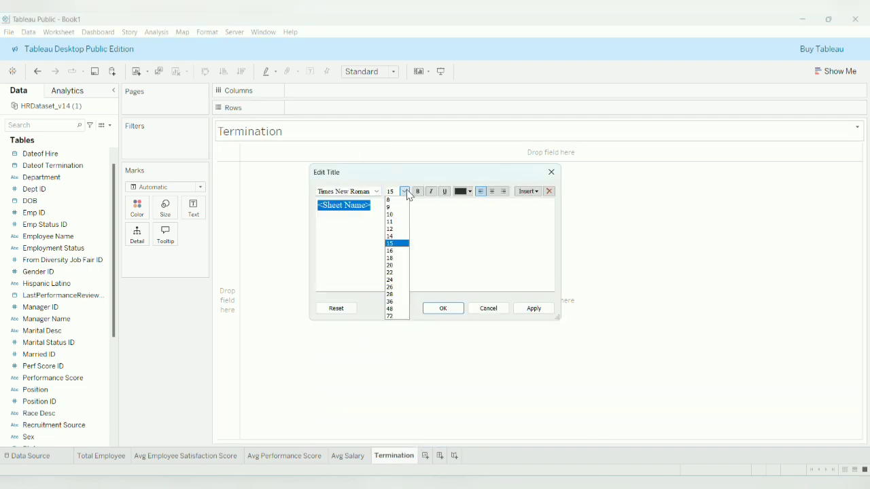
click(399, 229)
click(418, 191)
click(492, 191)
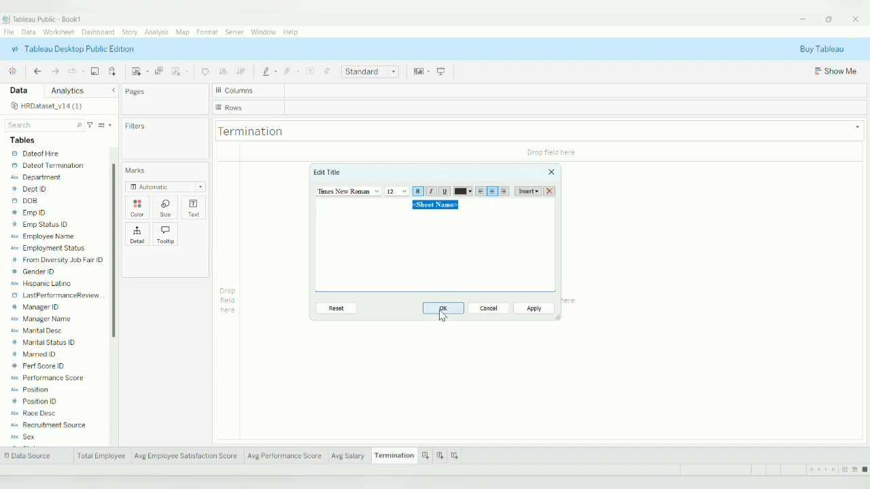
click(442, 309)
- Show Dateof Termination as text in the Termination sheet and aggregate it as Count
click(67, 166)
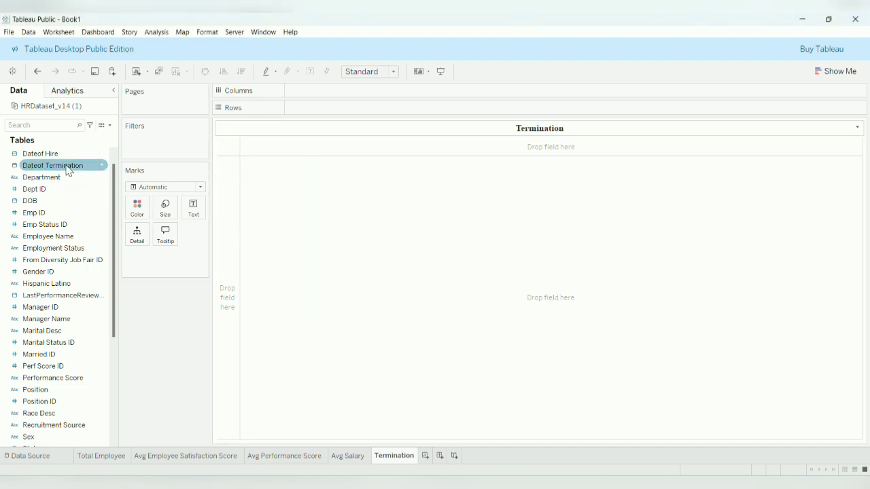
drag(67, 171, 195, 209)
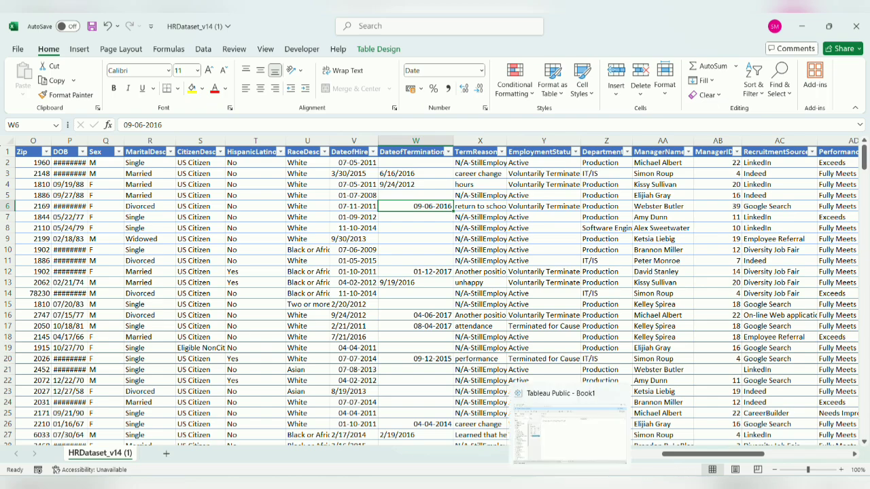
click(569, 485)
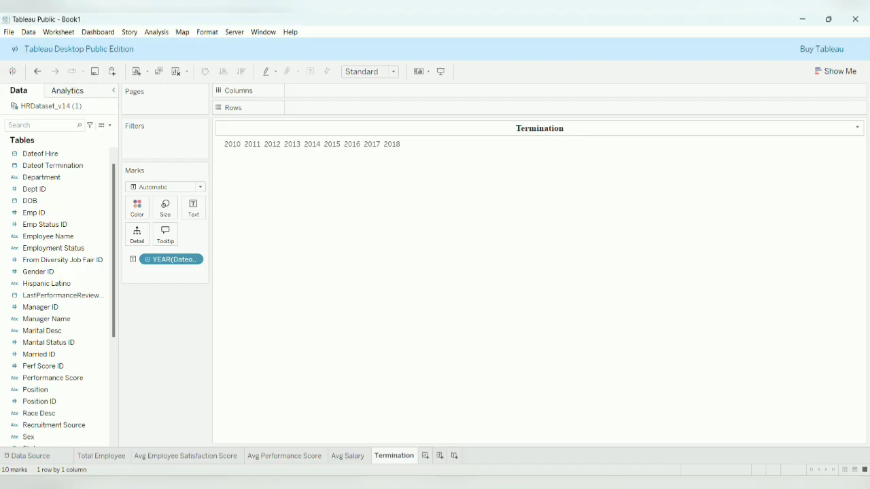
click(195, 259)
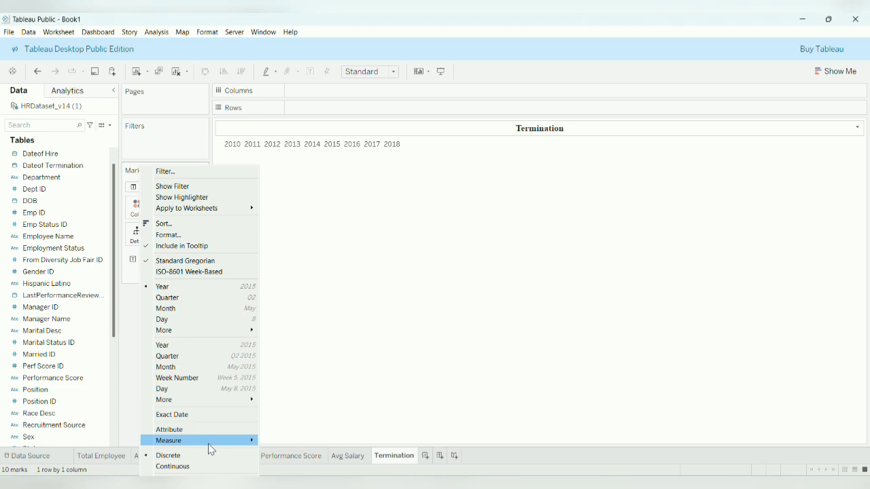
mouse_move(208, 443)
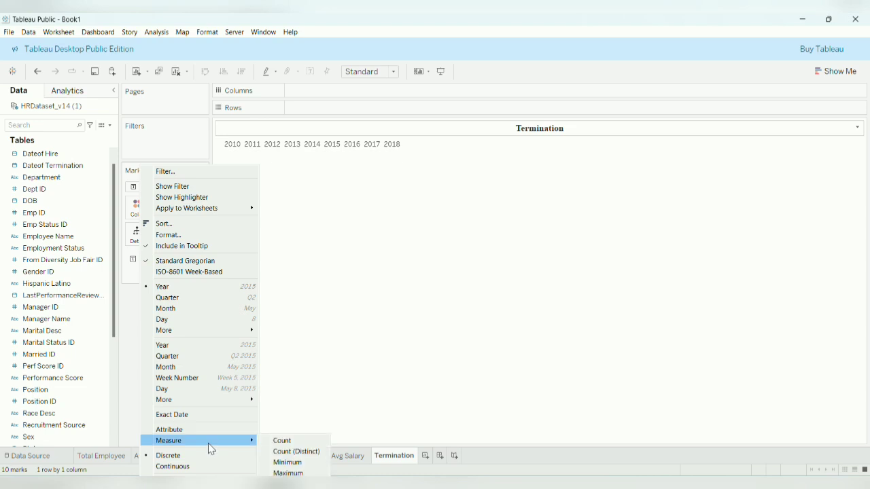
click(289, 442)
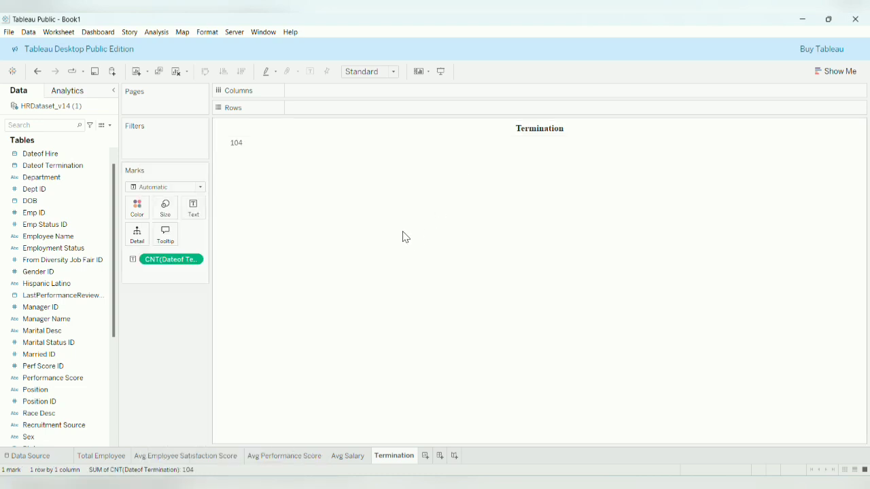
- Format the termination count label in Times New Roman, size 20, bold
click(196, 209)
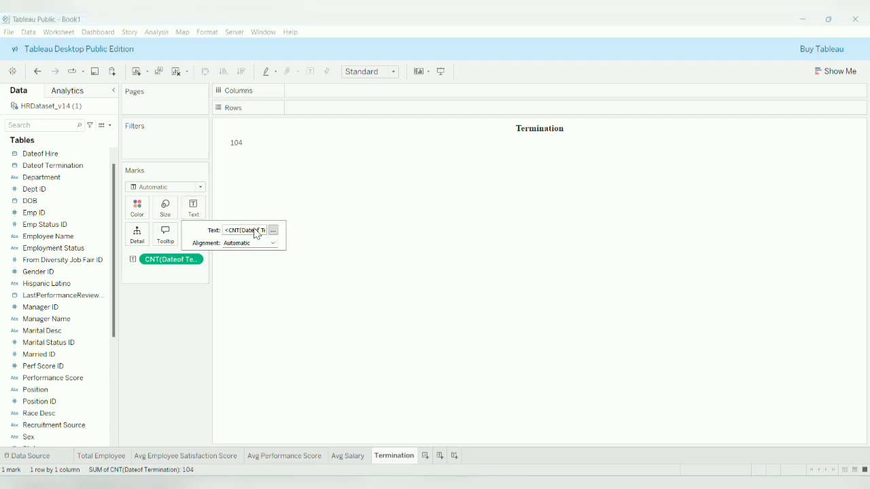
click(273, 230)
drag(701, 210, 617, 207)
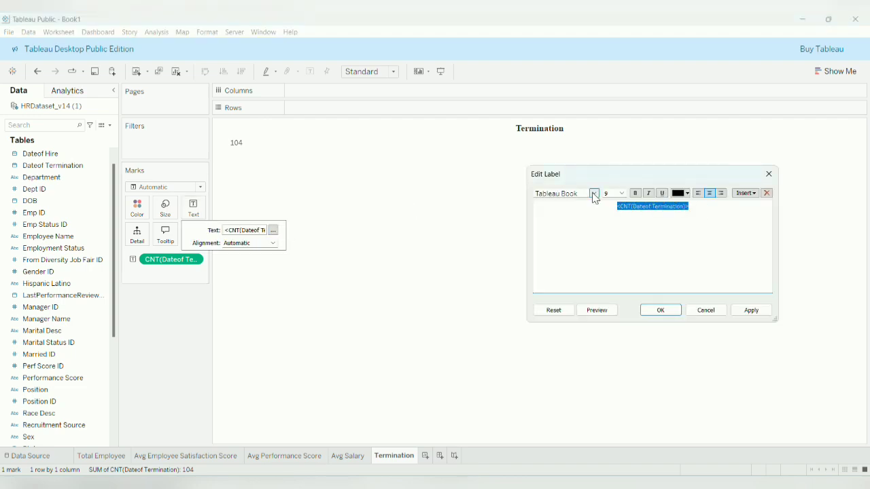
click(595, 194)
click(591, 275)
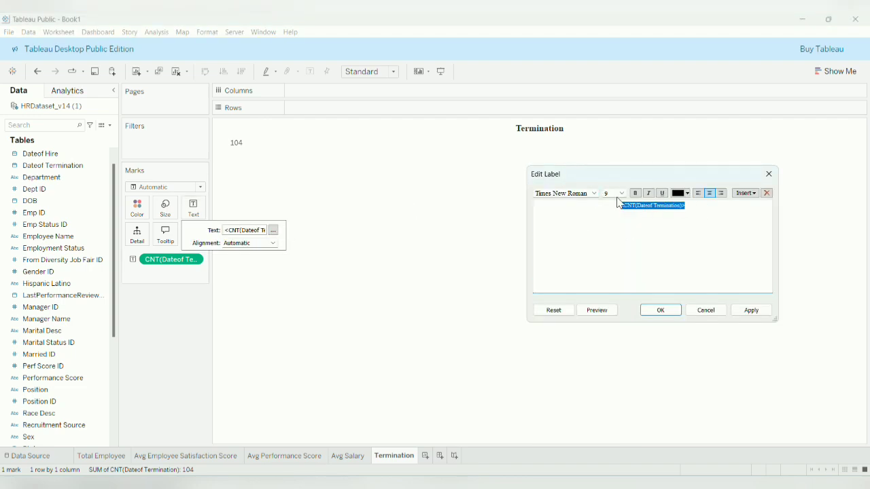
click(618, 199)
click(615, 266)
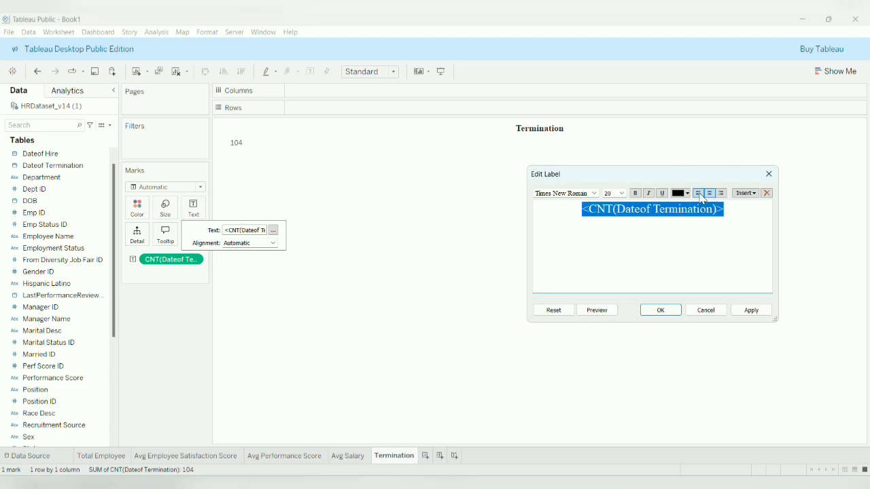
click(636, 194)
click(661, 310)
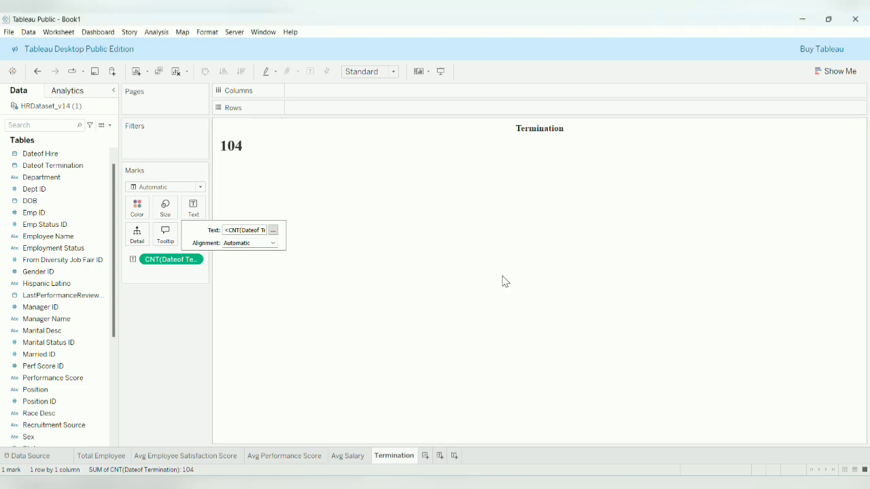
- Fit the Termination worksheet to Entire View and align the count text to the centre and middle
click(391, 75)
click(389, 115)
click(194, 207)
click(238, 243)
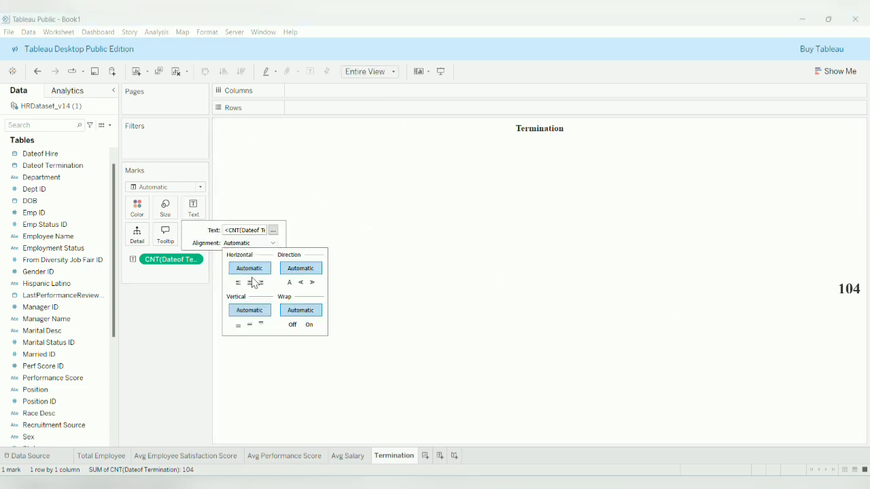
click(250, 282)
click(249, 242)
click(249, 325)
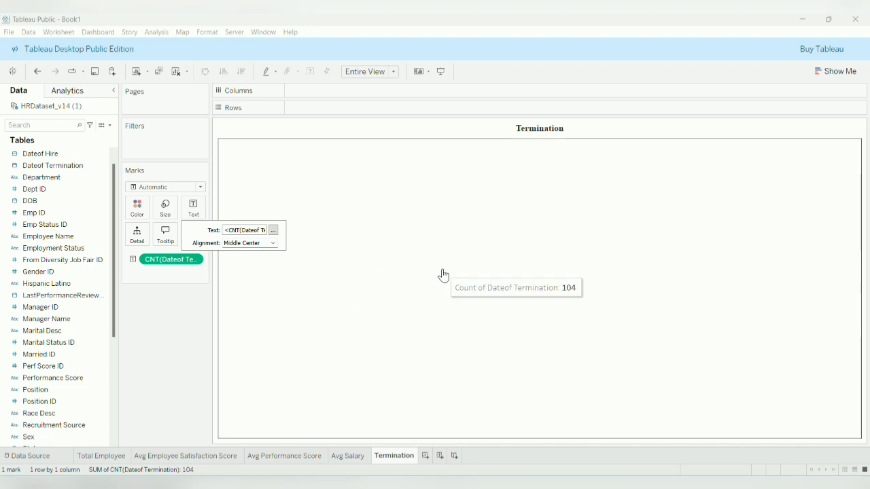
click(364, 149)
click(365, 130)
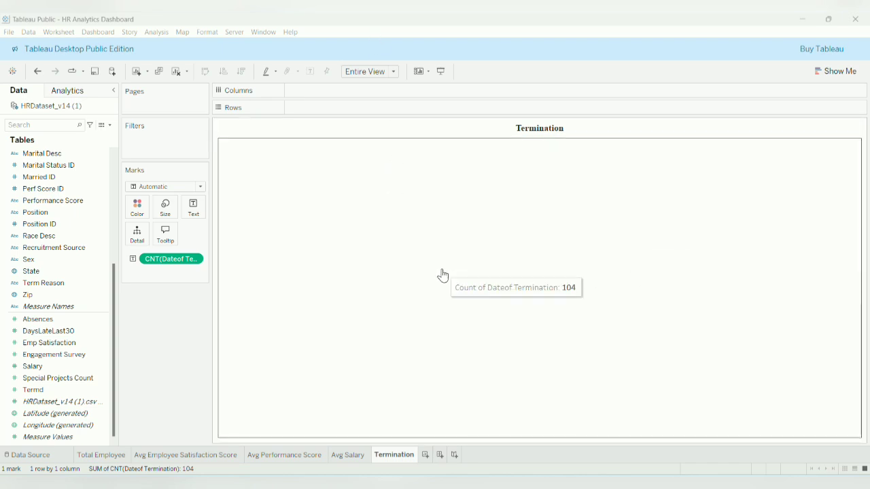
- Add a new worksheet after Termination and name it Termination Rate
click(426, 457)
double_click(433, 455)
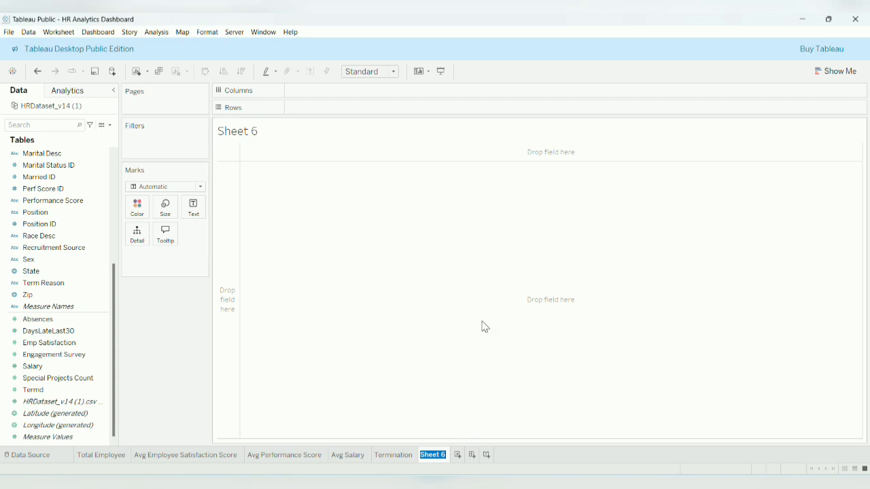
text(Termination)
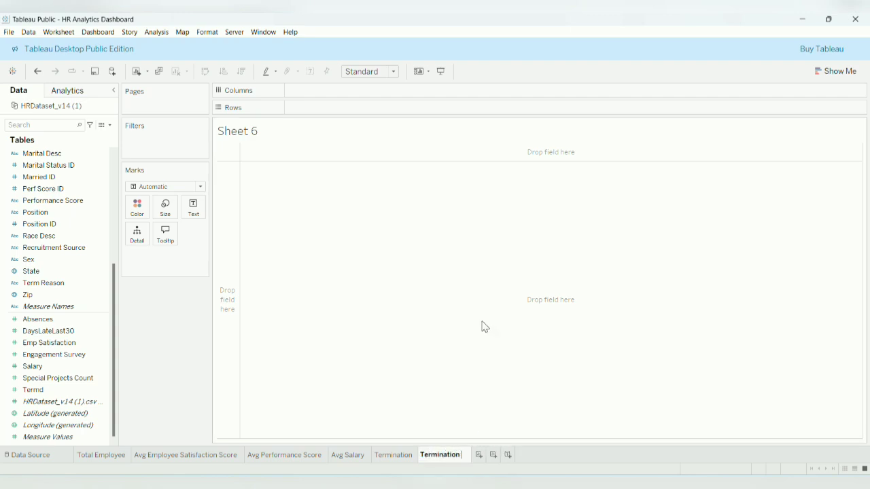
text( Rate)
key(Return)
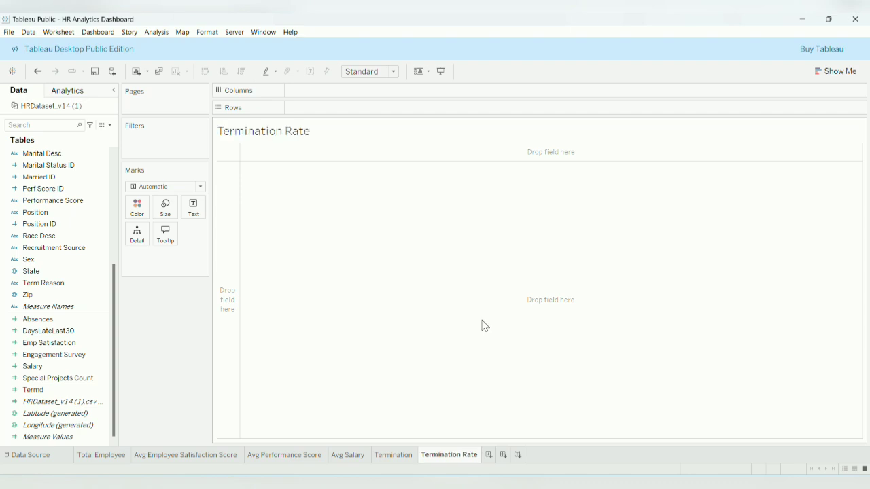
- Format the Termination Rate sheet title in Times New Roman, size 12, bold and centred
right_click(292, 132)
click(325, 135)
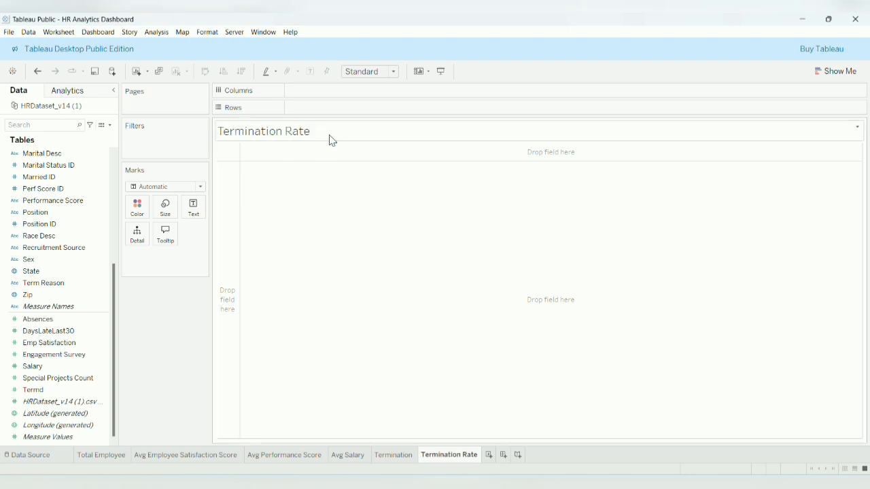
drag(394, 213, 311, 208)
click(378, 192)
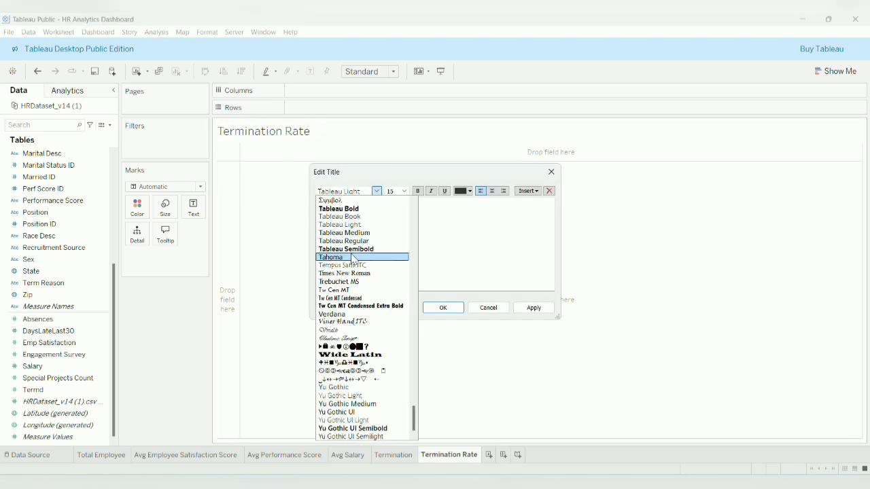
click(362, 283)
click(405, 191)
click(398, 229)
click(418, 191)
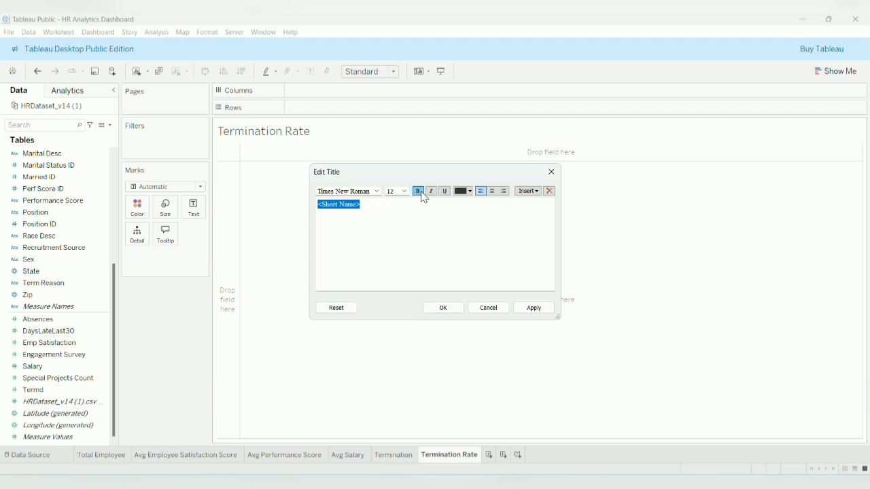
click(492, 191)
click(530, 317)
click(443, 307)
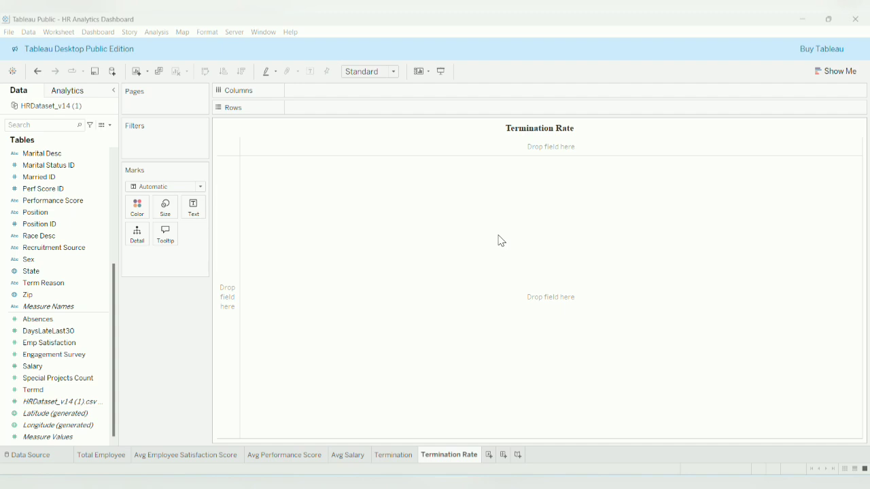
- Create a new calculated field and name it Total Employee
click(109, 126)
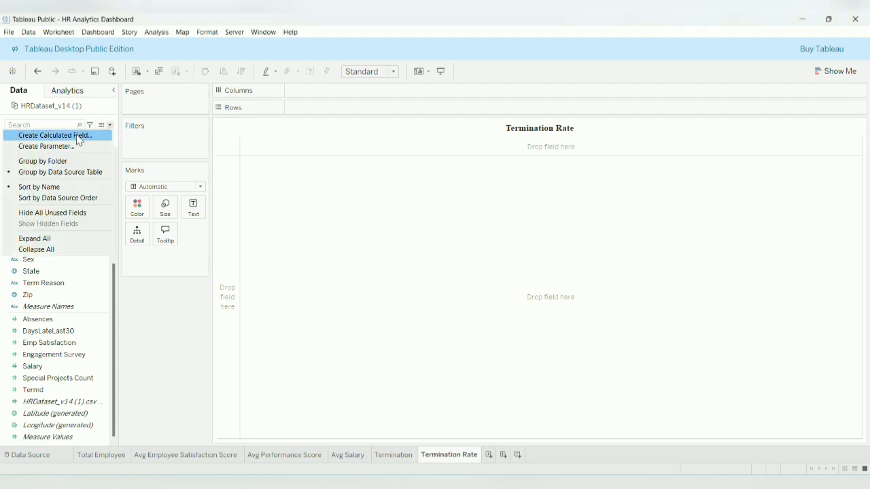
click(78, 140)
key(BackSpace)
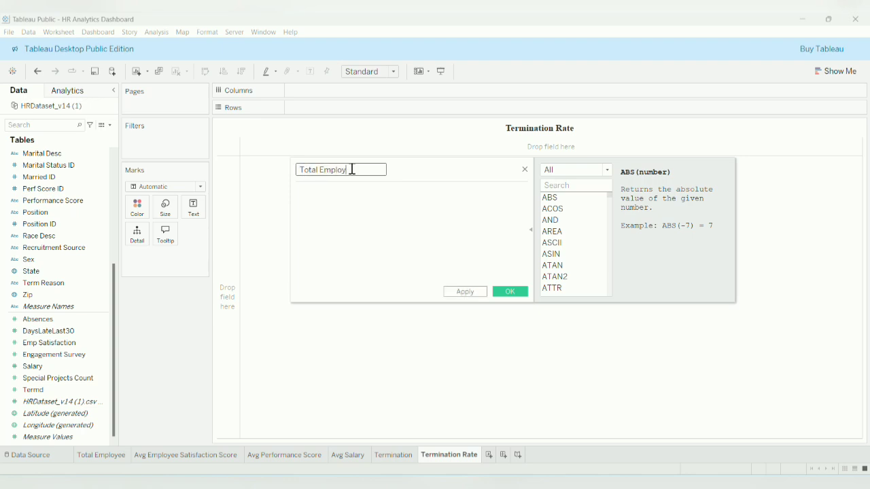
text(Total Employee)
- Define the Total Employee calculation as COUNT([Emp ID]) and save it
click(346, 190)
text(co)
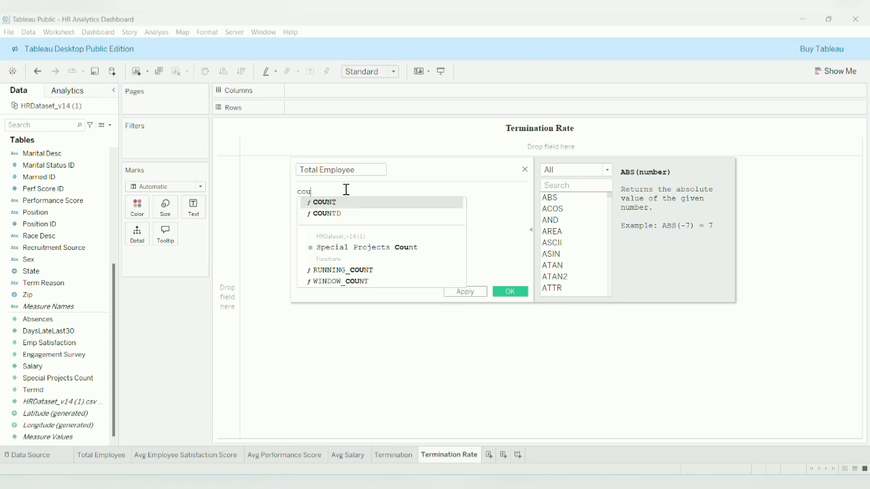
text(n)
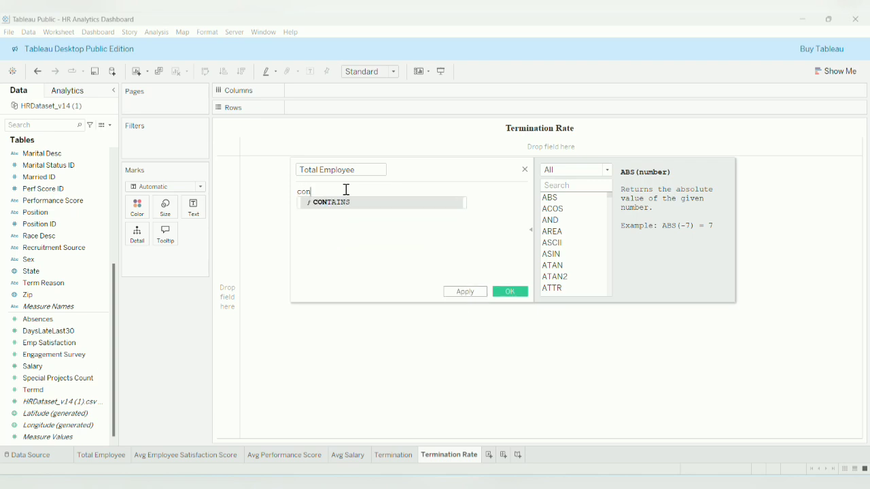
key(BackSpace)
text(un)
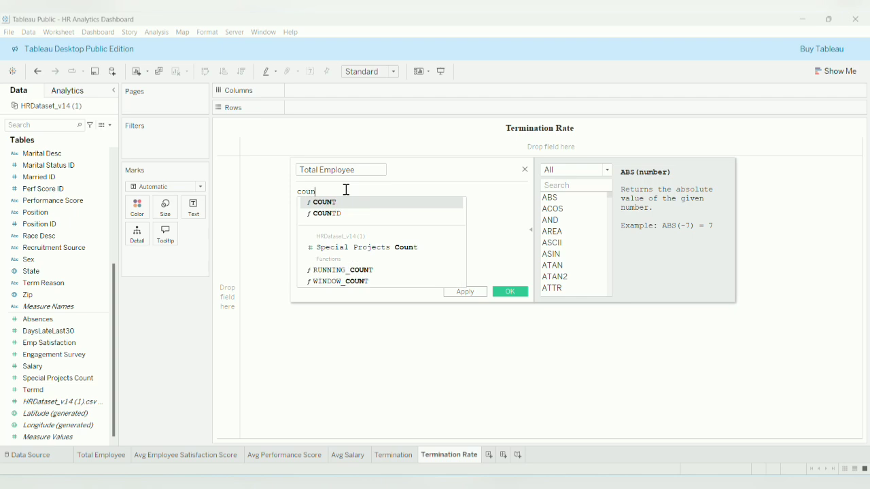
click(349, 203)
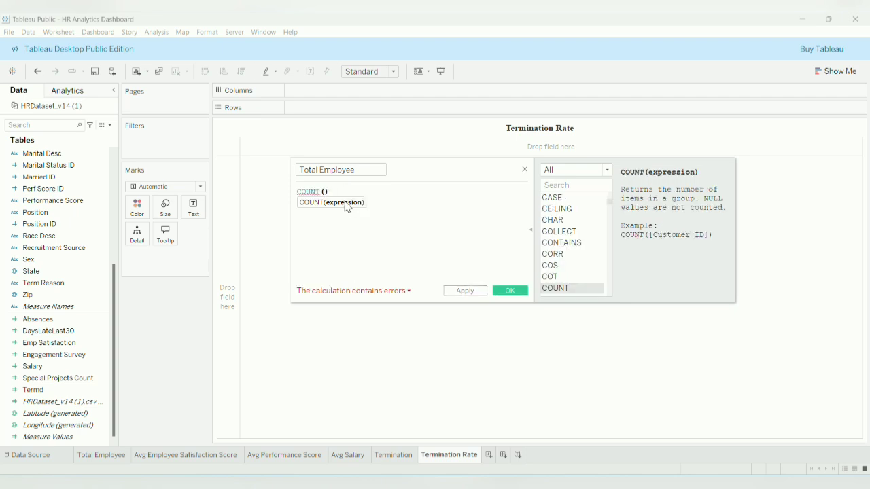
text(Emp)
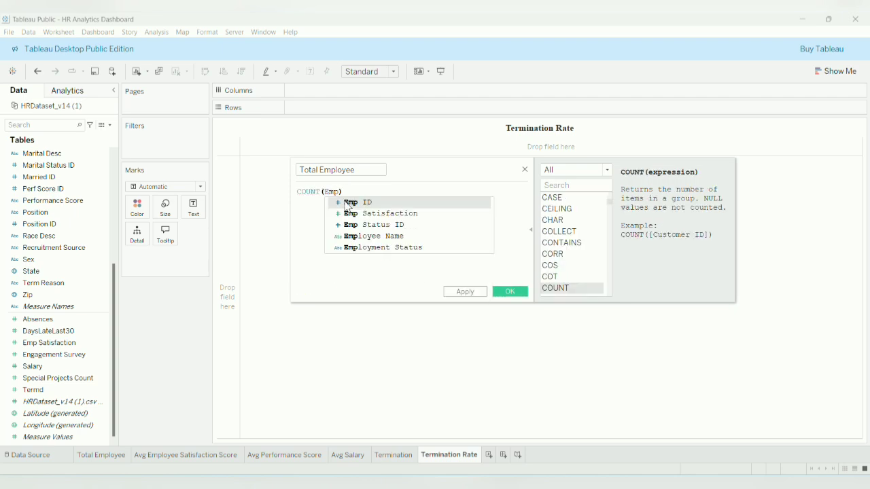
click(348, 203)
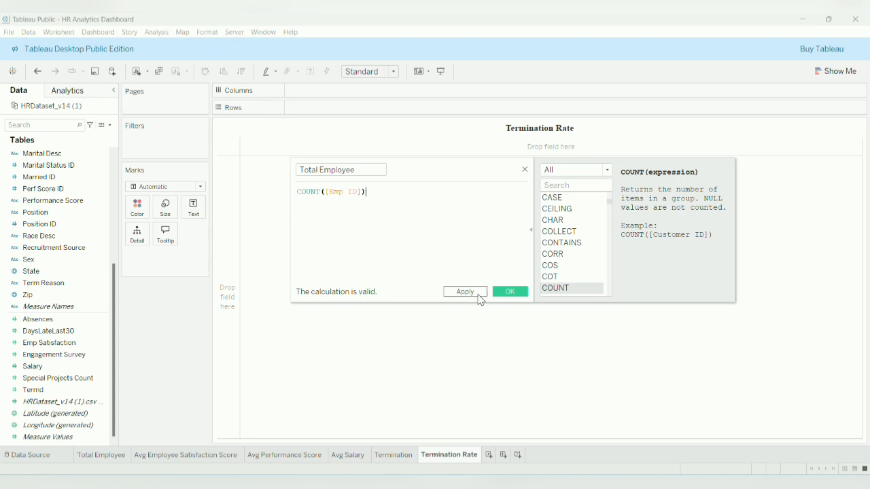
click(476, 293)
click(509, 292)
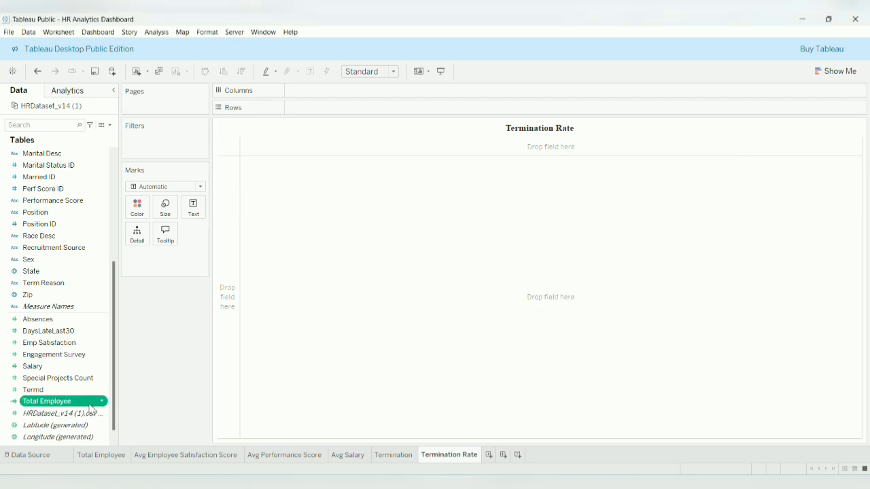
- Create a calculated field named Termination count with the formula COUNT([Dateof Termination])
click(109, 126)
click(89, 135)
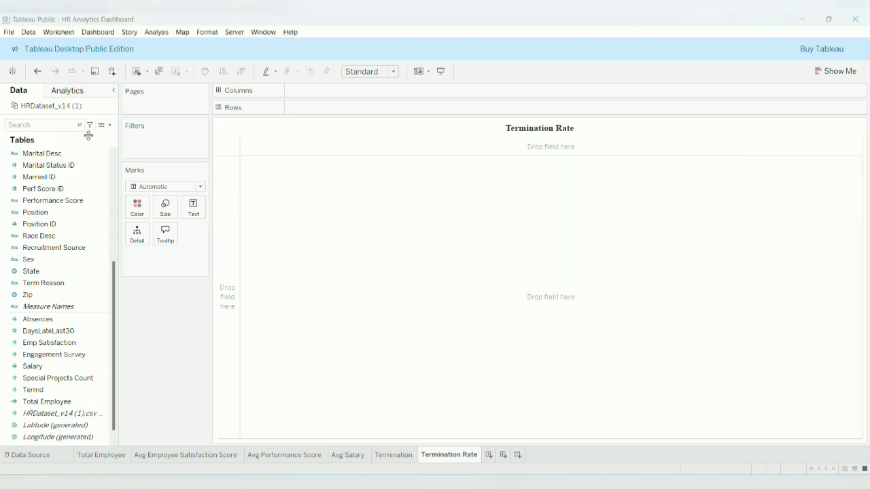
key(BackSpace)
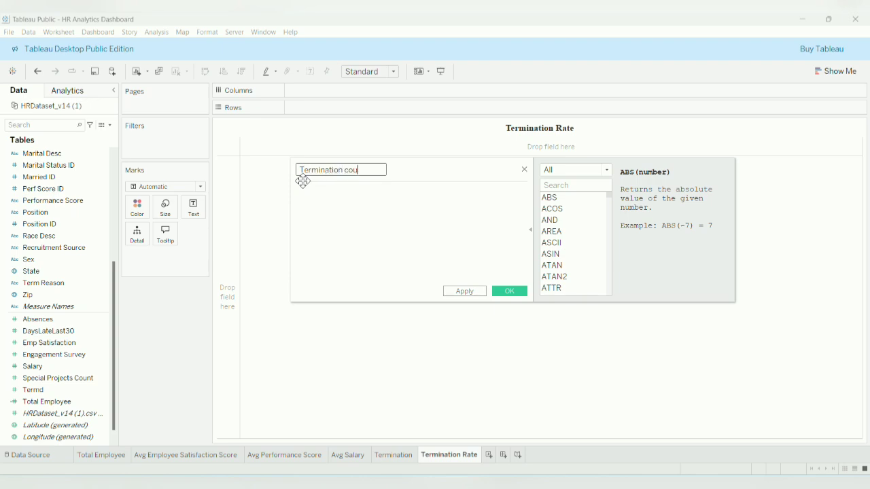
click(330, 192)
text(count)
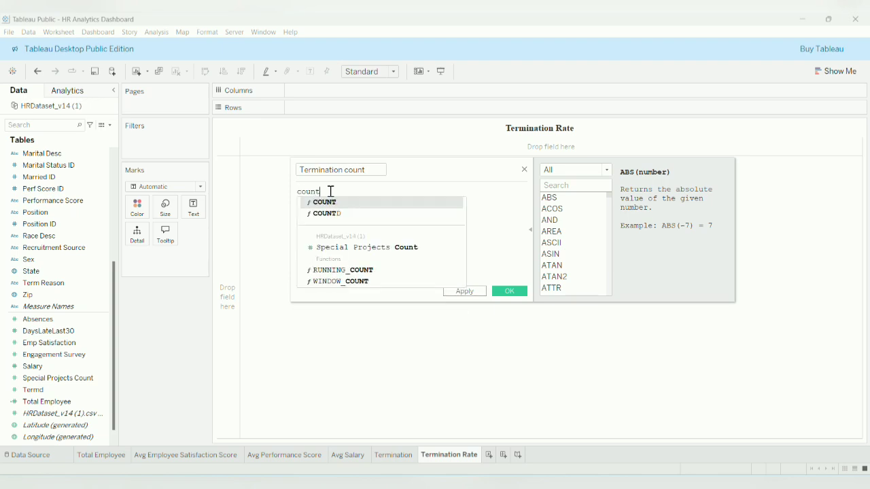
click(343, 203)
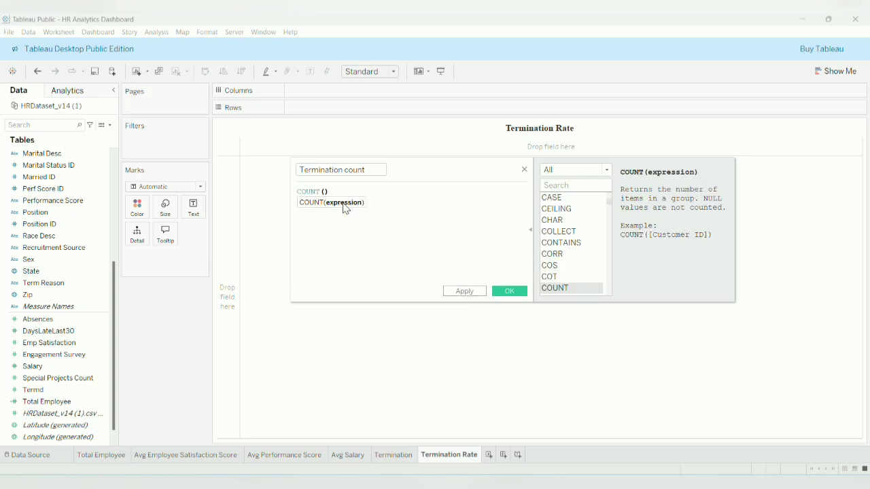
text(date)
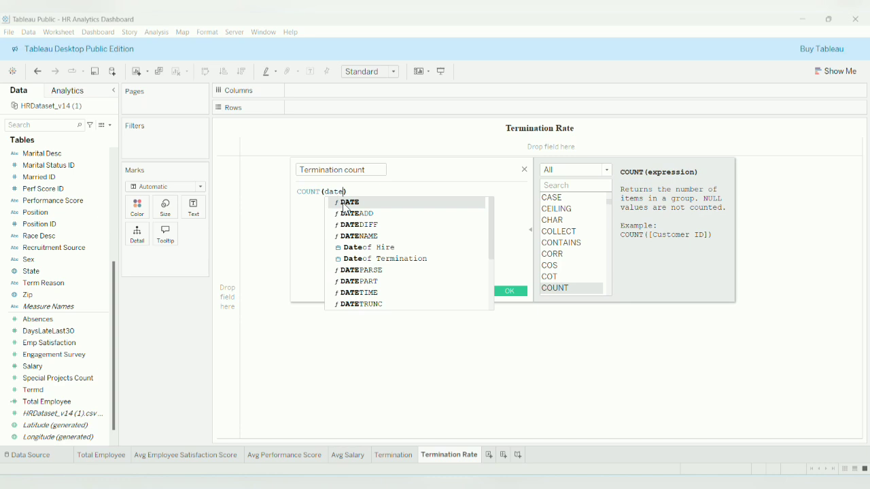
click(388, 259)
click(477, 292)
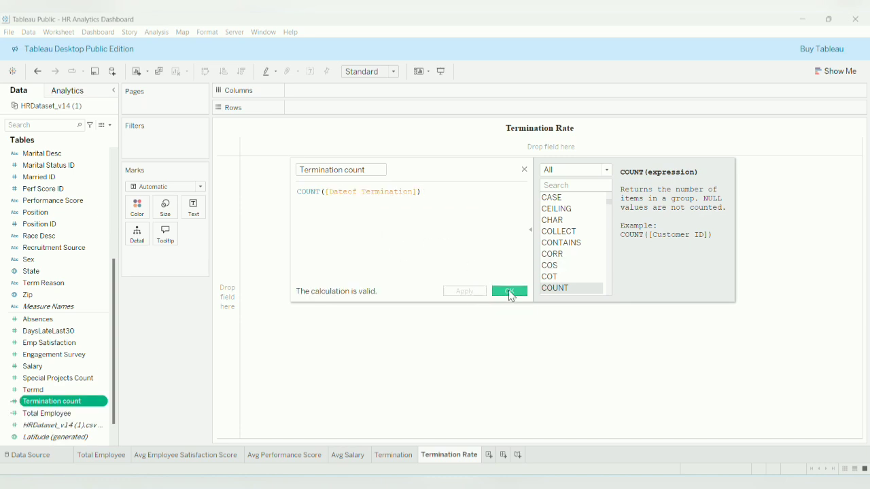
click(510, 291)
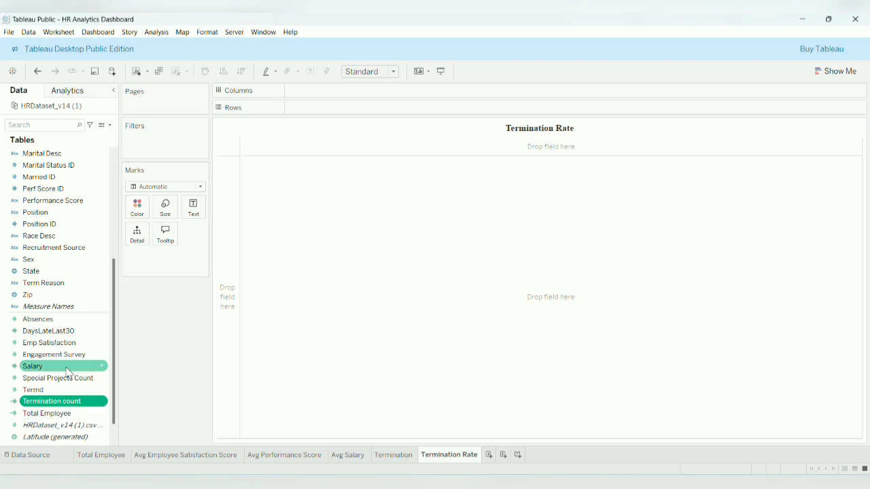
- Create a calculated field named Termination Rate that divides [Termination count] by [Total Employee]
click(111, 126)
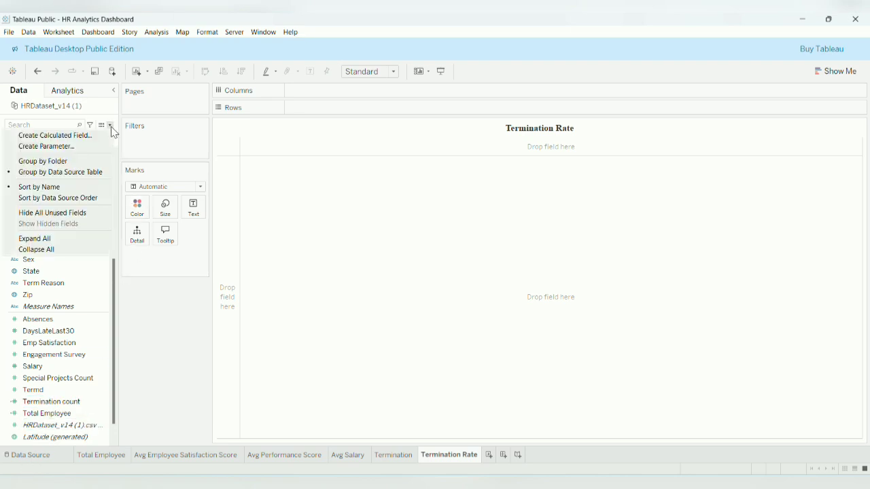
click(82, 138)
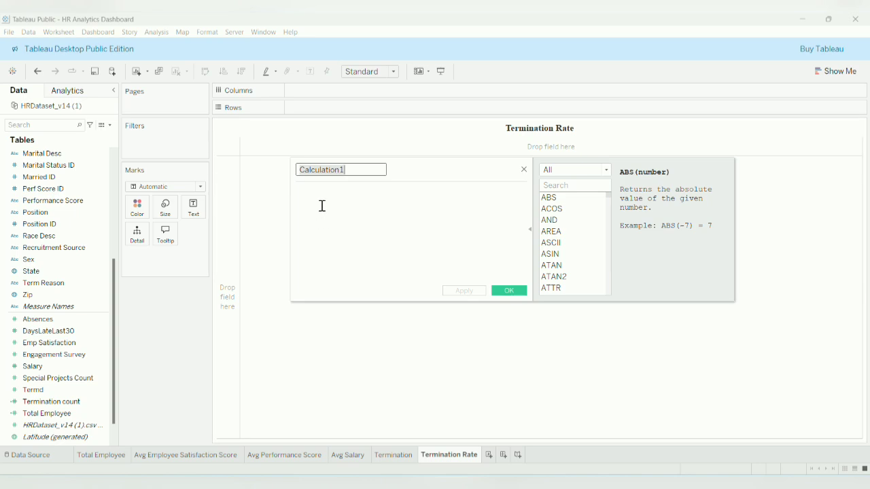
key(BackSpace)
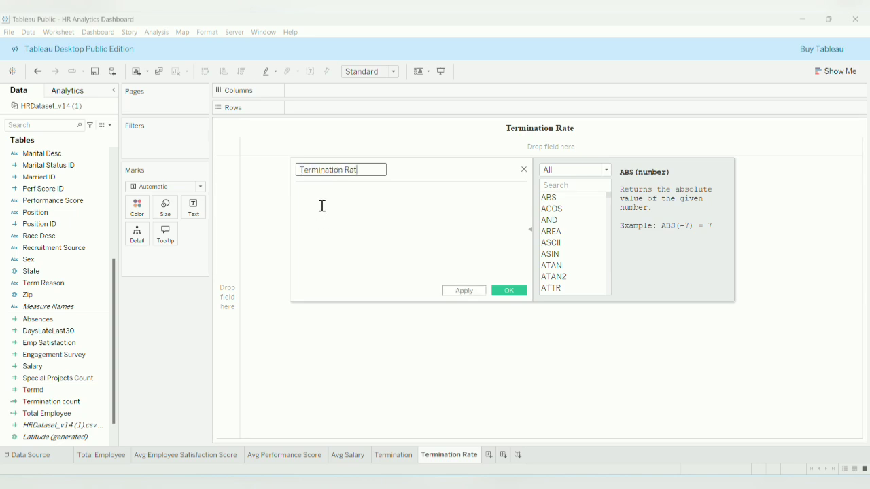
click(327, 193)
text(ter)
click(386, 225)
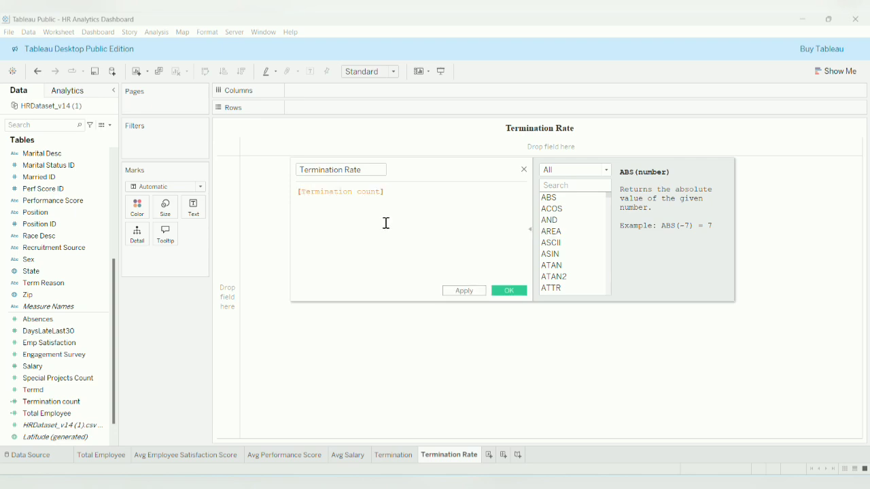
text(?)
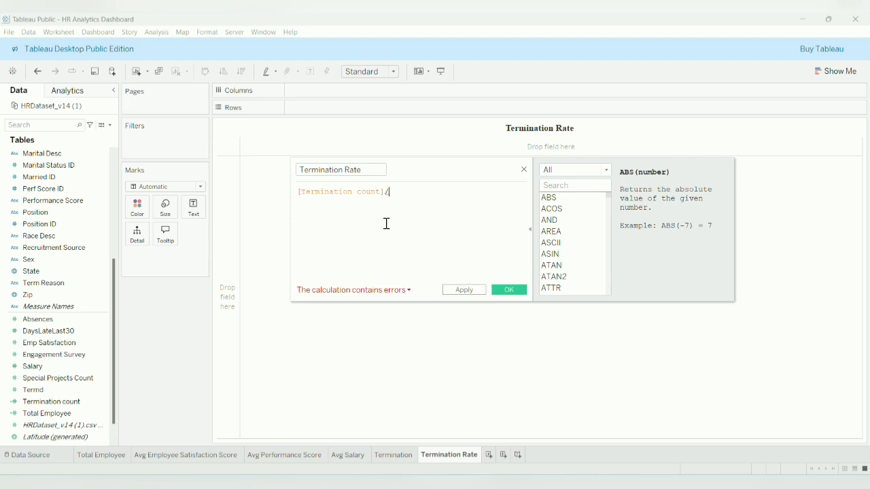
text(tota)
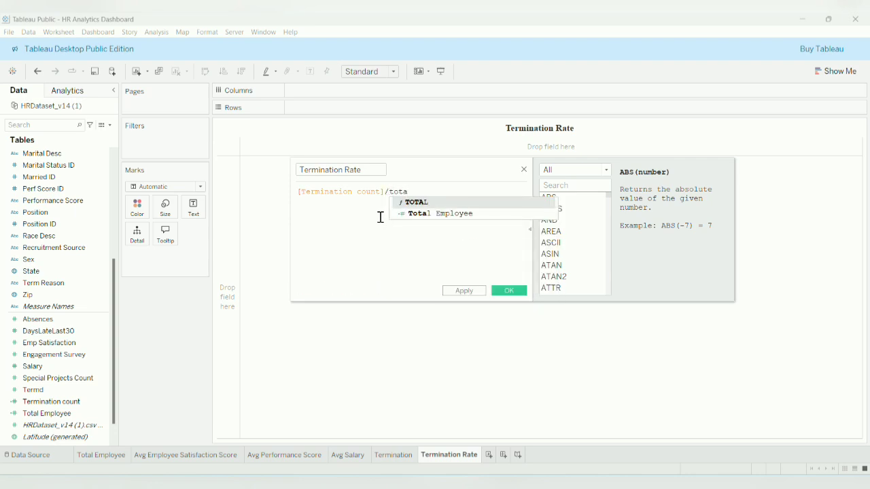
click(469, 215)
click(465, 290)
click(509, 291)
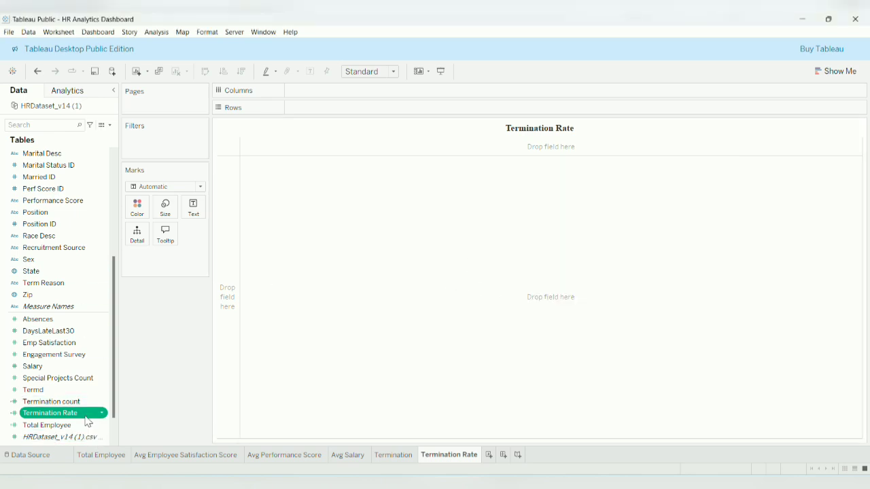
- Show the Termination Rate field as text on the sheet and format its number as a percentage with two decimal places
drag(87, 421, 198, 212)
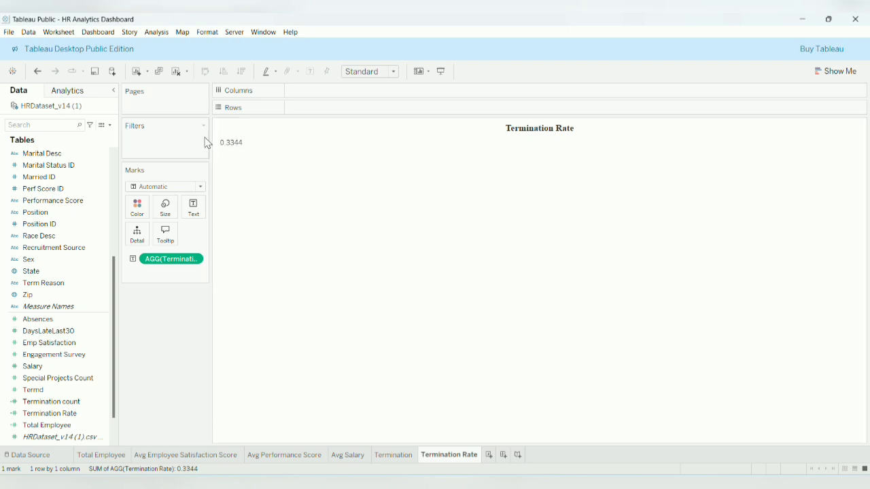
mouse_move(239, 146)
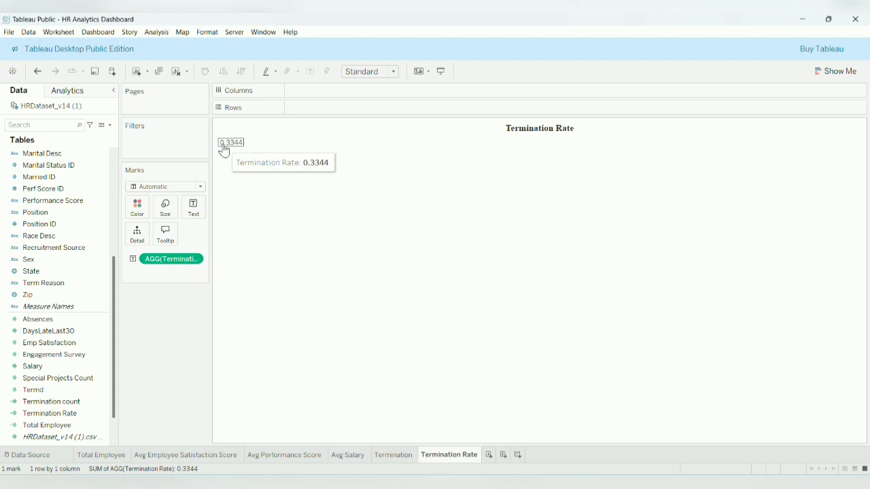
click(198, 261)
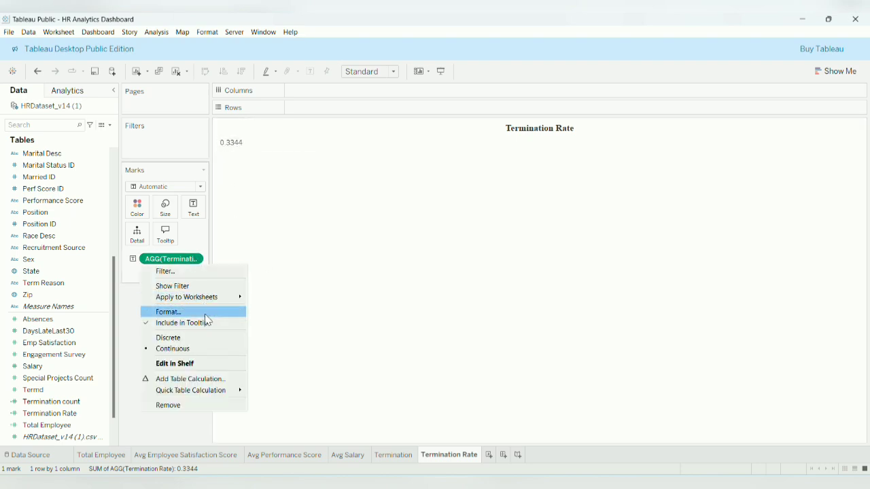
click(206, 313)
click(96, 193)
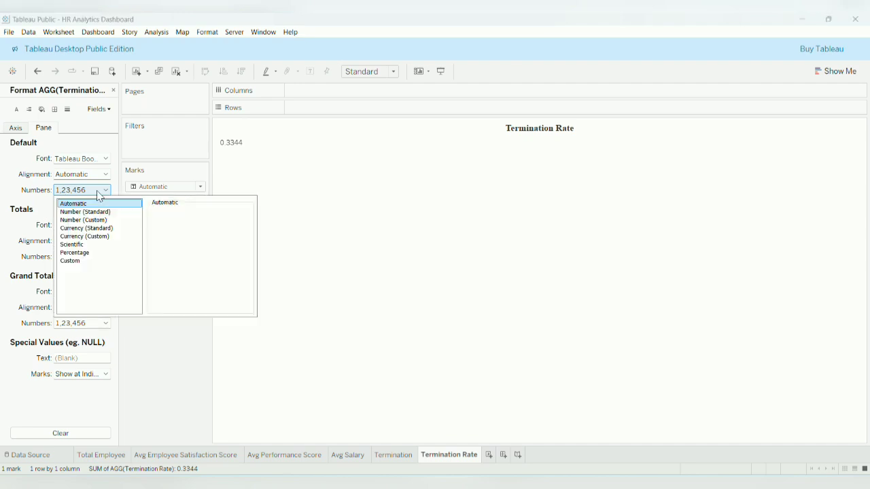
click(102, 253)
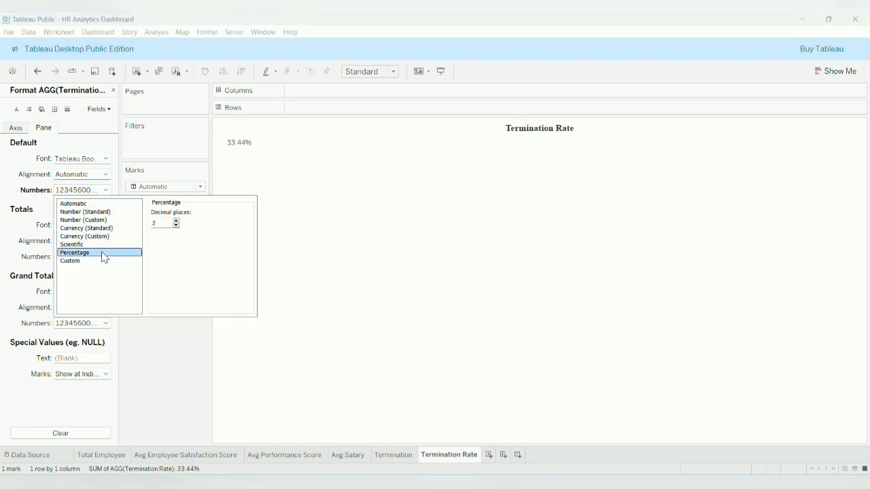
click(340, 249)
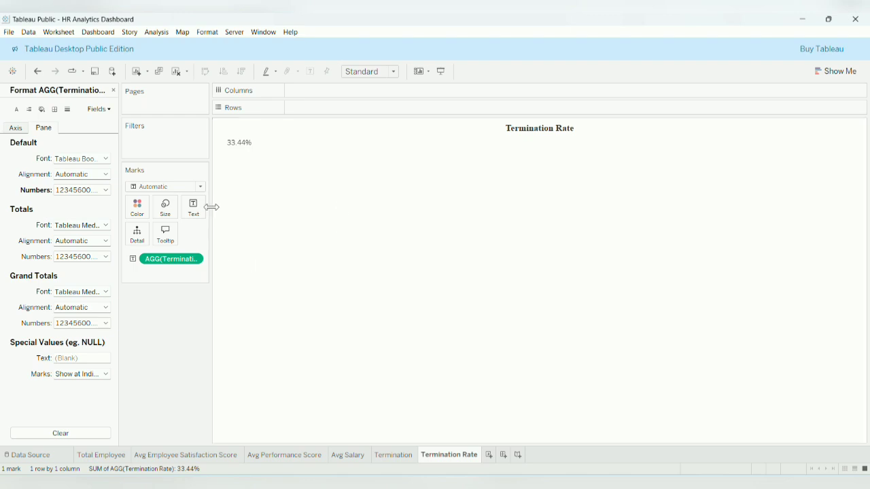
- Format the termination rate label in Times New Roman, size 20, bold
click(186, 208)
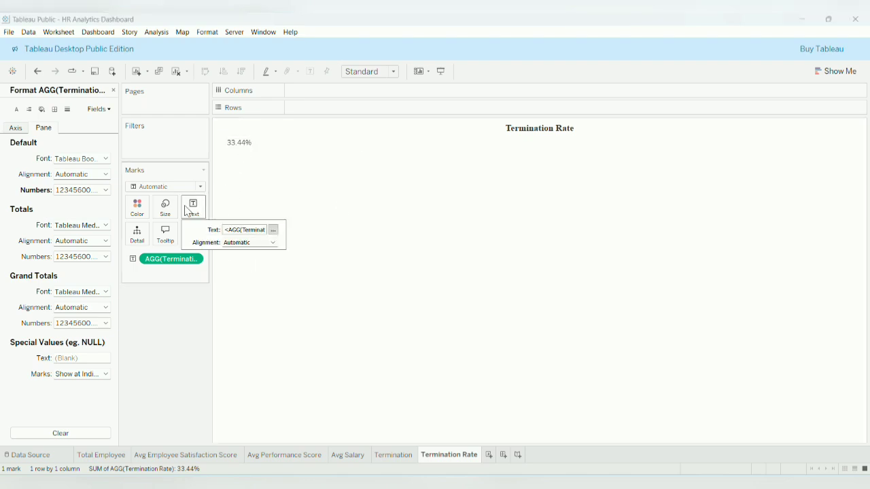
click(274, 230)
key(ctrl+a)
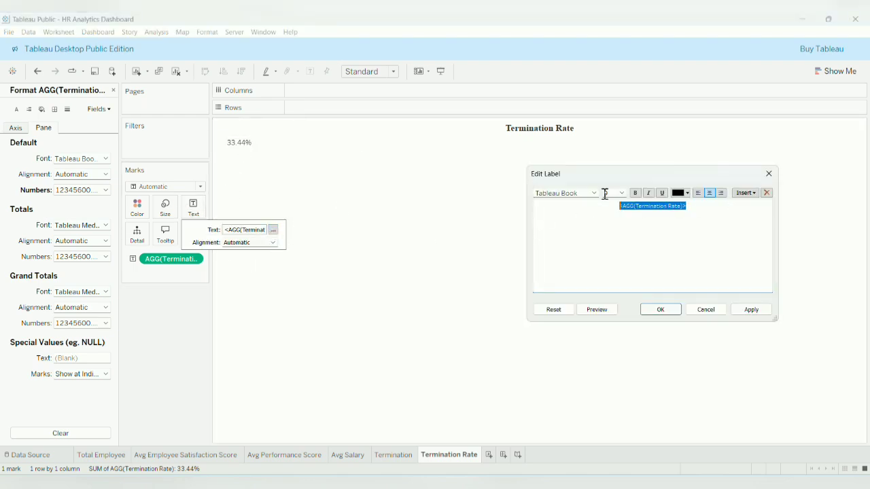
click(598, 193)
click(574, 274)
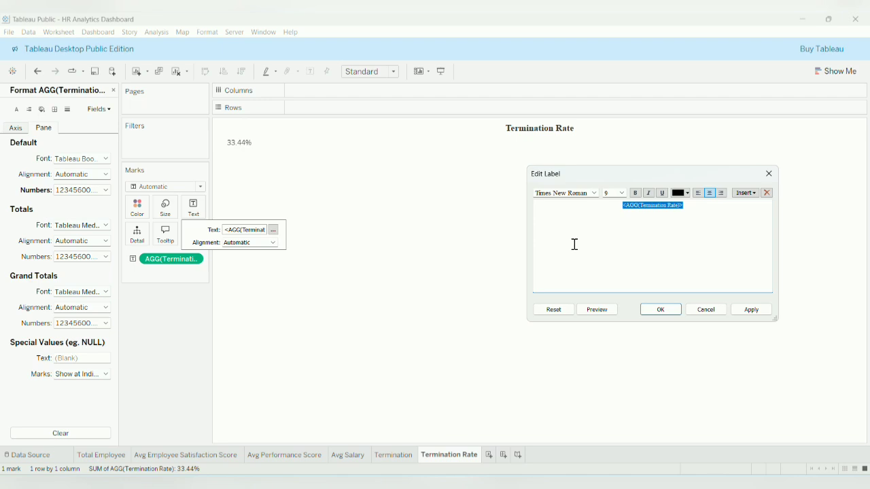
click(622, 193)
click(615, 271)
click(635, 193)
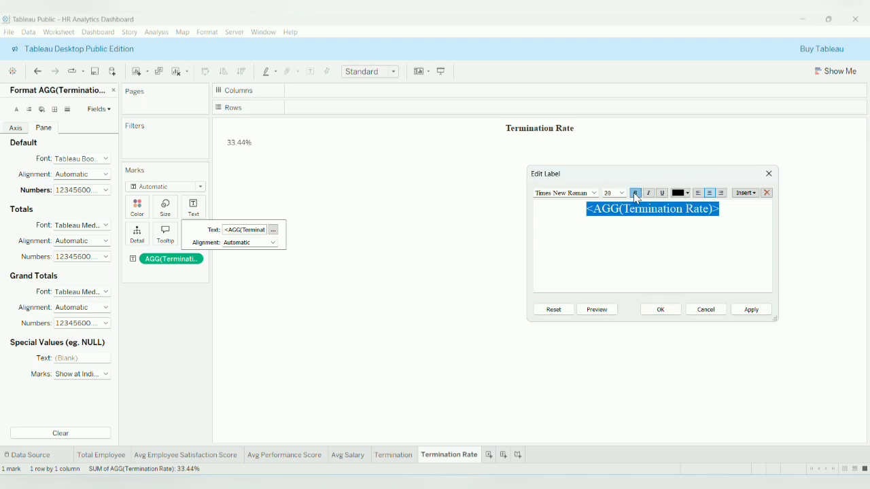
click(661, 309)
- Center the termination rate label horizontally and vertically, and fit the sheet to Entire View
click(271, 243)
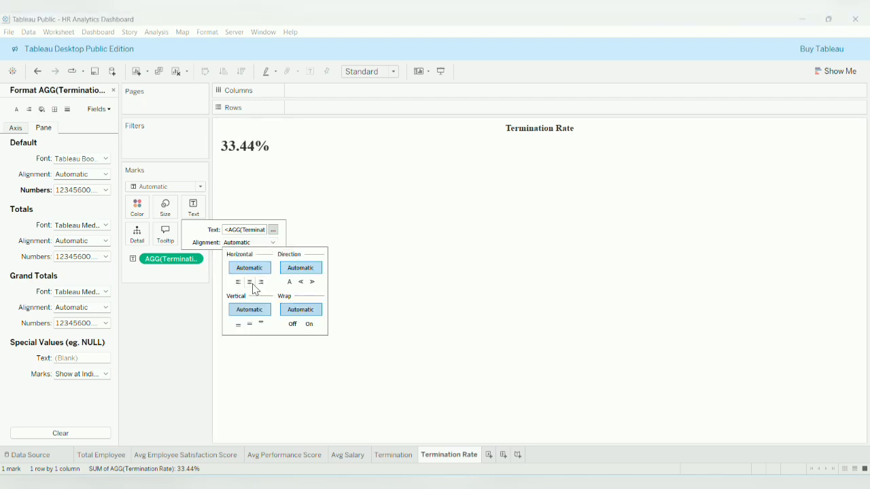
click(252, 282)
click(252, 245)
click(252, 324)
click(377, 313)
click(369, 71)
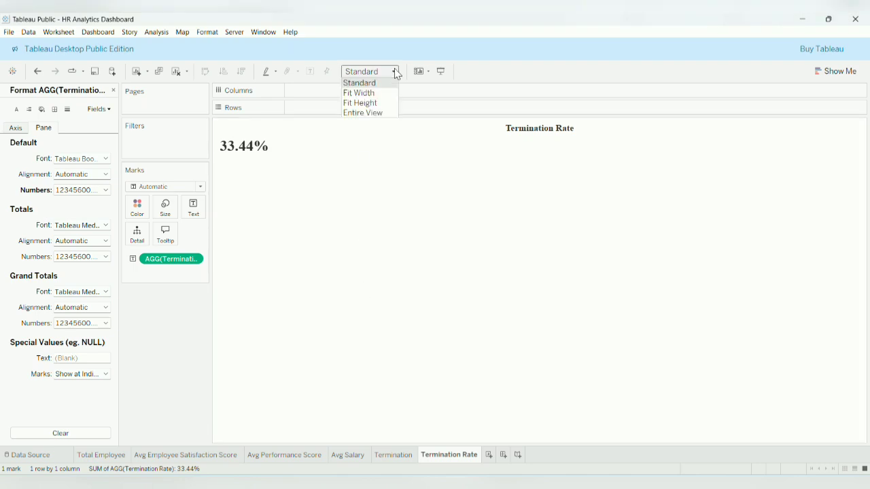
click(381, 112)
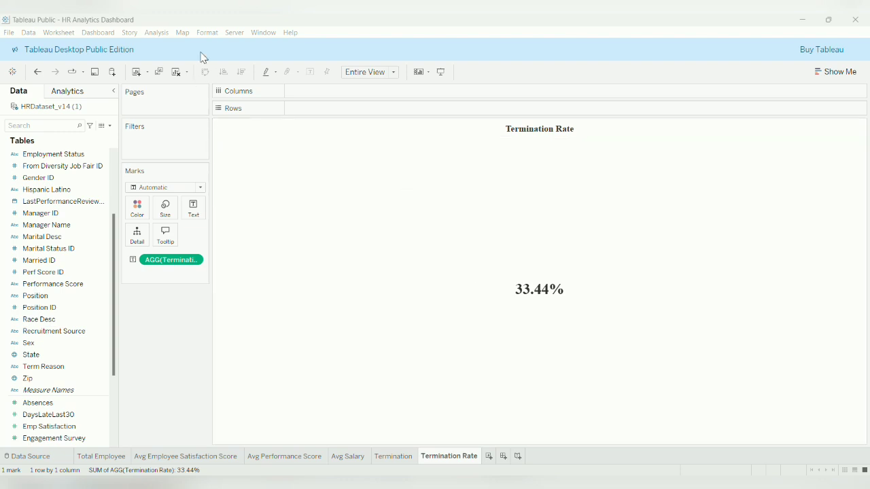
- Start a calculated field named Age and insert the DATEDIFF function in its formula
click(109, 125)
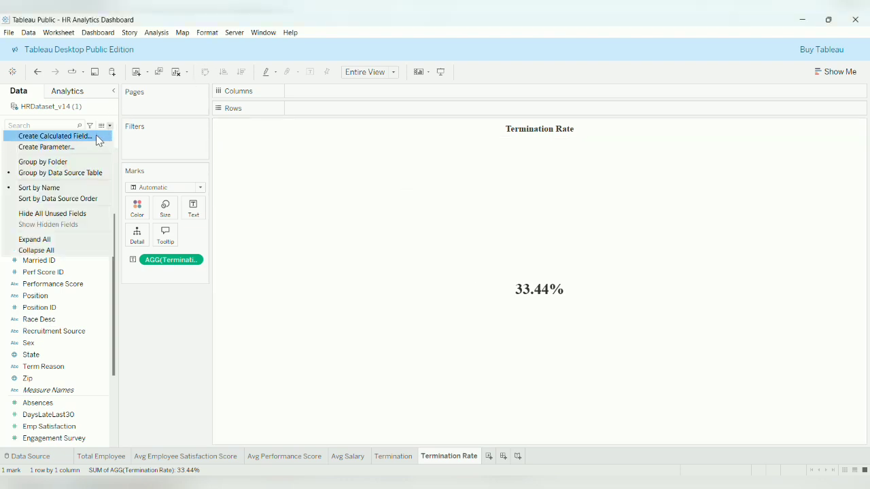
click(96, 135)
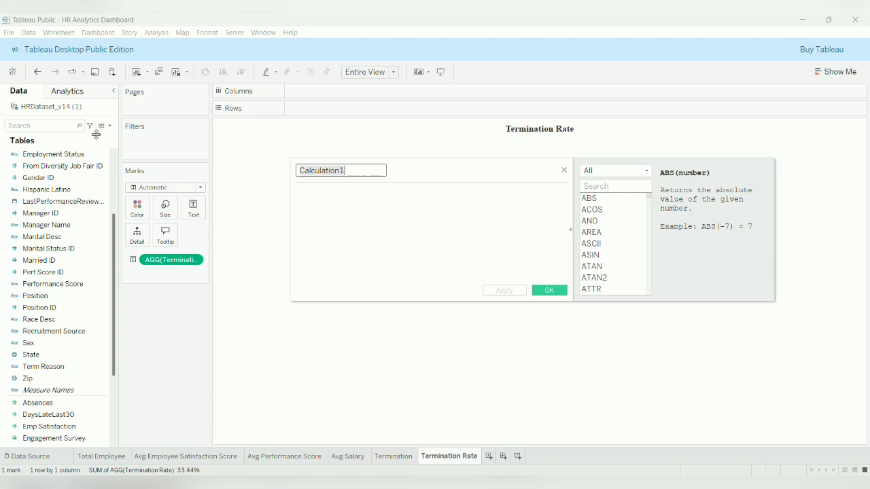
key(BackSpace)
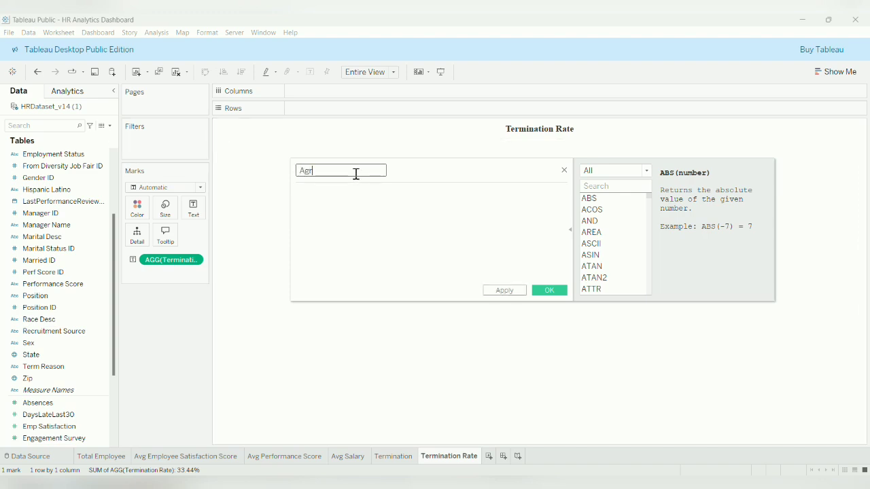
click(368, 206)
text(date)
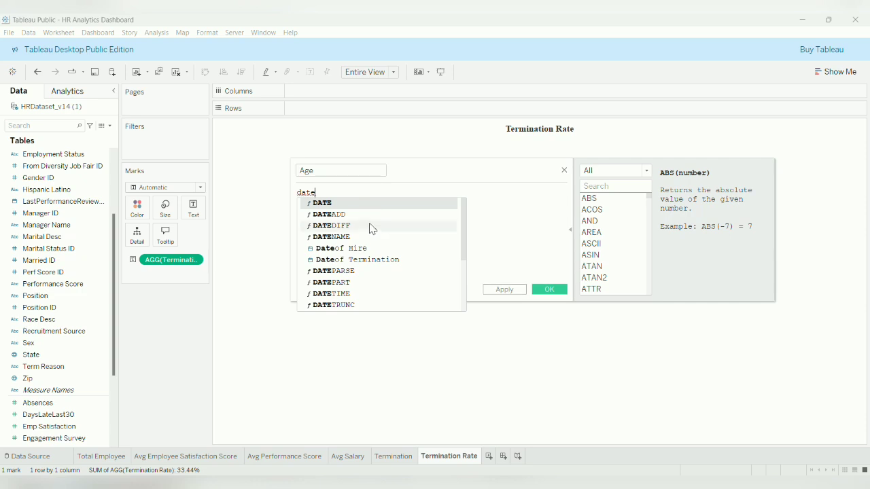
click(370, 226)
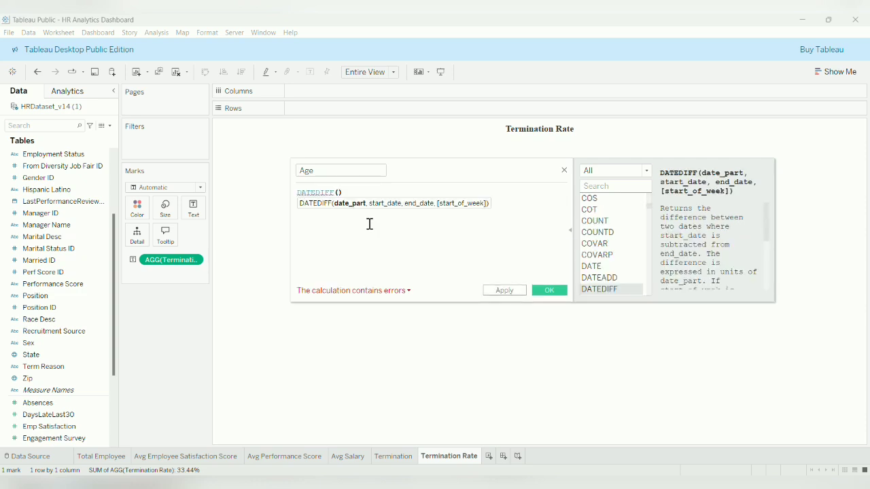
- Complete the Age formula as DATEDIFF('year',[DOB],TODAY()) and save the calculated field
text(')
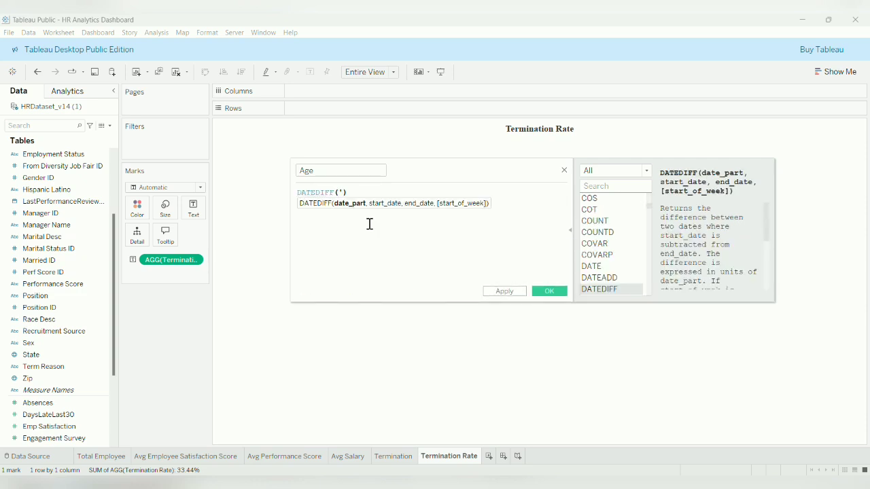
text(year')
text(, [)
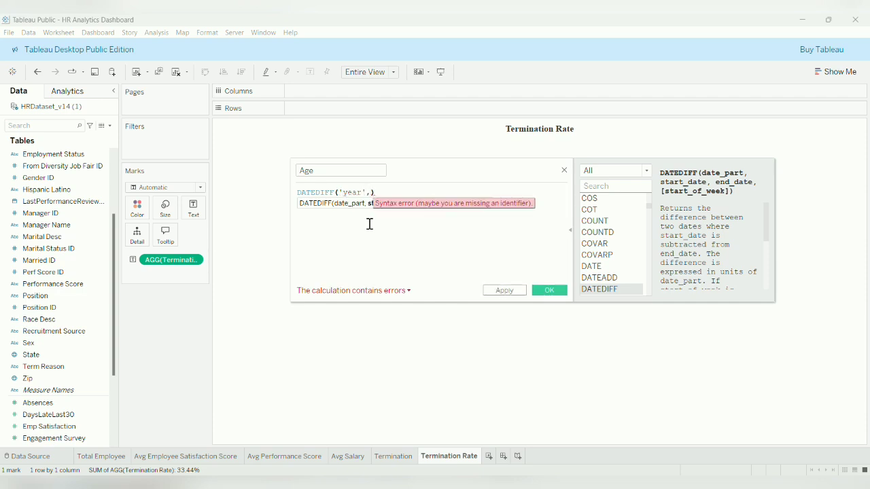
text(DO)
click(462, 202)
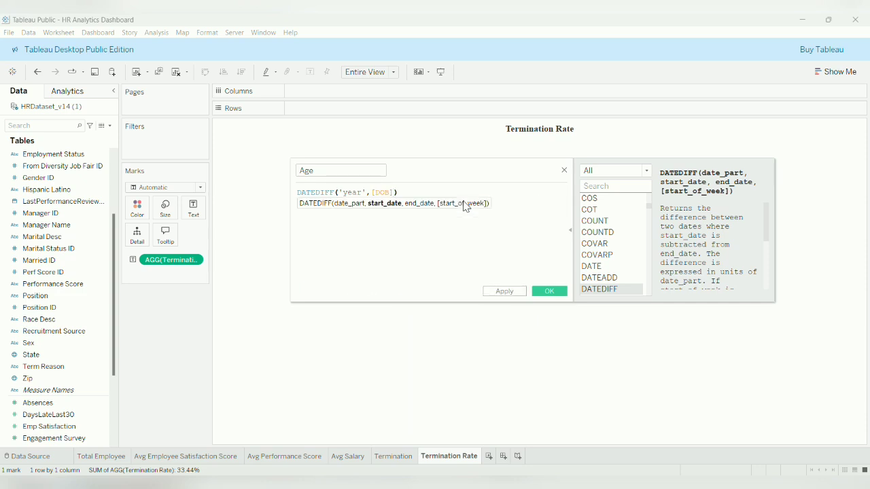
text(,)
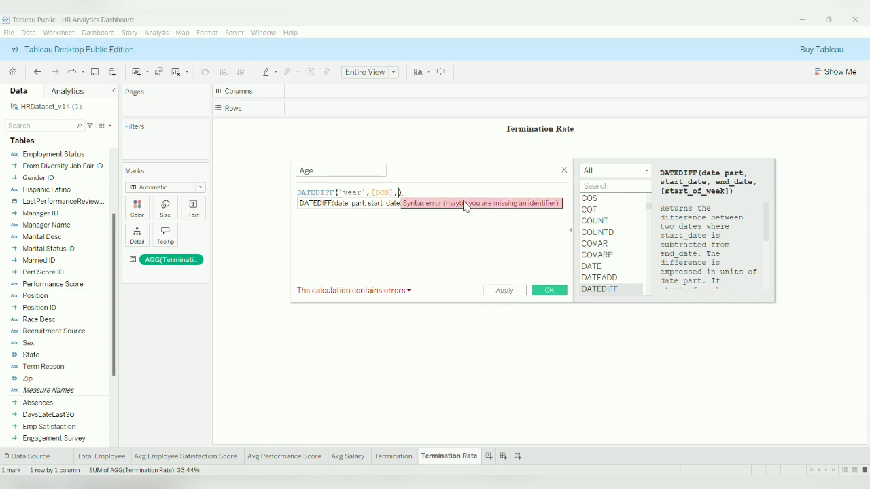
text(toda)
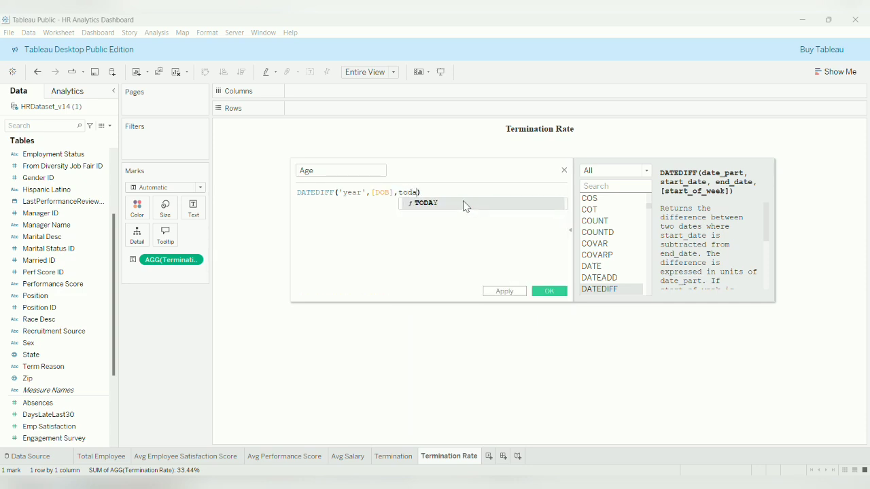
click(467, 204)
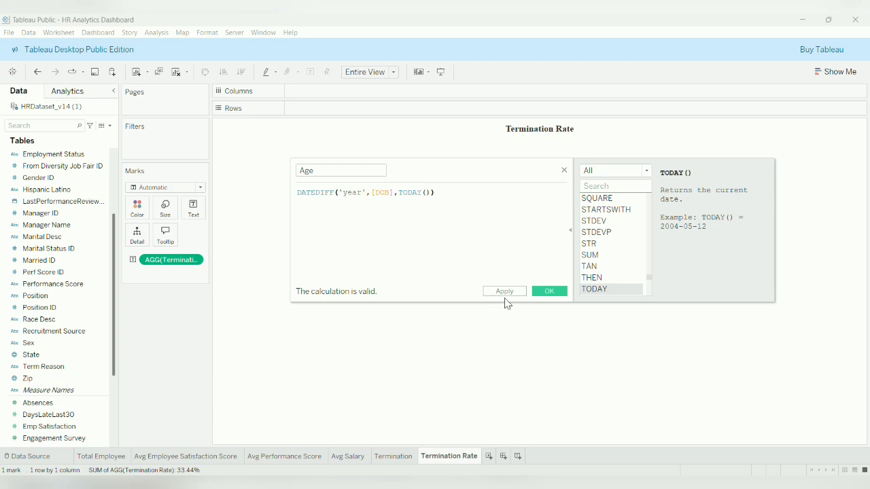
click(507, 292)
click(545, 292)
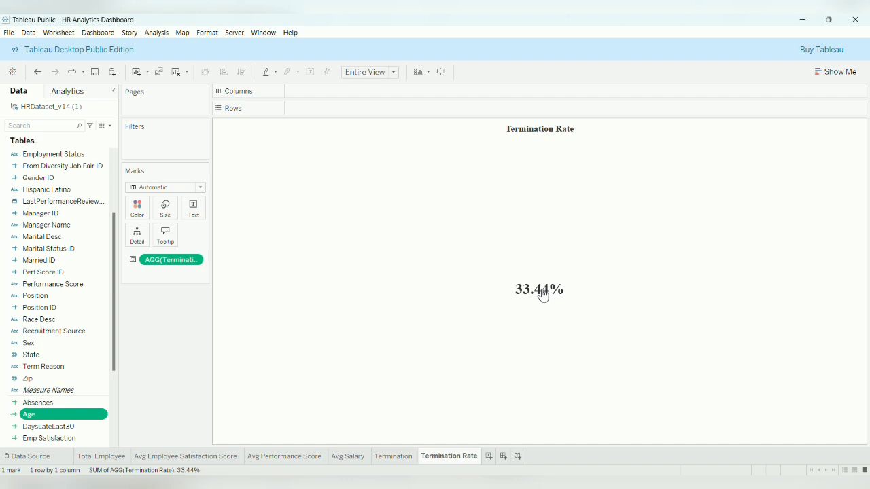
- Create bins from the Age field with a bin size of 3, keeping the name Age (bin)
click(104, 416)
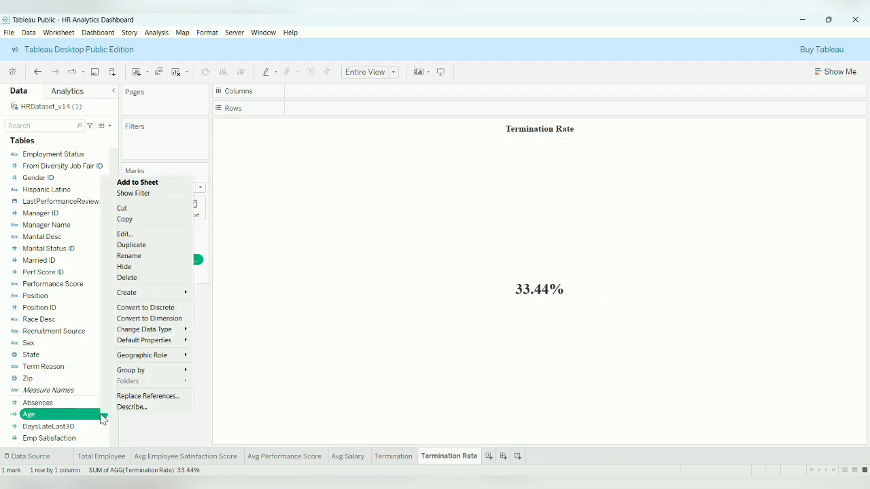
mouse_move(139, 294)
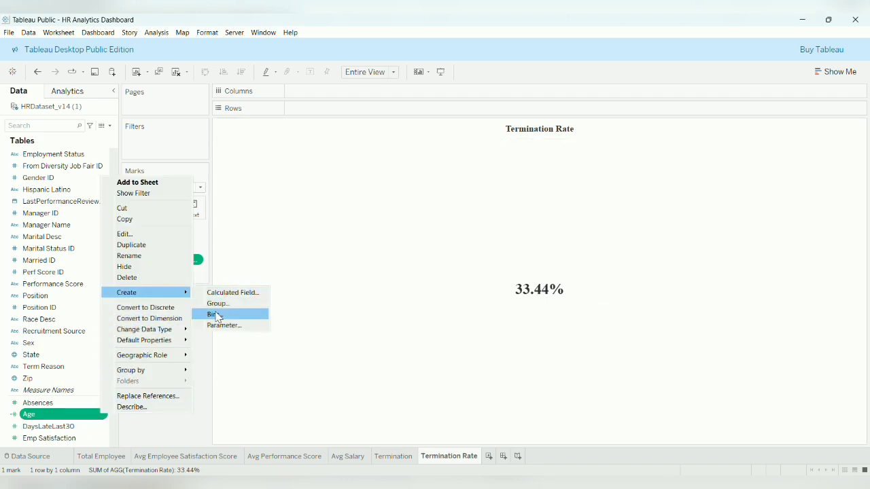
click(218, 315)
click(437, 227)
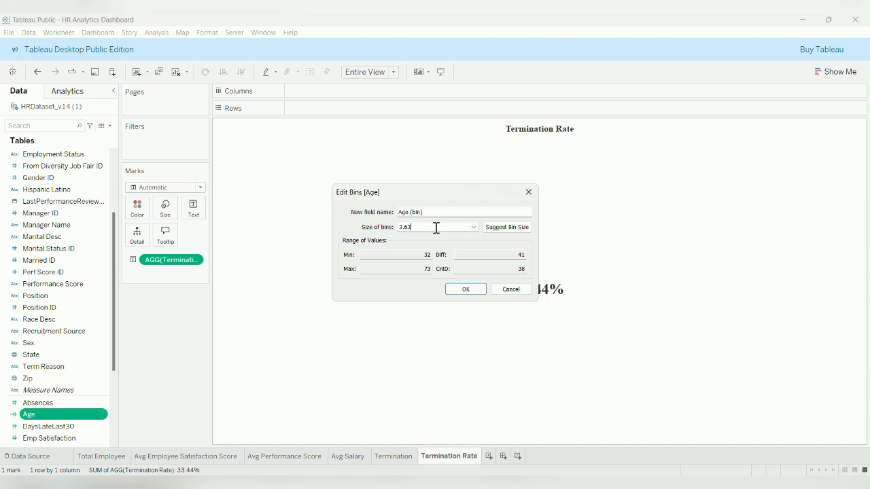
drag(407, 230, 399, 230)
click(475, 289)
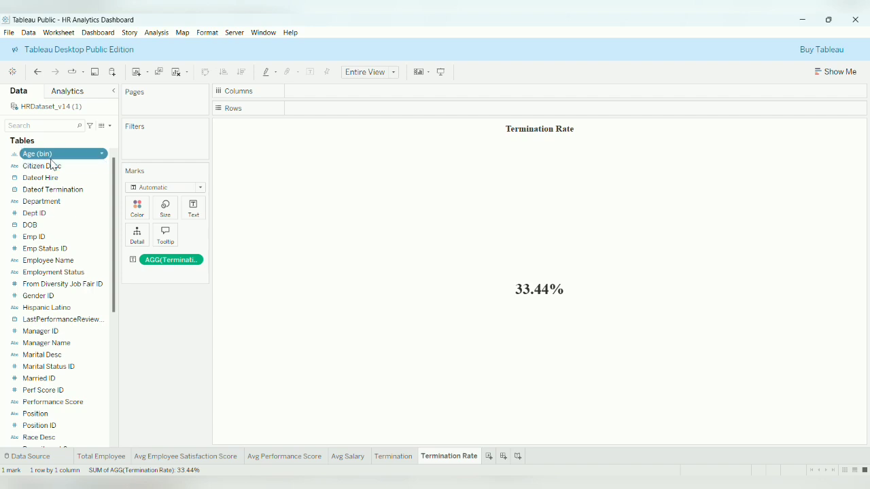
- On a new worksheet, chart Total Employee as rows against Age (bin) as columns and fit it to Entire View
drag(56, 161, 373, 31)
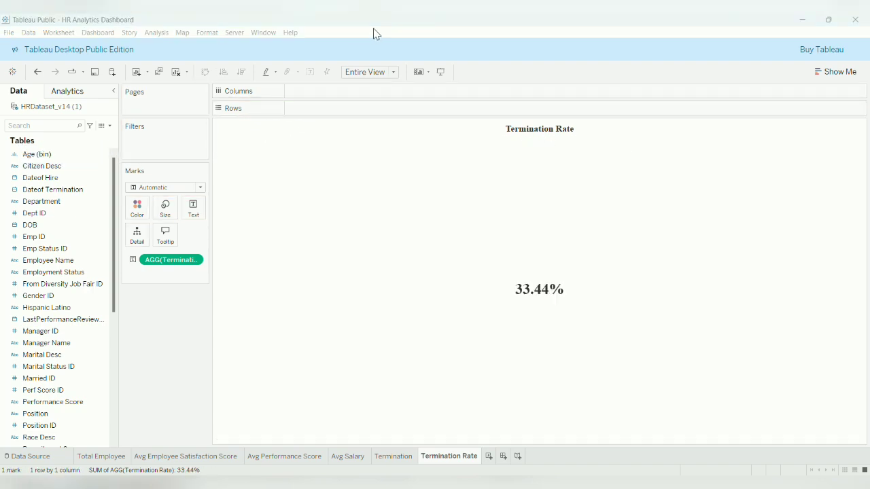
click(489, 455)
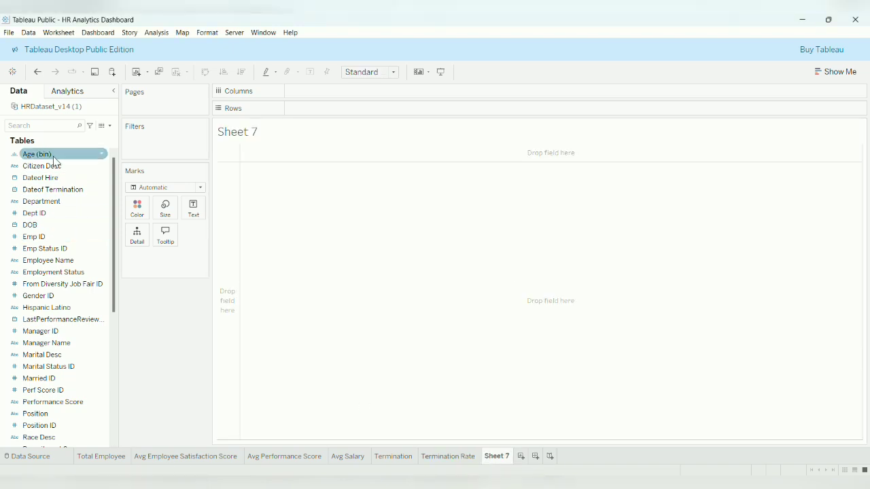
drag(54, 160, 324, 97)
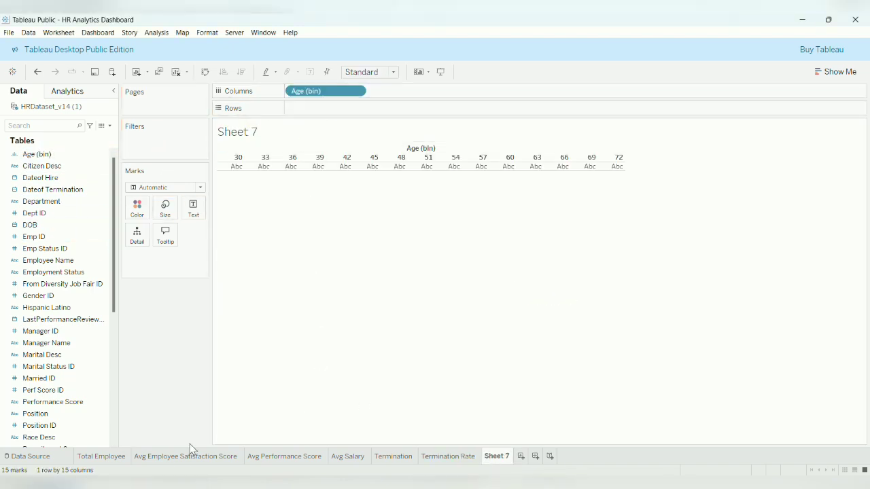
scroll(61, 355, down, 5)
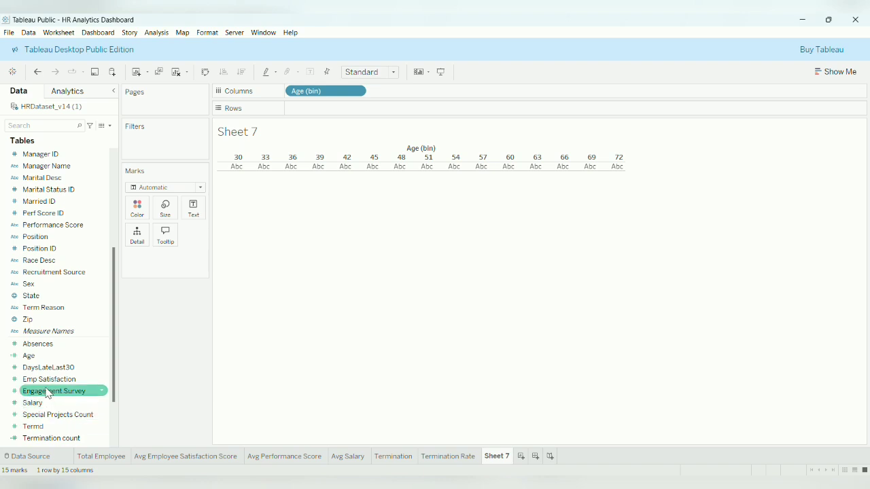
scroll(65, 422, down, 1)
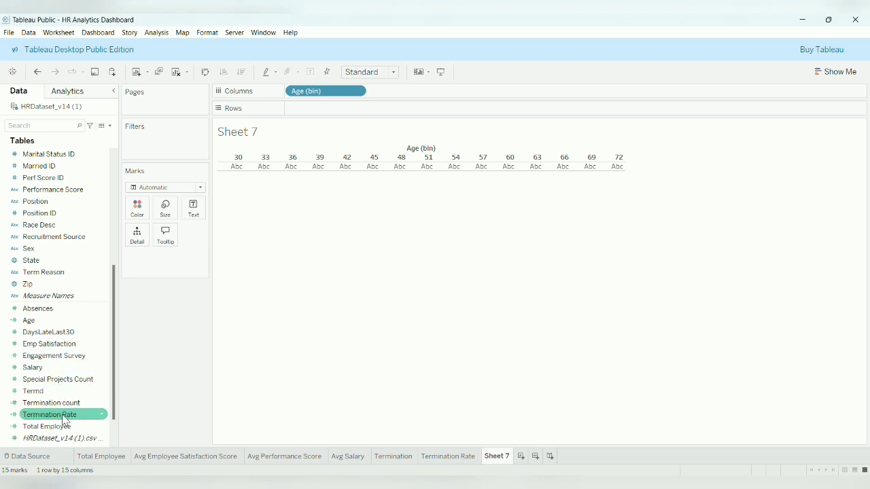
drag(64, 426, 333, 114)
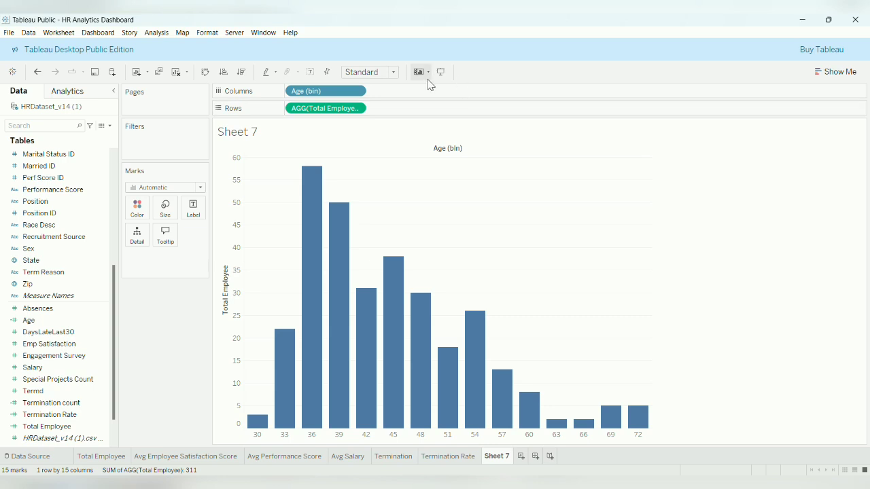
click(389, 72)
click(382, 115)
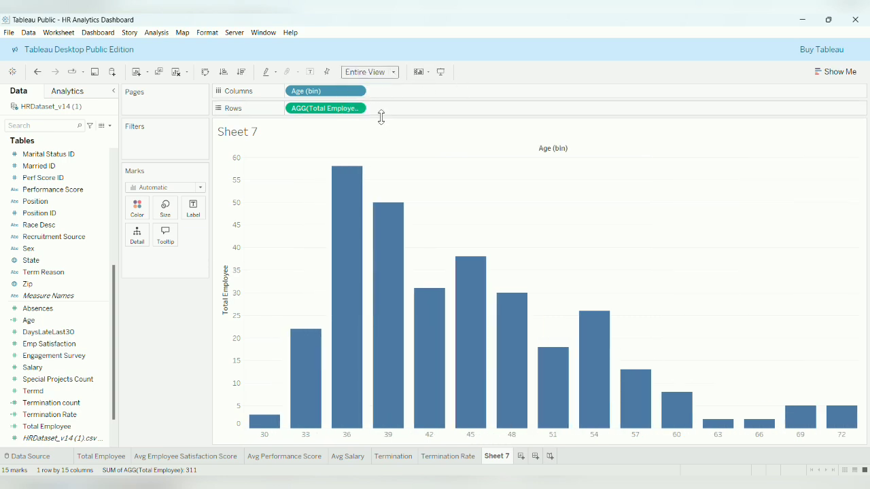
- Rename the age chart's worksheet as "No of employees by Age group"
double_click(490, 453)
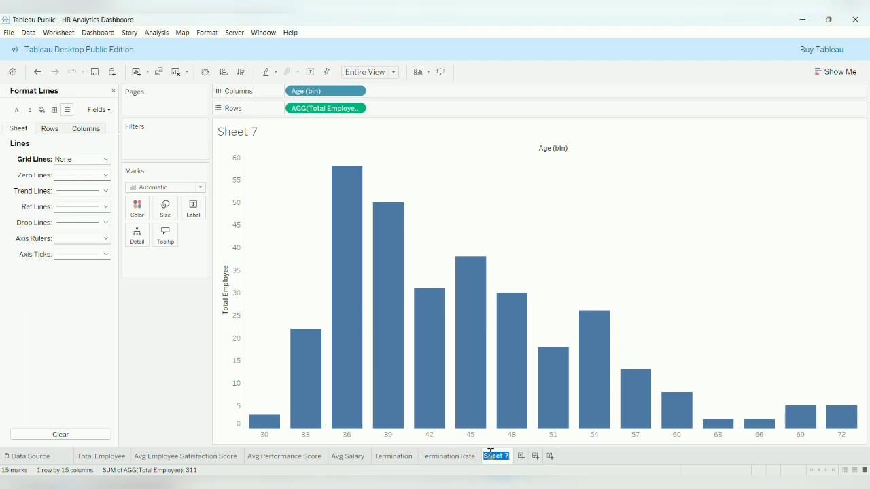
text(No of employees)
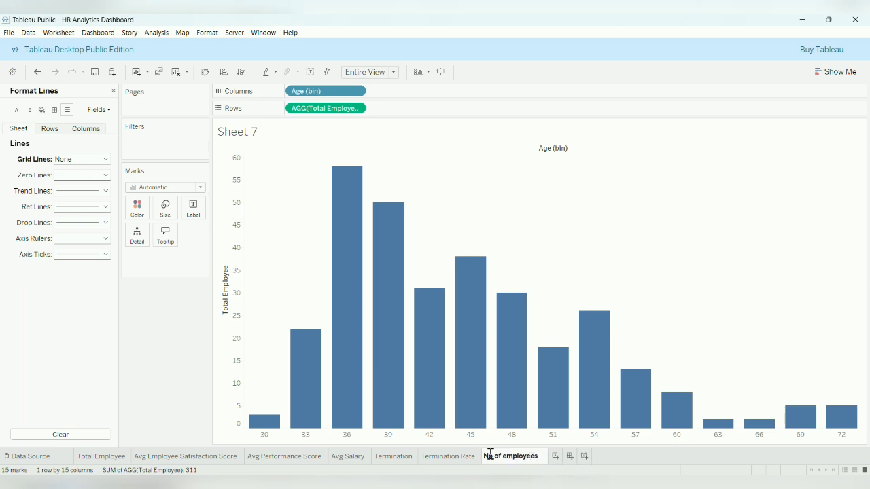
text( by )
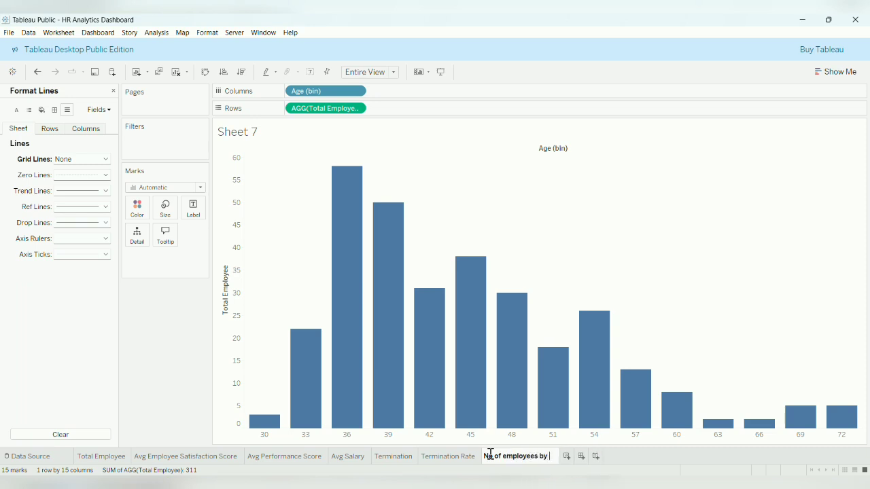
text(Age)
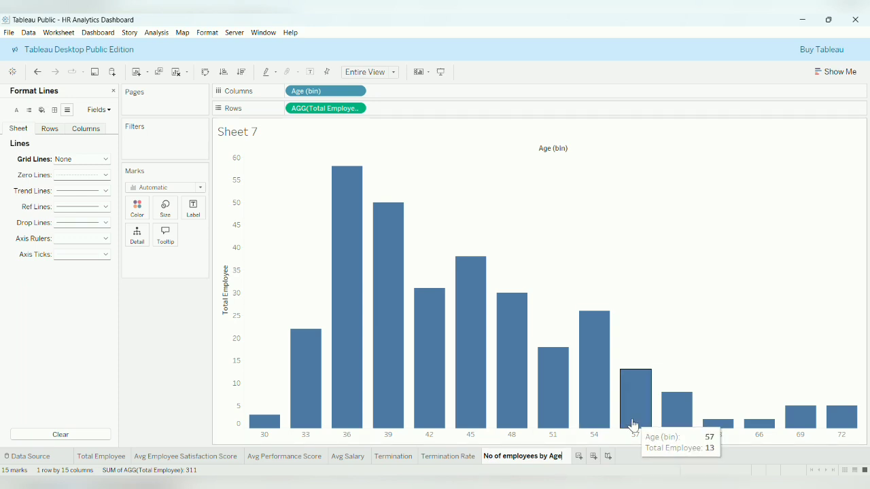
text( gr)
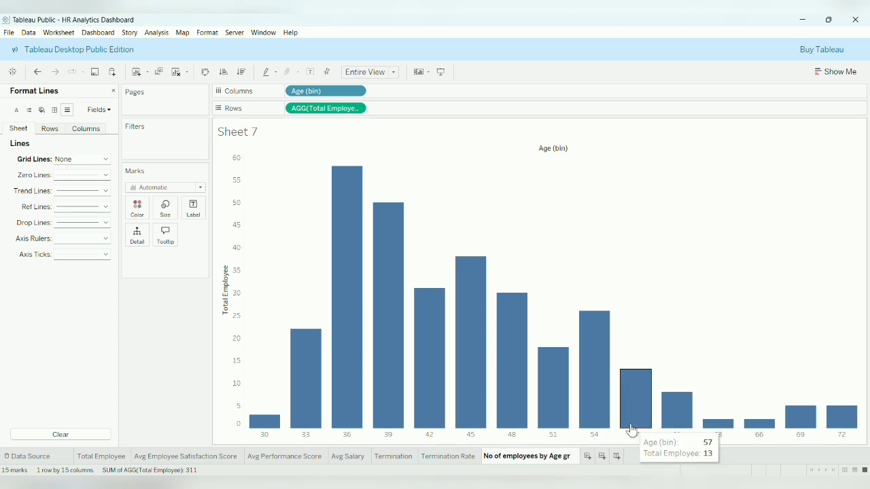
text(oup)
key(Return)
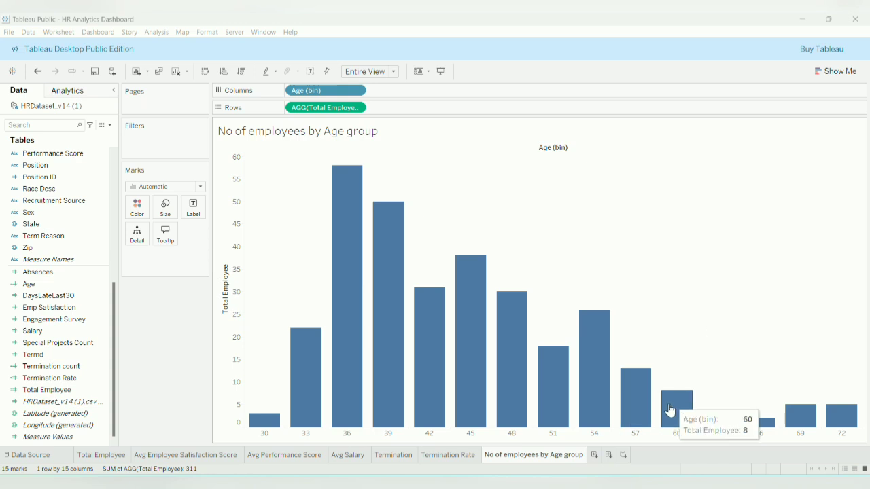
- On a new worksheet, chart Termination Rate as rows against the year of Dateof Hire as columns
click(594, 455)
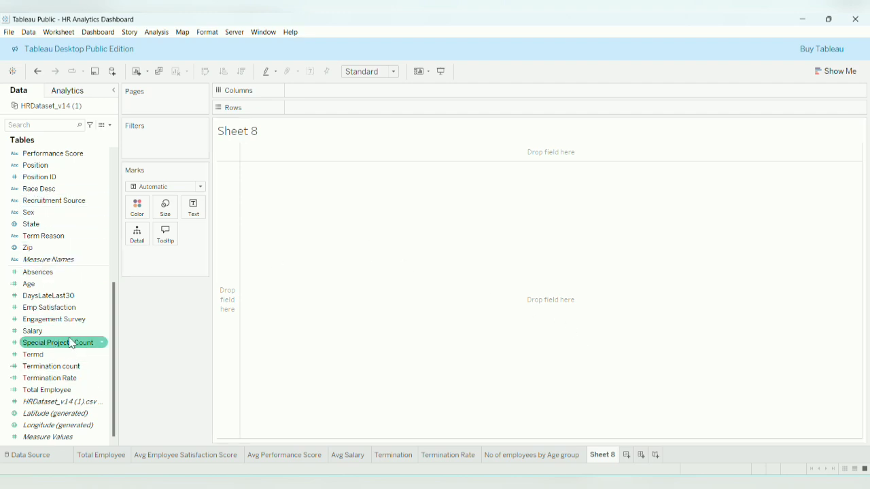
scroll(69, 290, up, 3)
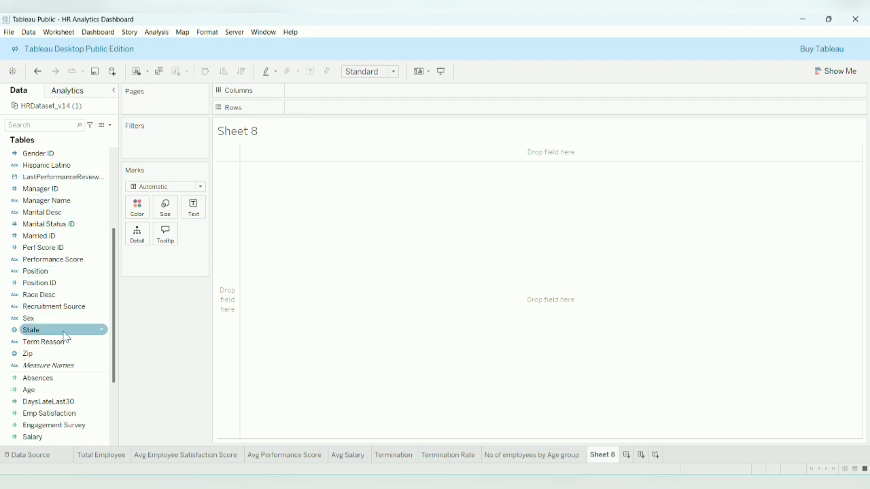
scroll(76, 302, up, 4)
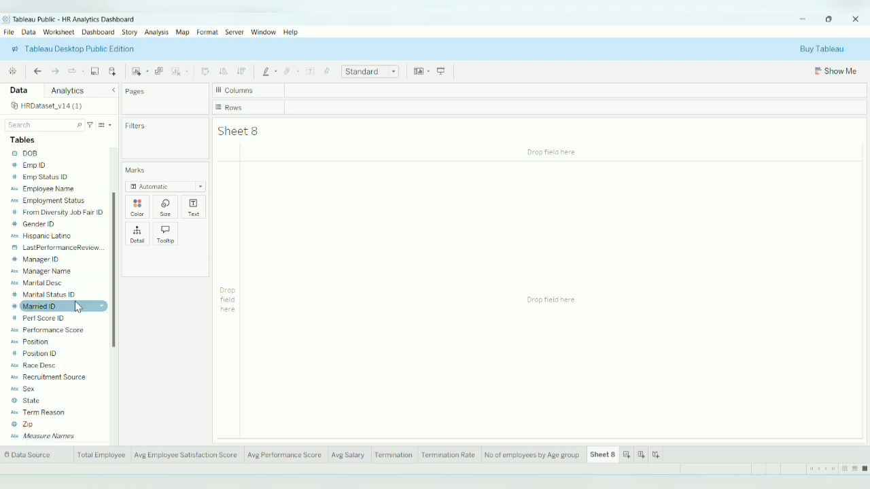
drag(62, 178, 351, 95)
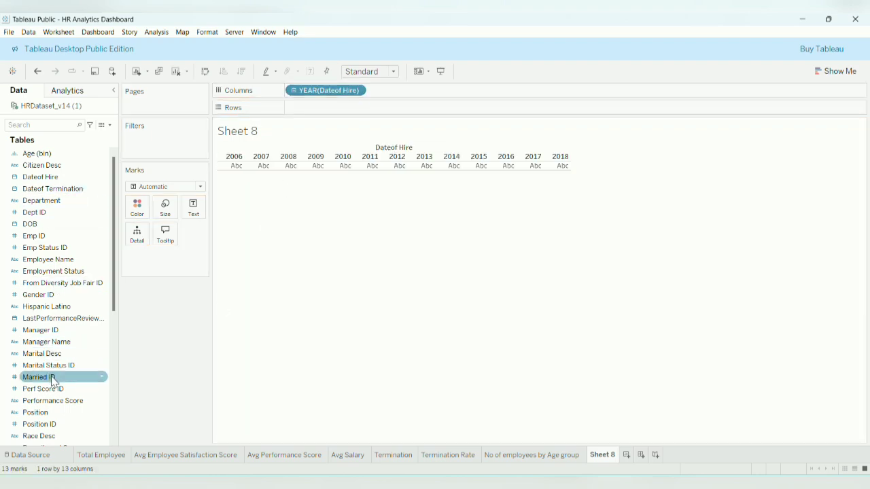
scroll(53, 381, down, 5)
scroll(53, 380, down, 2)
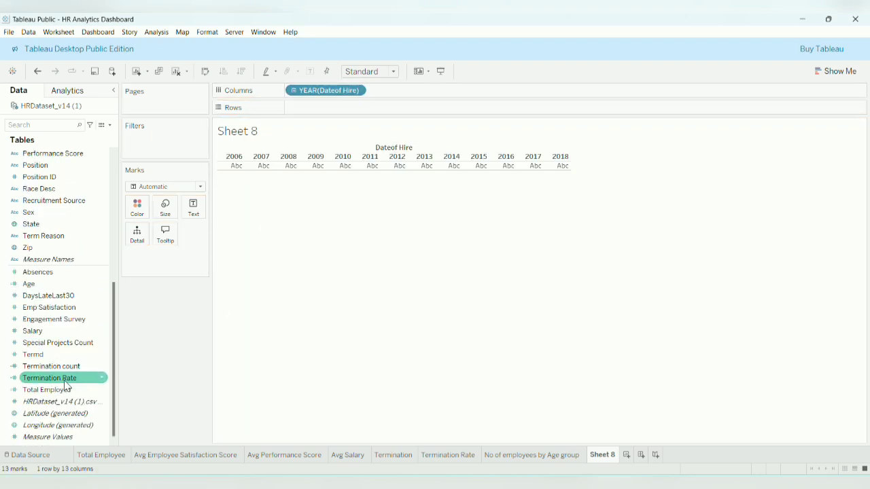
drag(67, 379, 351, 112)
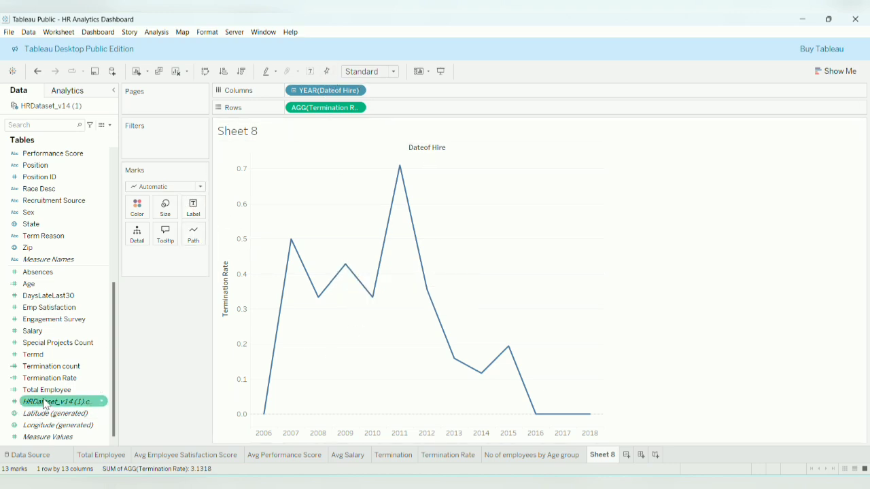
- Label the line chart's points with Termination Rate and fit the chart to Entire View
click(55, 379)
drag(55, 386, 193, 207)
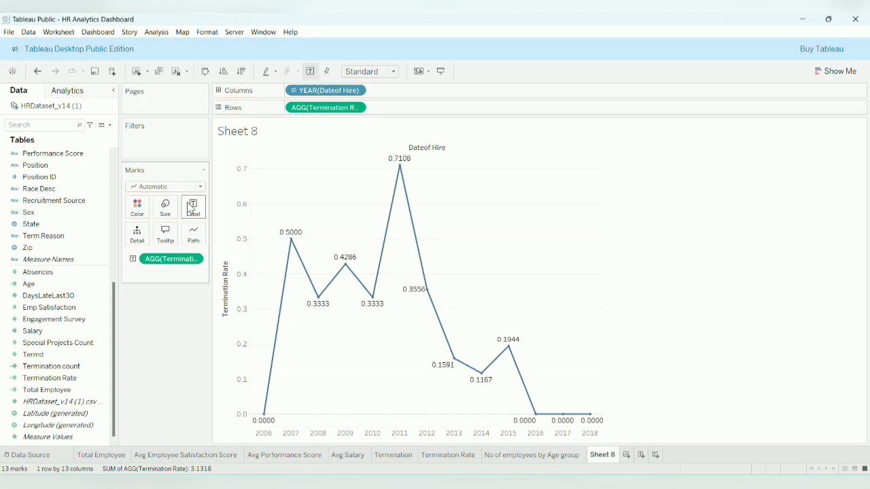
click(392, 71)
click(377, 111)
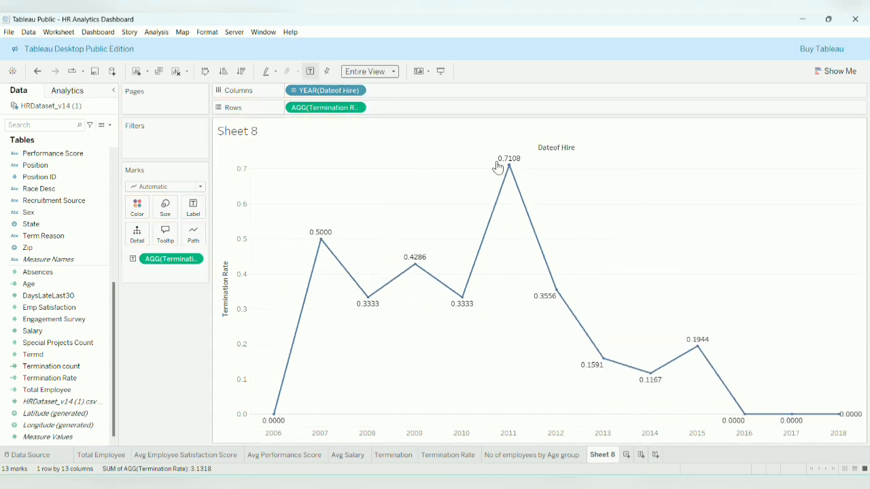
- Format the Termination Rate labels as percentages with 0 decimal places
mouse_move(513, 162)
right_click(194, 260)
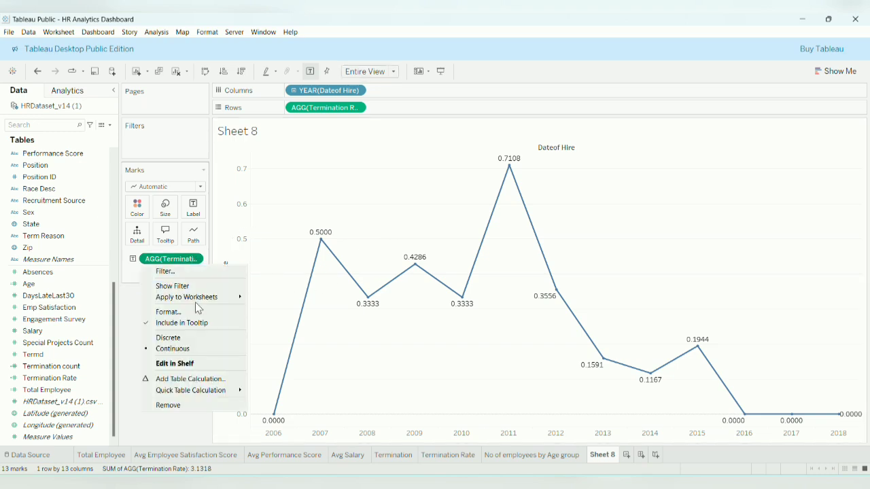
click(169, 312)
click(95, 191)
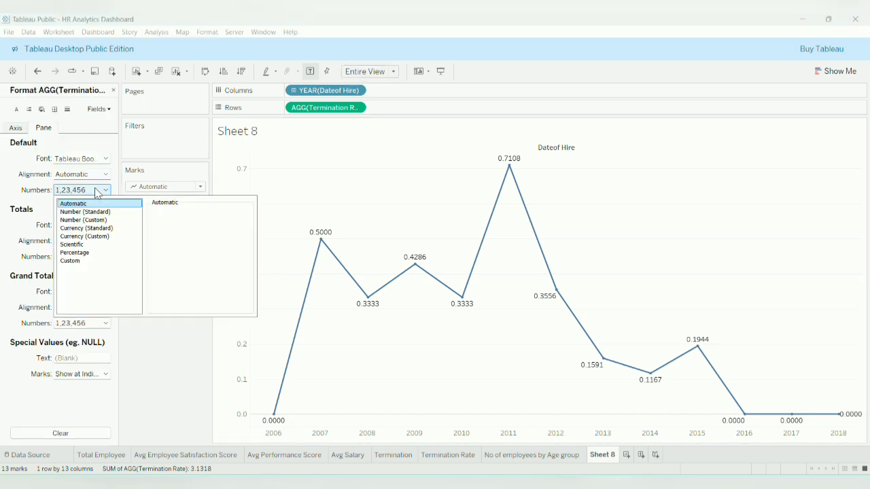
click(99, 255)
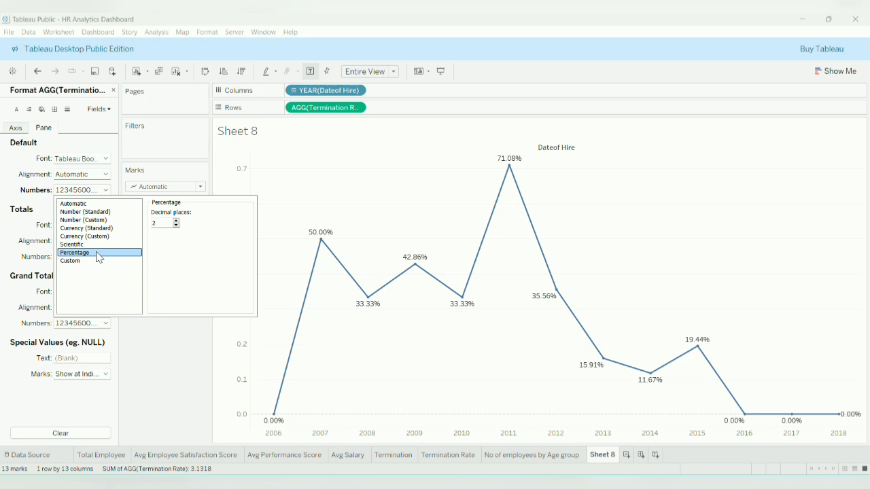
click(176, 225)
click(176, 225)
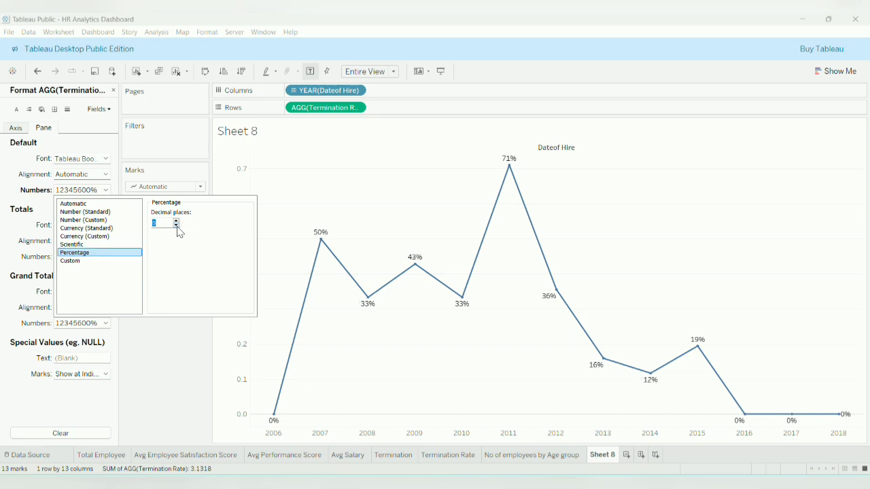
click(326, 166)
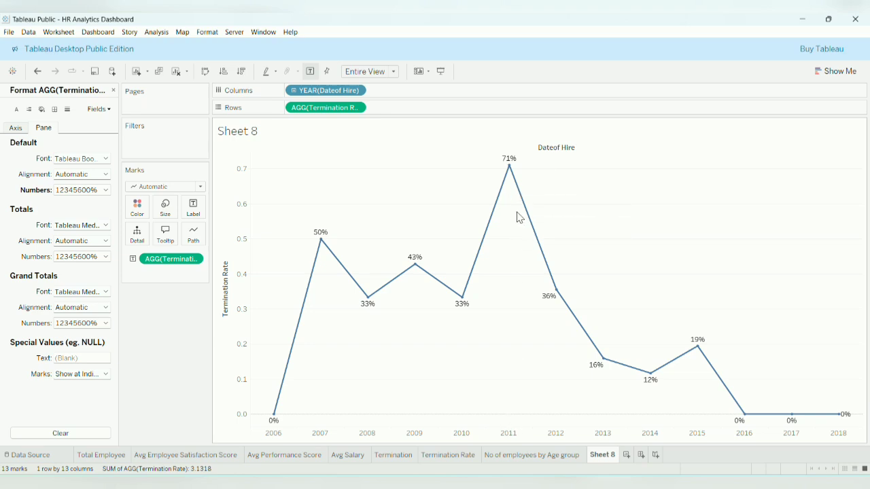
mouse_move(511, 175)
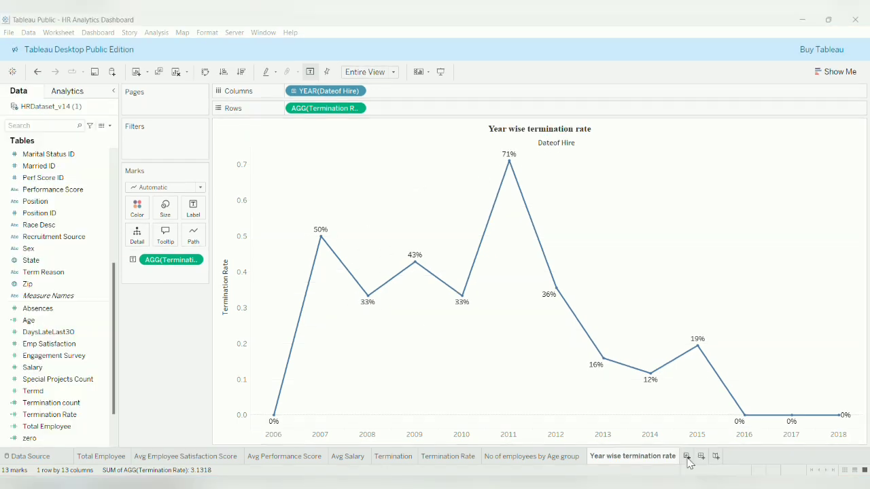
- Add a new worksheet and name it "Employess by Recruitment Source"
click(687, 456)
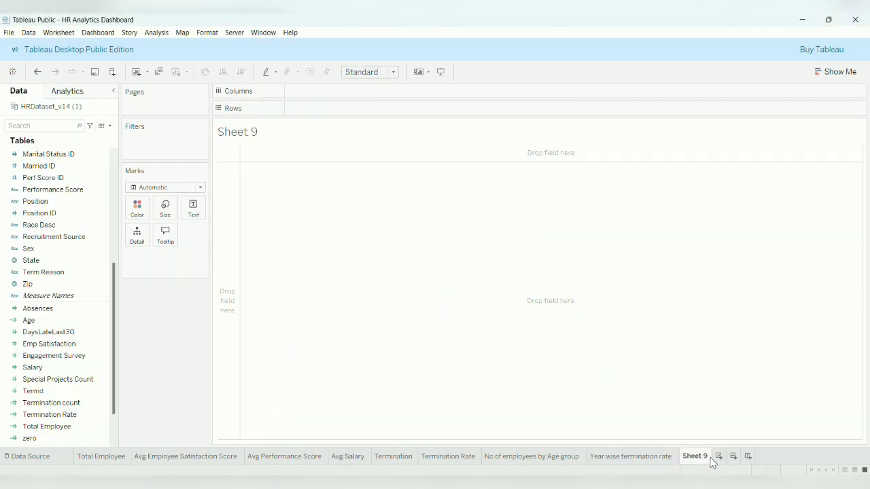
double_click(694, 456)
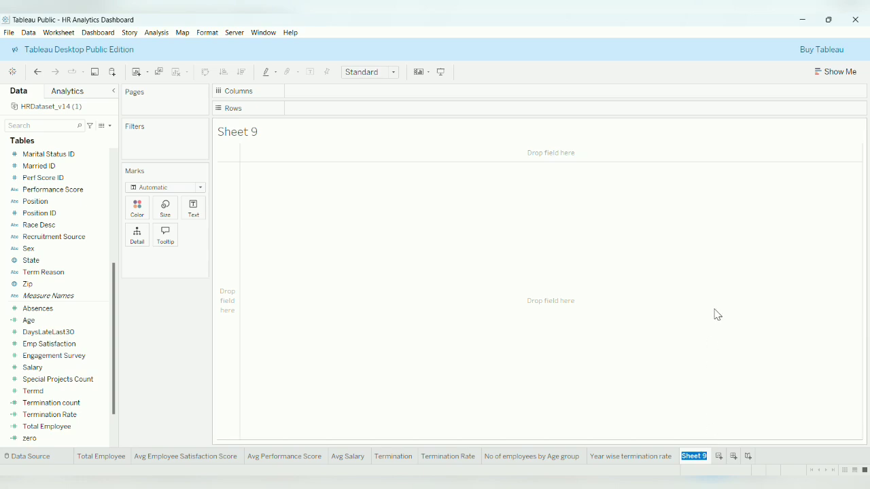
text(Employess)
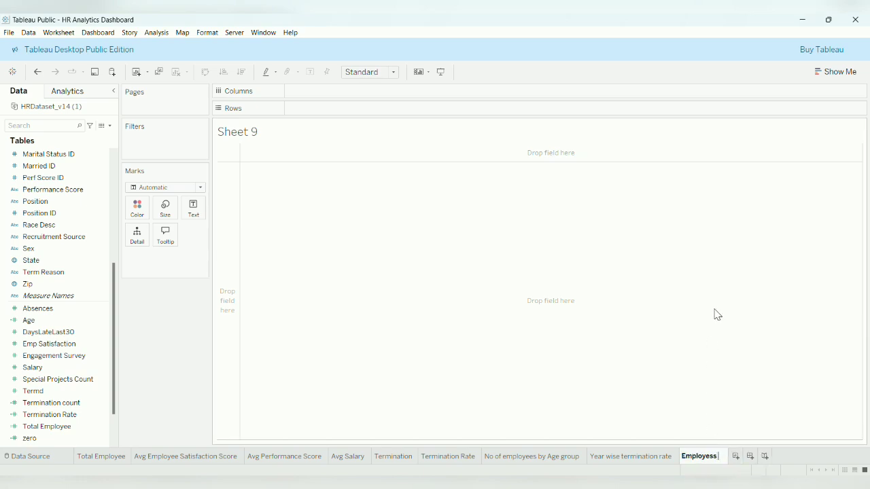
text( by )
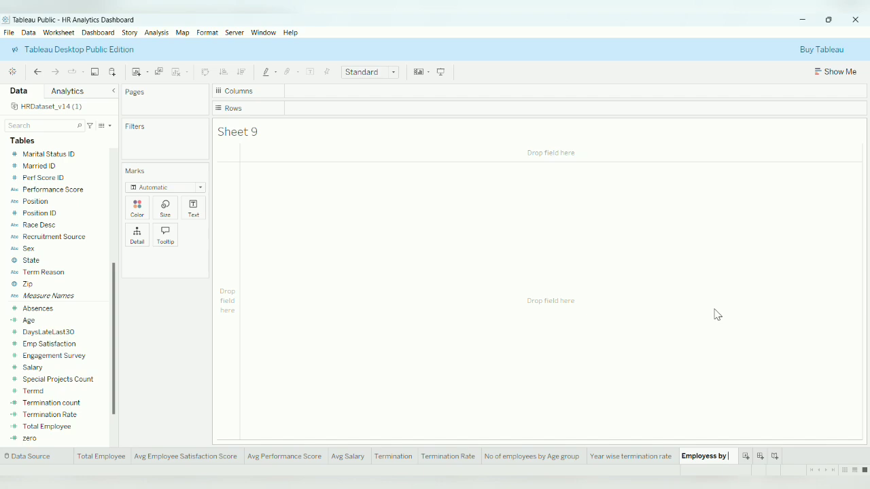
text(Rec)
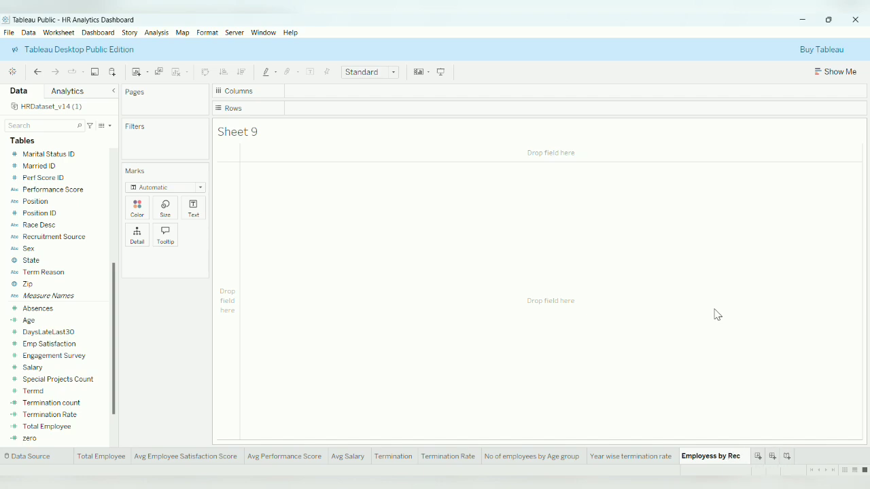
text(ruit)
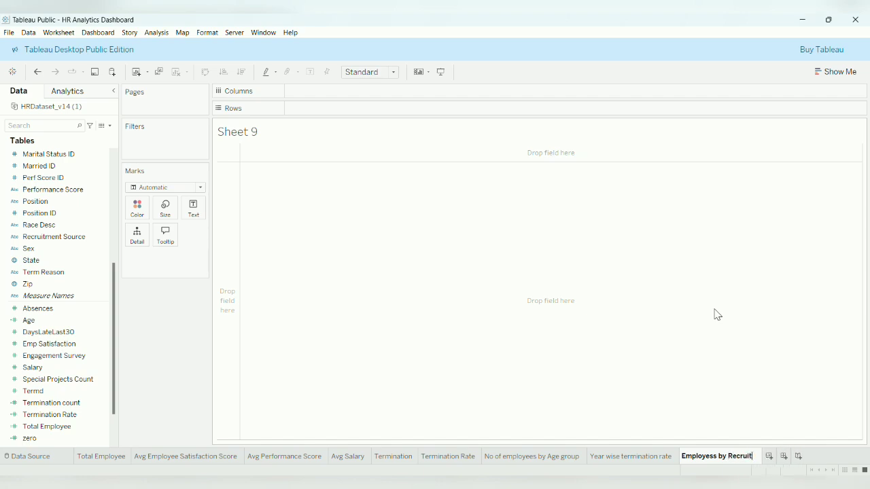
text(ment)
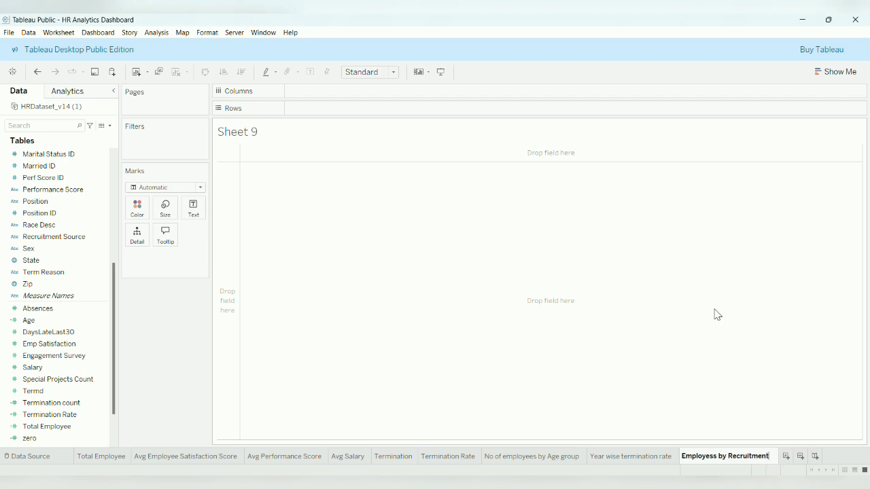
text( Sour)
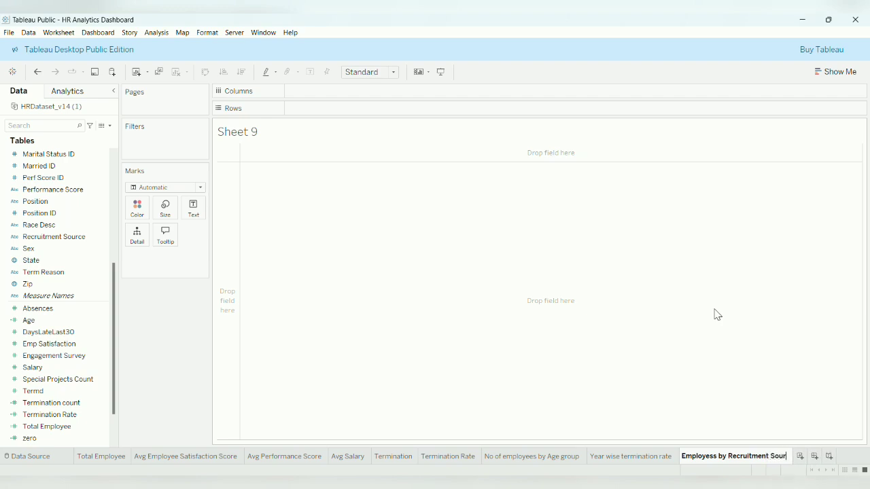
text(ce)
key(Return)
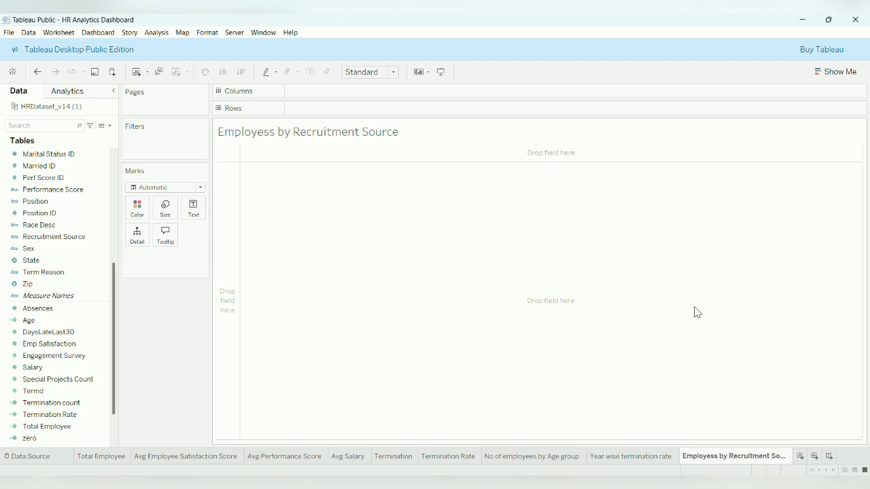
- Format the recruitment source sheet's title as Times New Roman, size 12, bold and centred
double_click(361, 138)
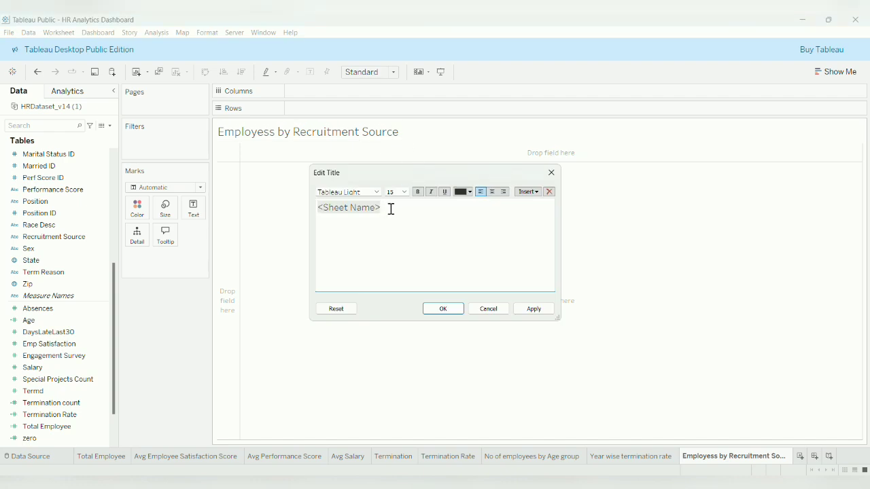
triple_click(390, 208)
click(377, 191)
click(344, 274)
click(401, 192)
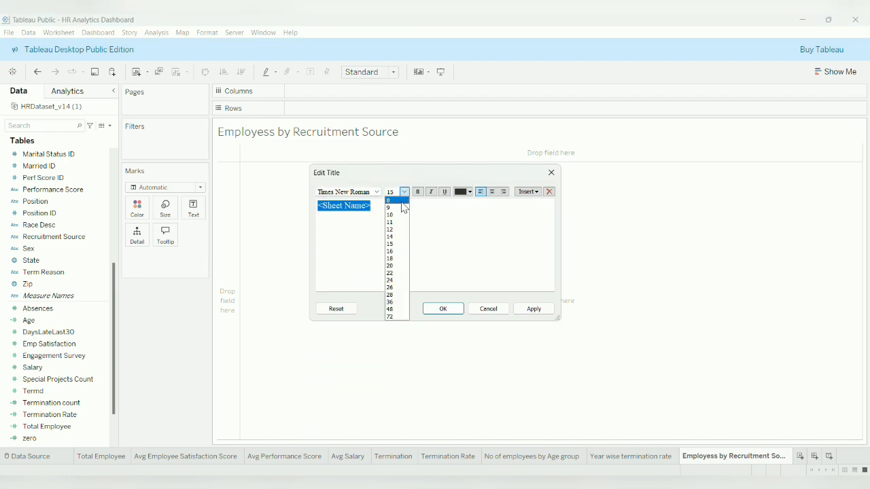
click(397, 231)
click(418, 192)
click(491, 193)
click(445, 307)
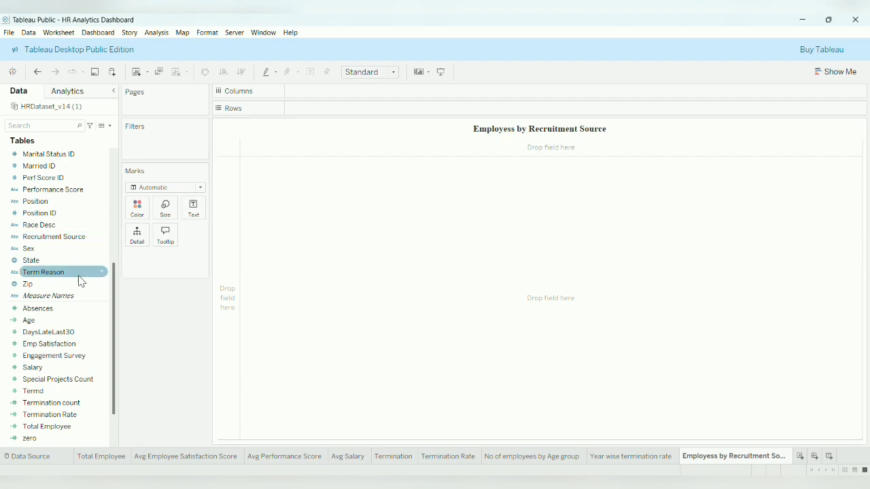
- Build a pie chart coloured by Recruitment Source and fit it to Entire View
drag(64, 238, 135, 210)
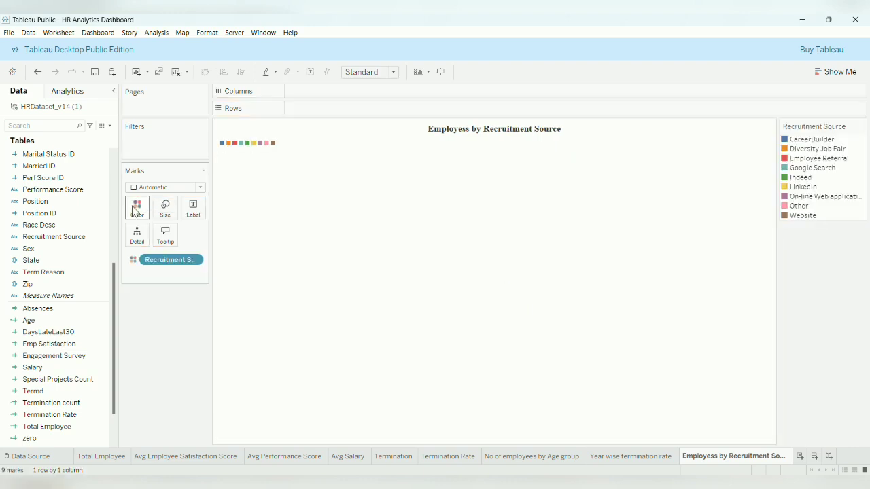
click(203, 188)
click(168, 305)
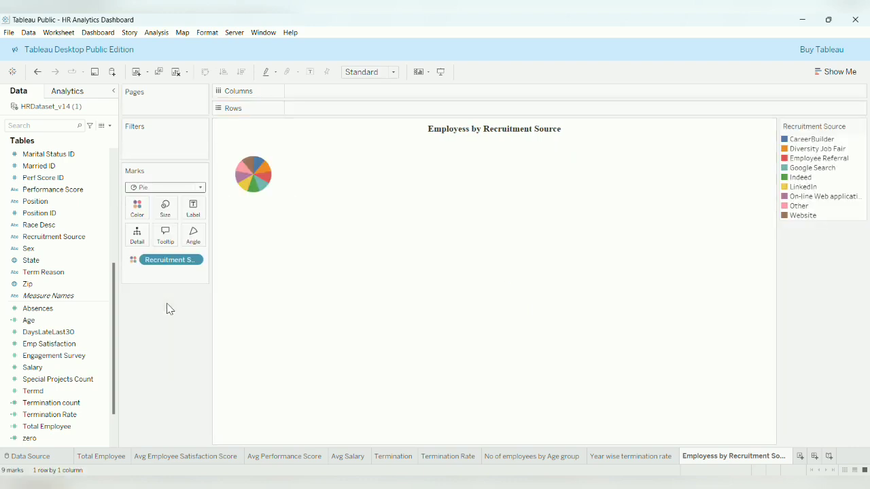
click(397, 73)
click(376, 114)
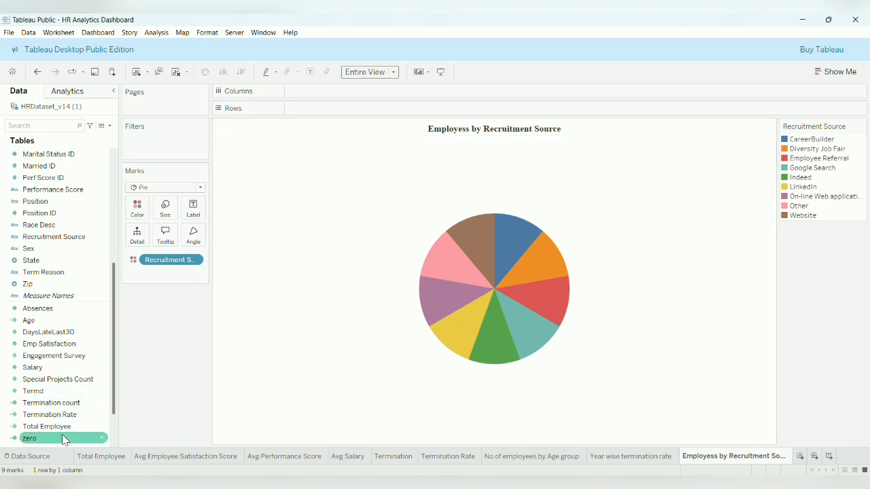
- Size the pie slices by Total Employee and label them with Total Employee and Recruitment Source
drag(46, 426, 194, 235)
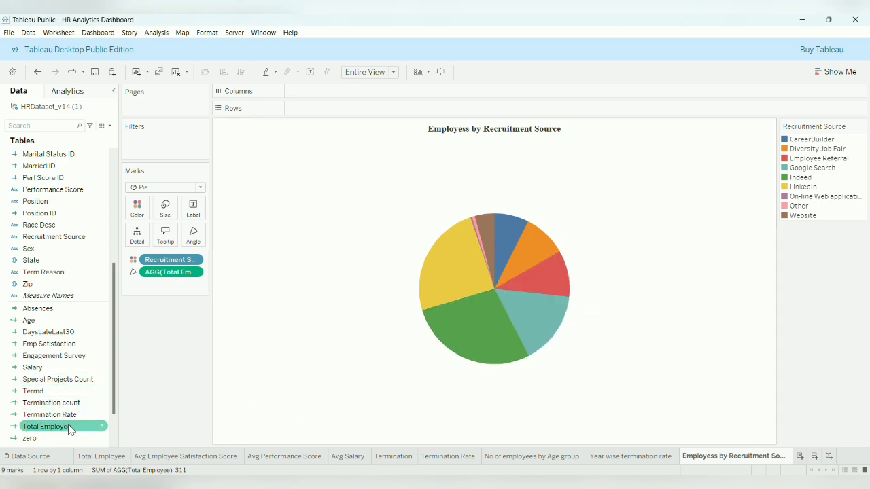
drag(46, 426, 190, 211)
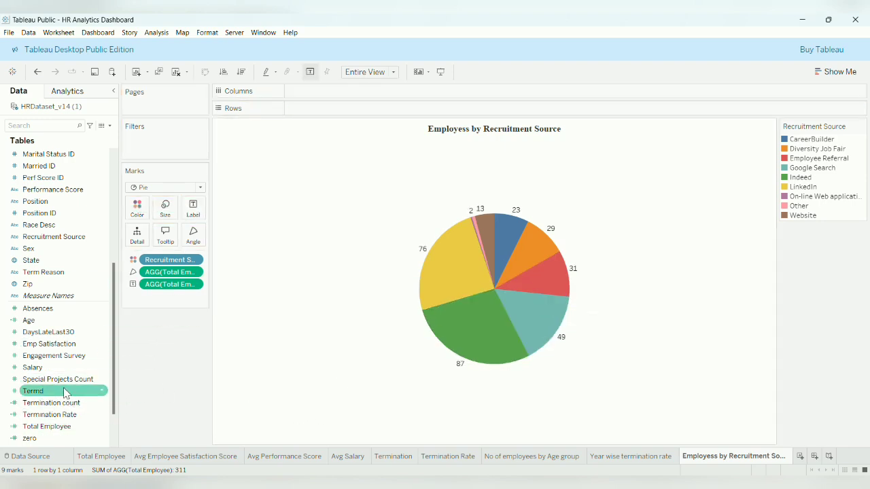
drag(58, 236, 192, 201)
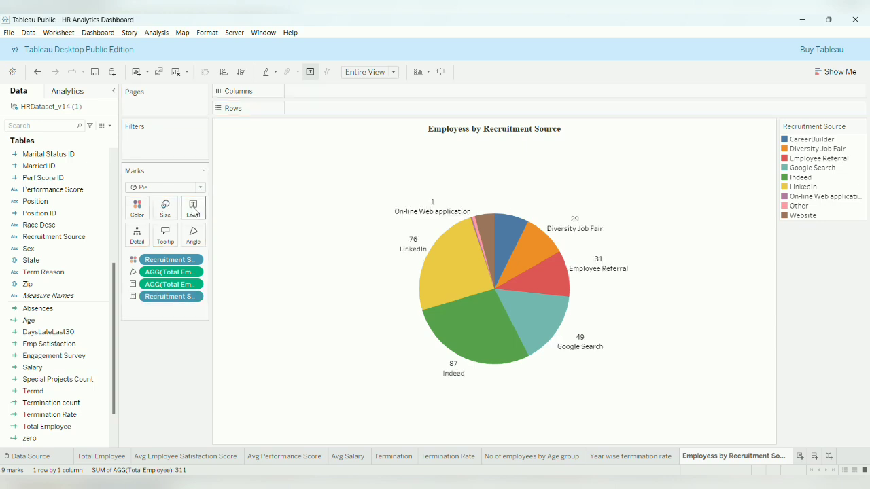
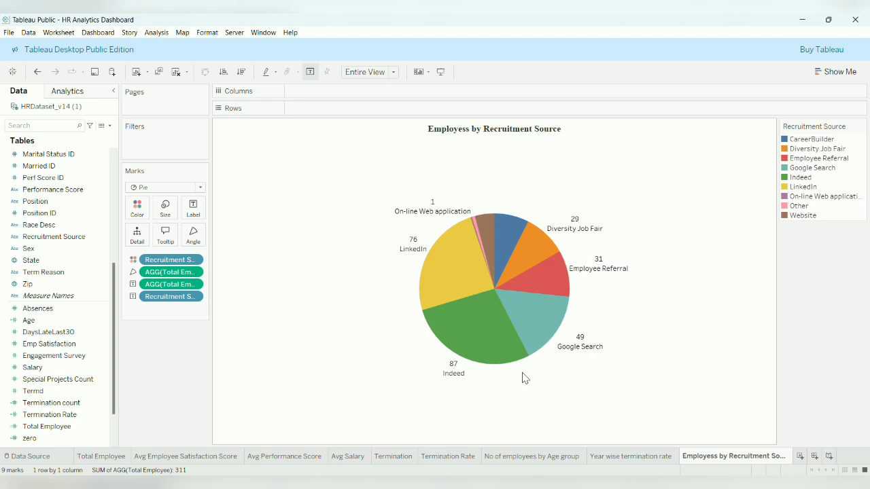
- Create a calculated field named "Zero" with the value 0 and place it twice on Rows
click(109, 126)
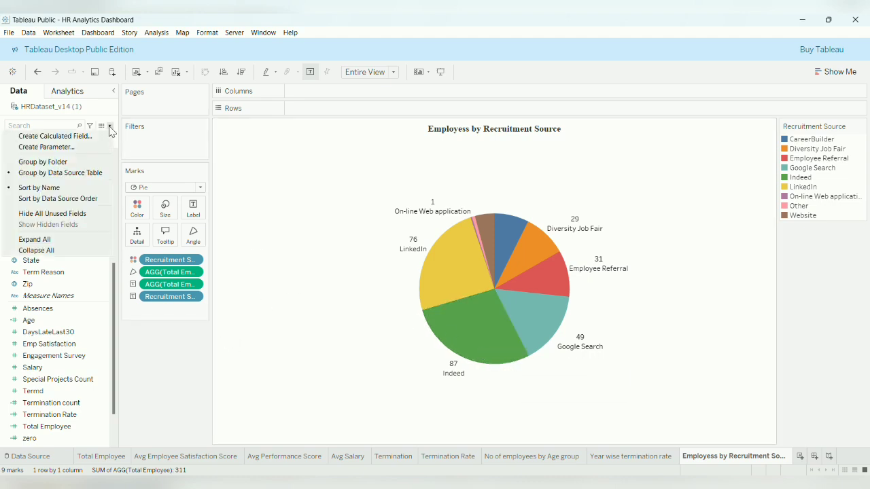
click(51, 139)
key(BackSpace)
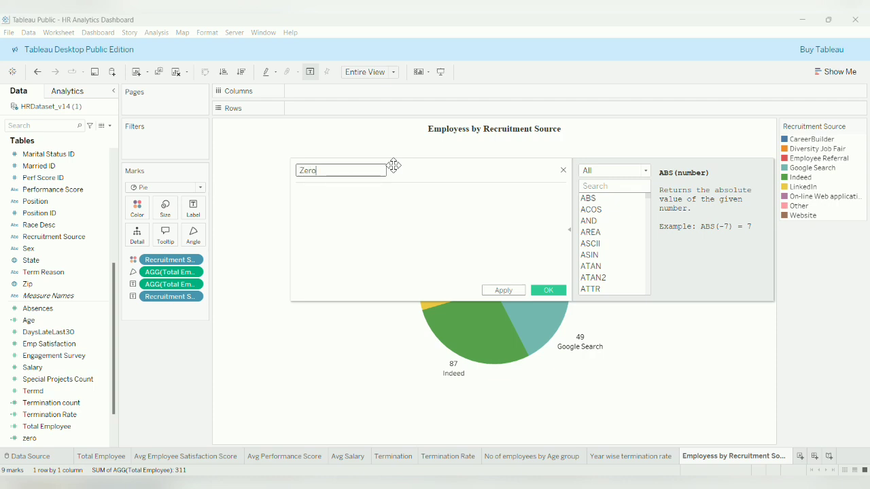
click(397, 195)
text(0)
click(508, 289)
click(552, 290)
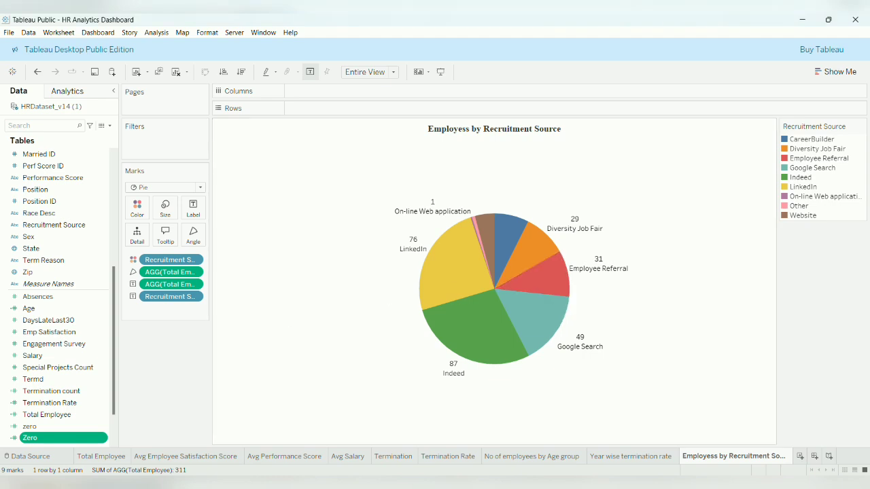
drag(79, 439, 440, 108)
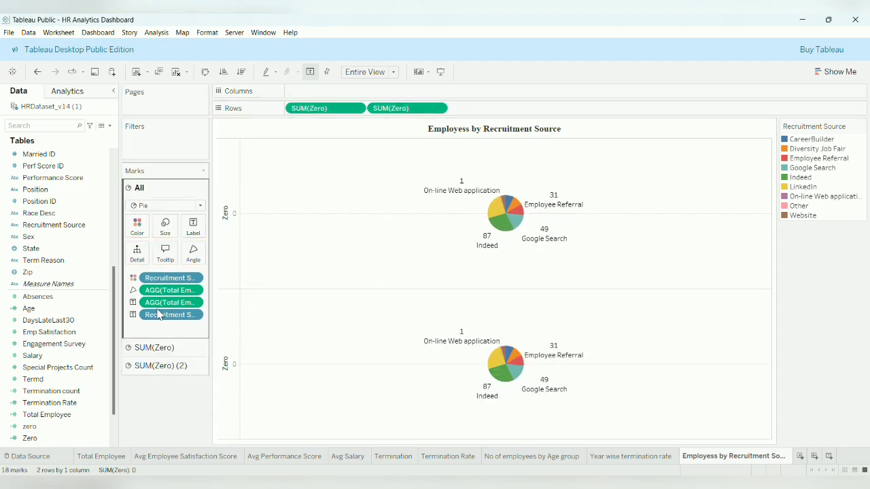
- Remove all recruitment and employee fields from the second Zero axis's marks and colour its pie white
click(196, 368)
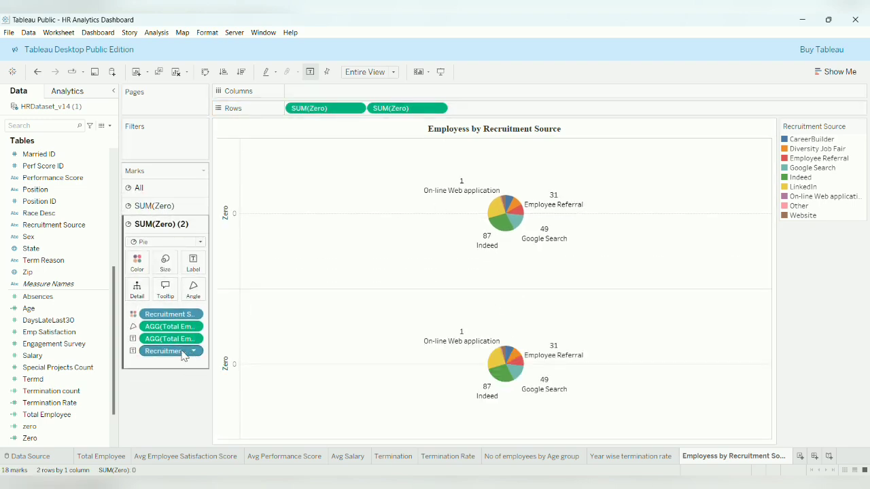
drag(182, 351, 166, 401)
drag(157, 340, 95, 345)
drag(152, 327, 90, 346)
drag(156, 315, 92, 324)
click(140, 267)
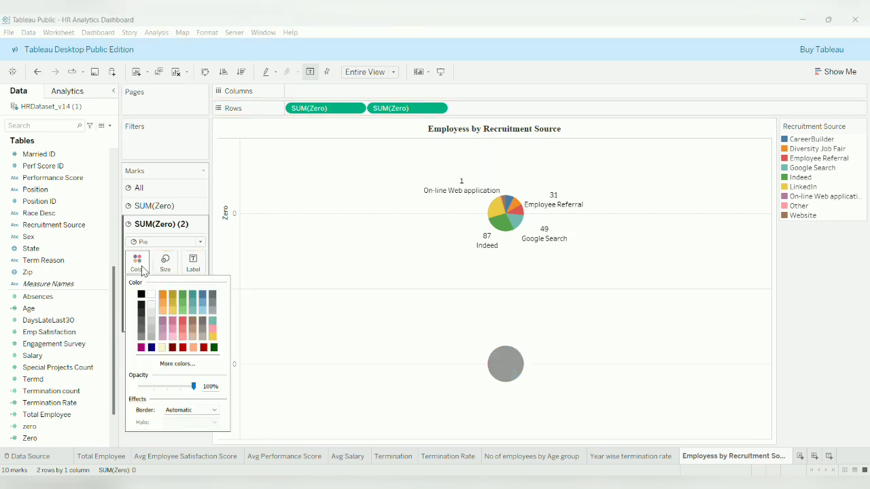
click(151, 299)
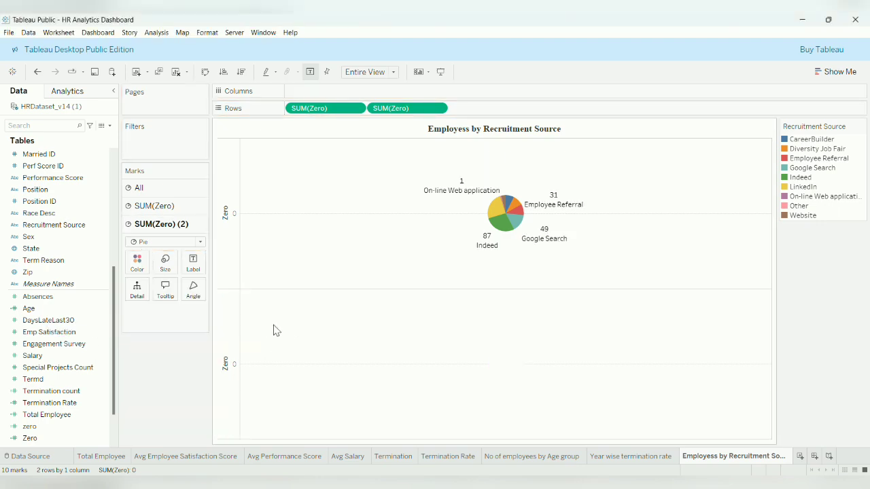
- Make the second Zero axis's white pie slightly smaller and enlarge the first axis's coloured pie
click(166, 264)
drag(178, 289, 174, 289)
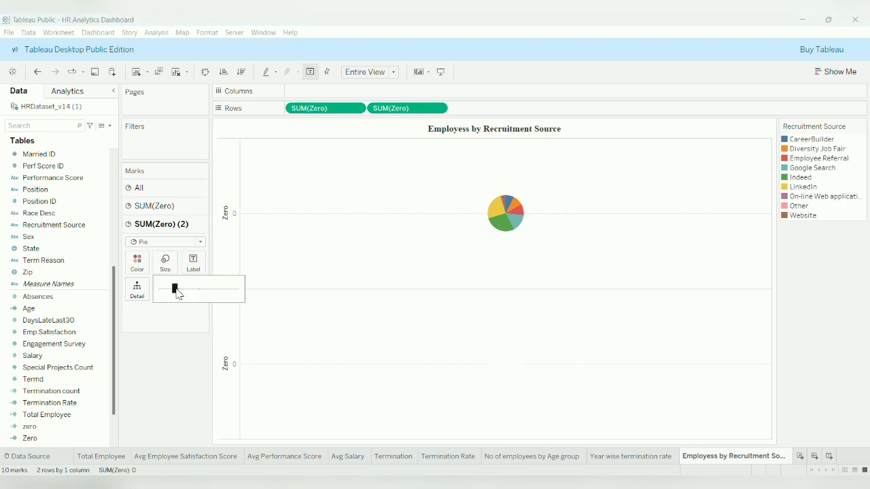
click(178, 209)
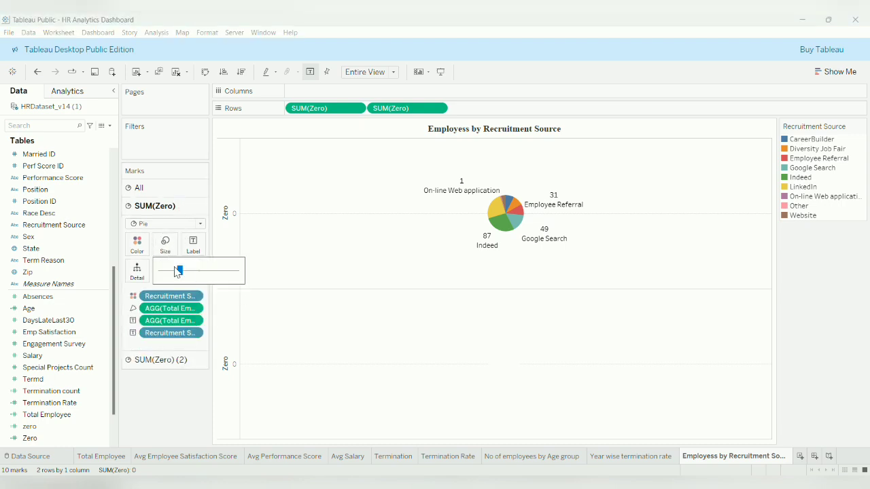
drag(190, 269, 203, 274)
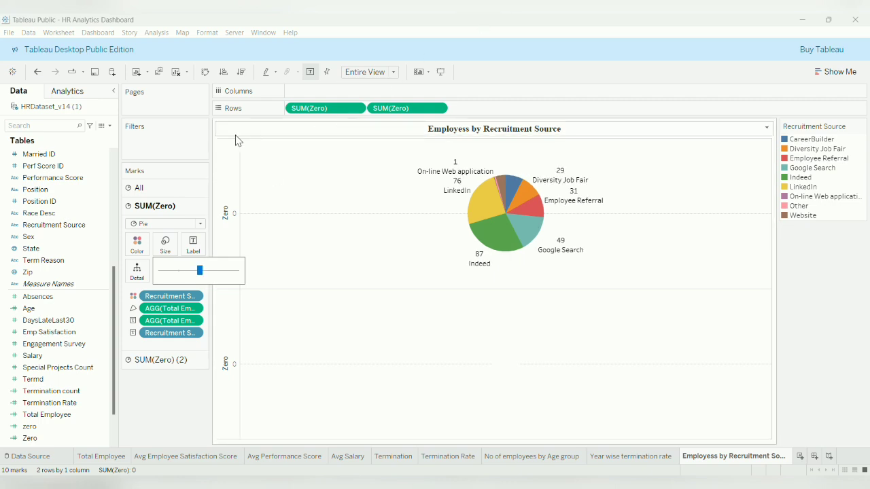
click(176, 150)
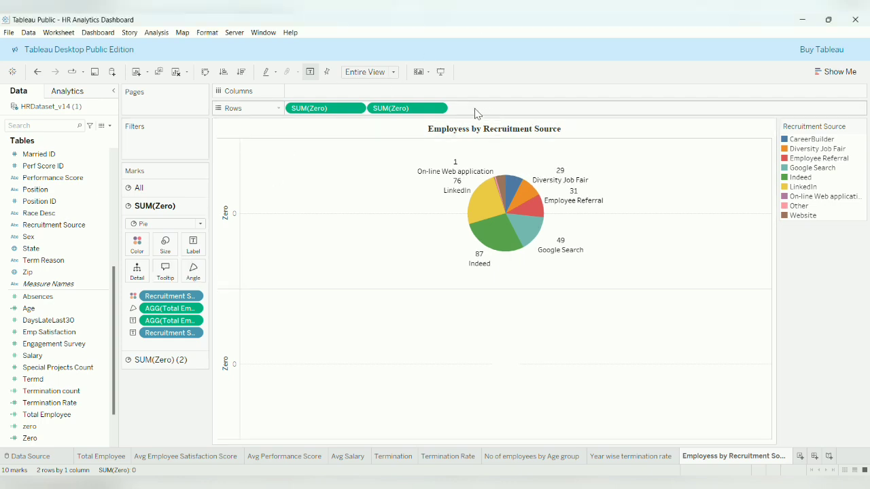
- Combine the two Zero measures as a dual axis and enlarge the white centre circle of the resulting donut
click(438, 109)
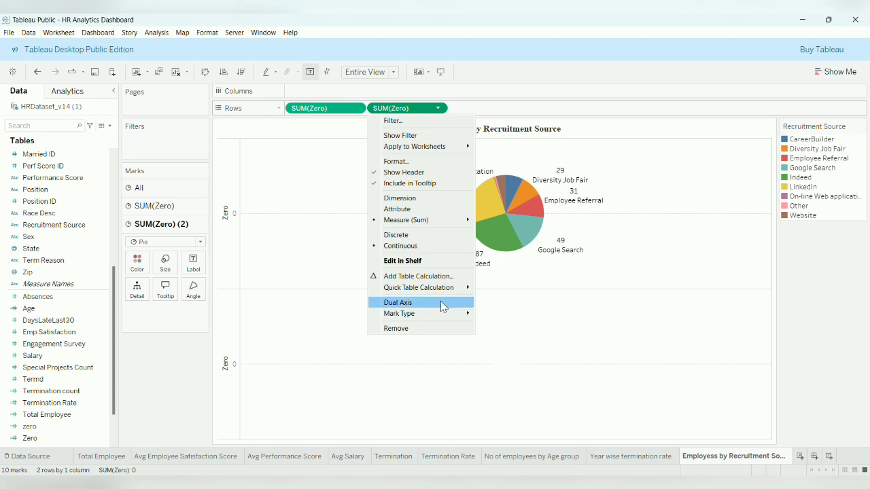
click(440, 302)
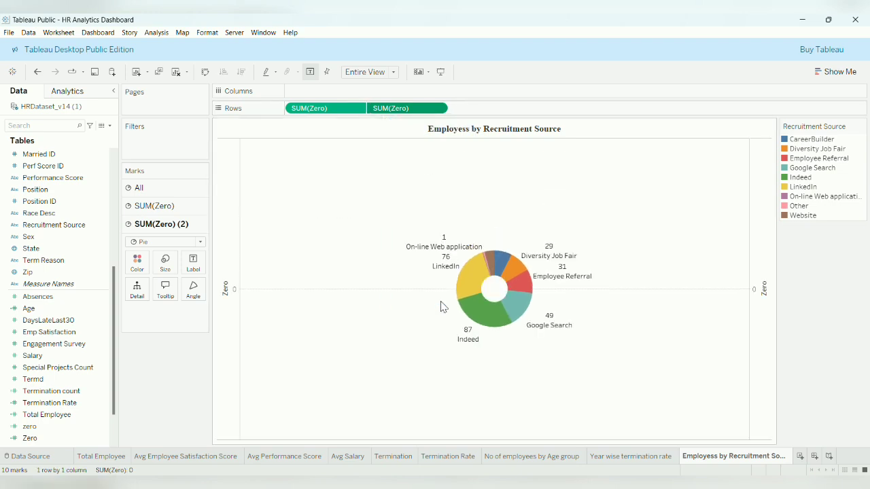
click(165, 262)
drag(180, 293, 182, 288)
click(473, 171)
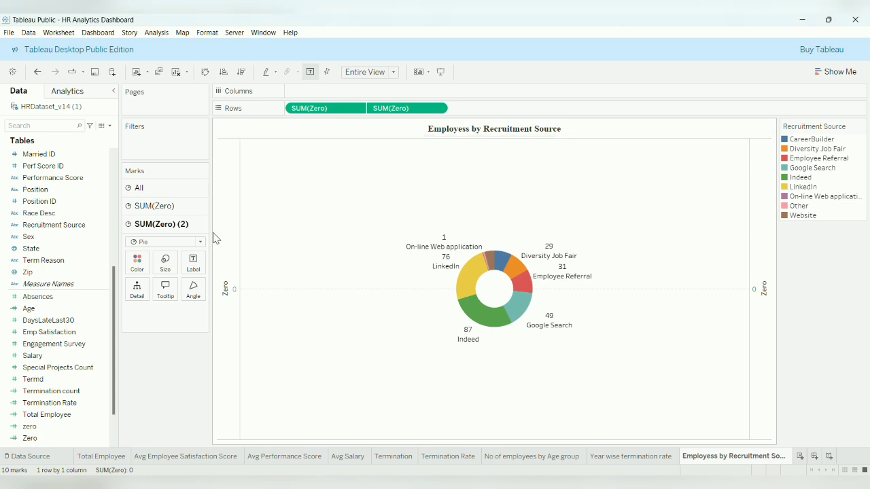
- Enlarge the donut's coloured outer pie and widen its white centre to match
click(181, 205)
click(165, 243)
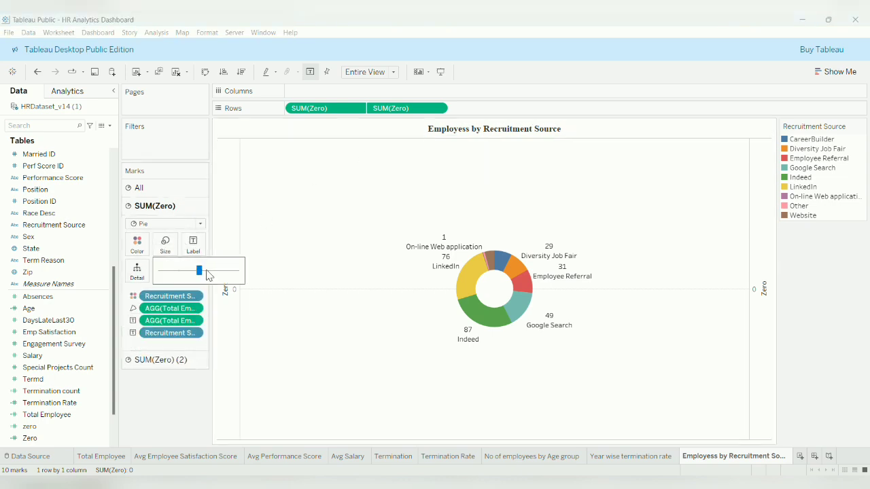
drag(207, 271, 211, 271)
click(161, 359)
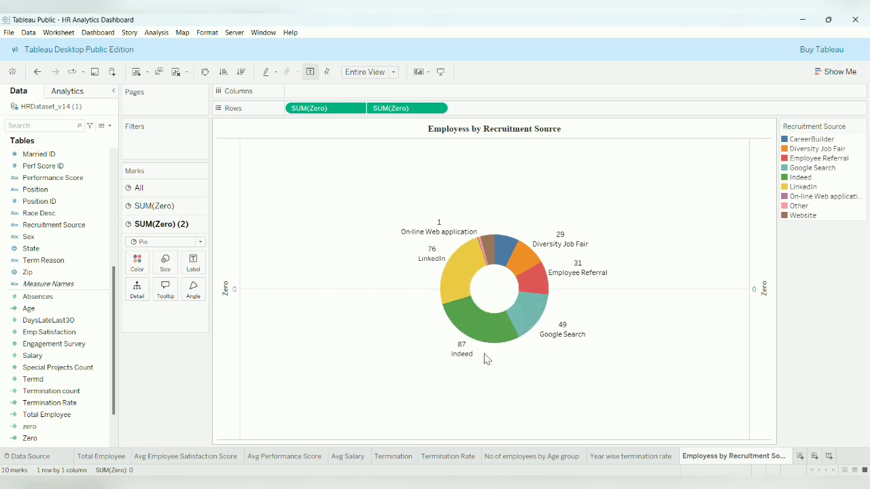
mouse_move(479, 330)
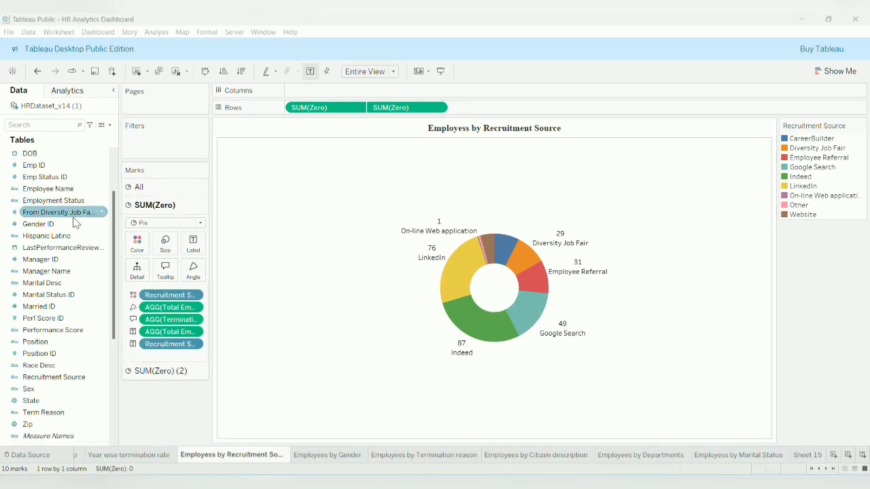
- Add a filter on the years of Dateof Hire with all years selected
scroll(30, 313, up, 3)
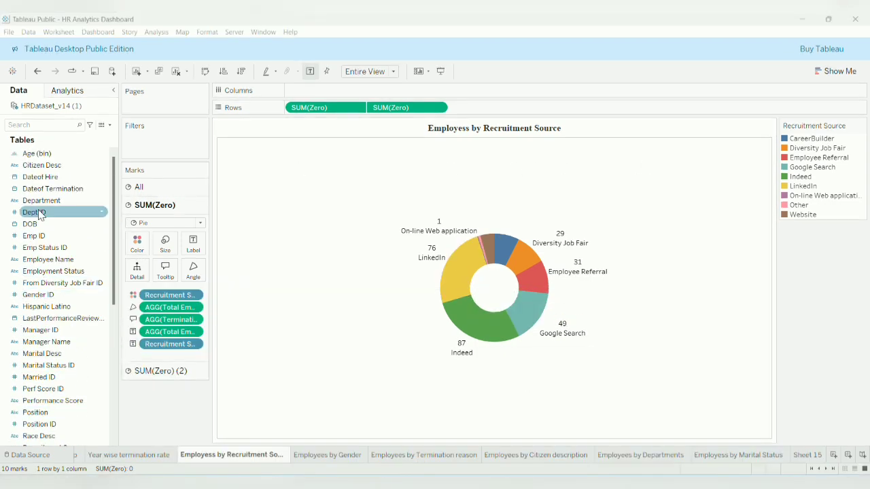
drag(40, 179, 144, 142)
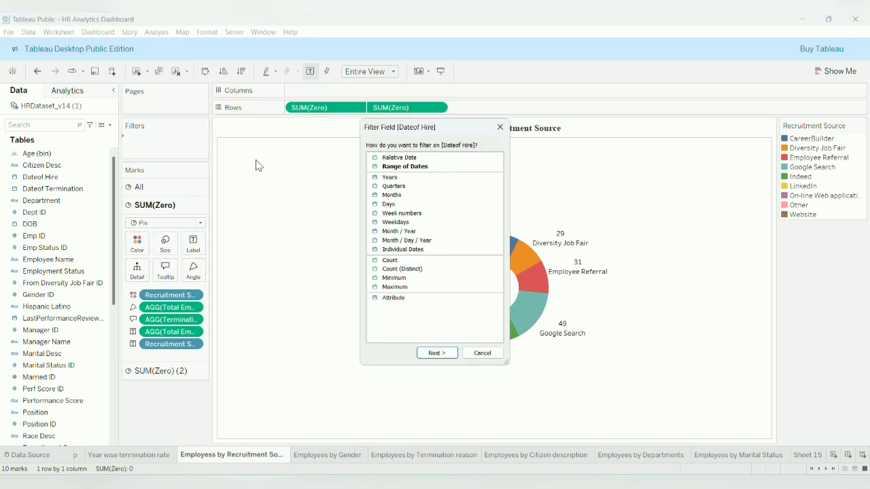
click(390, 177)
click(437, 353)
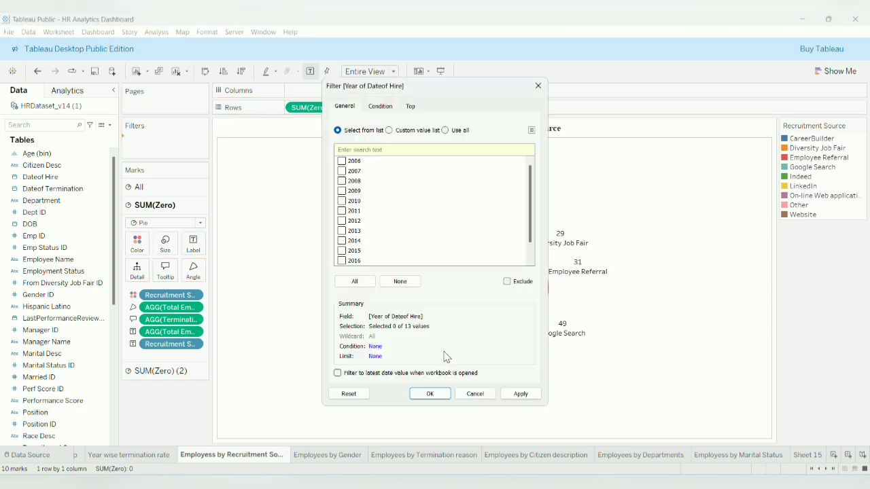
click(354, 281)
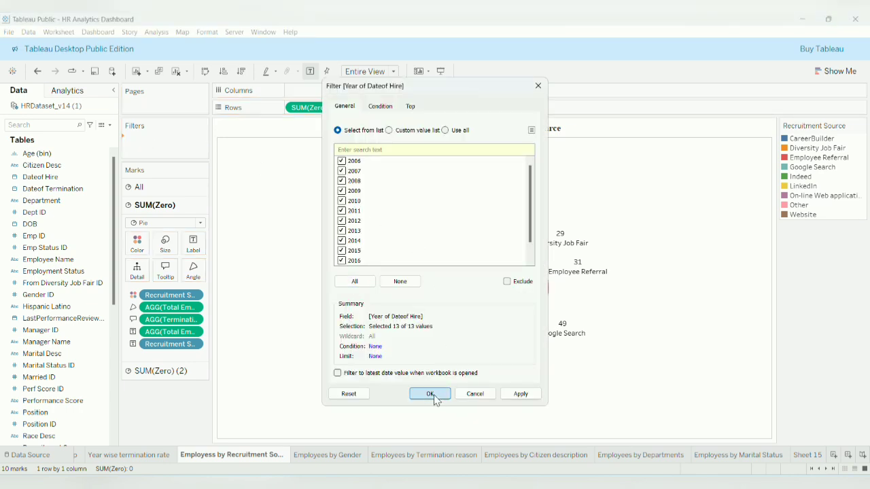
click(430, 394)
- Show the Dateof Hire year filter beside the chart as a Single Value (dropdown)
click(199, 141)
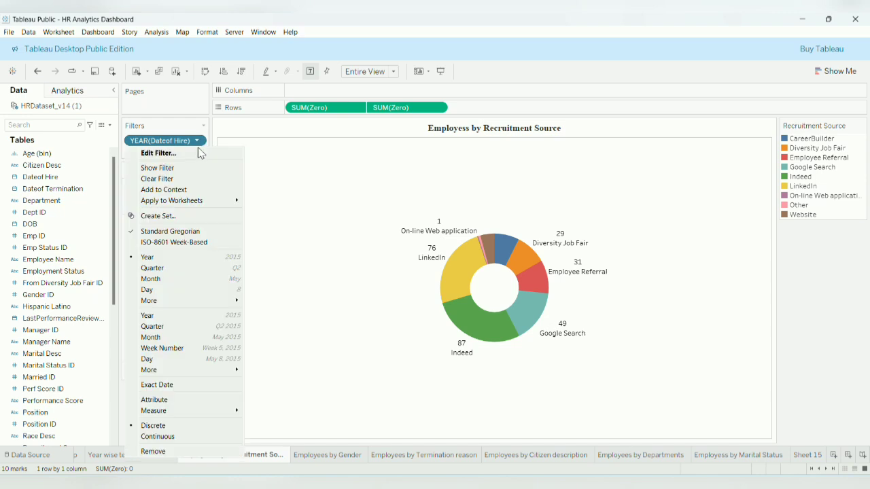
click(159, 168)
click(861, 125)
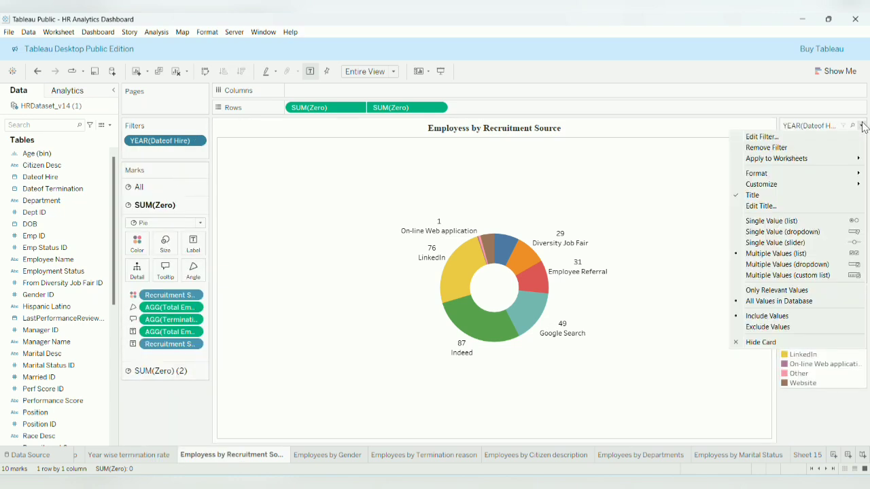
click(832, 232)
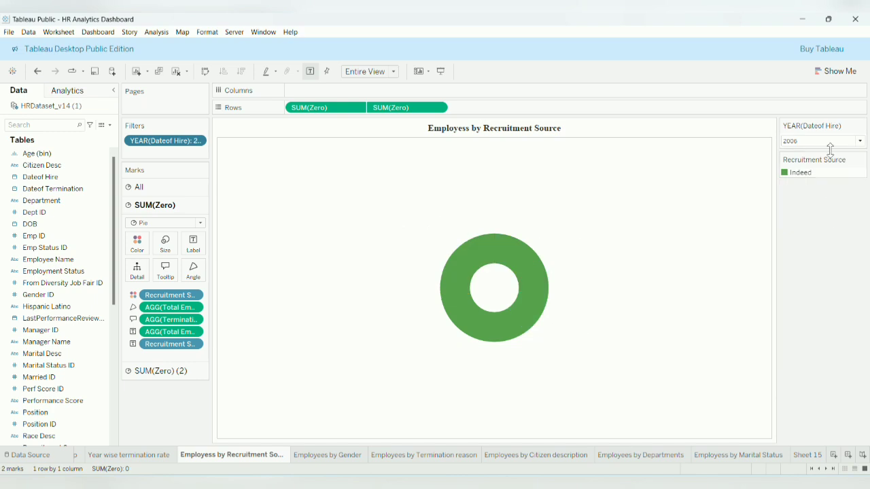
- Try the hire year filter with 2013, and set it back to (All)
click(860, 142)
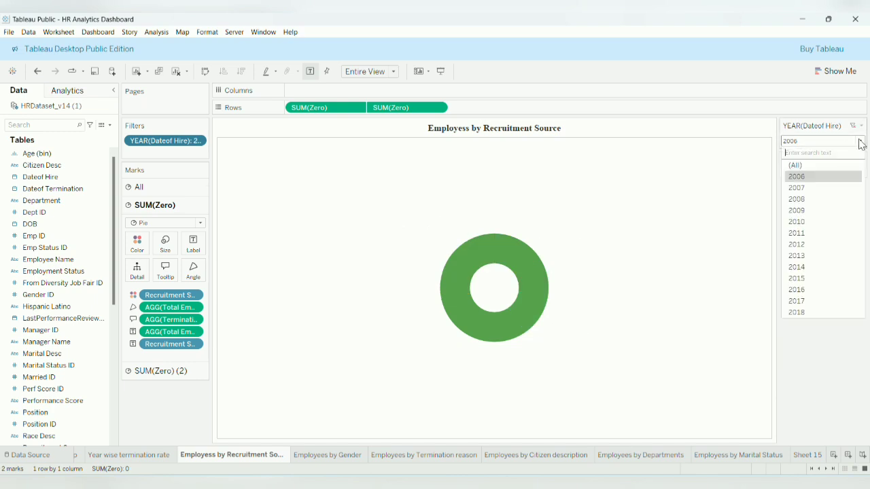
click(820, 259)
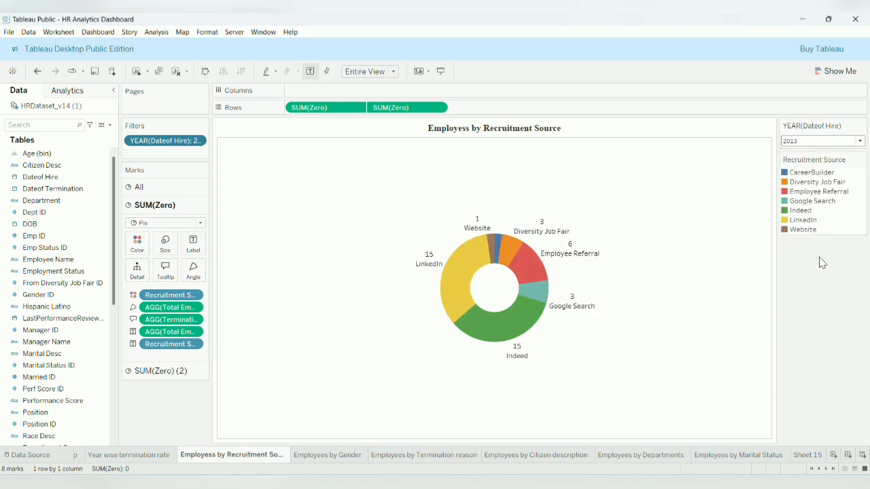
click(861, 140)
click(796, 166)
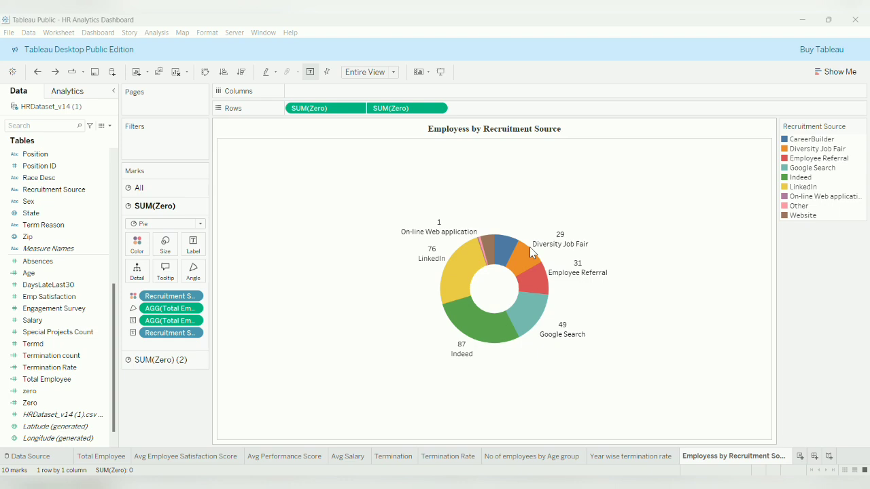
- Add a new worksheet and place Term Reason on its Rows
key(ctrl+m)
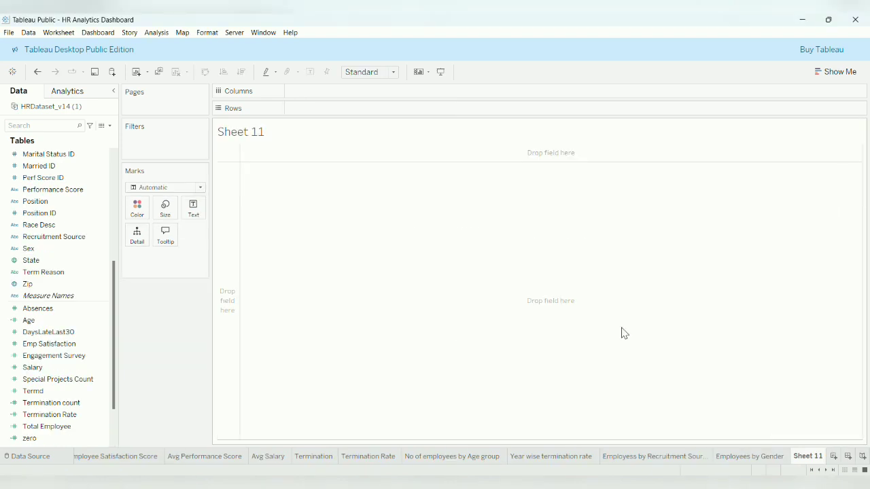
click(63, 275)
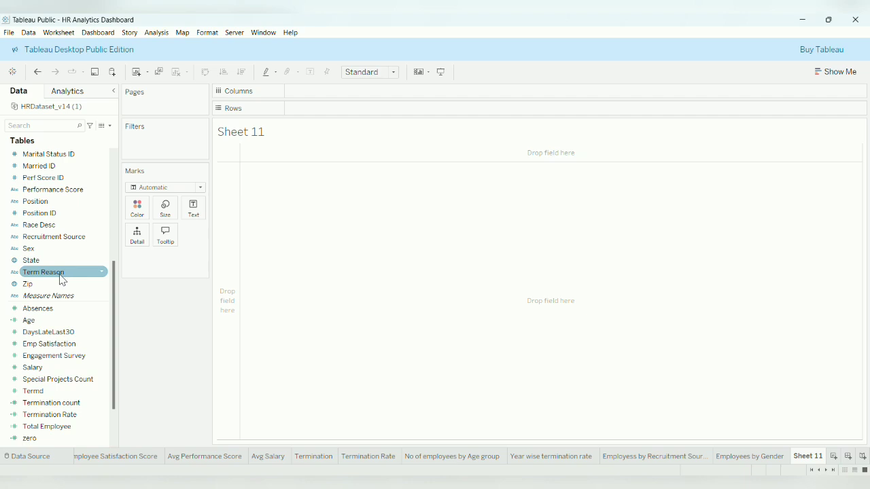
drag(61, 278, 338, 97)
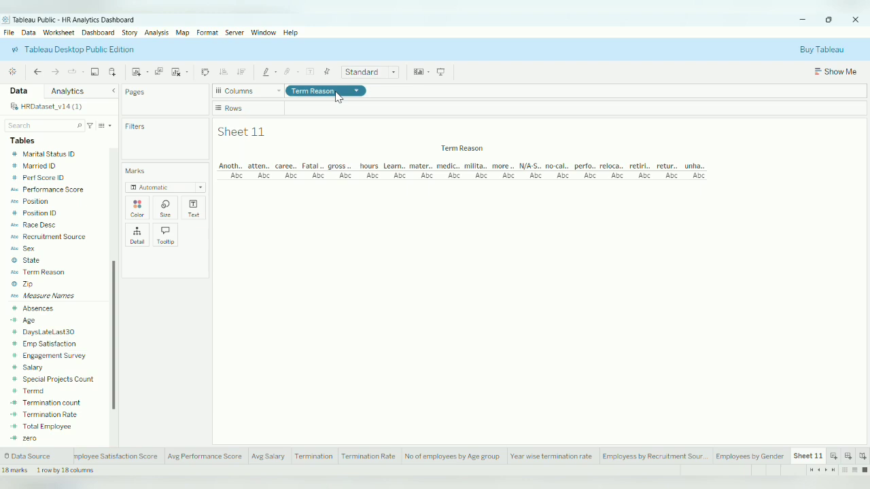
drag(337, 97, 341, 107)
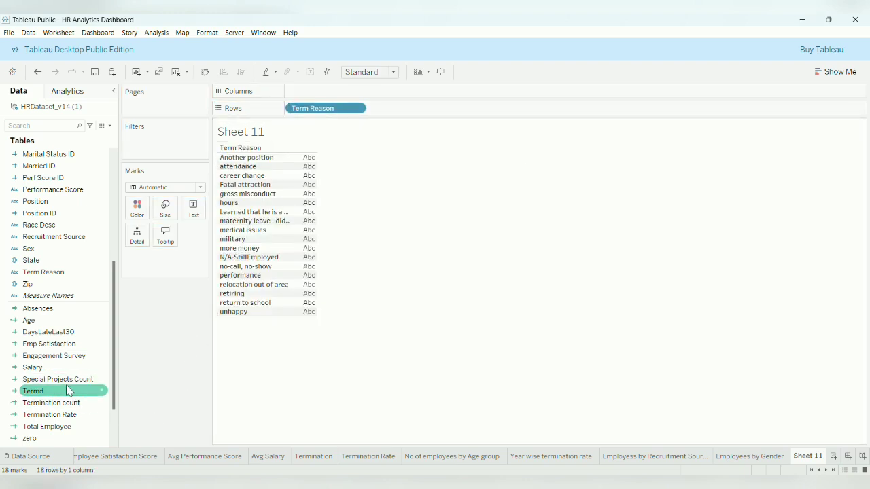
- Chart Total Employee as bars for each Term Reason and fit the view to Entire View
scroll(60, 384, down, 2)
drag(59, 374, 344, 93)
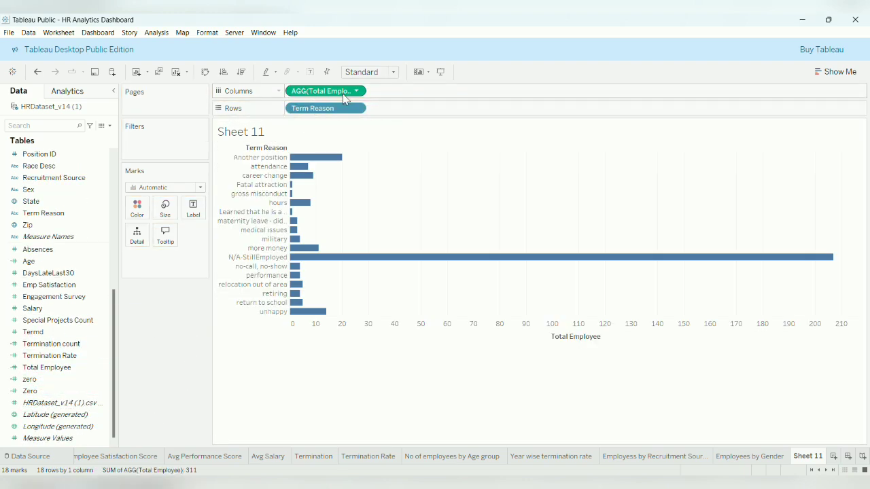
click(392, 72)
click(379, 115)
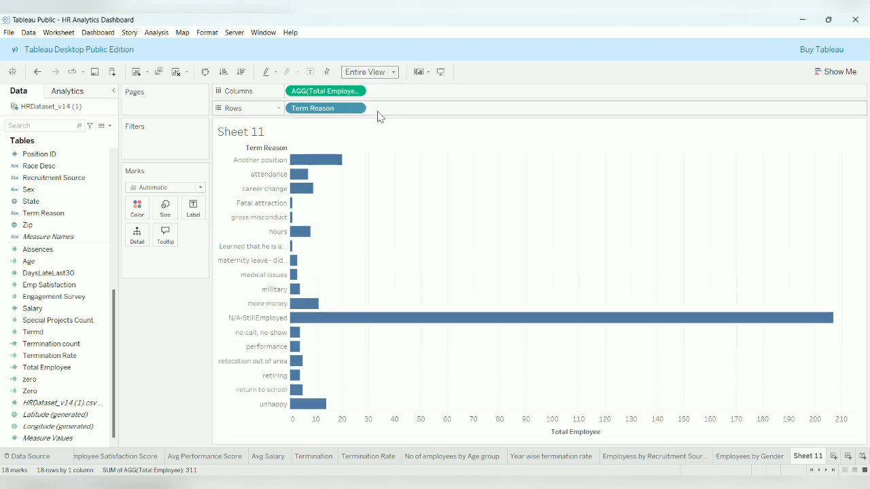
- Label the Term Reason bars with Total Employee
drag(46, 367, 192, 215)
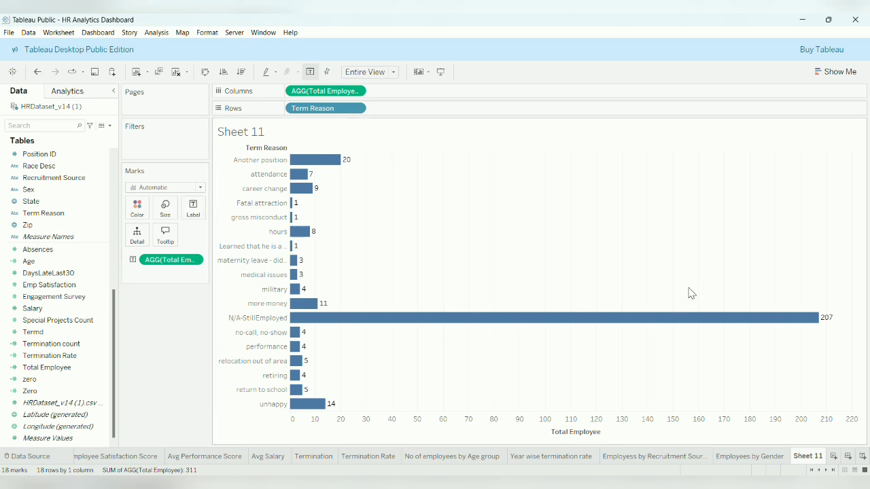
mouse_move(733, 319)
mouse_move(301, 168)
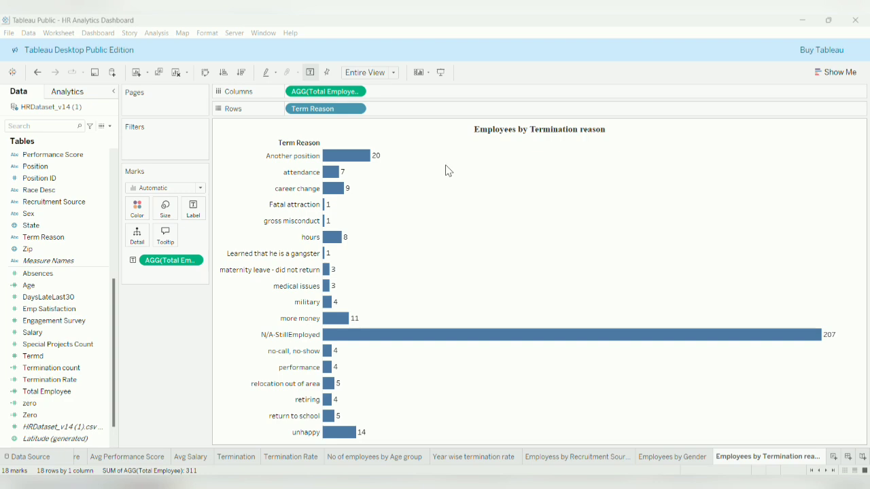
- Create a new worksheet charting Total Employee as bars for each Citizen Desc, fitted to Entire View
click(833, 457)
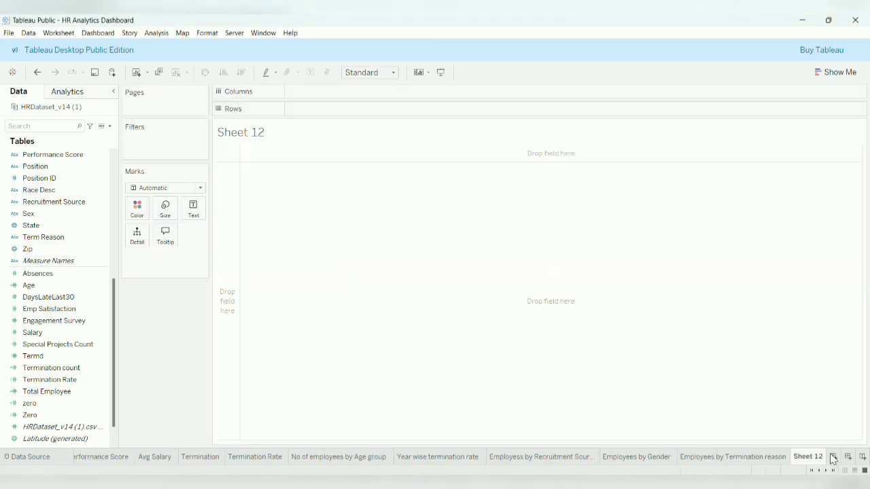
scroll(67, 203, up, 4)
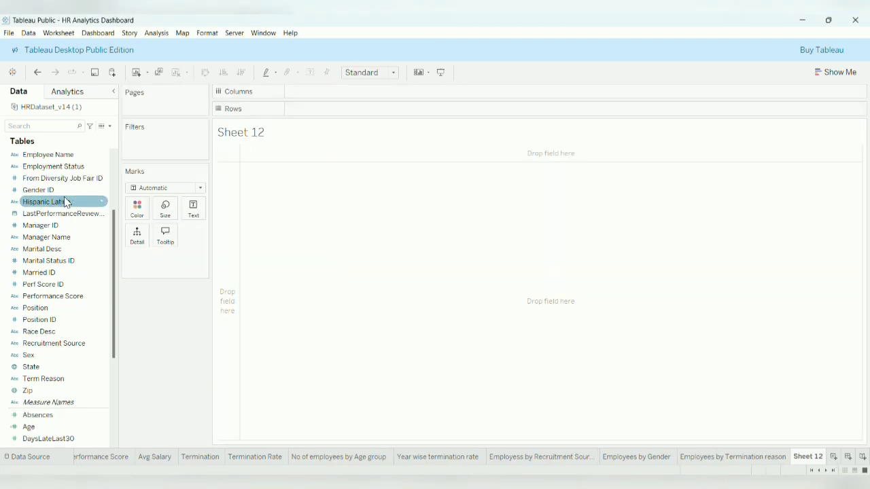
scroll(66, 202, up, 3)
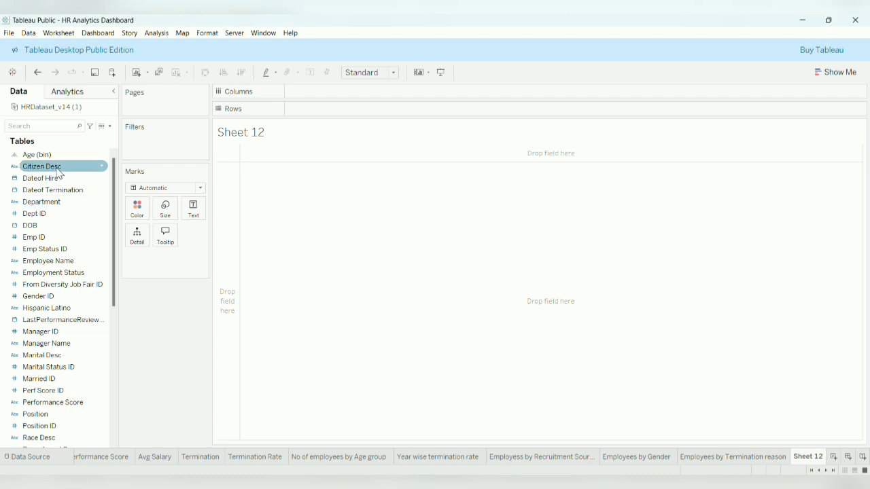
drag(59, 173, 333, 114)
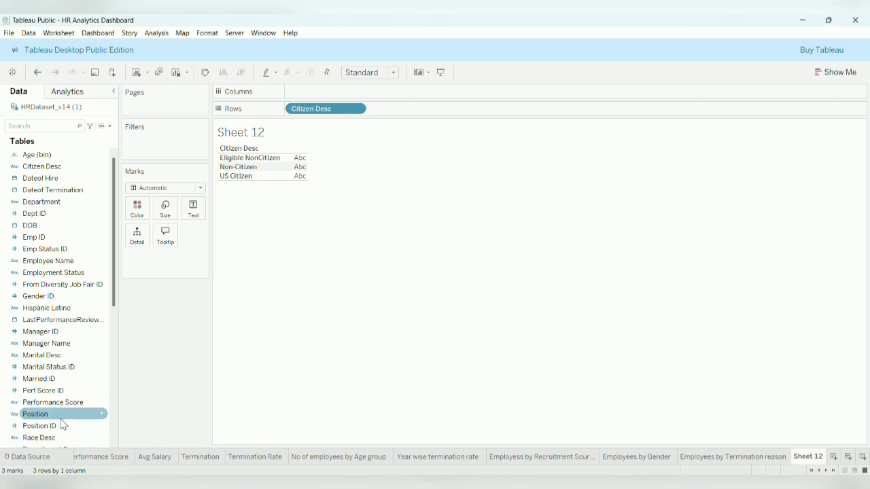
scroll(62, 418, down, 5)
drag(66, 370, 354, 91)
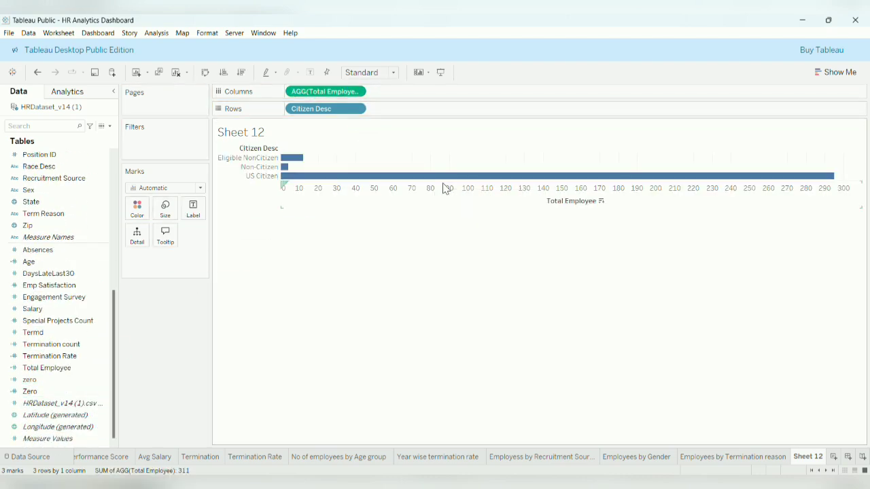
click(393, 73)
click(391, 115)
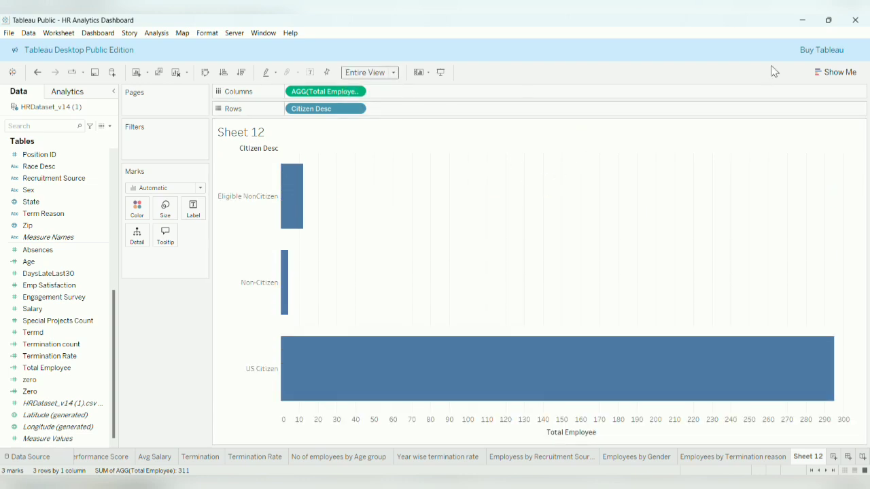
- Convert the Citizen Desc chart to packed bubbles fitted to Entire View and add Total Employee to the labels
click(842, 71)
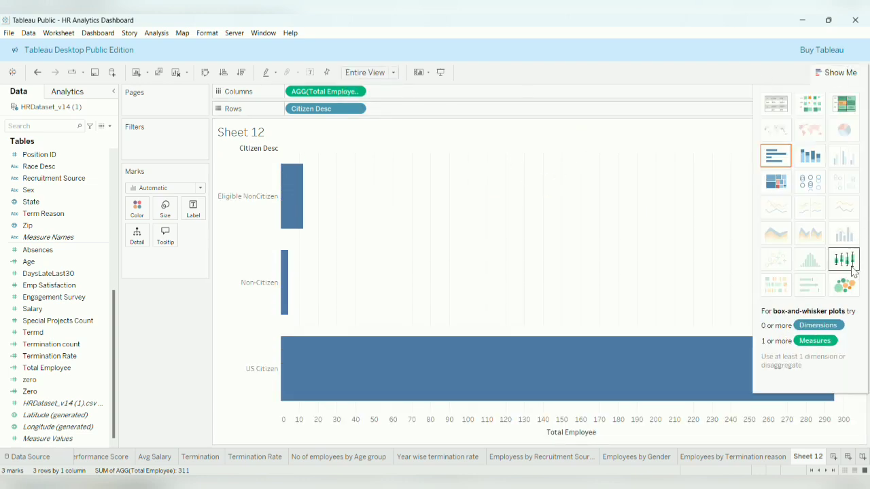
click(844, 286)
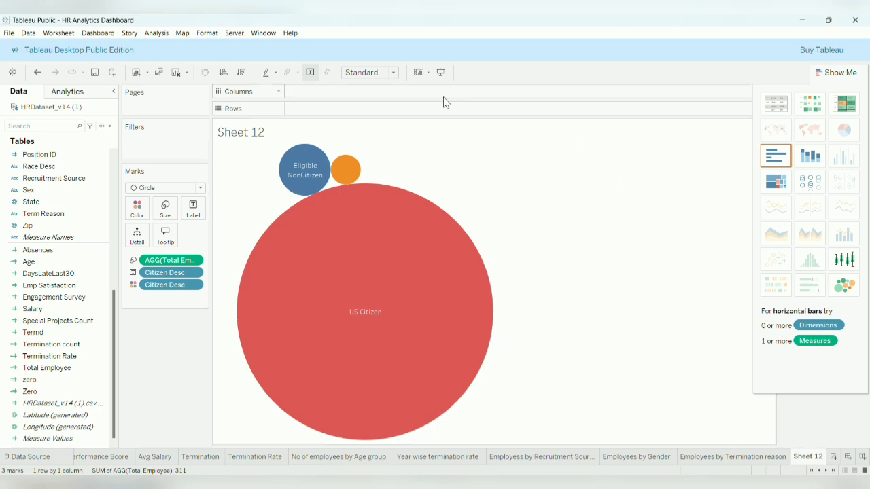
click(392, 72)
click(377, 115)
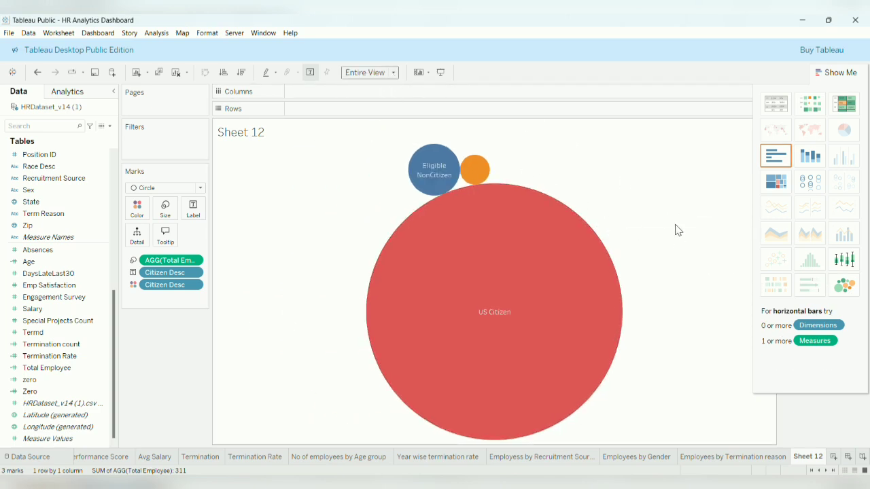
click(835, 72)
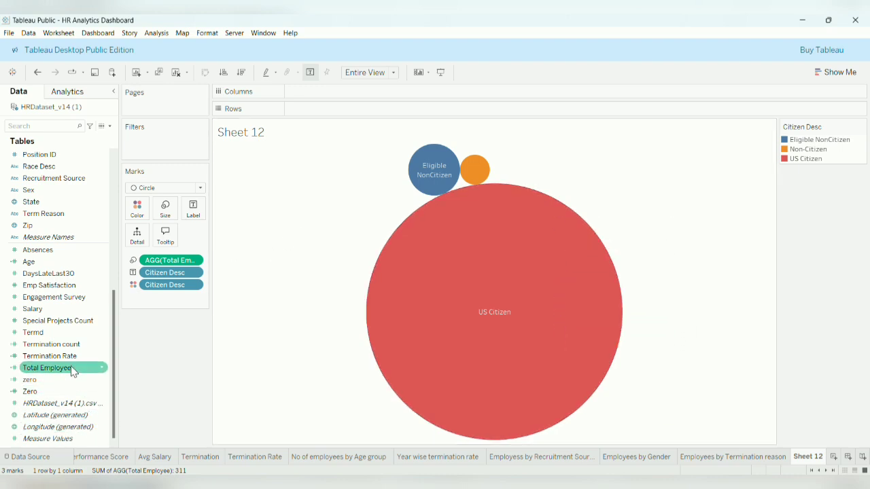
drag(72, 372, 193, 209)
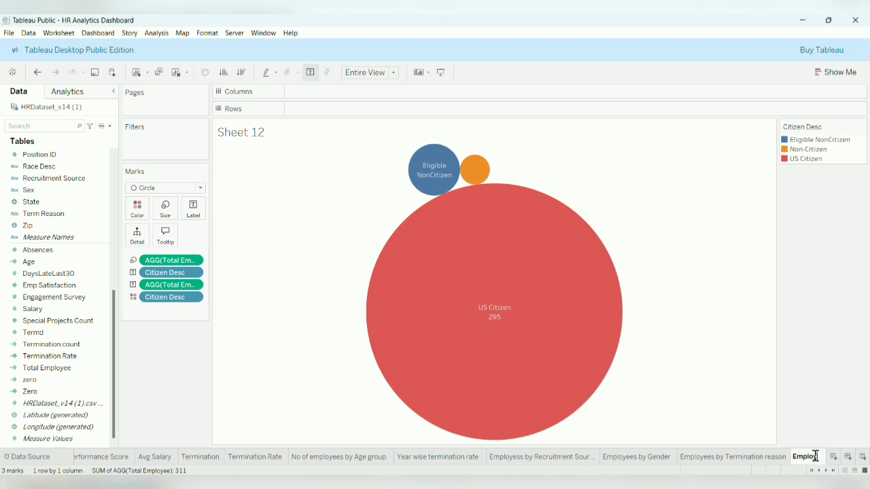
- Rename the worksheet as "Employees by Citizen description" and open the options of its chart title
text(yees by)
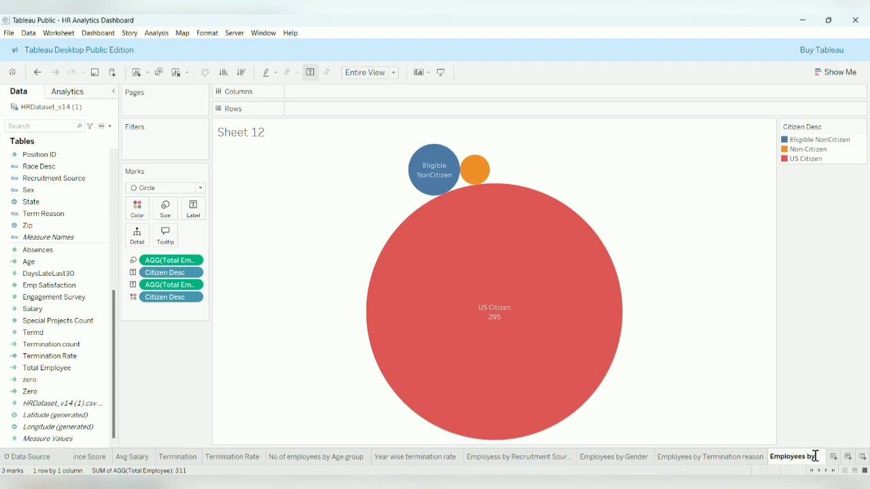
text( C)
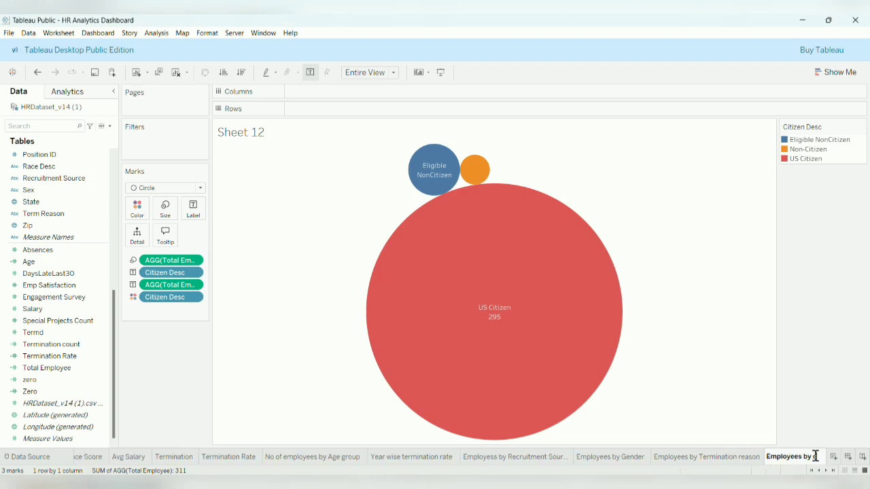
text(it)
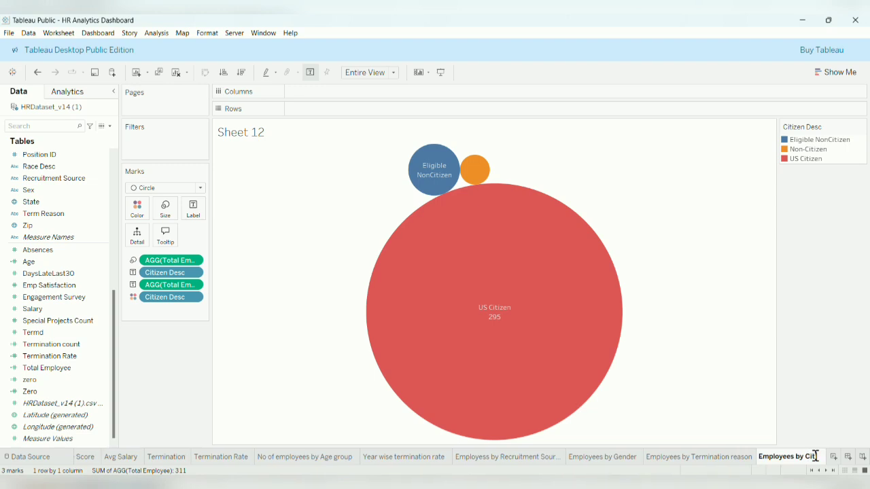
text(izen de)
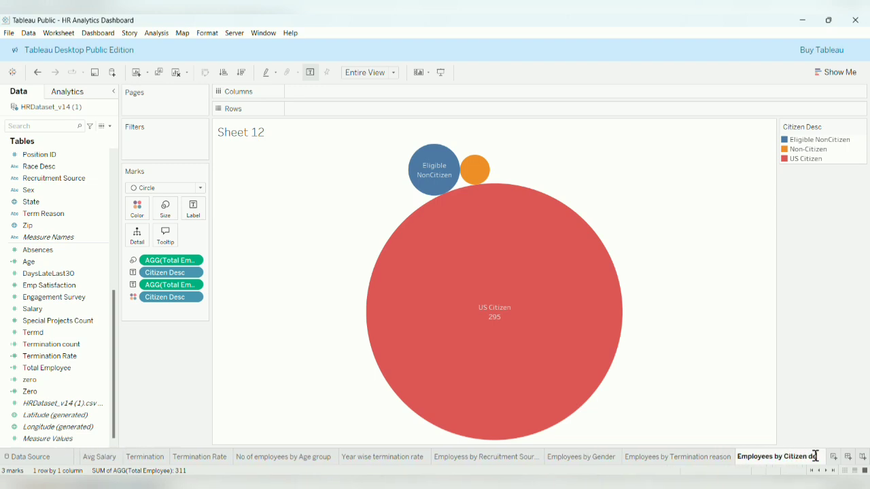
text(scription)
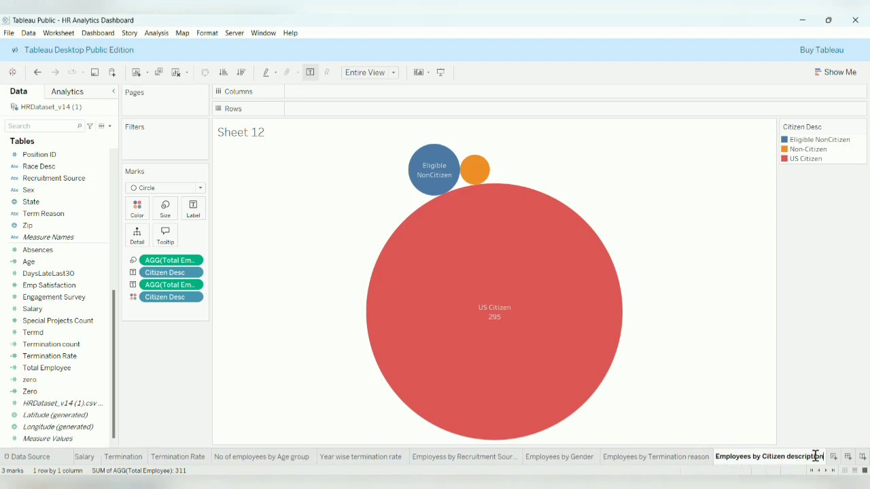
key(Return)
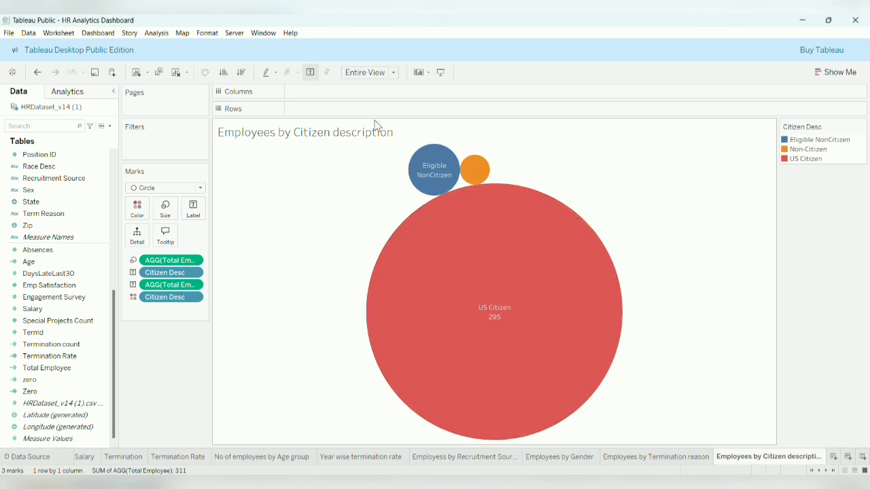
right_click(374, 132)
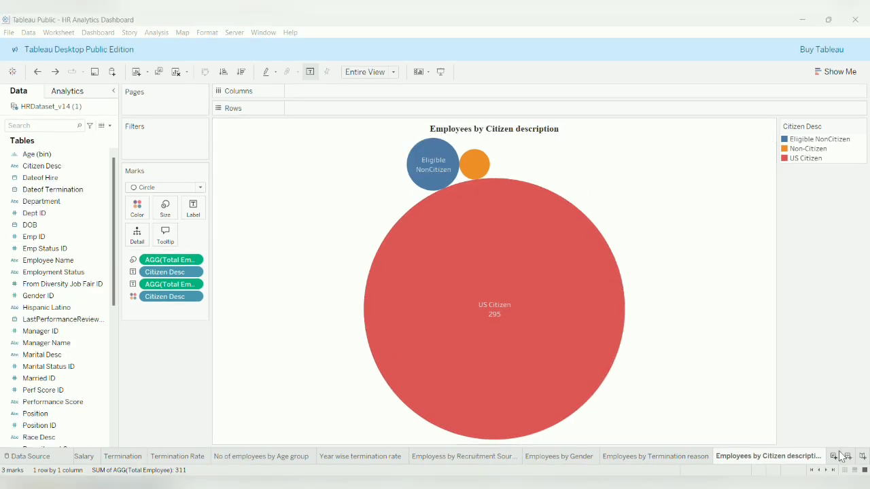
- Create a new worksheet and list the Department field on its rows
click(835, 456)
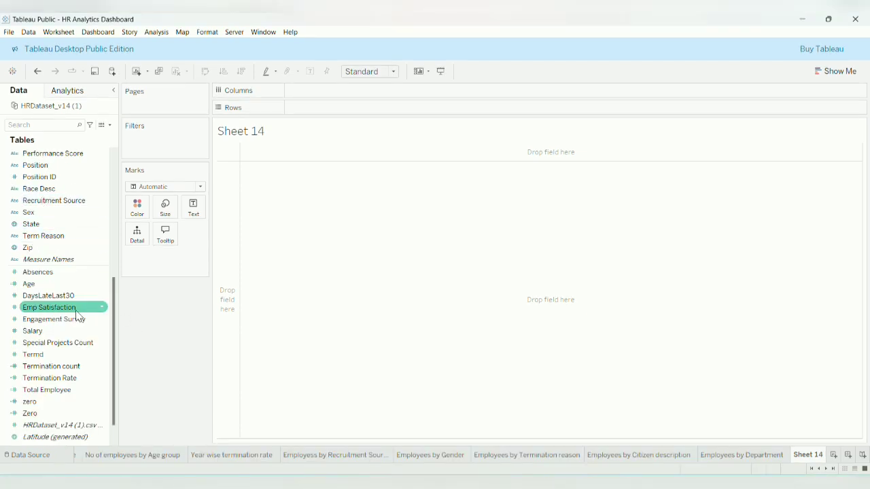
scroll(38, 190, up, 4)
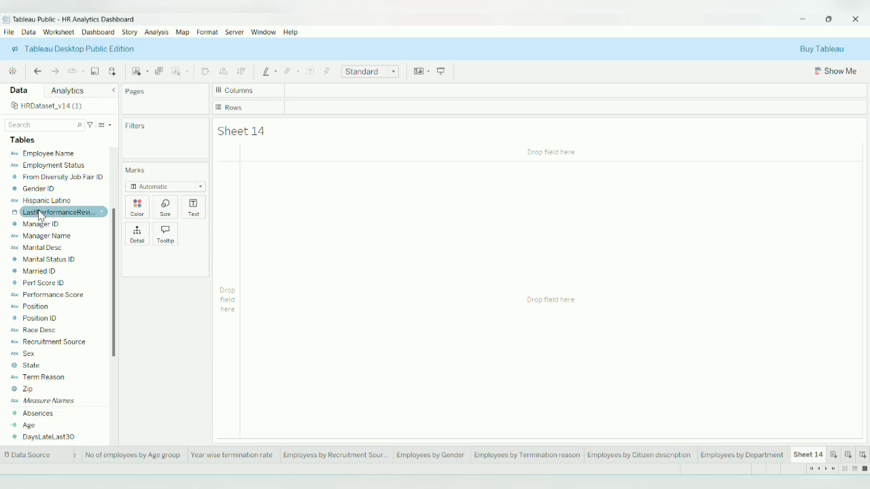
scroll(41, 225, up, 3)
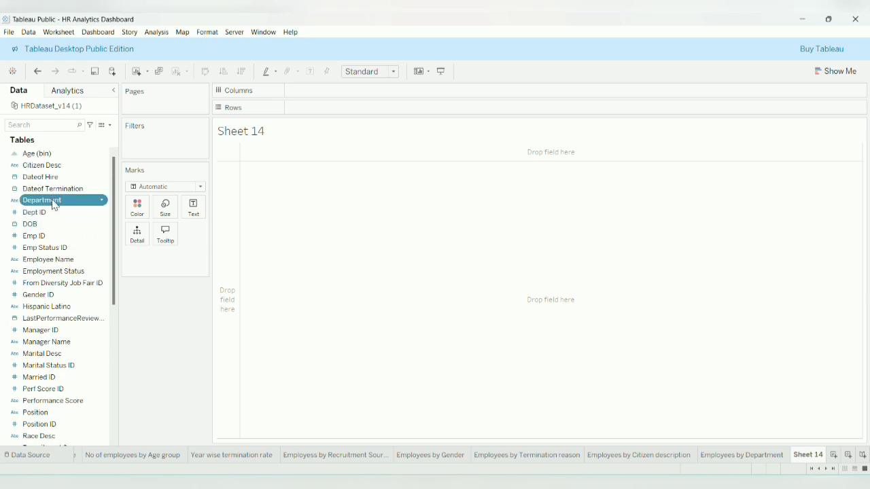
drag(53, 200, 324, 117)
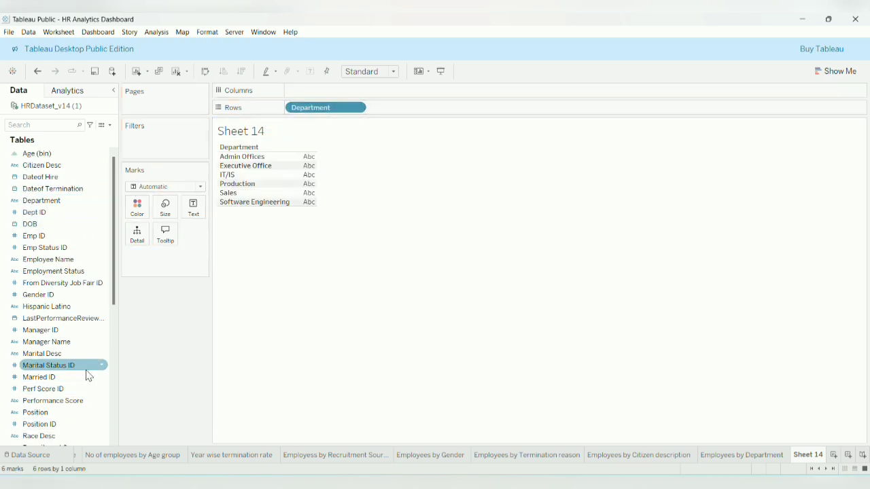
- Add Emp Satisfaction to the columns and convert it from a sum to a discrete dimension
scroll(85, 374, down, 8)
drag(49, 284, 319, 95)
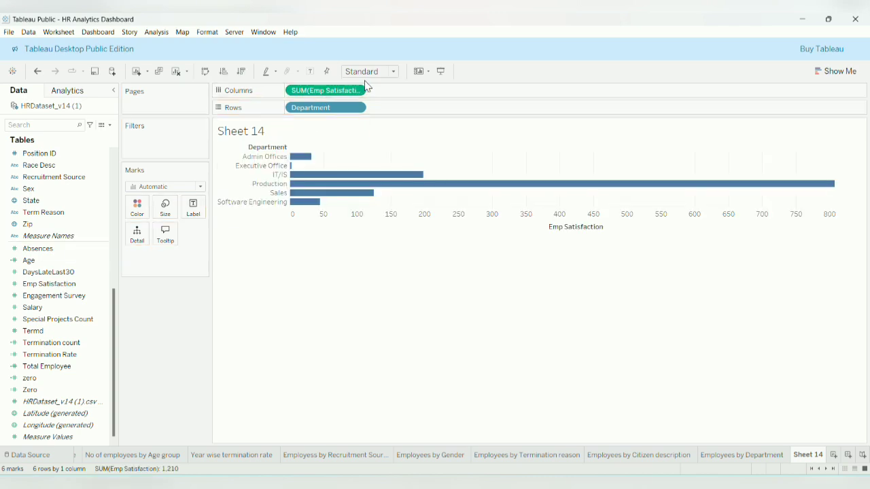
click(356, 90)
click(353, 180)
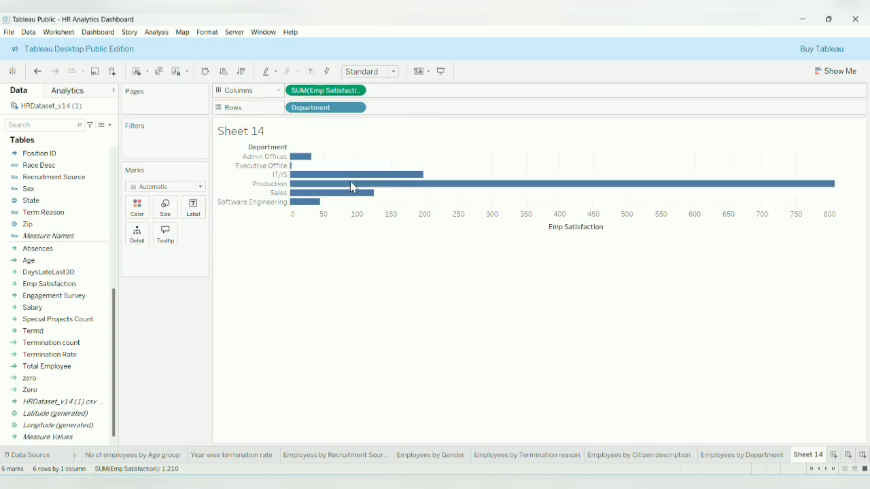
click(356, 90)
click(354, 217)
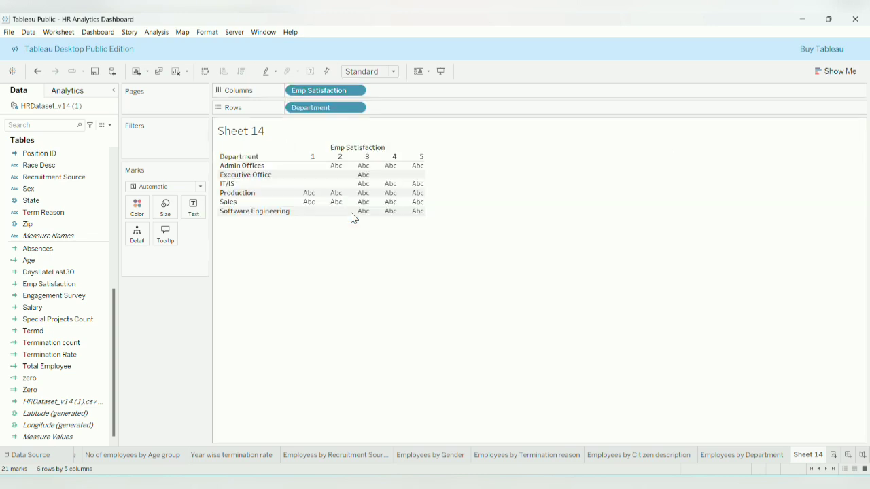
- Fit the Department by Emp Satisfaction table to Entire View and fill its cells with Total Employee
click(394, 72)
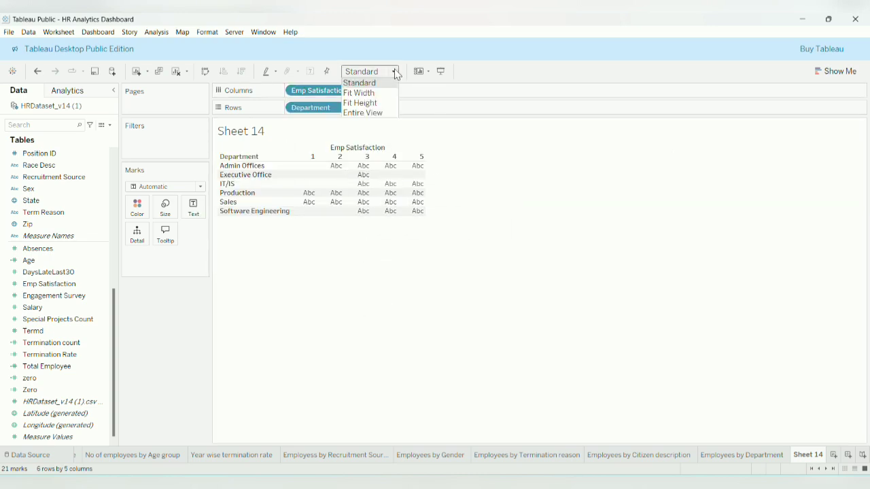
click(375, 113)
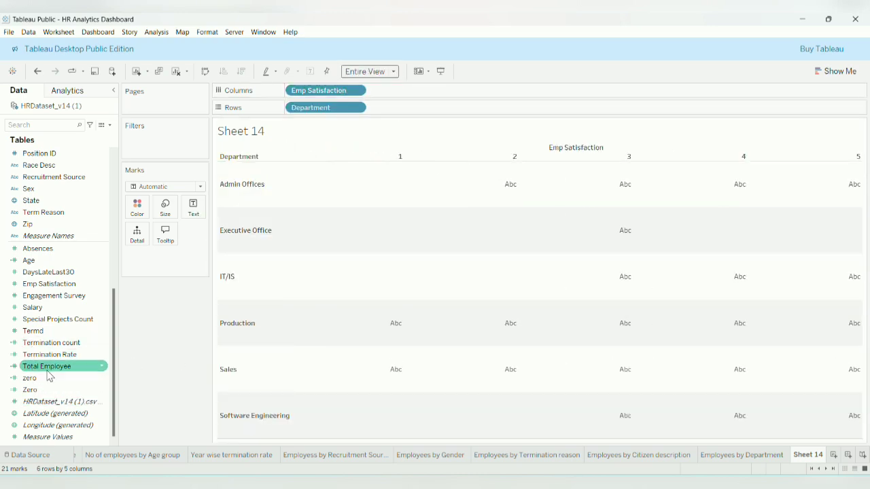
drag(37, 366, 397, 213)
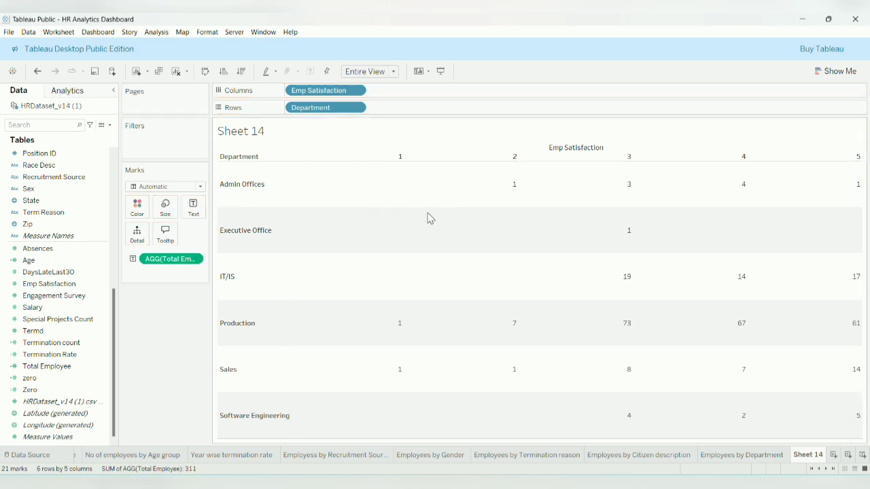
- Convert the table to a highlight table with Department on rows and Emp Satisfaction on columns, fitted to Entire View
click(835, 71)
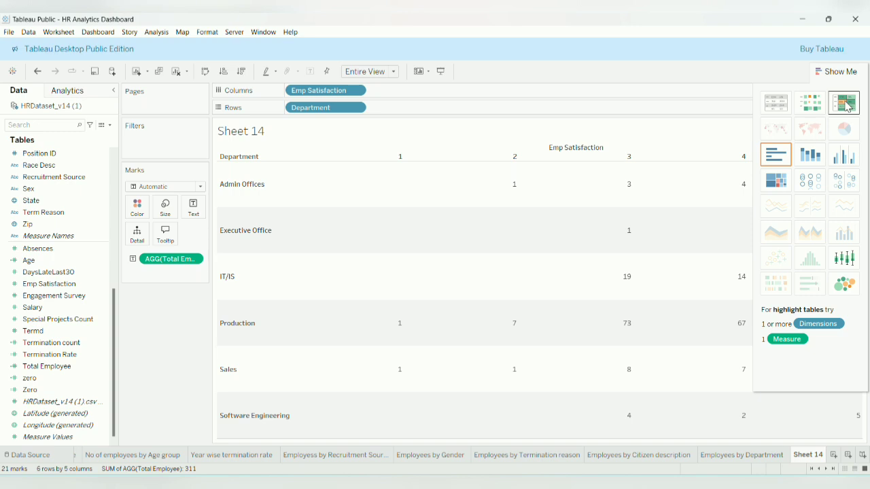
click(847, 105)
click(206, 71)
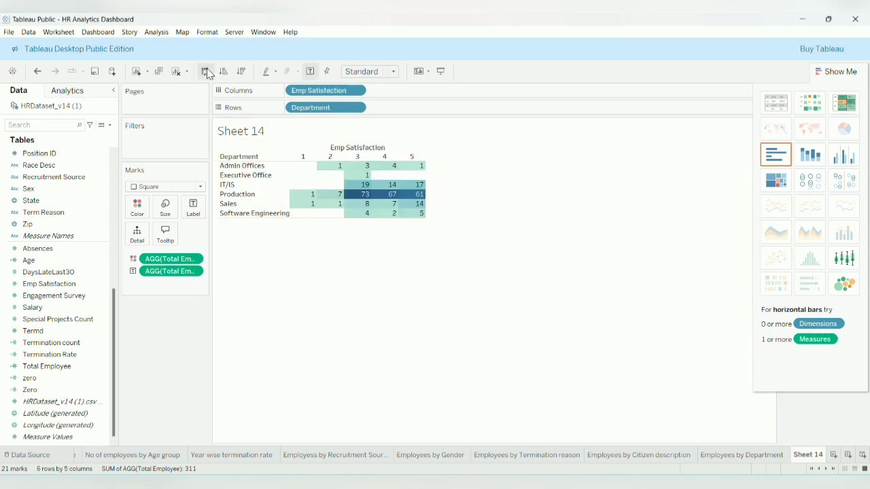
click(371, 71)
click(361, 112)
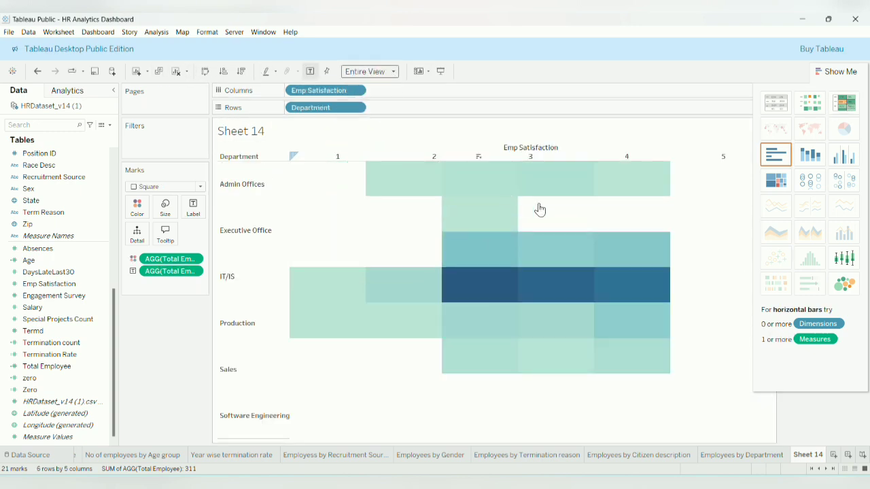
- Show row and column grand totals in the Employees by Departments highlight table
click(835, 72)
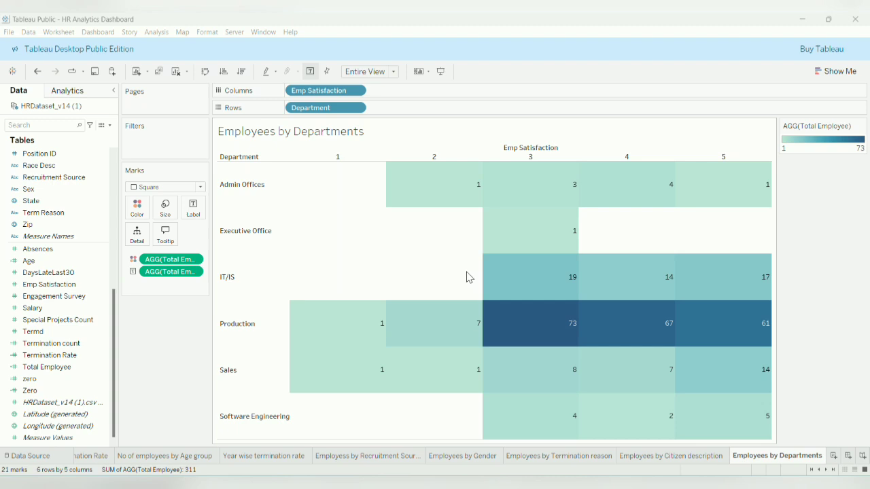
mouse_move(533, 283)
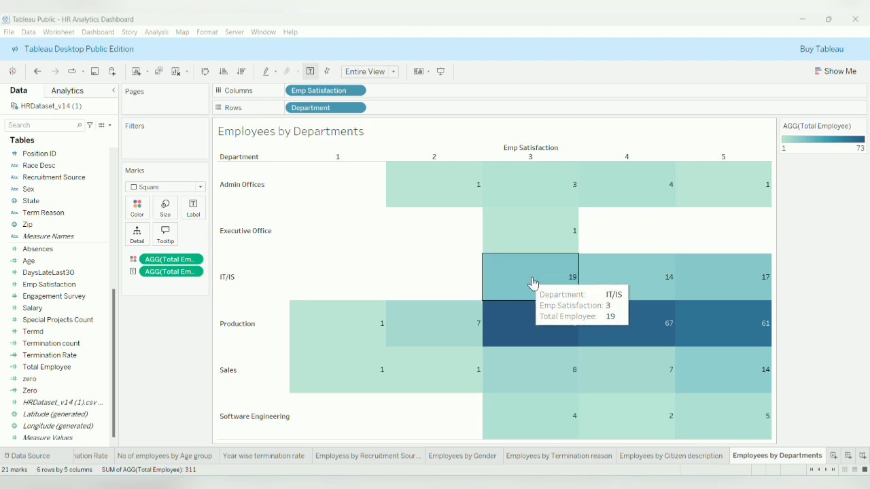
click(156, 33)
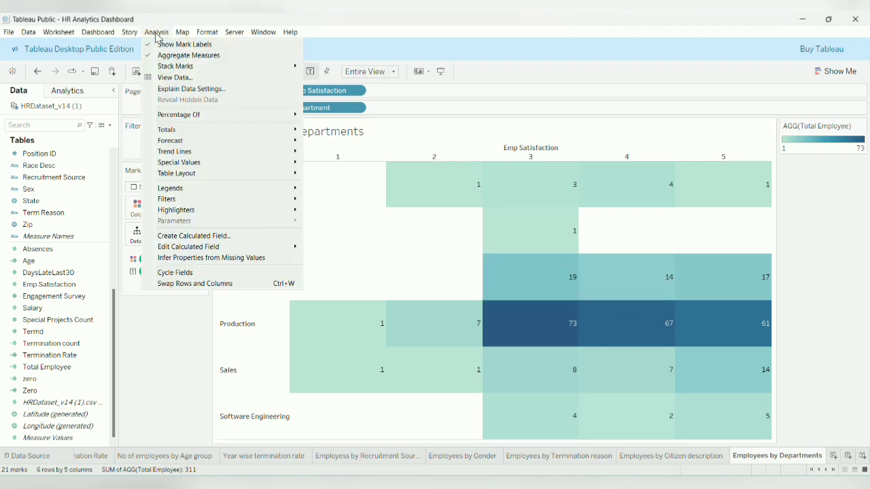
mouse_move(205, 130)
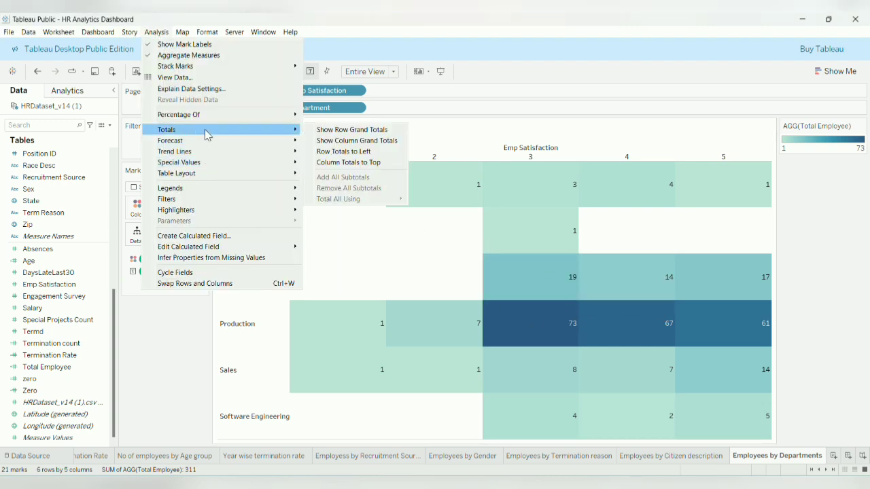
click(351, 130)
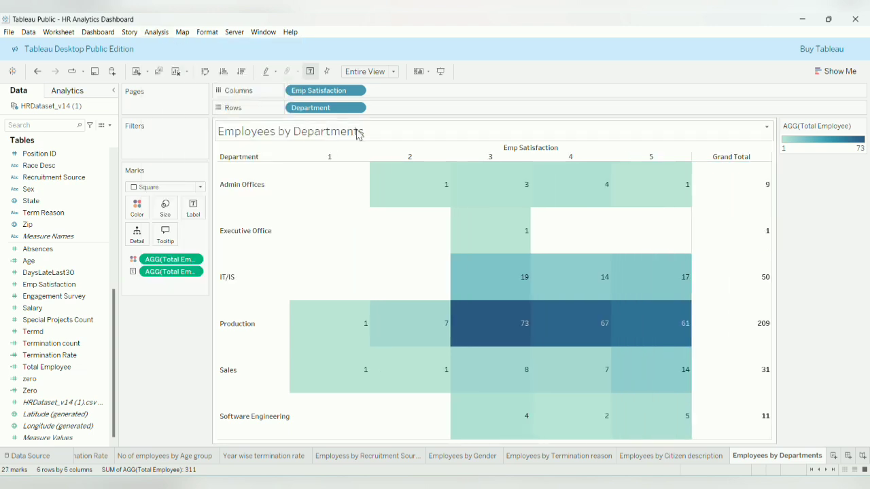
click(157, 32)
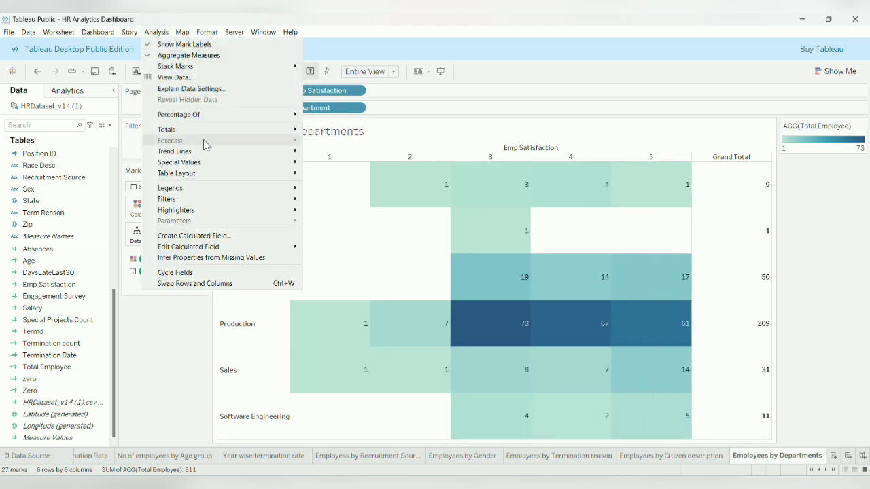
mouse_move(208, 130)
click(345, 140)
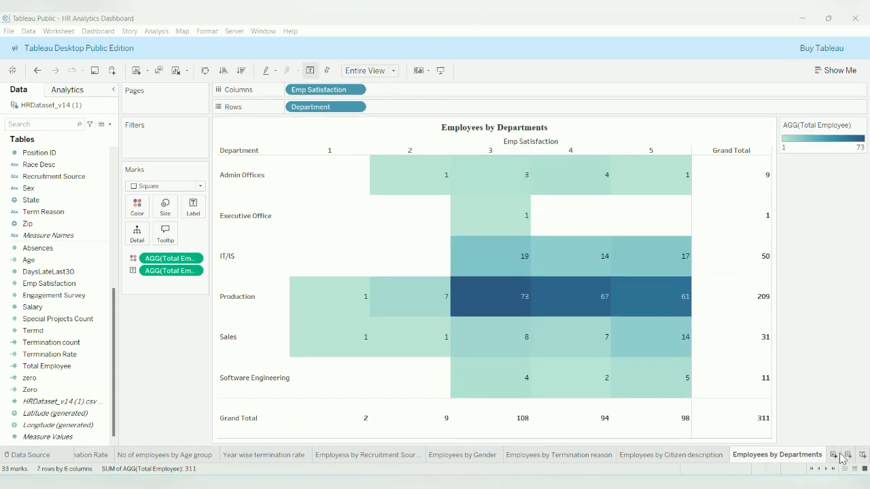
- Create a new worksheet charting Total Employee on columns against Marital Desc on rows
click(835, 455)
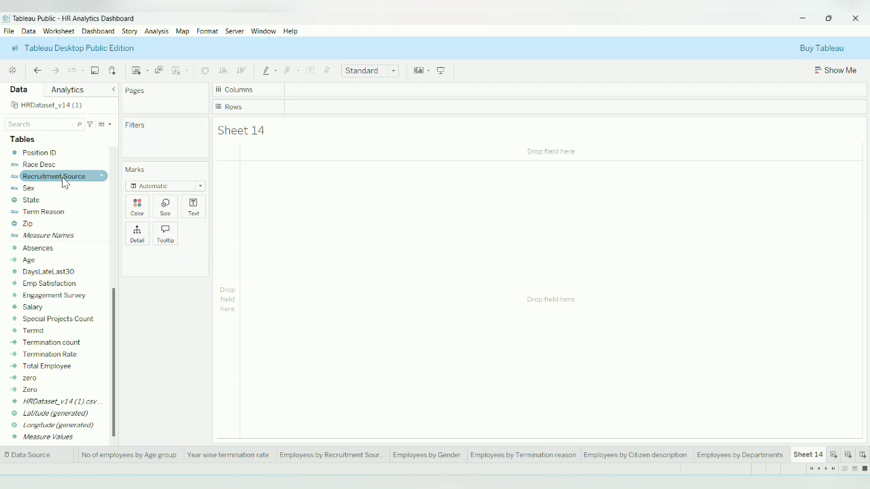
drag(64, 366, 333, 93)
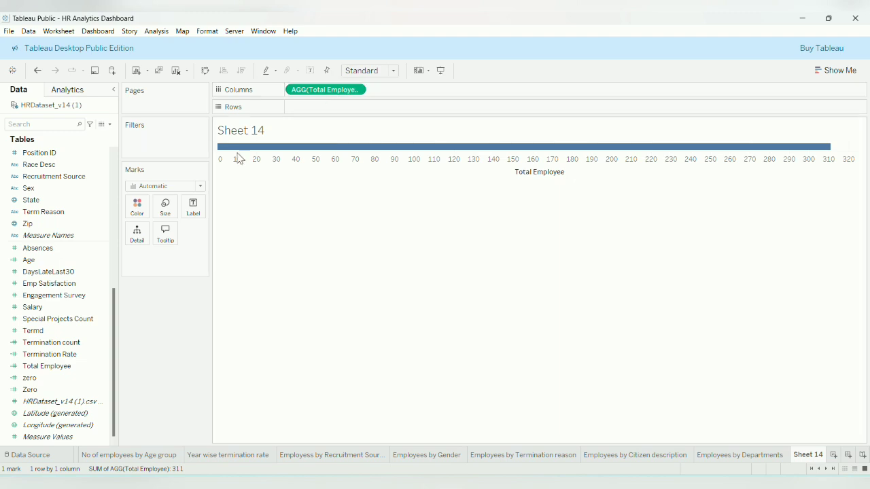
scroll(47, 299, up, 6)
scroll(53, 316, up, 2)
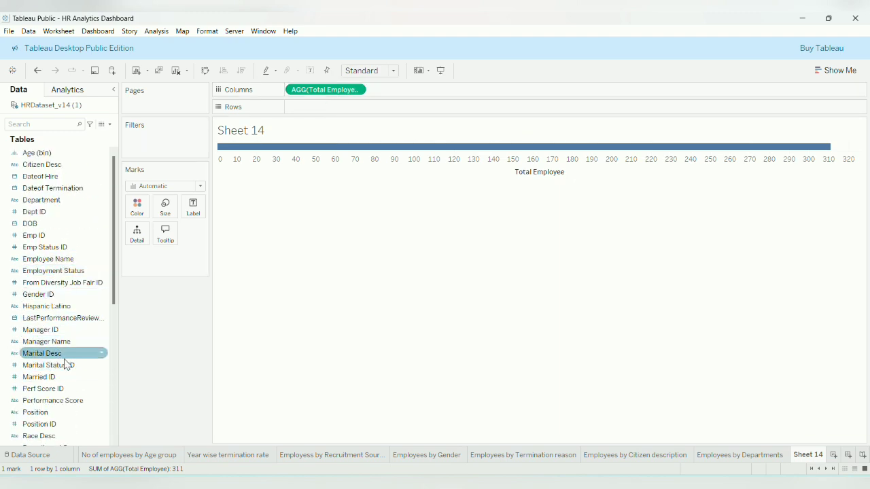
drag(61, 354, 335, 110)
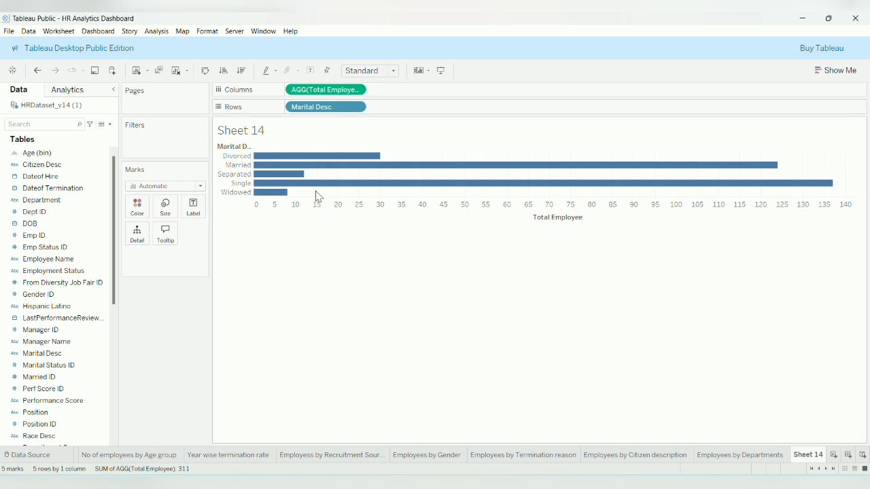
- Fit the marital status bar chart to Entire View and label its bars with Total Employee
click(391, 70)
click(378, 112)
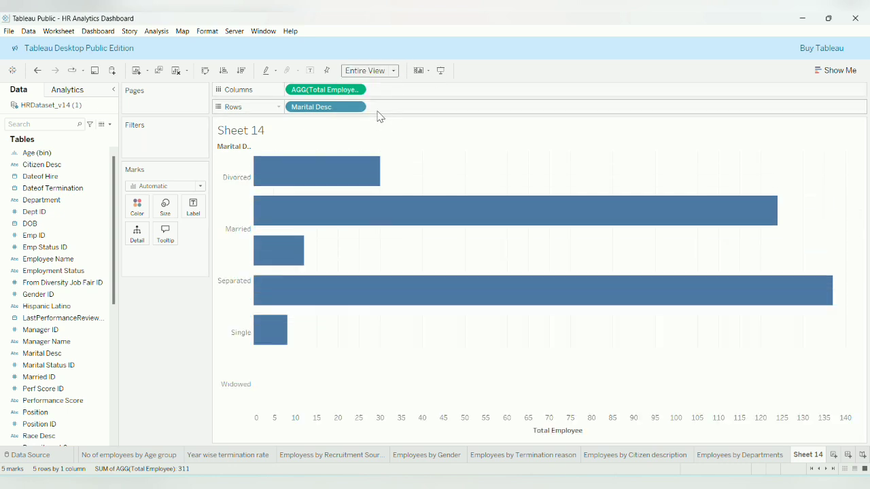
scroll(61, 381, down, 6)
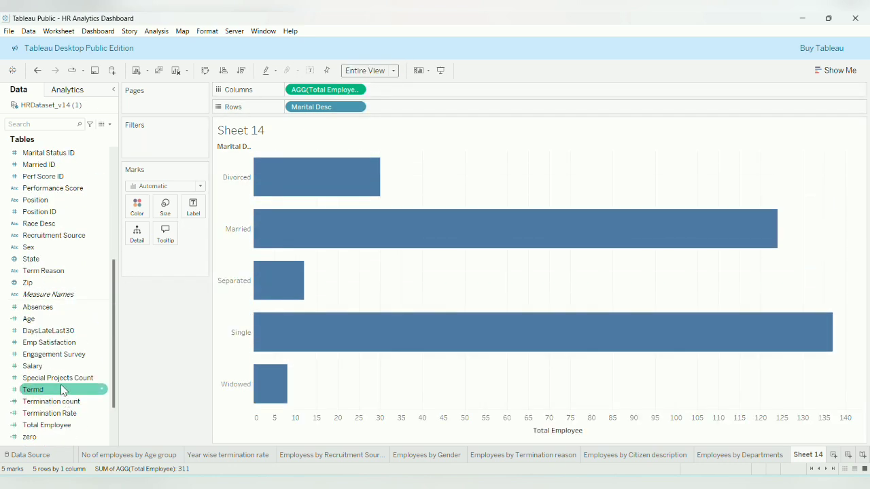
drag(65, 423, 195, 206)
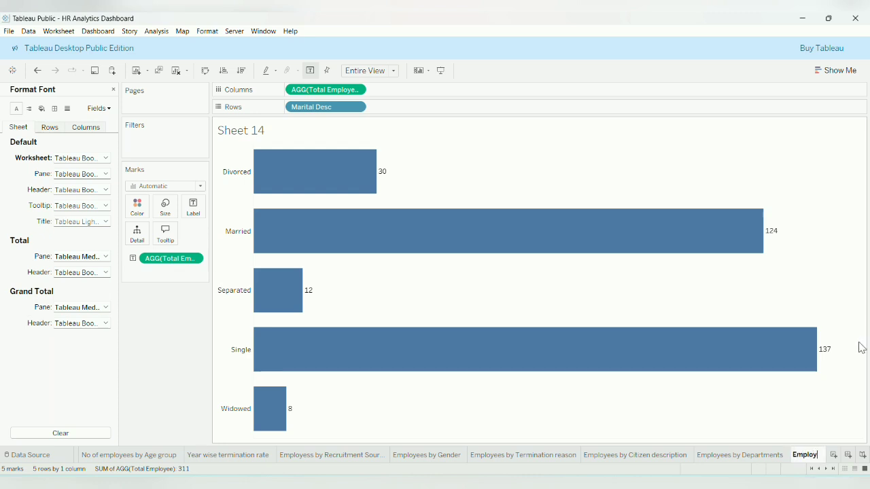
- Name the marital status worksheet "Employess by Marital Status"
text(ess by )
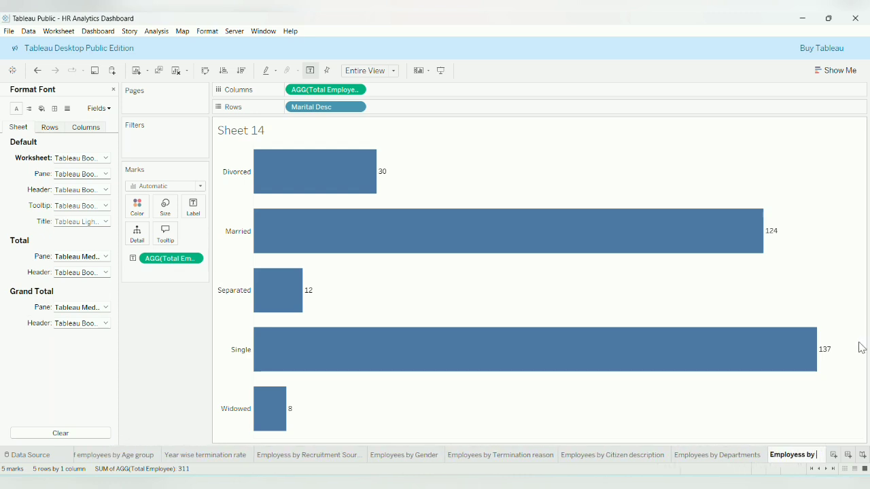
text(Mar)
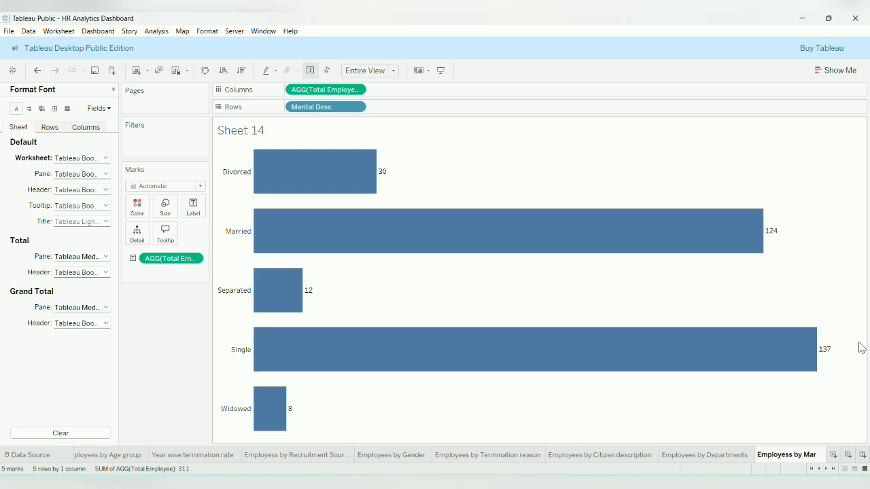
text(ital)
text( Status)
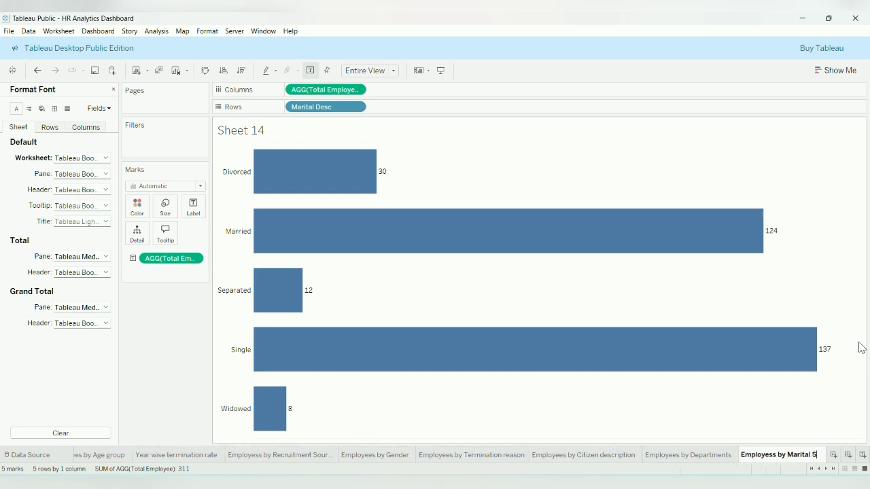
key(Return)
mouse_move(795, 340)
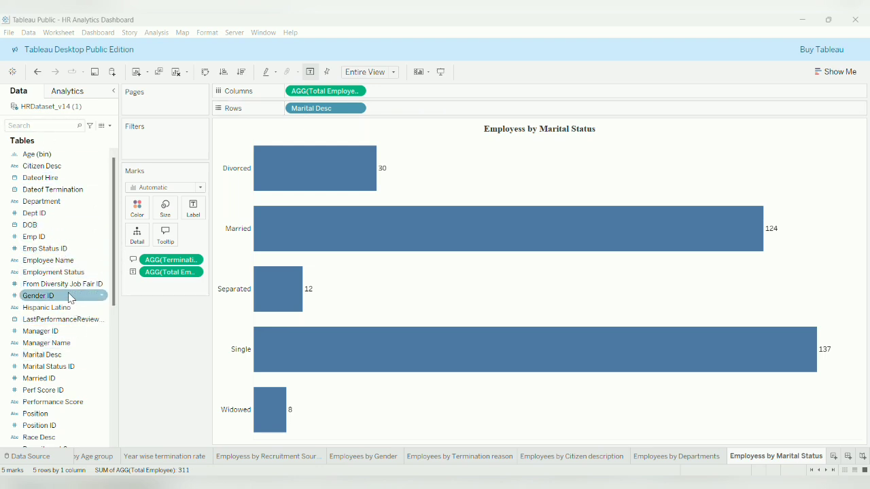
- Add a Sex filter covering F and M to the marital status chart and show it as a Single Value (dropdown)
scroll(71, 297, down, 2)
mouse_move(72, 391)
mouse_down()
mouse_move(146, 161)
mouse_move(180, 147)
mouse_up()
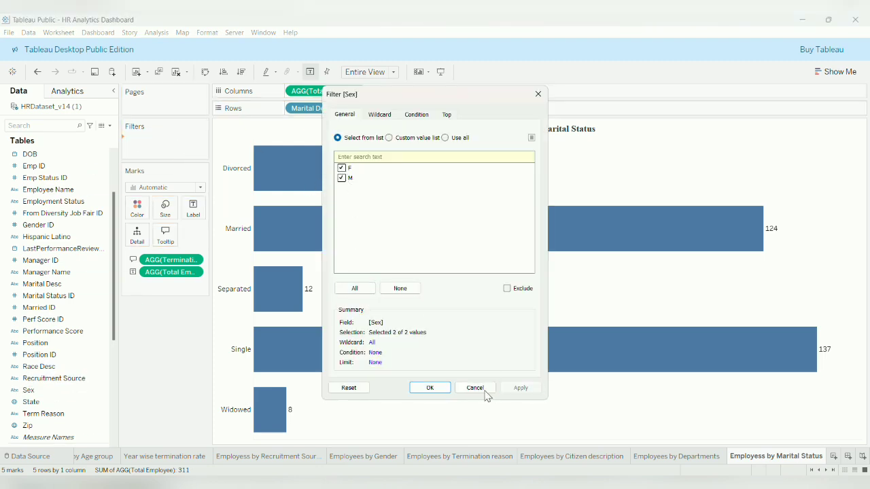
click(435, 390)
click(196, 143)
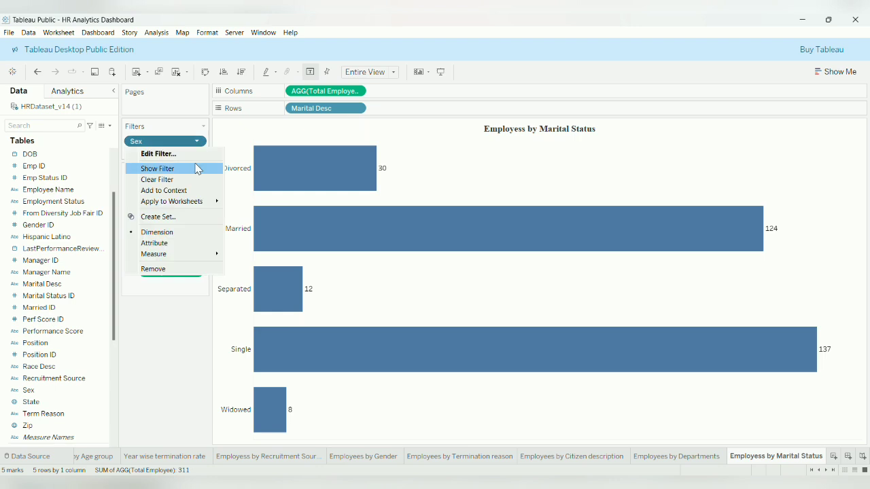
click(184, 176)
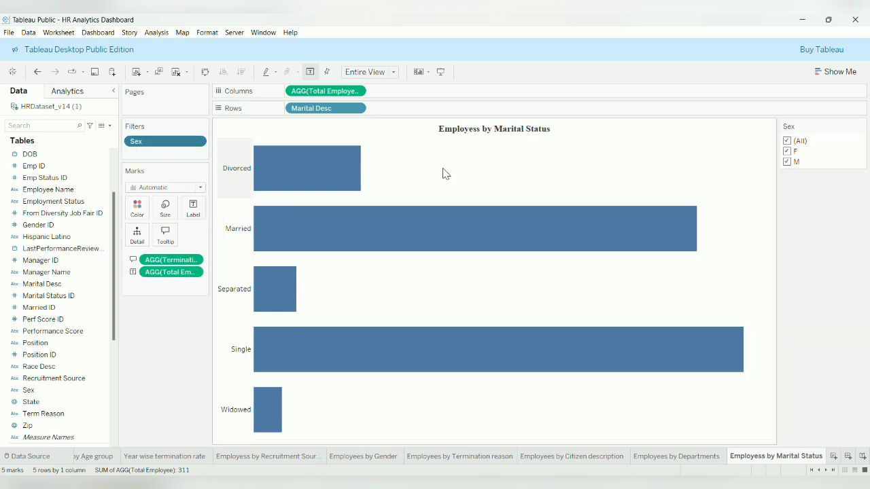
click(861, 127)
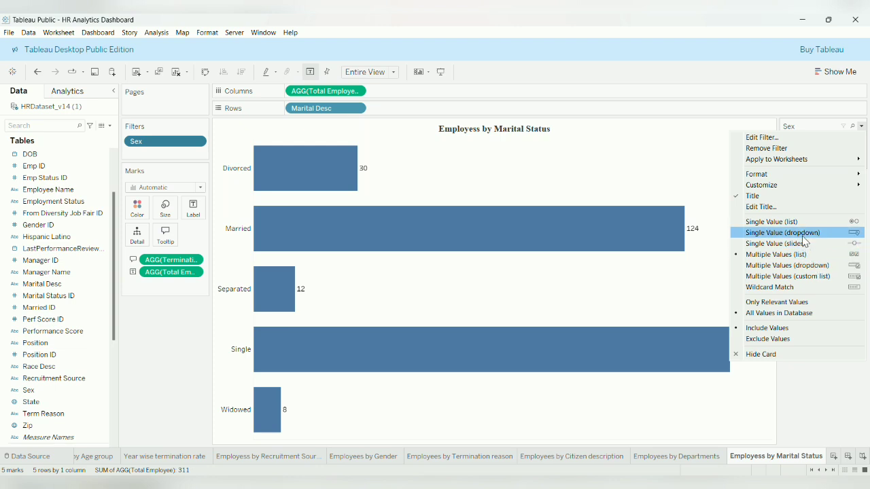
click(782, 233)
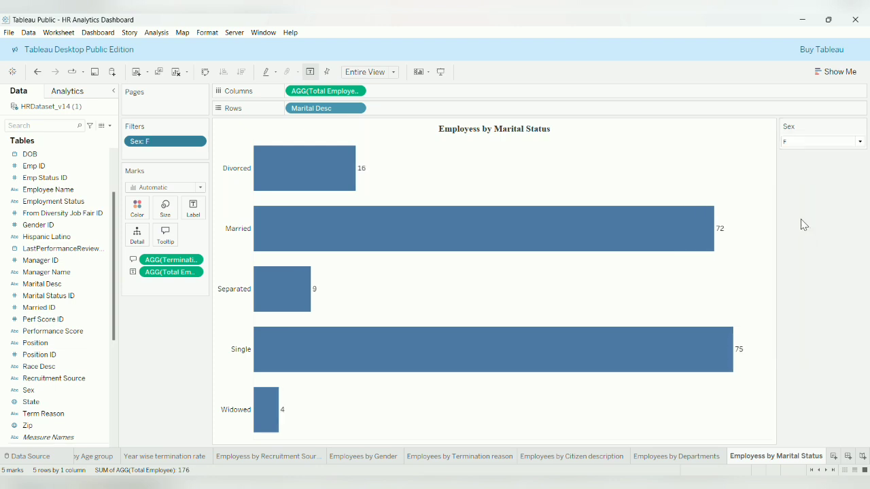
- Filter the marital status chart to M and set the Sex filter back to (All)
click(860, 142)
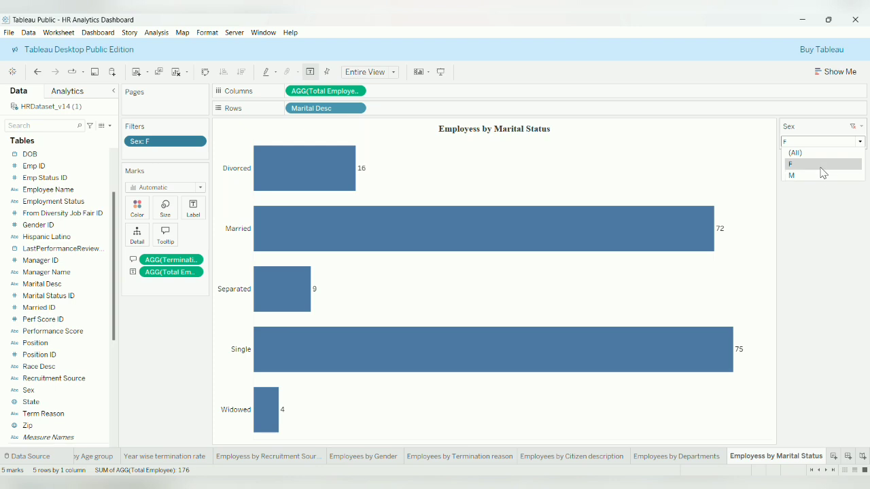
click(819, 176)
click(824, 141)
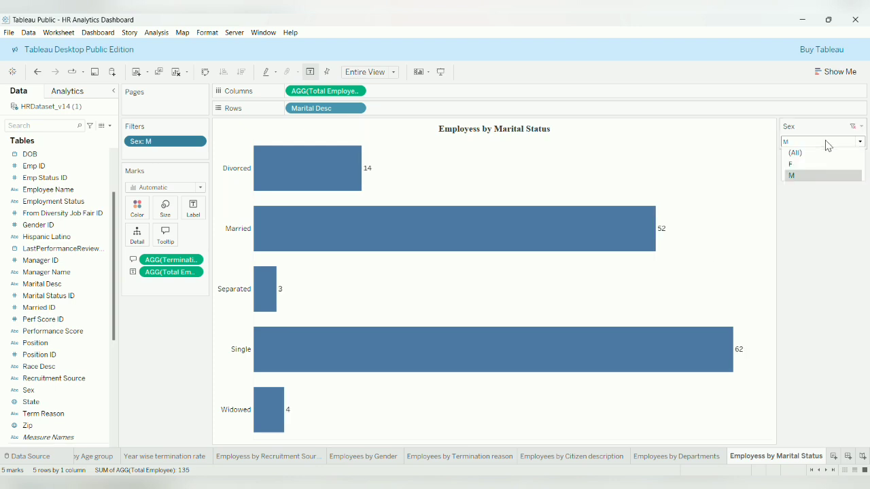
click(805, 153)
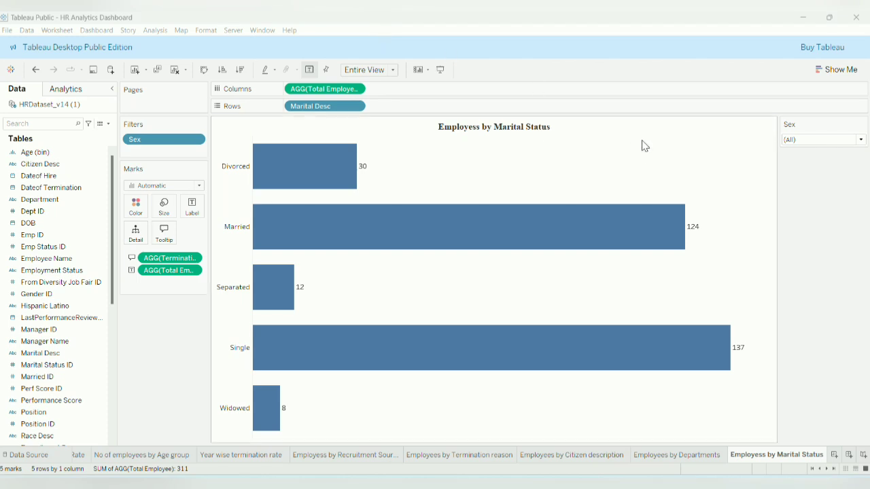
- Create a new worksheet charting Total Employee on columns against Employment Status on rows
click(834, 454)
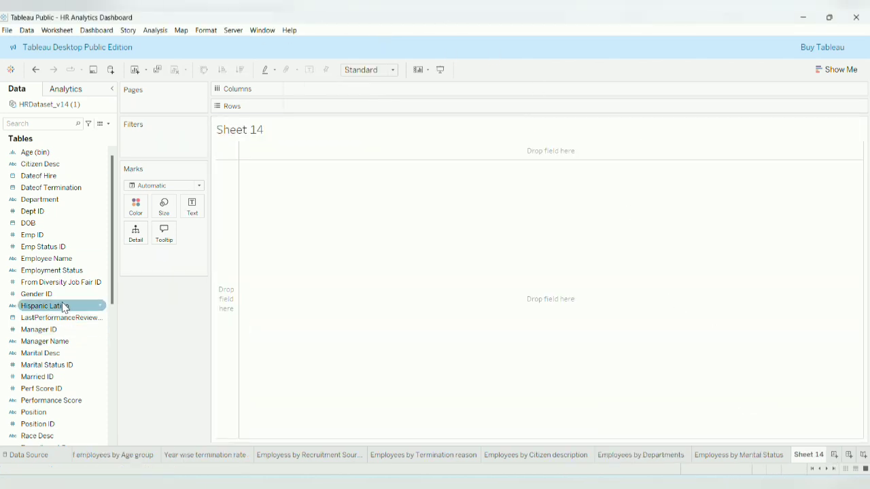
drag(66, 275, 340, 111)
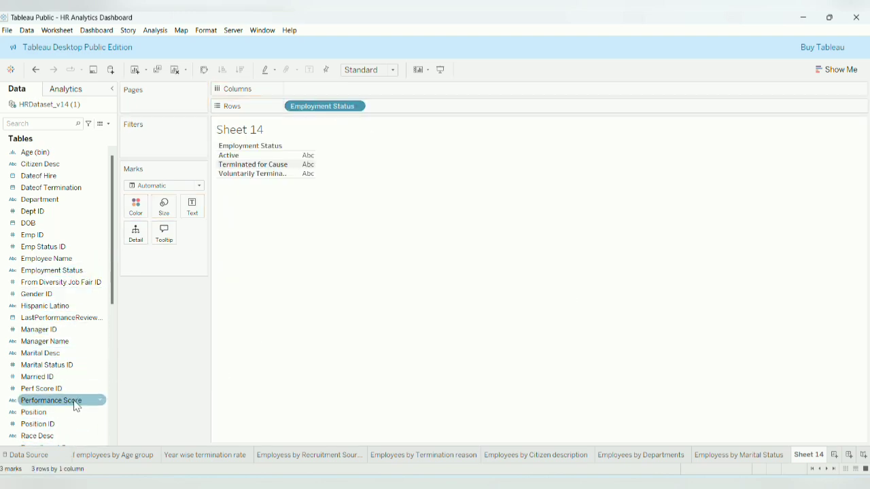
scroll(76, 406, down, 7)
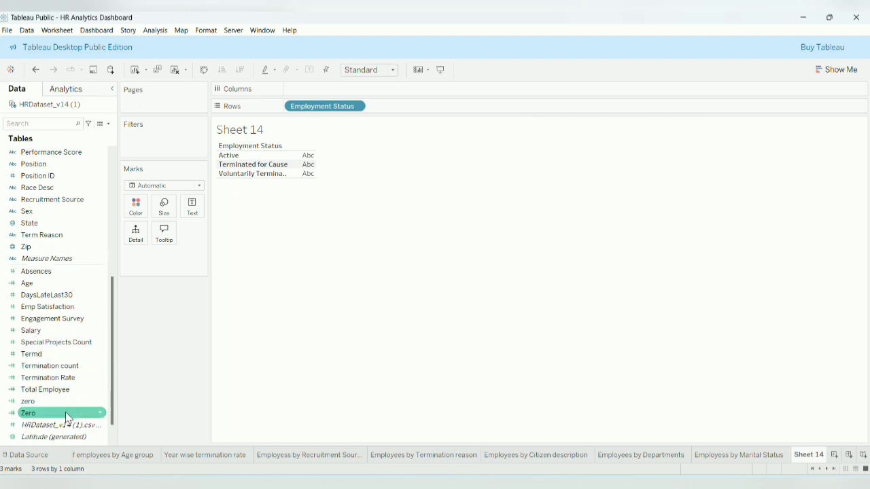
drag(68, 400, 343, 89)
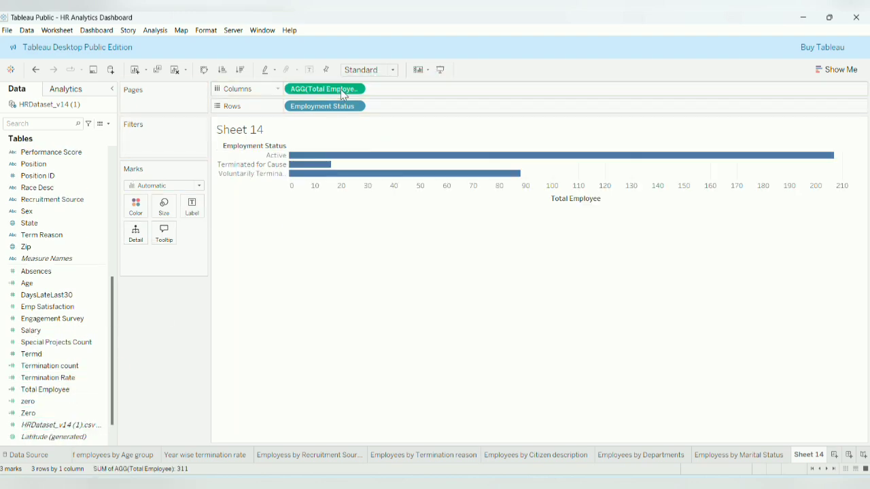
- Convert the Employment Status bar chart to a treemap and fit it to Entire View
click(852, 70)
click(776, 179)
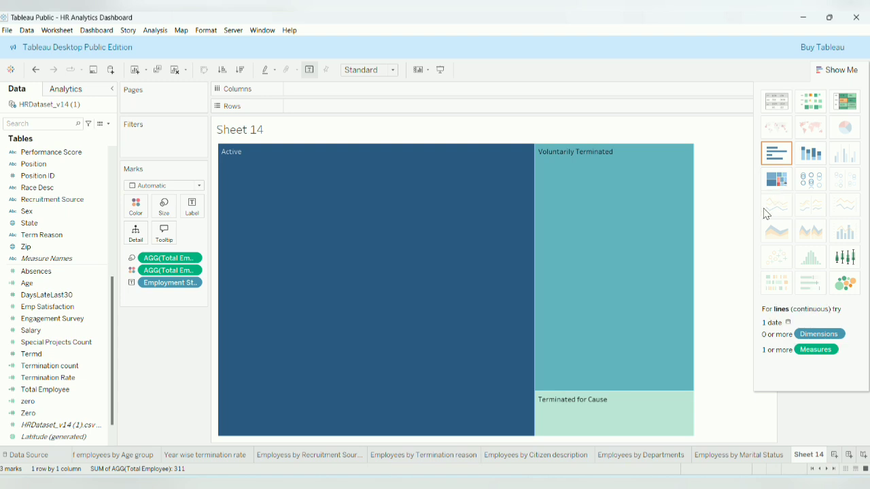
click(393, 70)
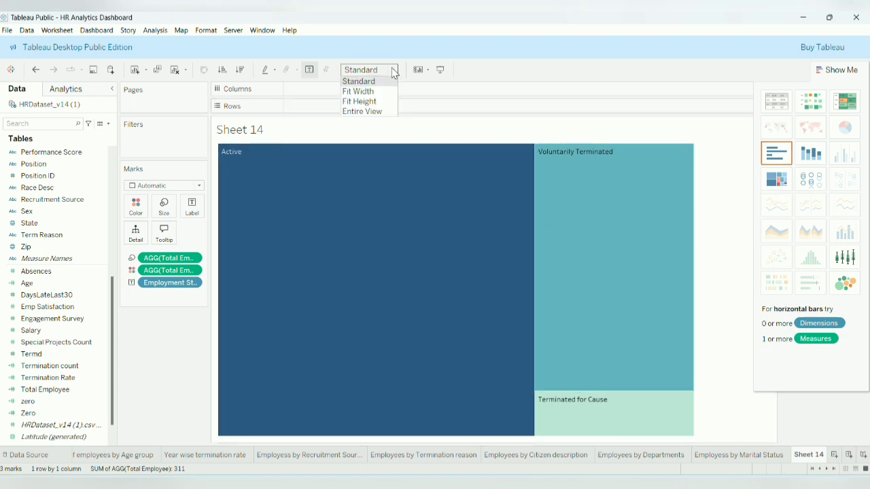
click(376, 112)
click(833, 69)
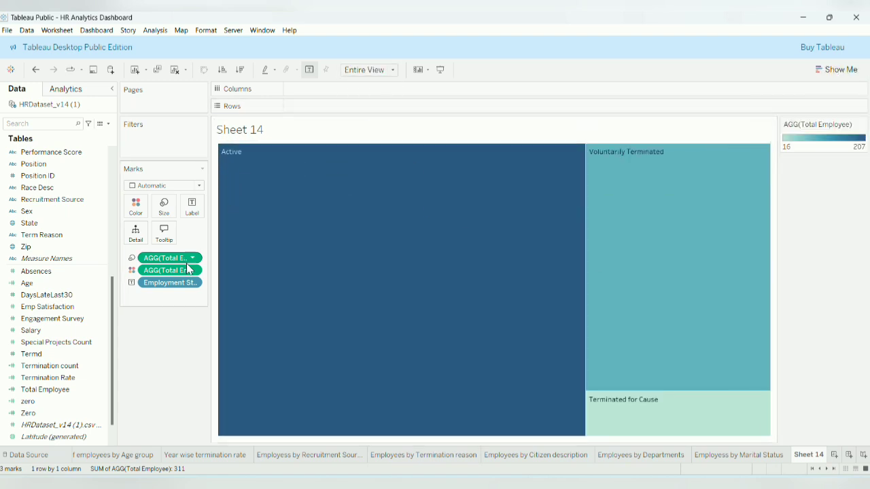
- Add Total Employee labels to the treemap, centred horizontally and vertically, and add Termination count to its tooltip
drag(73, 397, 191, 204)
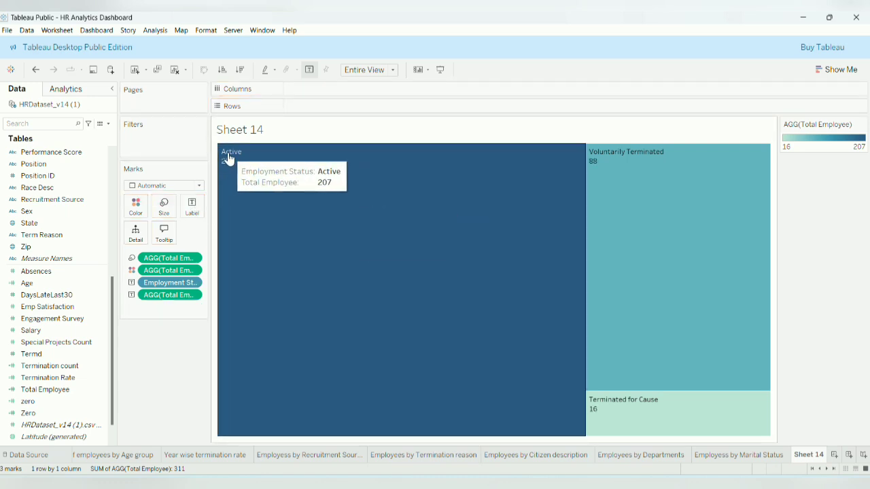
click(193, 207)
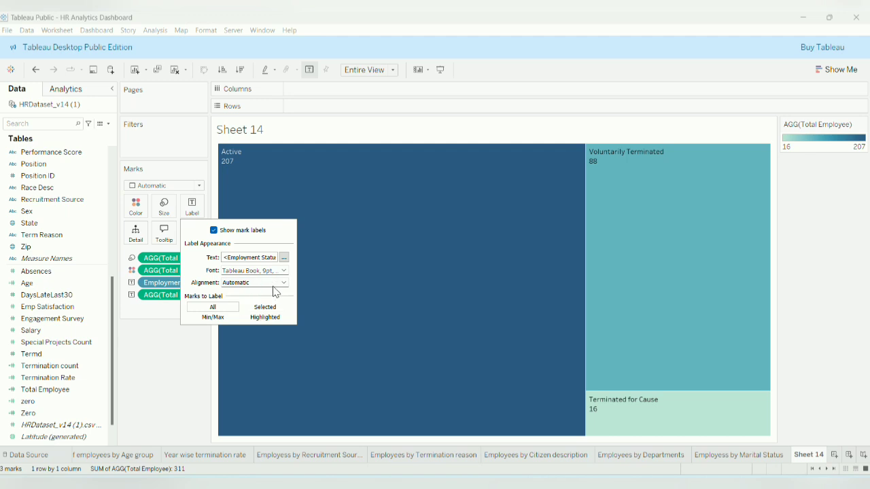
click(282, 283)
click(247, 322)
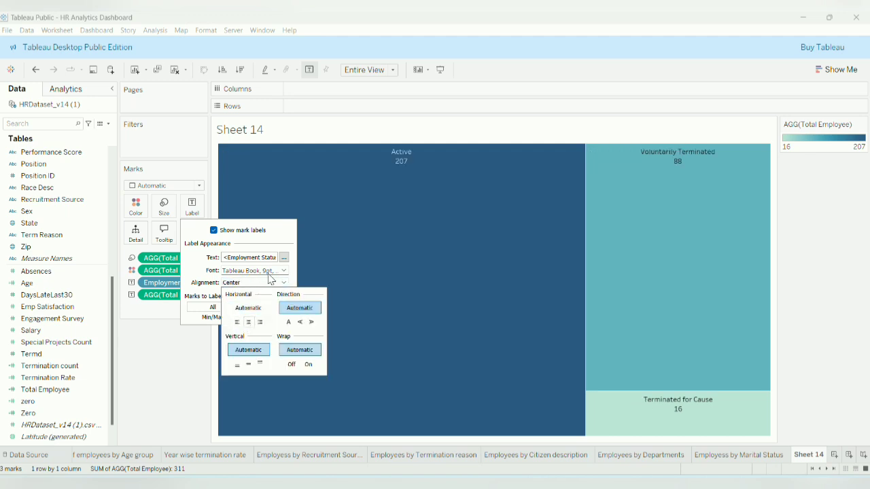
click(248, 365)
click(196, 361)
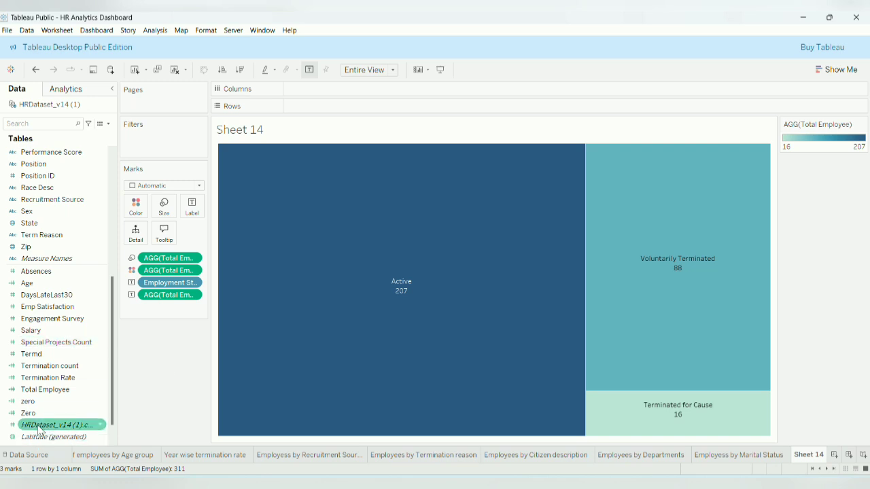
drag(55, 367, 153, 250)
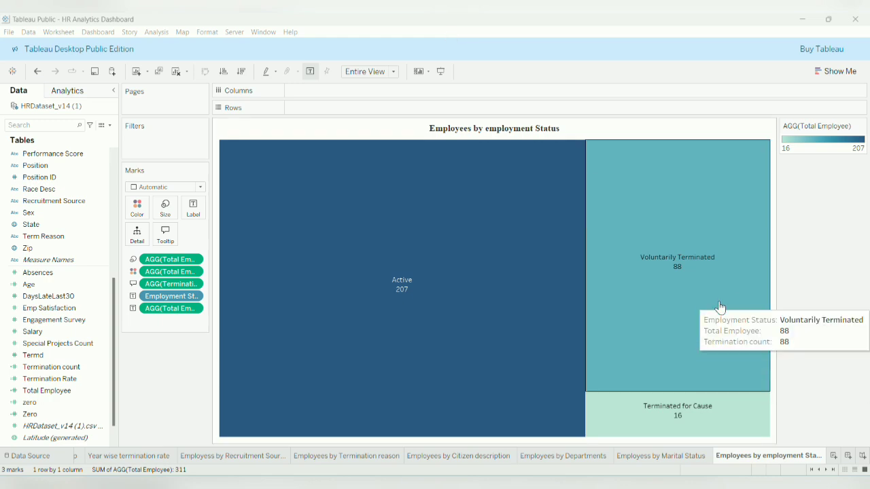
- Create a new dashboard and set its size to Automatic
click(848, 456)
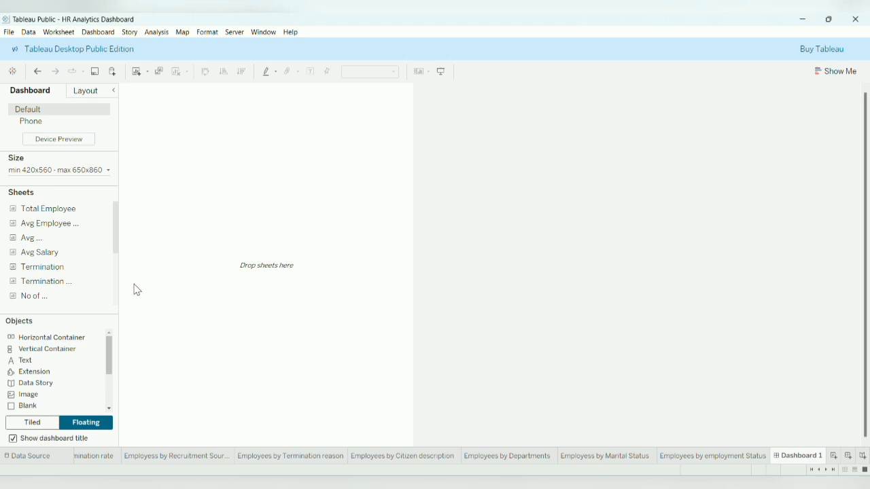
click(65, 171)
click(63, 192)
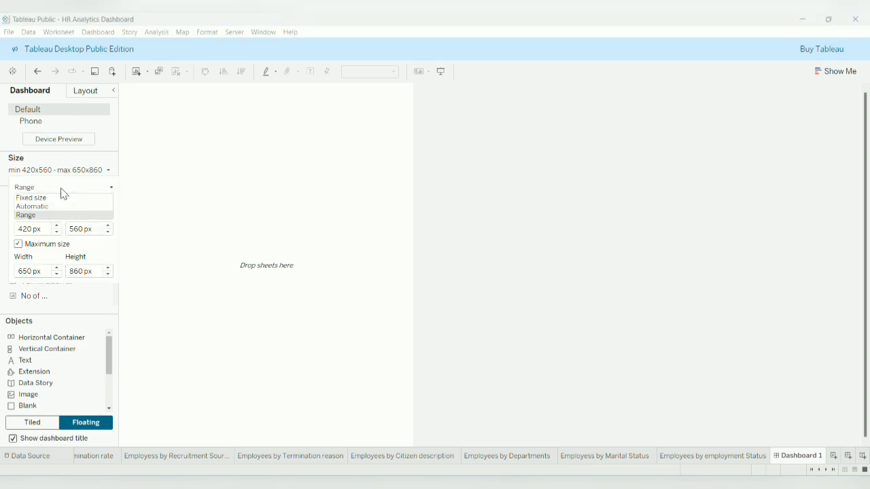
click(41, 206)
click(217, 296)
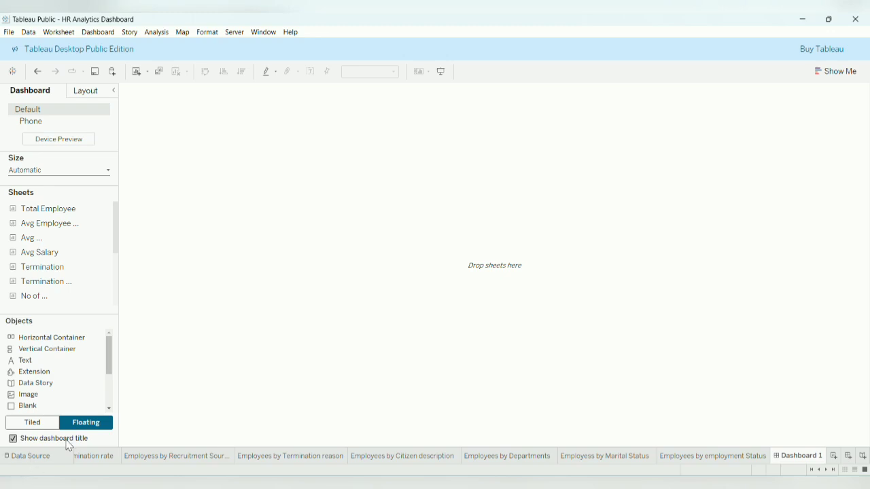
- Show the dashboard title and replace its text with "HR Analytics Daashboard"
click(14, 439)
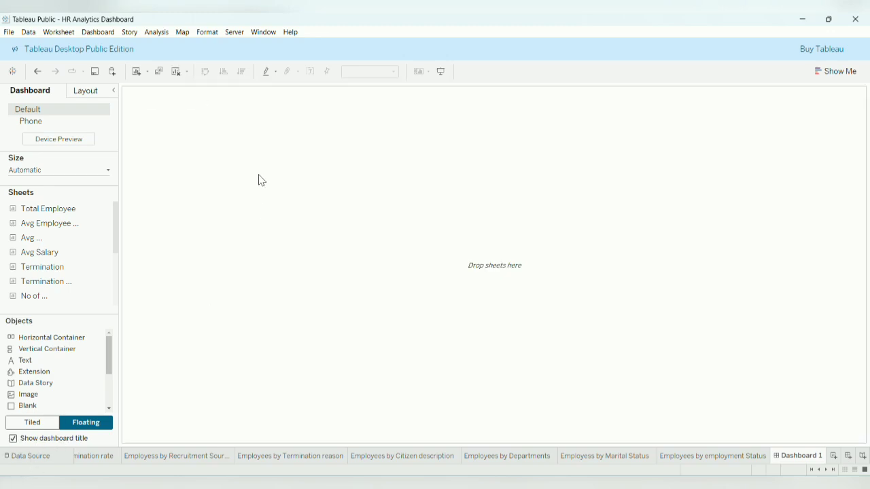
click(13, 439)
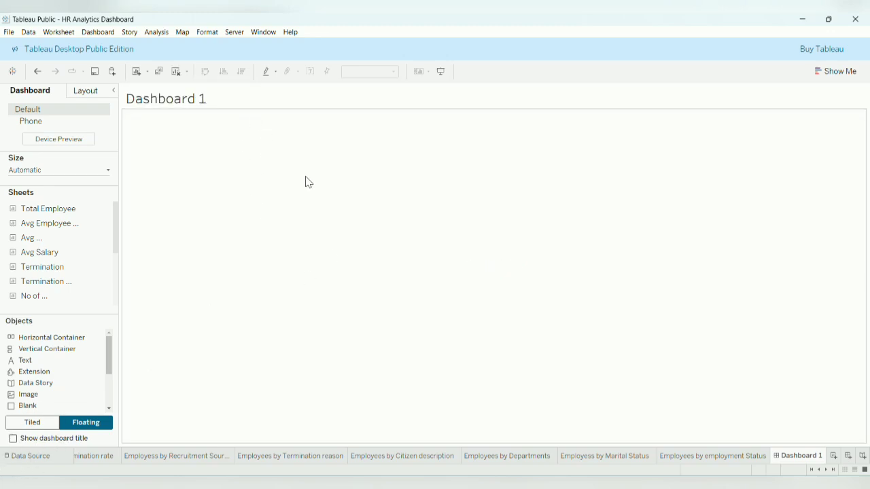
double_click(257, 100)
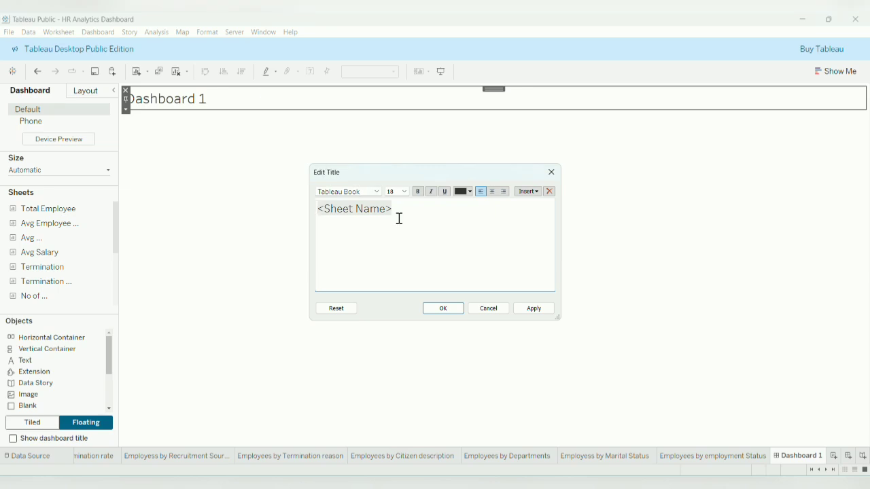
key(ctrl+a)
key(Delete)
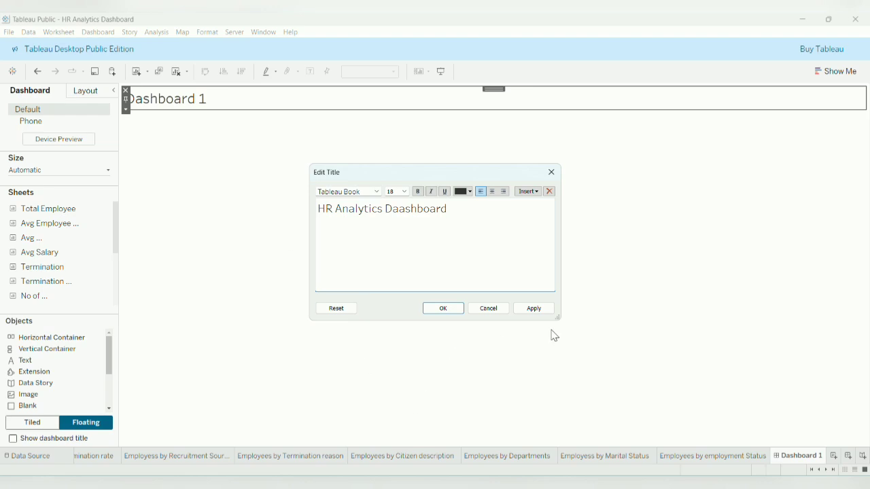
- Format the dashboard title text as Times New Roman, size 20, bold, and apply the change
drag(464, 208, 302, 213)
click(377, 193)
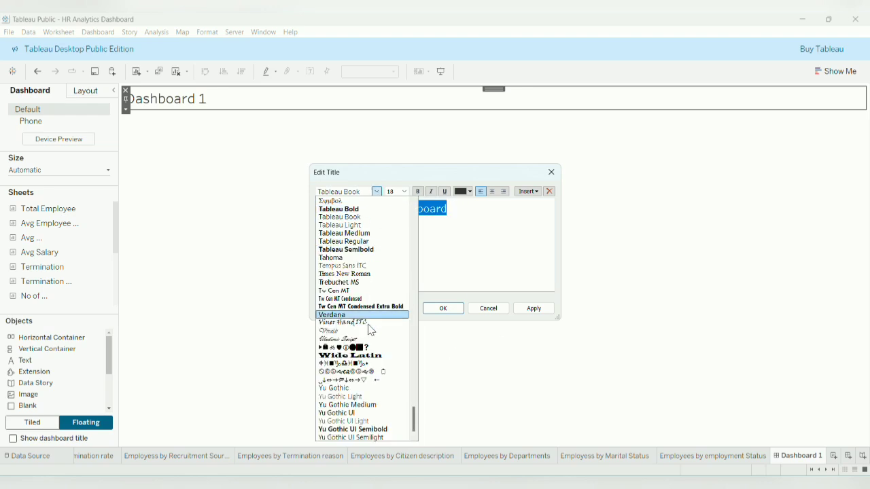
click(367, 276)
click(406, 193)
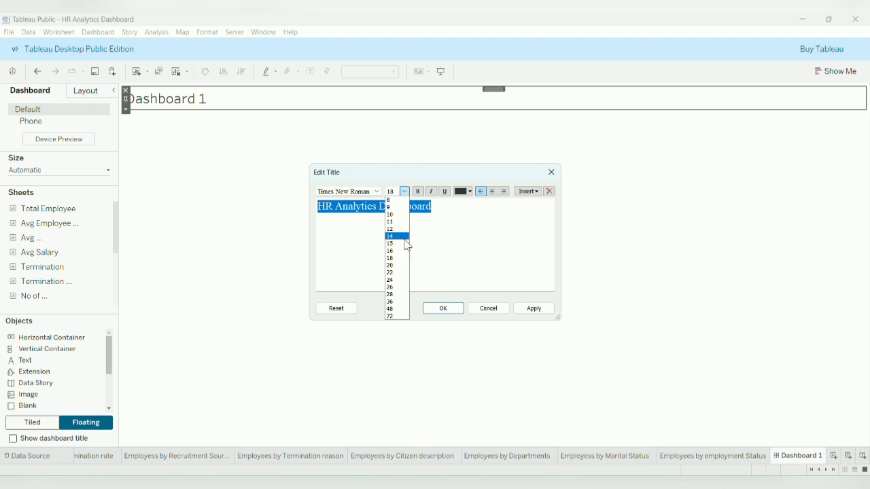
click(407, 264)
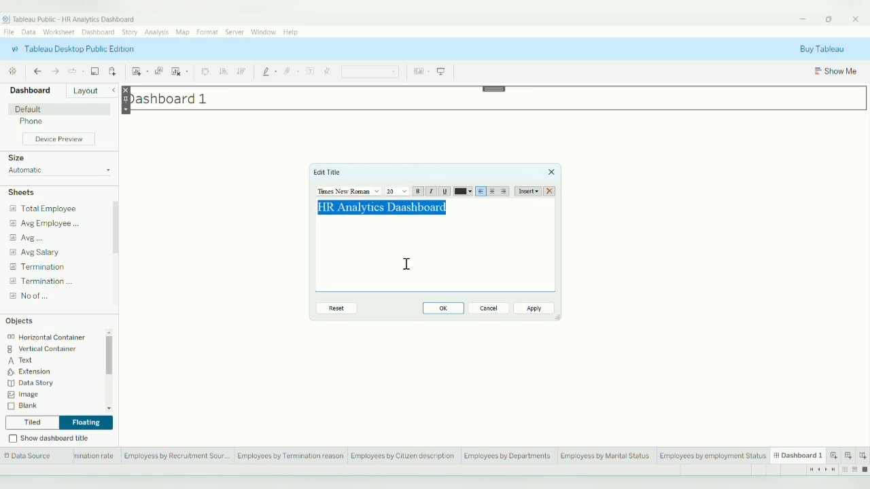
click(418, 193)
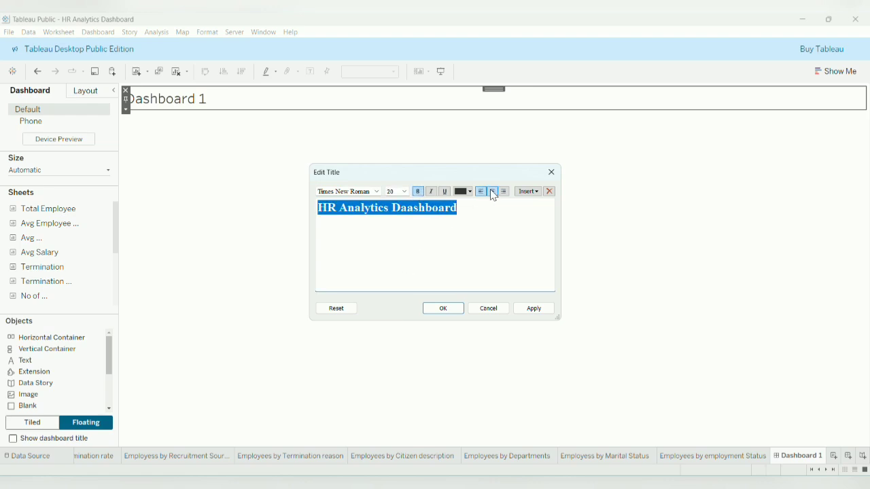
click(419, 195)
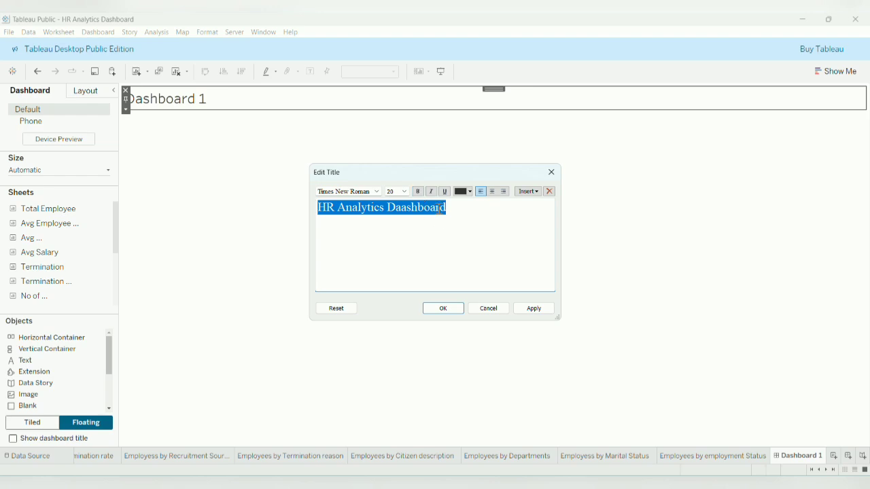
click(418, 192)
click(536, 307)
click(454, 307)
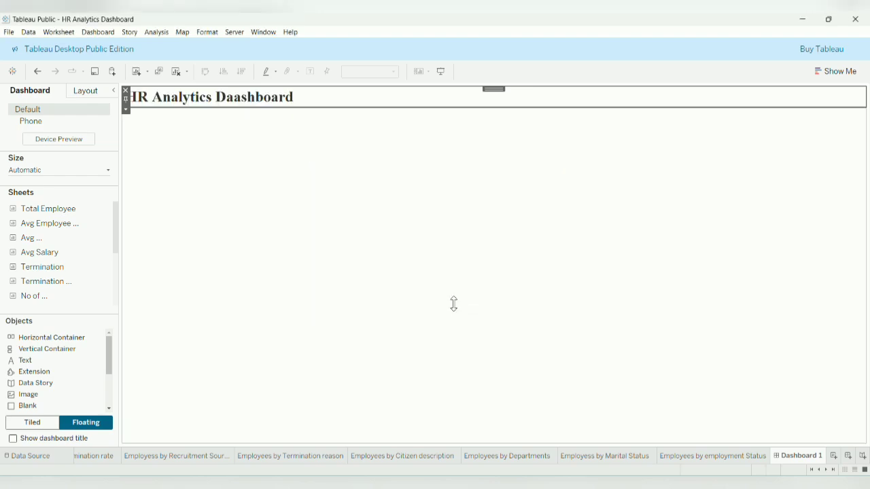
- Increase the dashboard title's height to about 56 px and give it a solid line border
drag(496, 110, 496, 113)
click(312, 100)
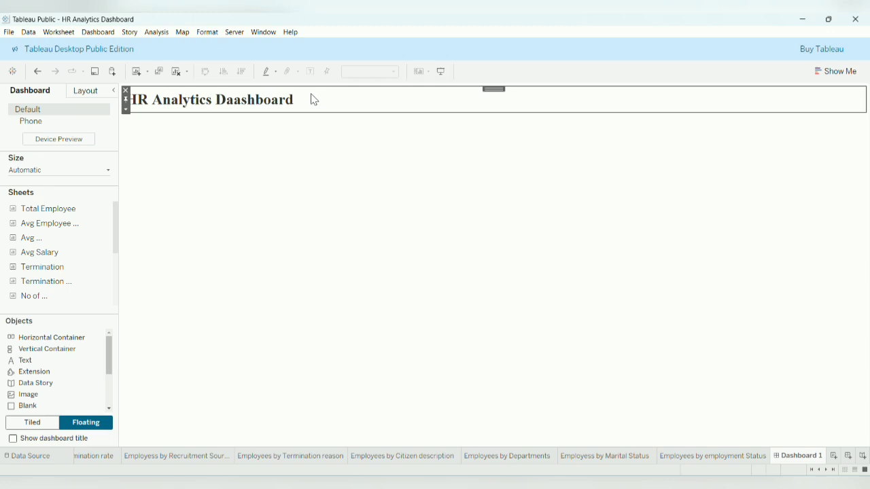
right_click(313, 100)
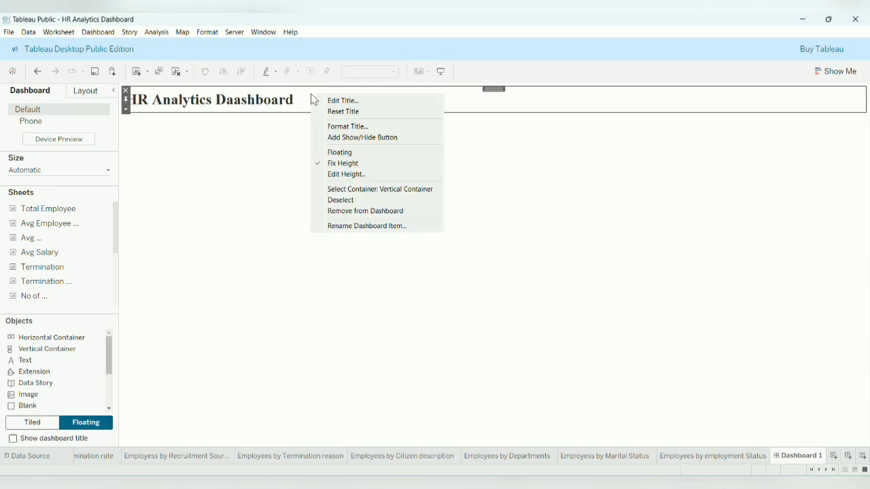
click(97, 95)
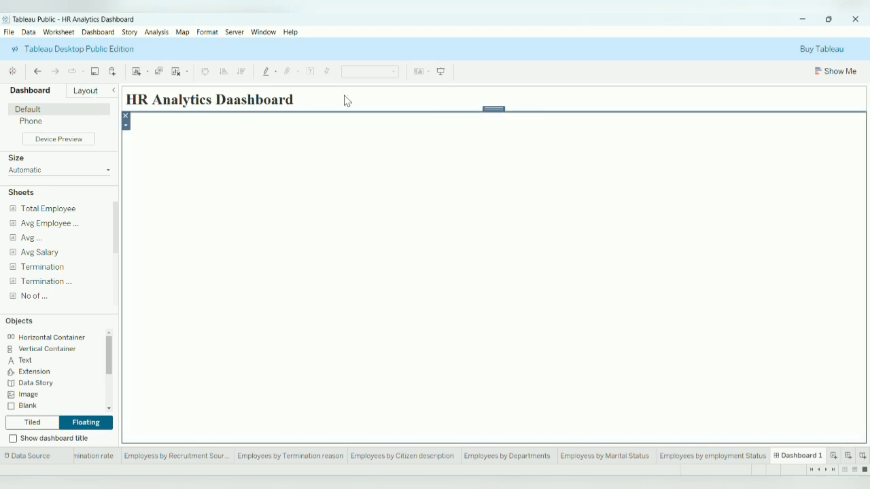
click(85, 91)
click(73, 260)
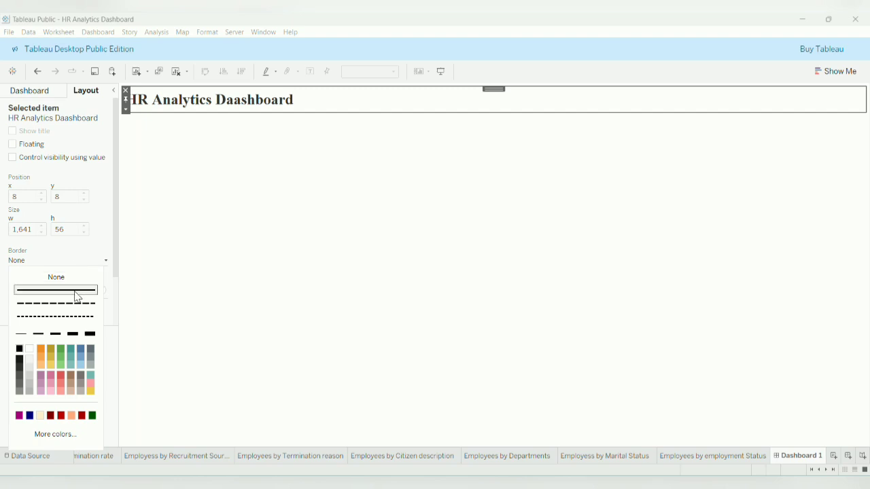
click(73, 292)
- Give the empty tiled container below the title a solid line border
click(276, 290)
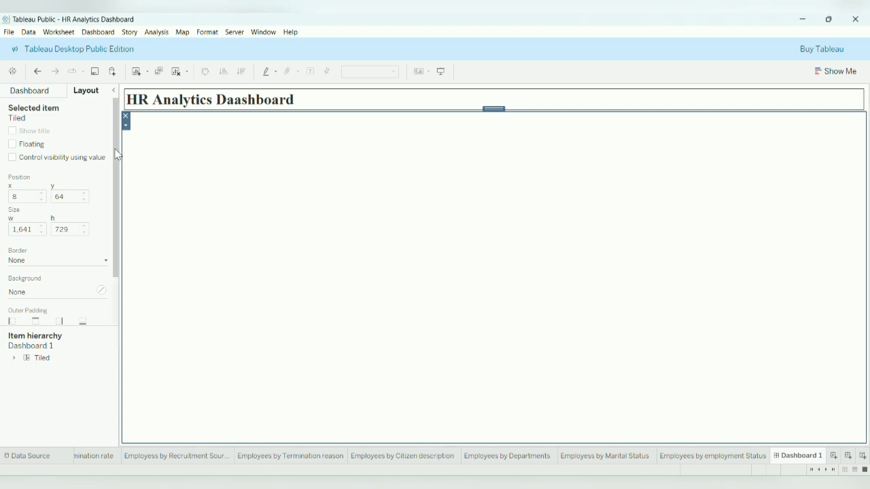
click(64, 262)
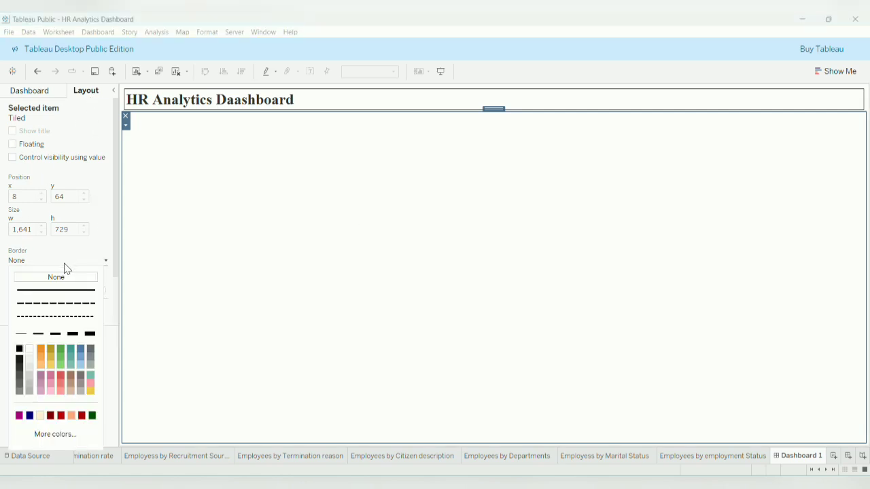
click(246, 299)
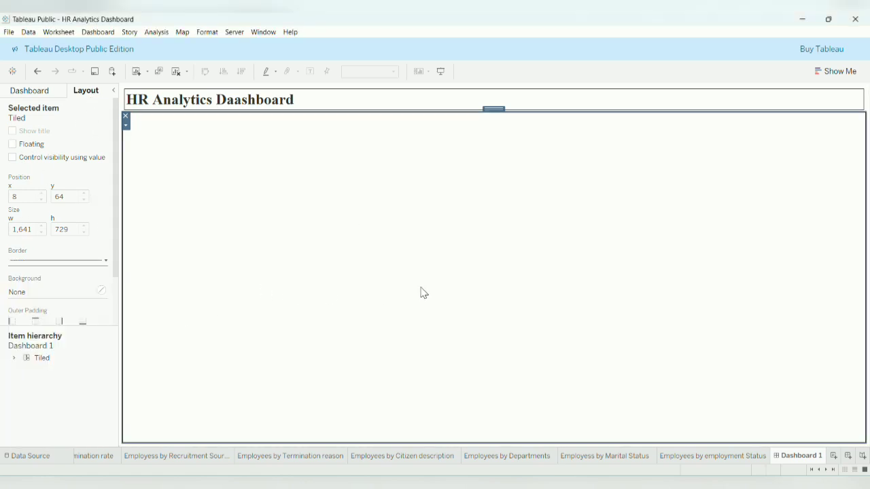
- Place the Total Employee sheet floating just below the title's start and resize it to about 245 by 144 px
click(45, 94)
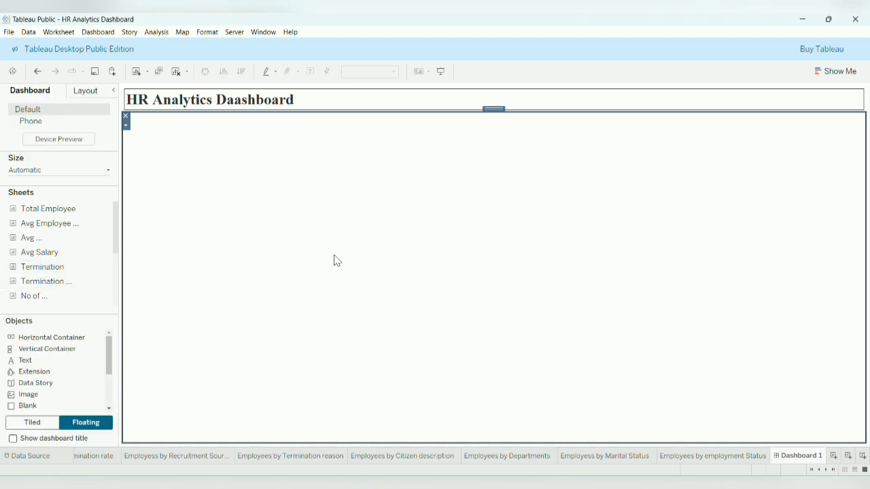
drag(43, 266, 101, 277)
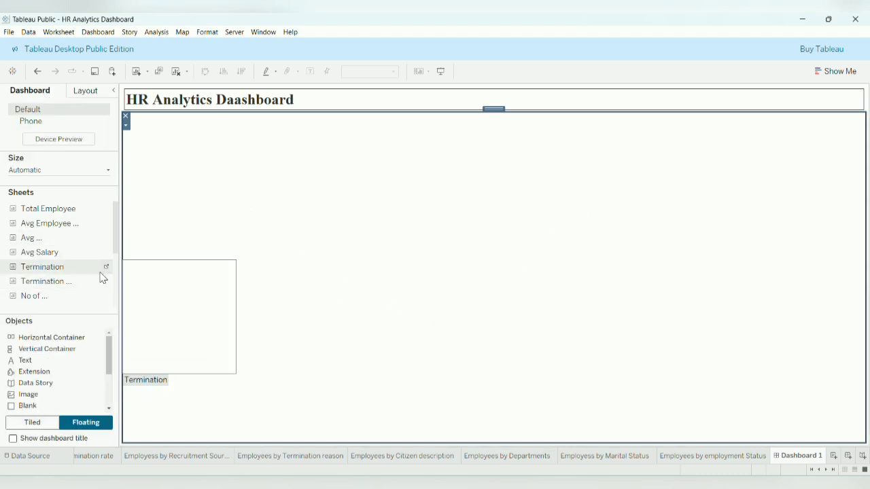
drag(48, 208, 129, 120)
drag(375, 234, 239, 184)
click(213, 165)
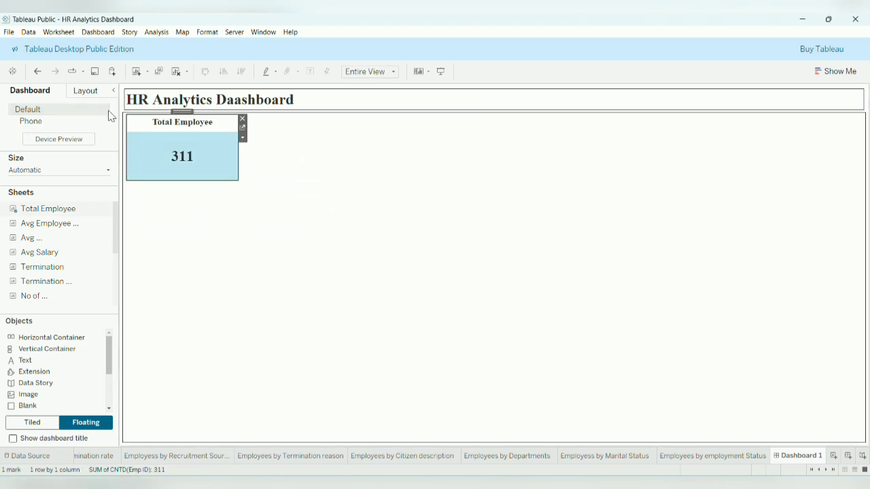
- Give the floating Total Employee card a solid line border
click(96, 92)
click(75, 267)
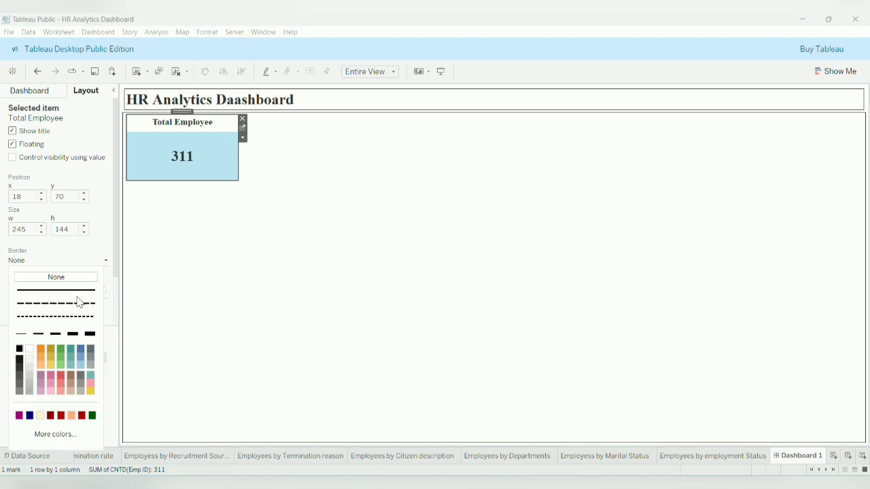
click(223, 301)
click(212, 155)
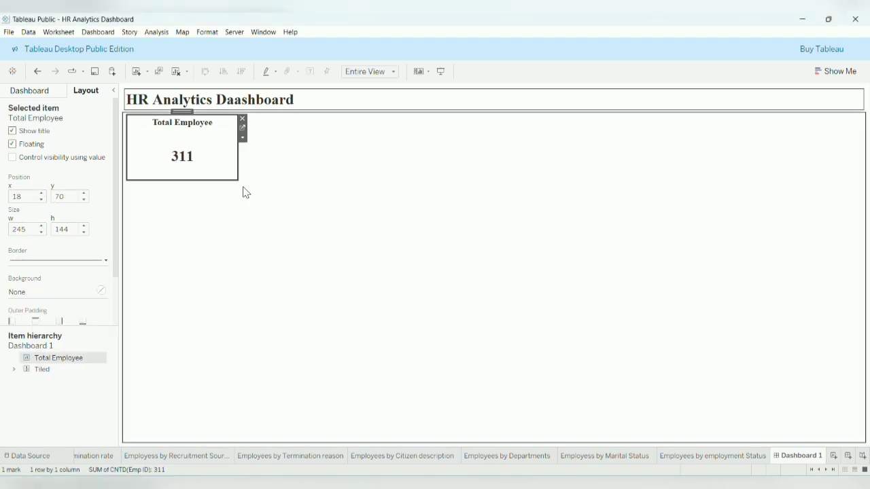
click(284, 223)
click(220, 145)
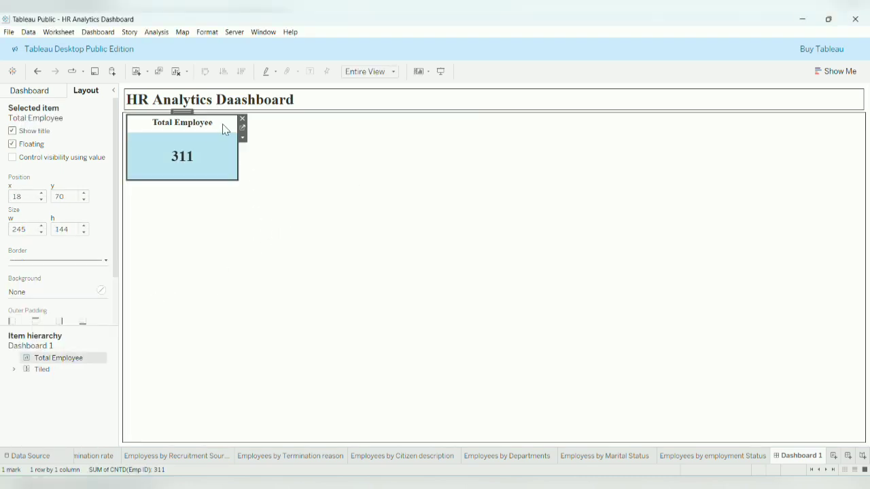
right_click(223, 123)
click(272, 220)
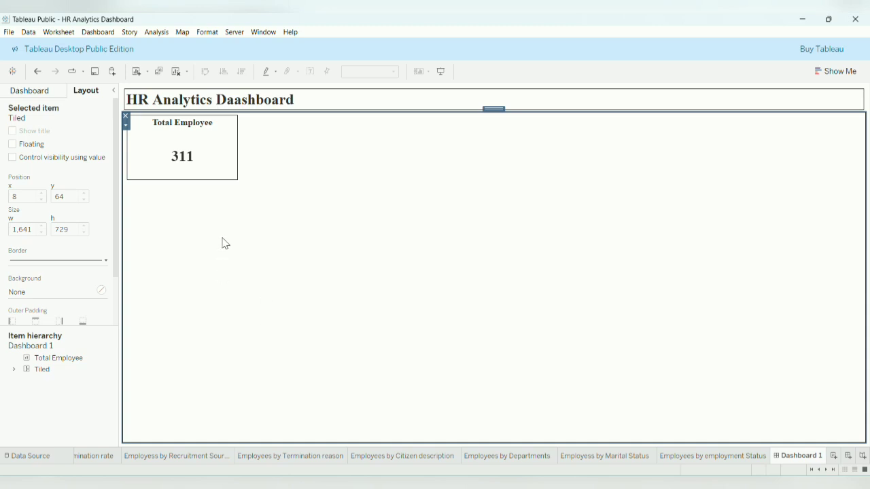
- Place the Termination sheet floating beside the Total Employee card and shrink it to about the same height
click(42, 92)
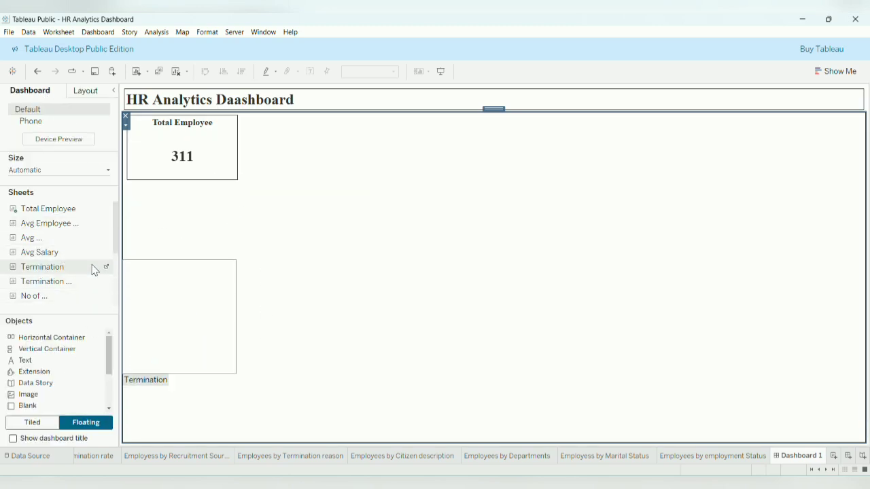
drag(91, 267, 244, 121)
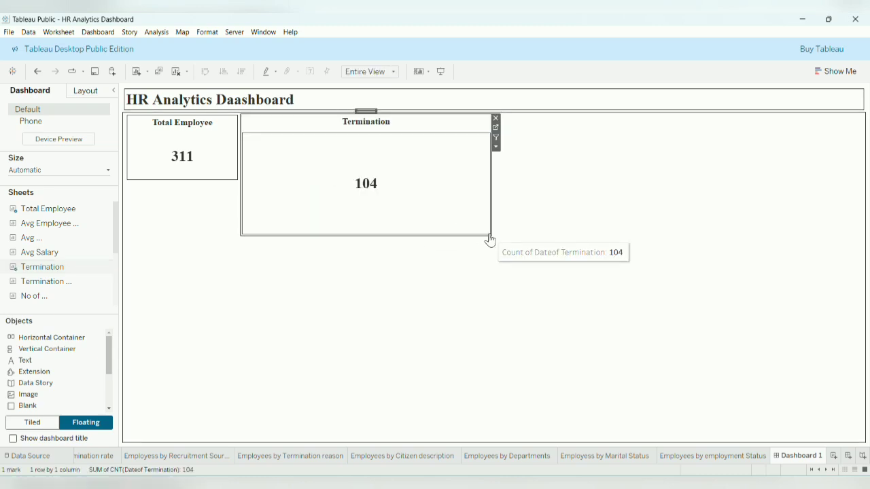
drag(491, 236, 368, 182)
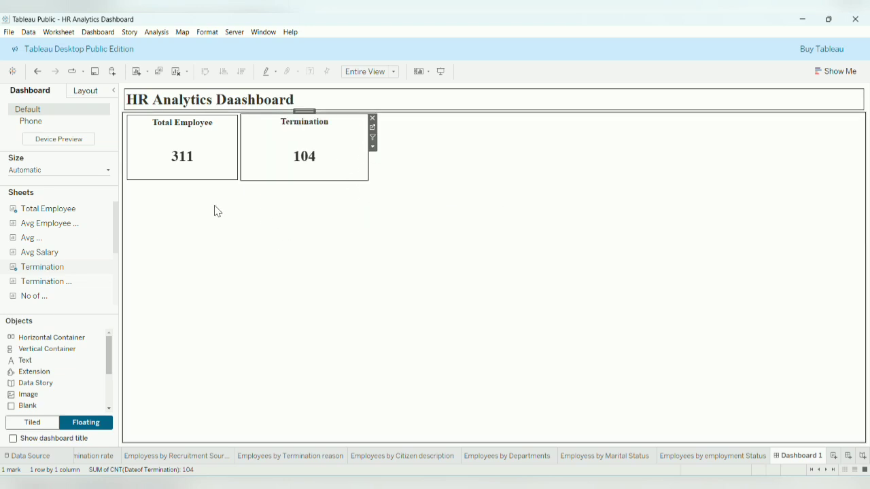
- Give the floating Termination card a solid line border
click(91, 93)
click(41, 262)
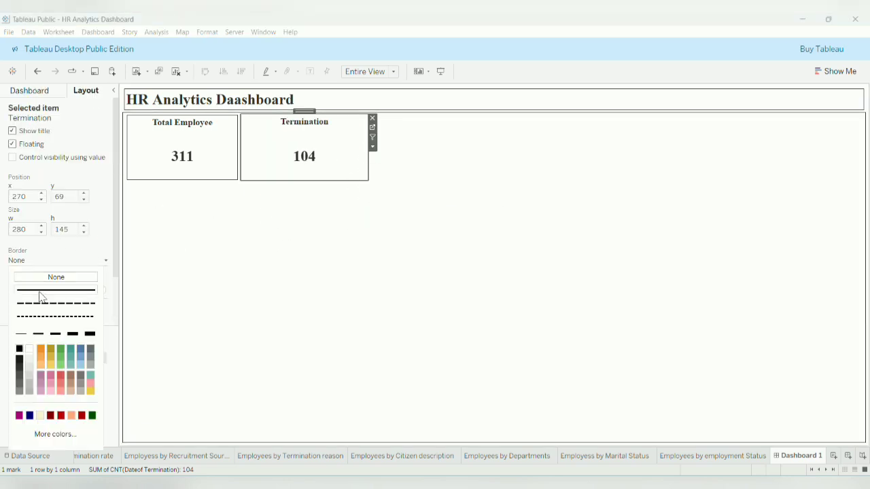
click(347, 234)
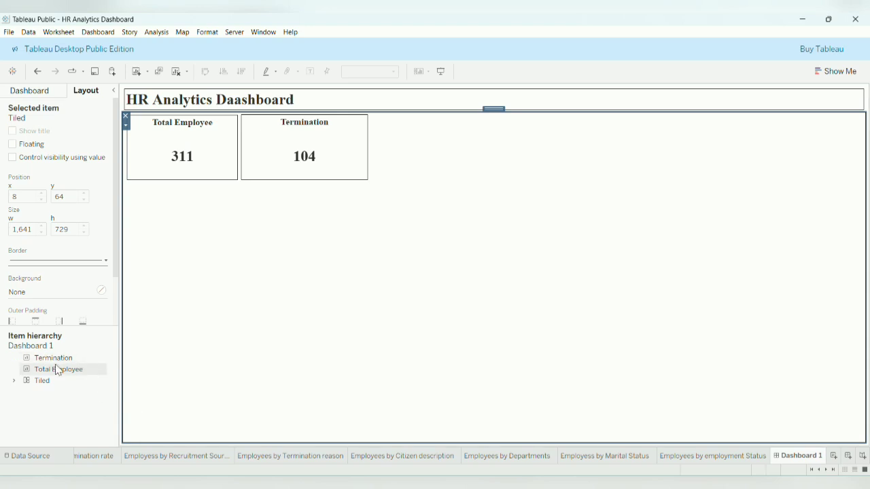
- Place the Termination Rate sheet floating beside the Termination card and shrink it to about 260 by 144 px
click(53, 94)
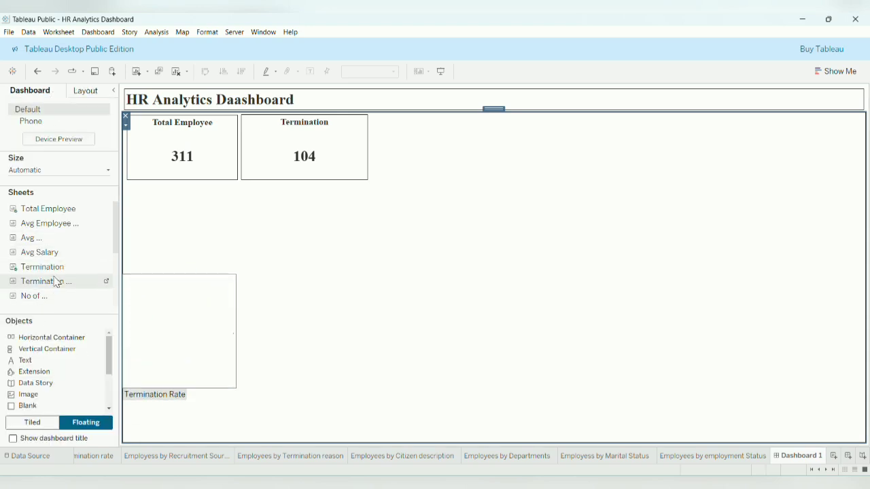
drag(58, 287, 371, 117)
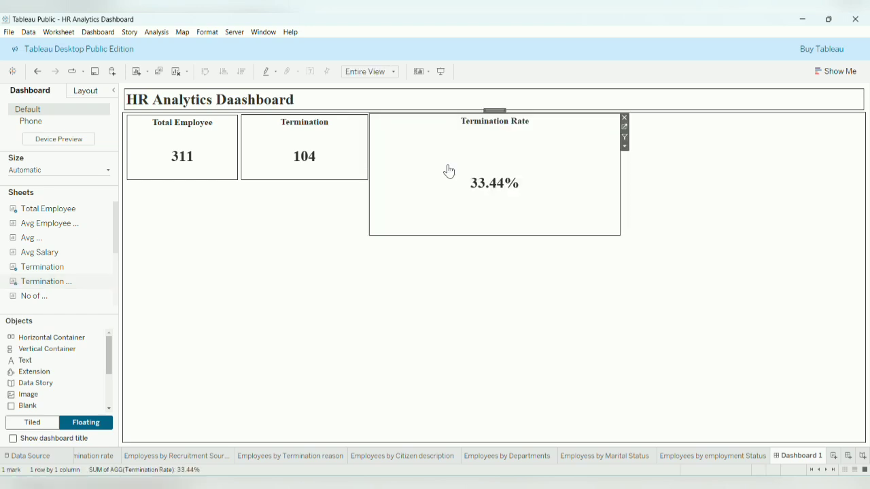
click(495, 111)
click(514, 163)
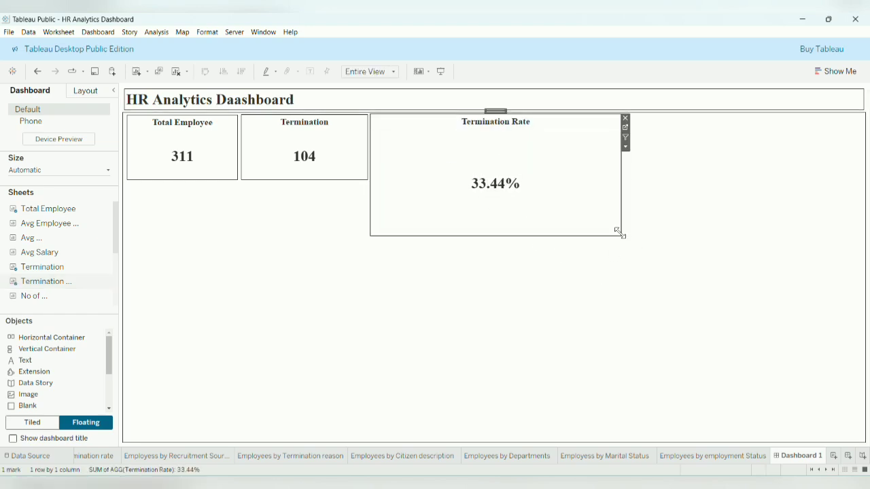
drag(619, 232, 489, 182)
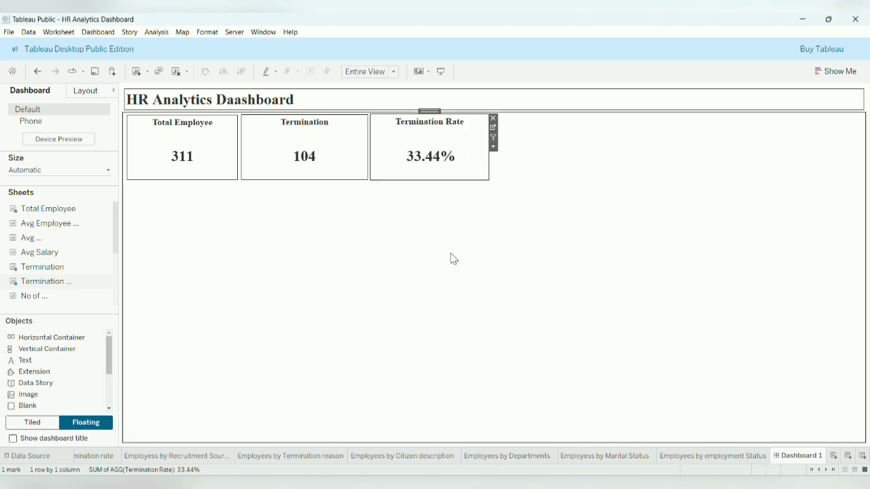
- Give the floating Termination Rate card a solid line border
click(451, 256)
click(481, 132)
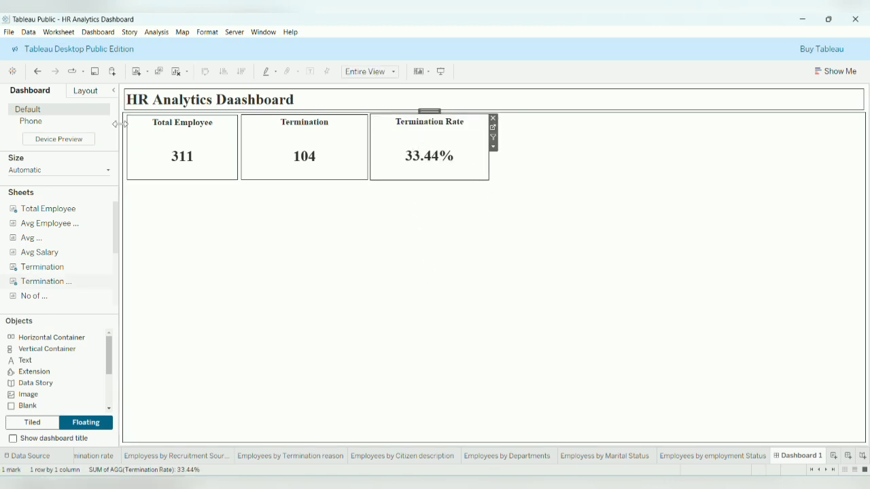
click(88, 91)
click(74, 261)
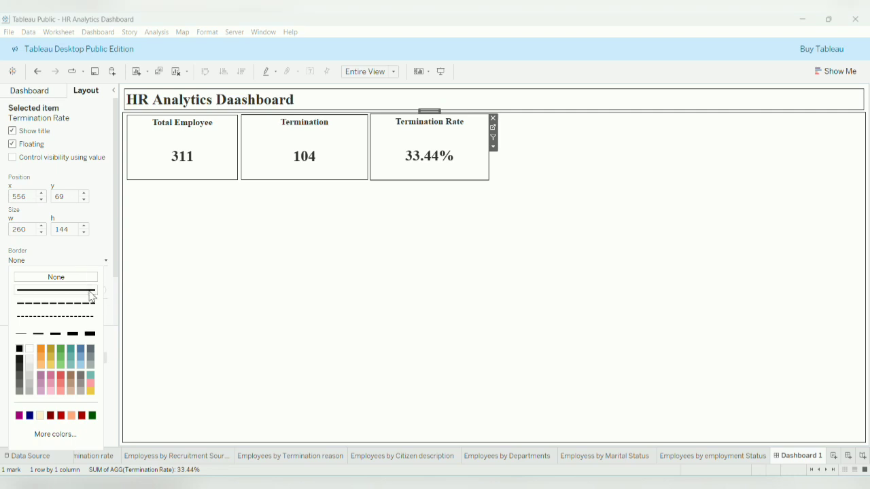
click(439, 290)
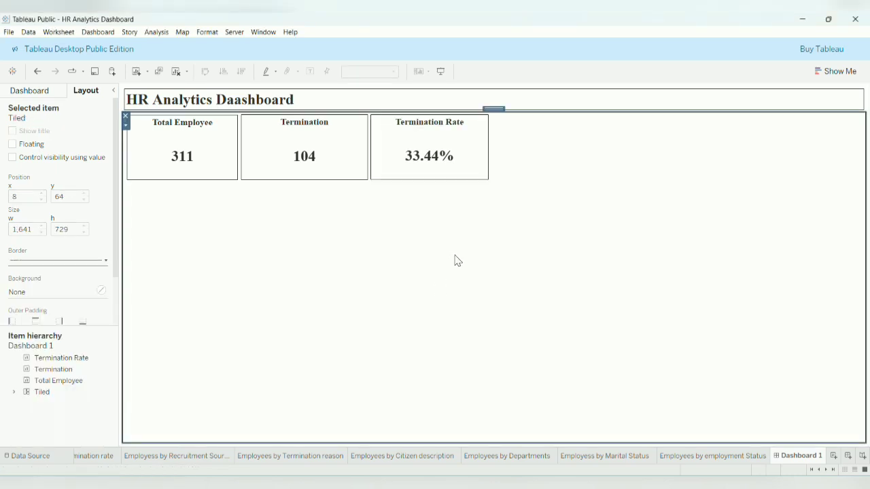
- Place the Avg Employee Satisfaction Score sheet floating beside the Termination Rate card and shrink it to about 265 by 143 px
click(49, 93)
drag(54, 268, 56, 270)
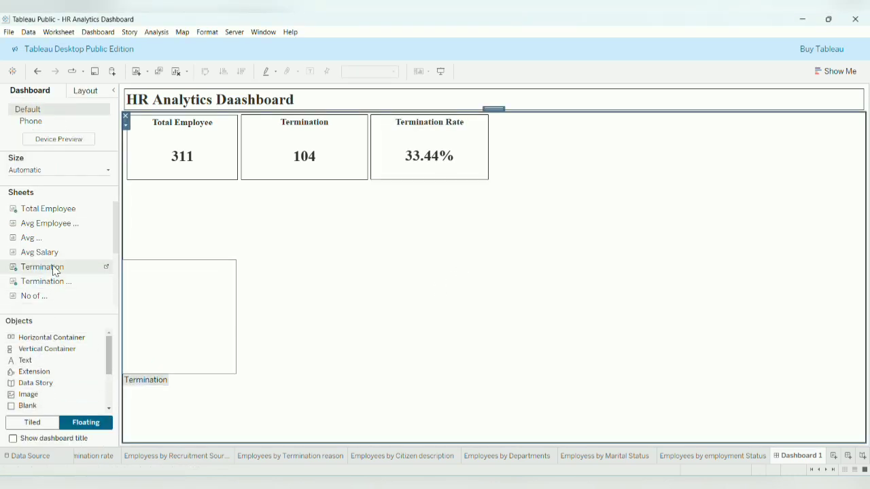
scroll(57, 267, down, 1)
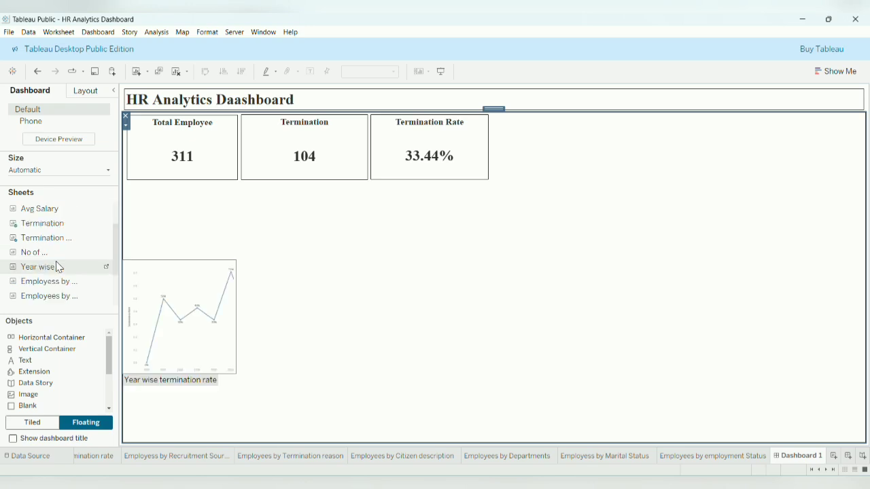
scroll(59, 242, up, 1)
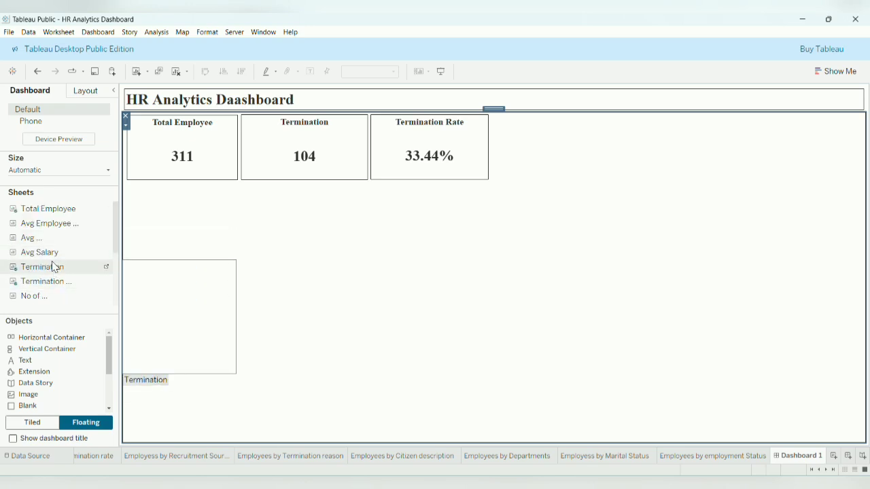
drag(66, 229, 493, 117)
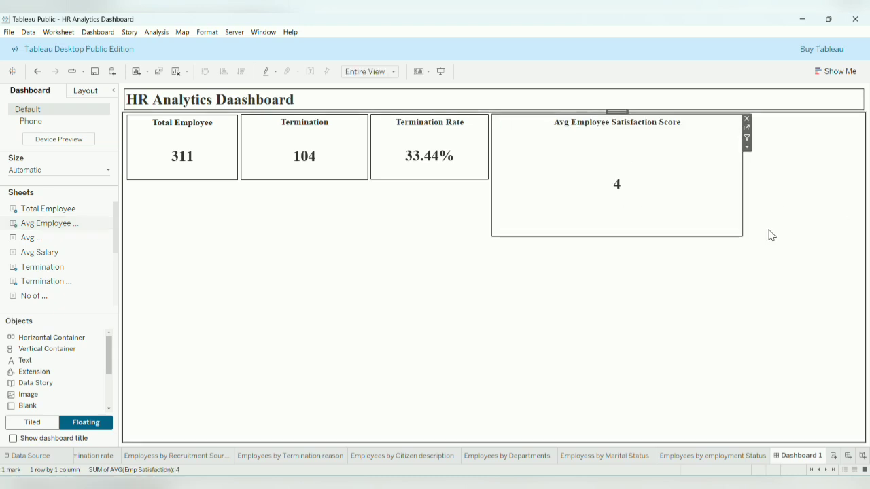
click(651, 183)
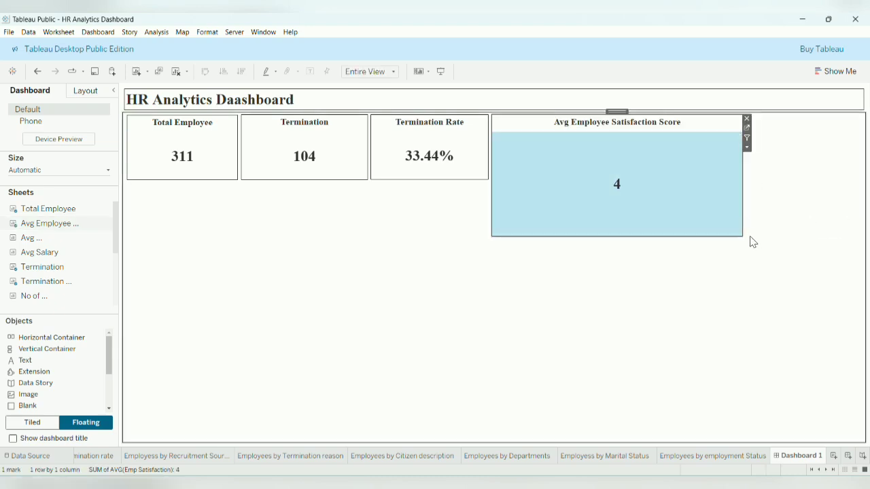
drag(743, 234, 610, 177)
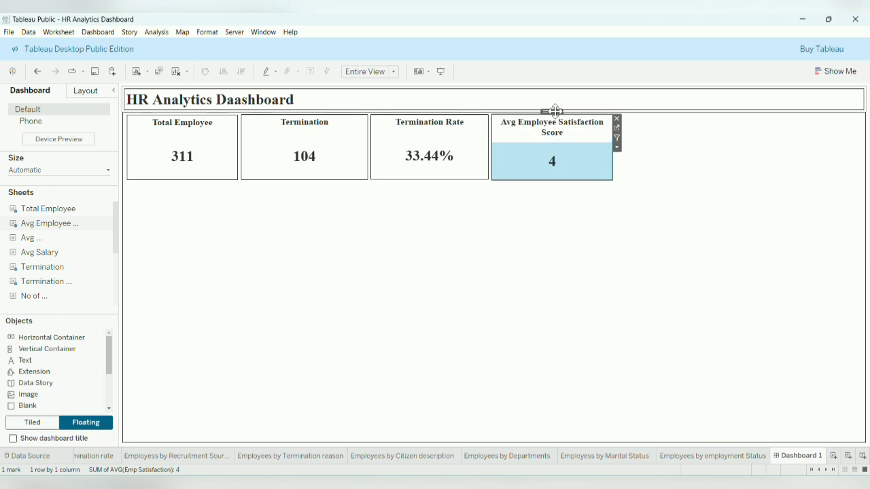
- Give the floating Avg Employee Satisfaction Score card a solid line border
click(87, 91)
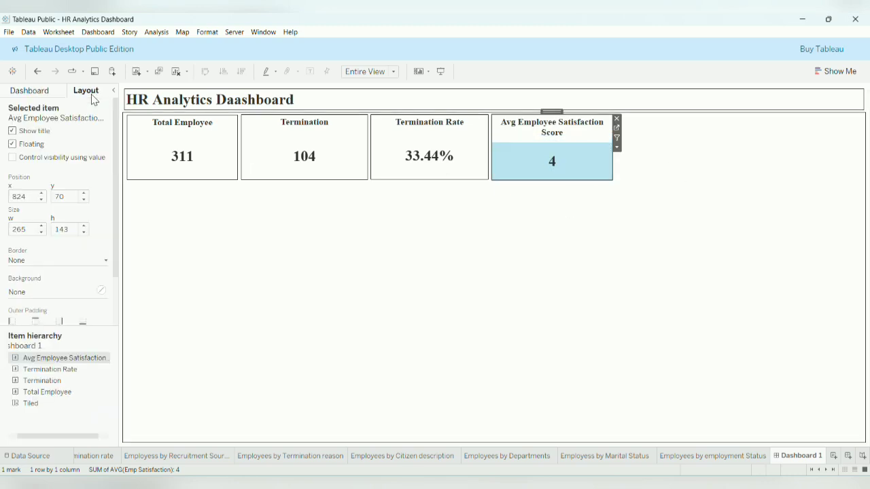
click(57, 254)
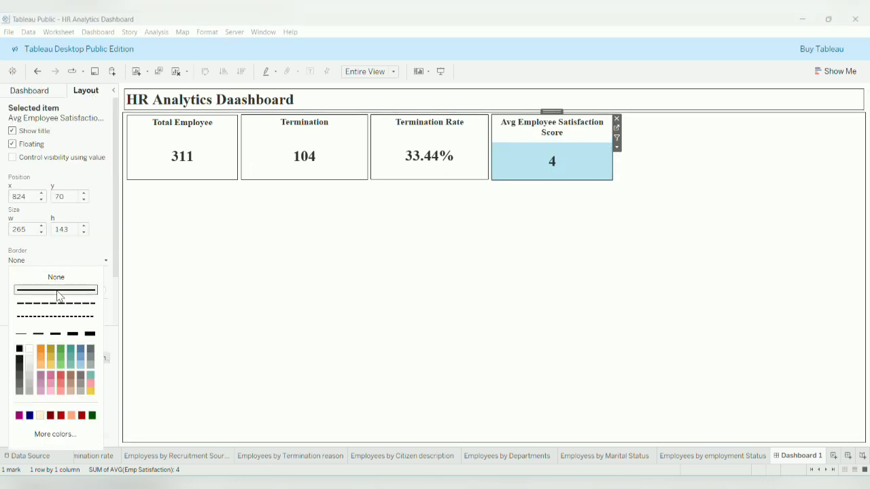
click(58, 294)
click(539, 299)
click(598, 175)
click(438, 301)
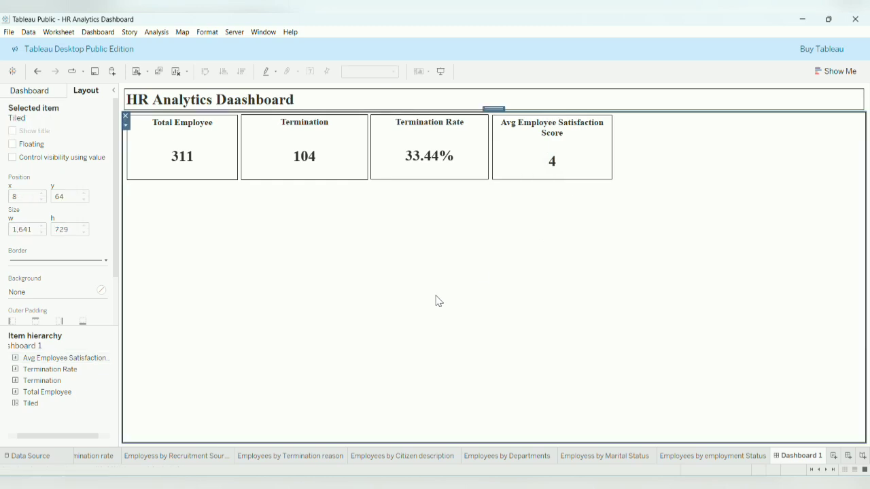
- Place the Avg Performance Score sheet floating beside the Avg Employee Satisfaction Score card and resize it to about 290 by 142 px
click(29, 91)
drag(85, 252, 577, 163)
drag(574, 278, 684, 207)
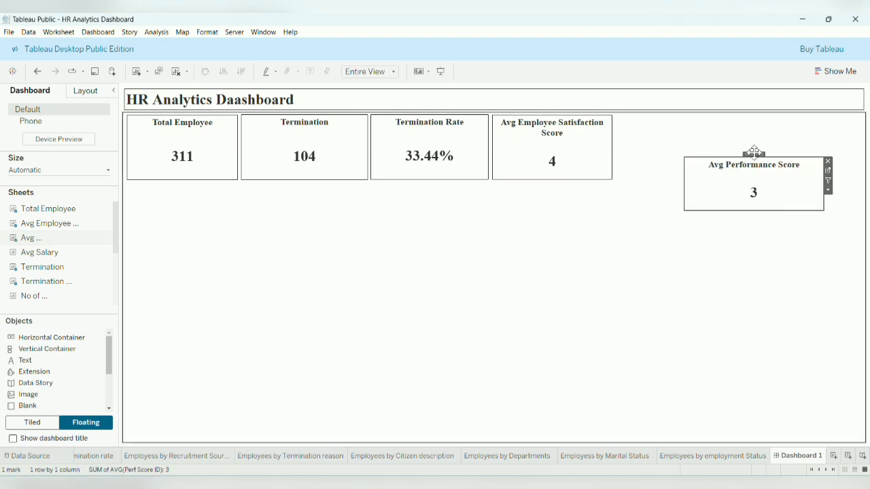
drag(752, 151, 686, 115)
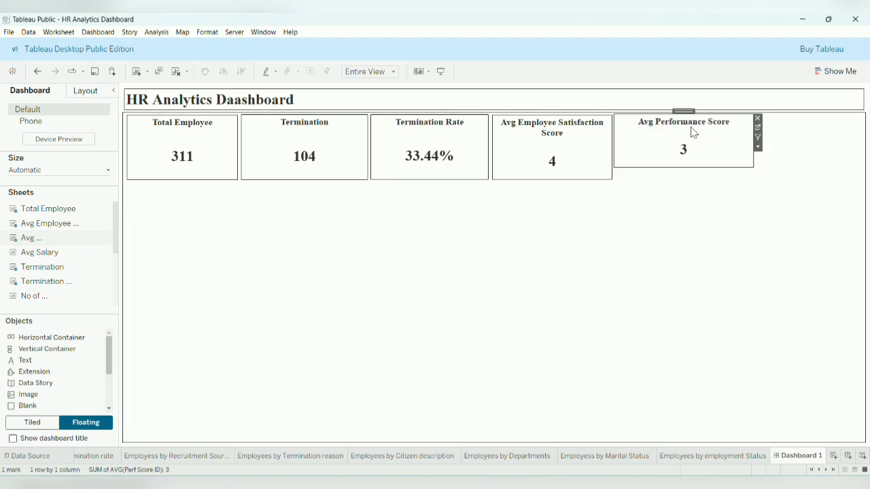
drag(689, 167, 690, 179)
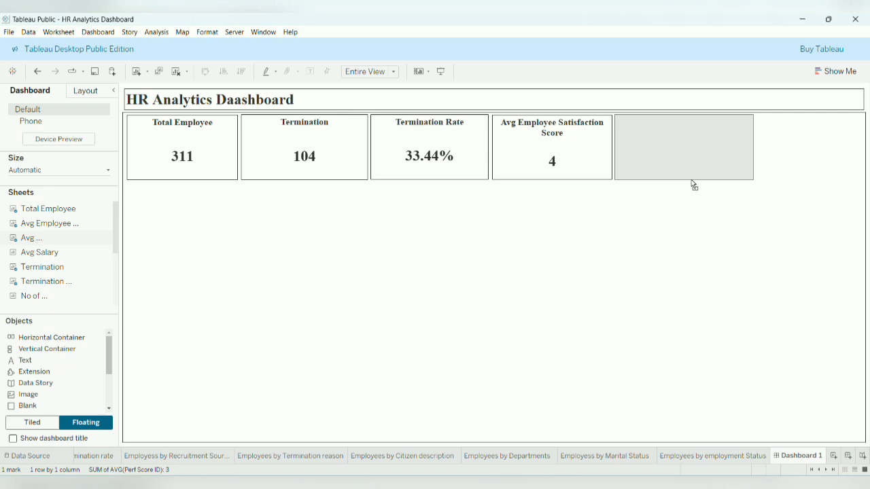
drag(751, 151, 749, 155)
- Give the floating Avg Performance Score card a solid line border
click(86, 91)
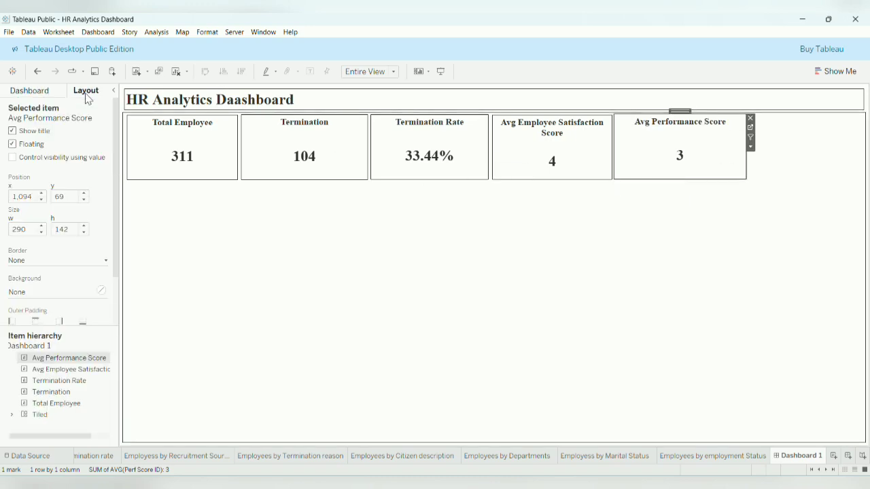
click(55, 262)
click(319, 306)
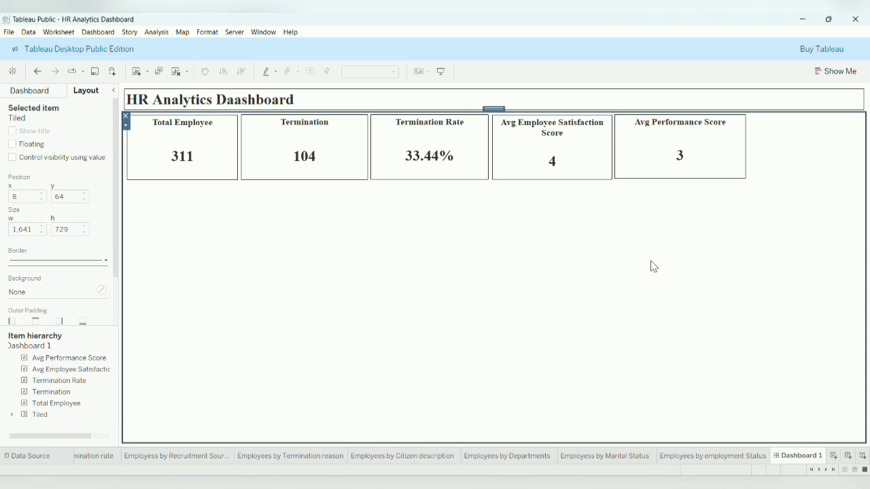
- Extend the Avg Performance Score card's lower edge slightly to line up with the neighbouring cards
click(637, 169)
click(673, 188)
click(679, 176)
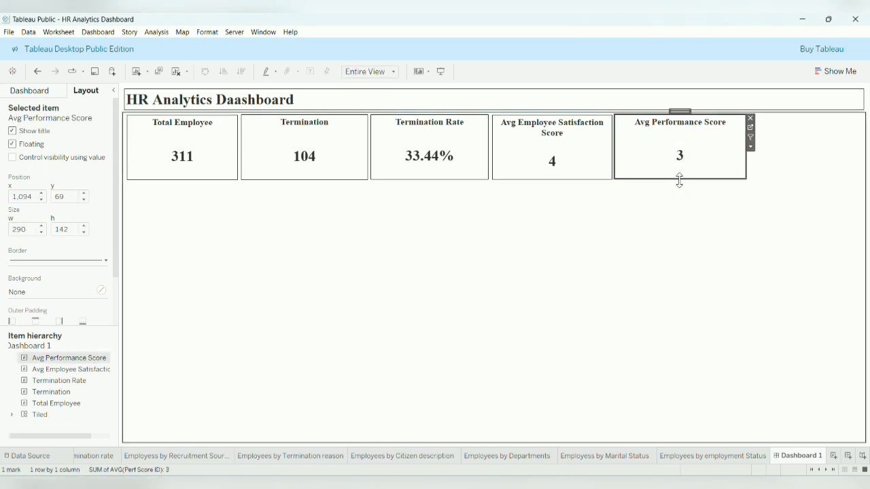
drag(679, 180, 679, 183)
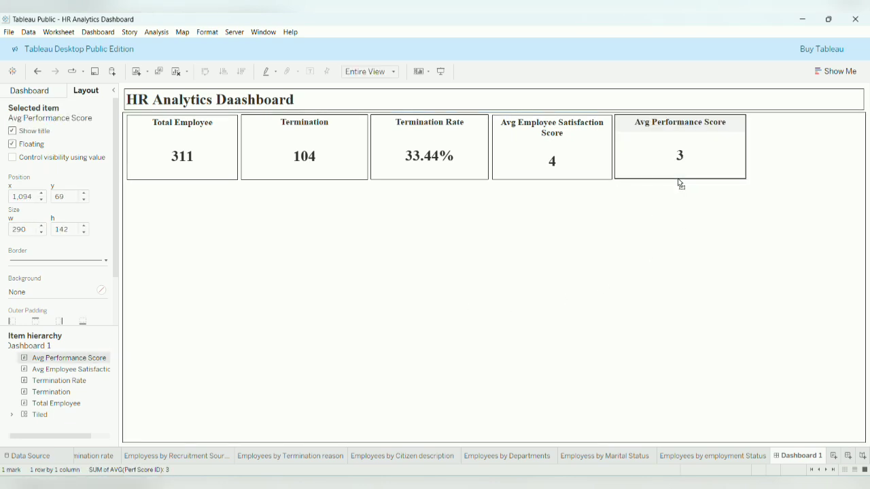
click(654, 211)
- Place the Avg Salary sheet floating at the end of the card row and resize it to about 250 by 143 px
click(34, 91)
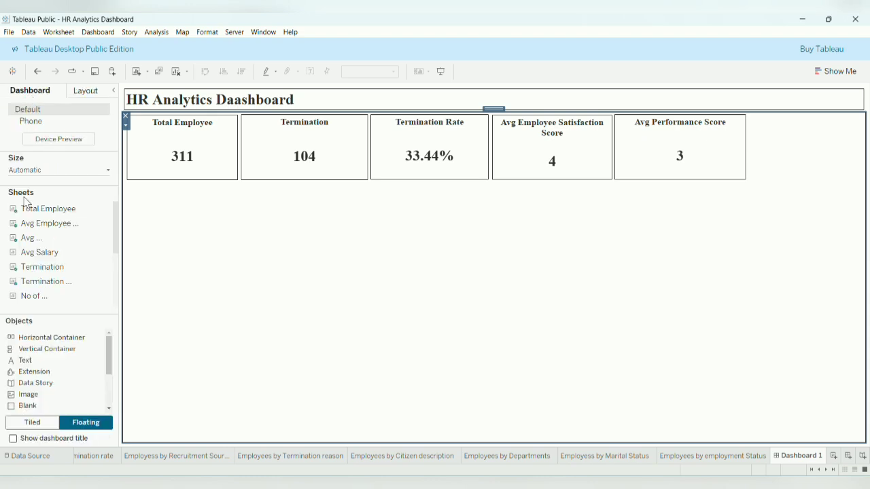
drag(54, 252, 613, 119)
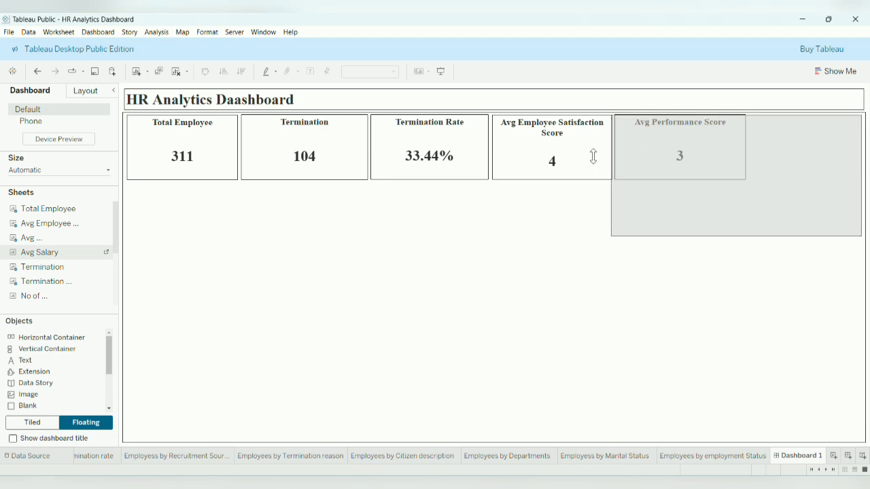
drag(593, 156, 615, 200)
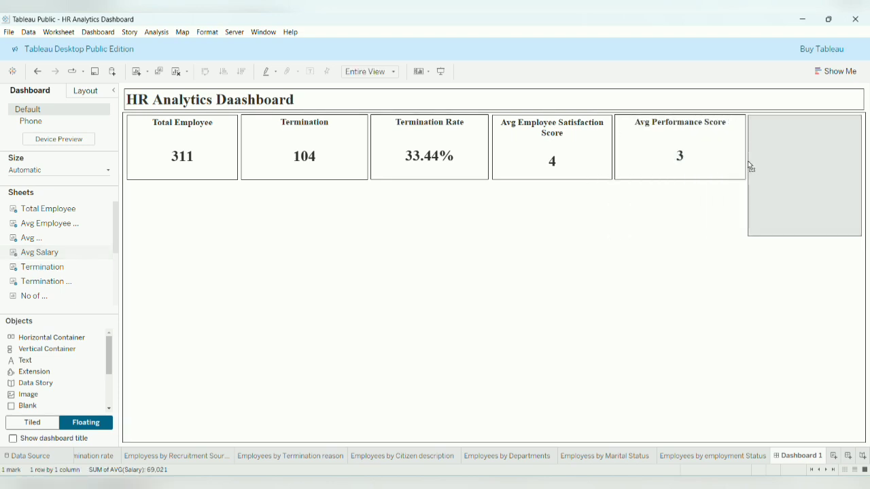
drag(815, 236, 800, 182)
click(784, 216)
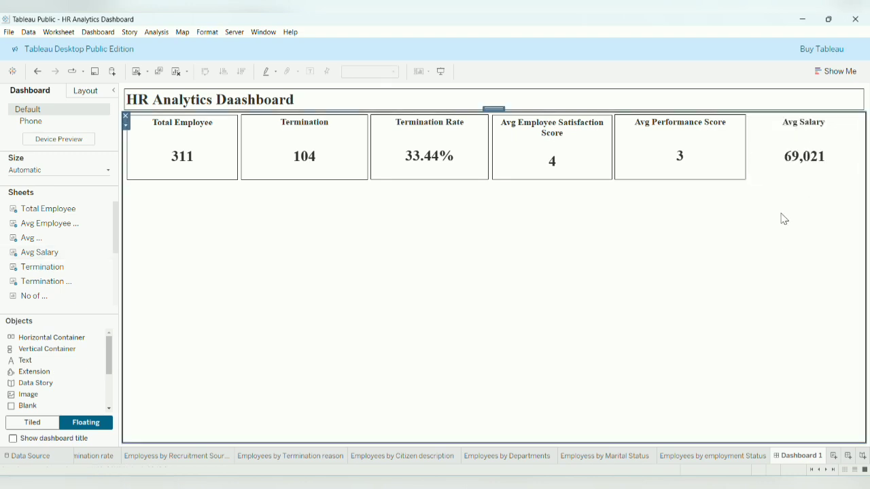
- Give the floating Avg Salary card a solid line border
click(771, 129)
click(86, 91)
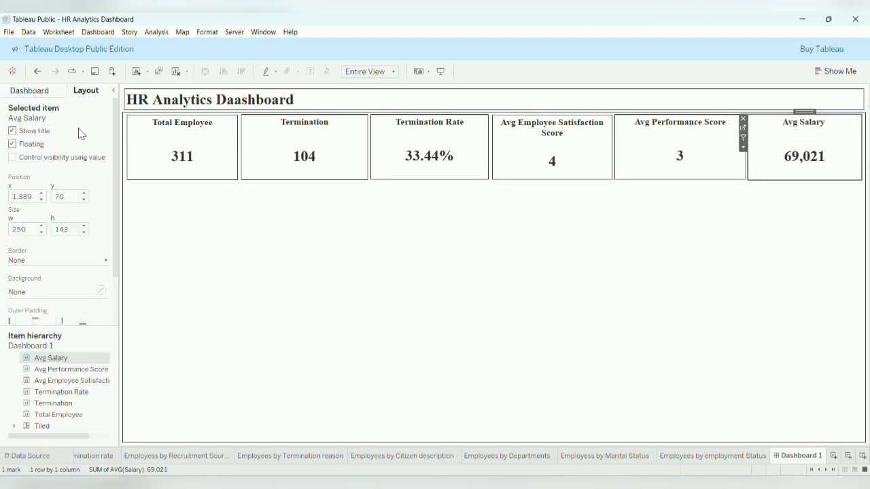
click(62, 261)
click(363, 289)
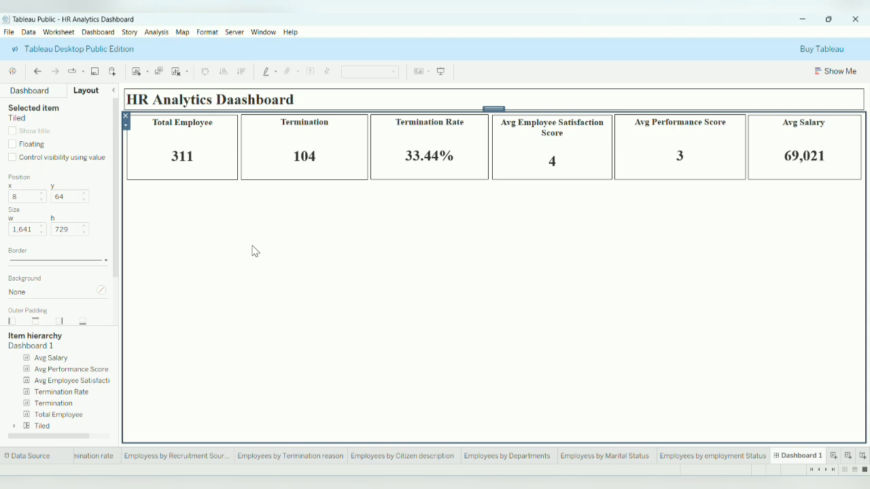
- Place the No of employees by Age group chart floating directly below the Total Employee and Termination cards
click(30, 90)
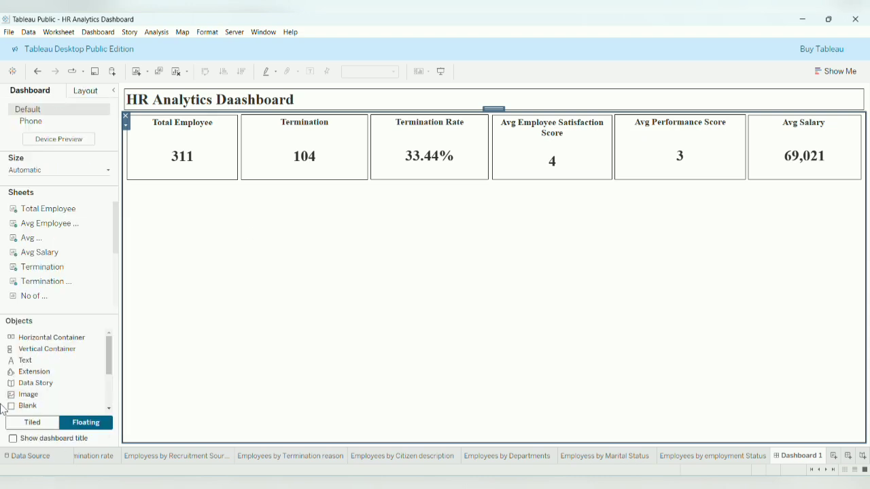
scroll(78, 271, down, 2)
mouse_move(48, 254)
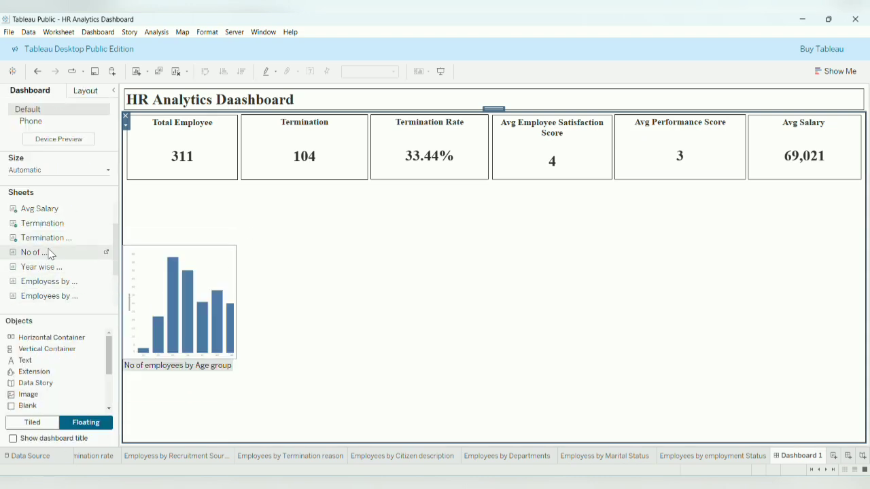
drag(49, 254, 129, 189)
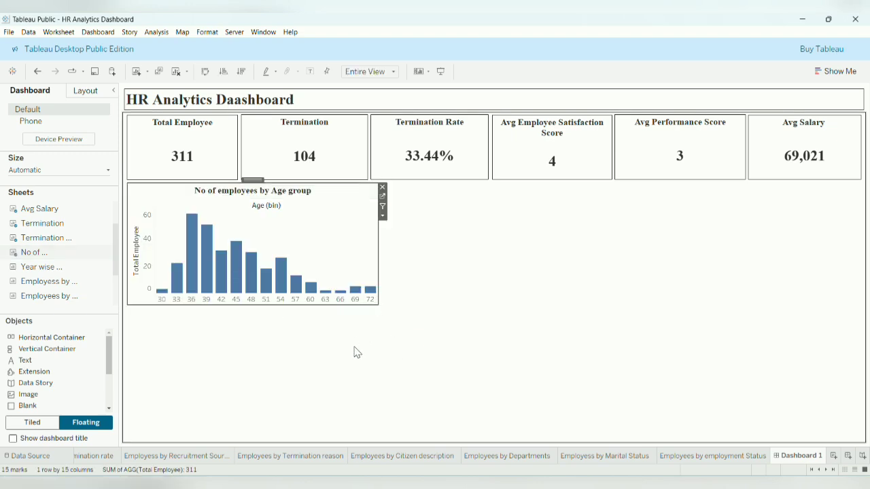
drag(321, 245, 320, 246)
click(396, 254)
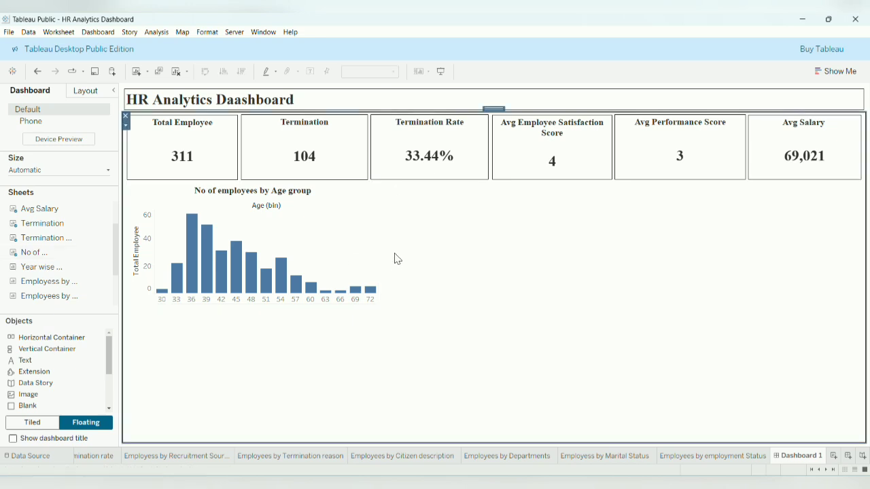
- Narrow the floating No of employees by Age group chart to about 471 px wide
click(349, 243)
drag(378, 242, 342, 240)
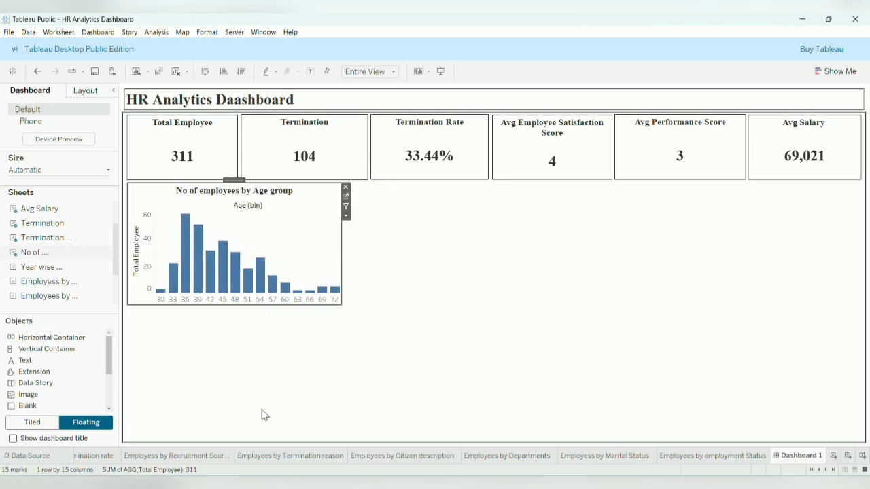
- Hide the Total Employee axis and show mark labels on the bars of the age group chart
right_click(137, 254)
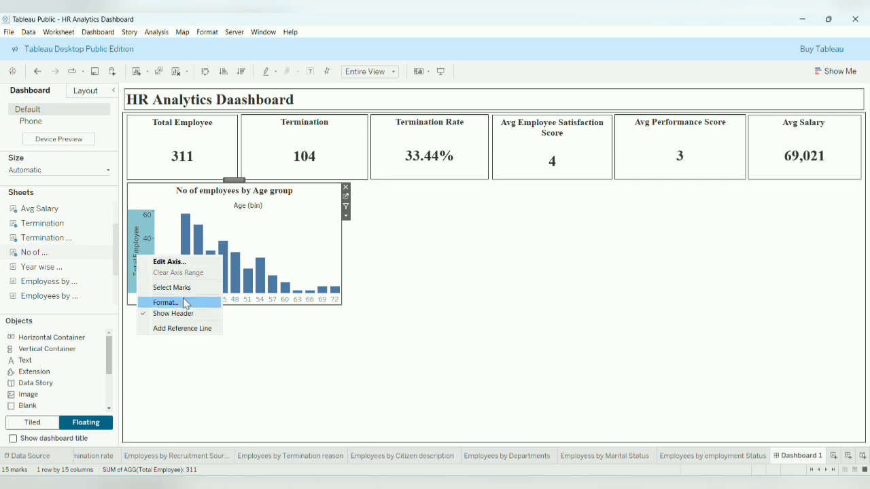
click(188, 316)
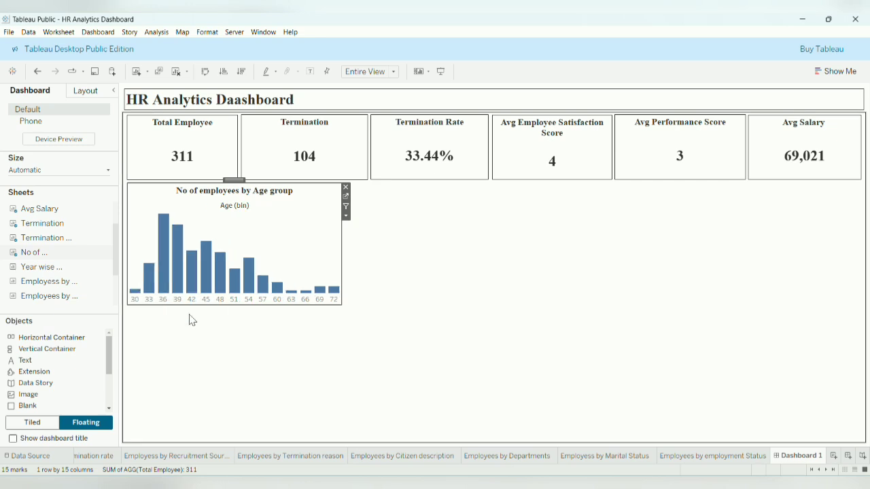
click(310, 72)
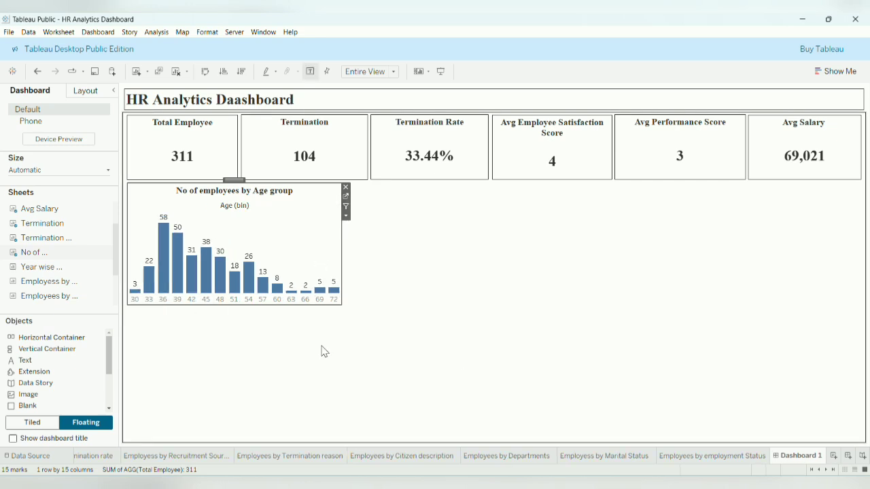
- Hide the Age (bin) field label in the age group chart and give the chart a solid line border
right_click(236, 212)
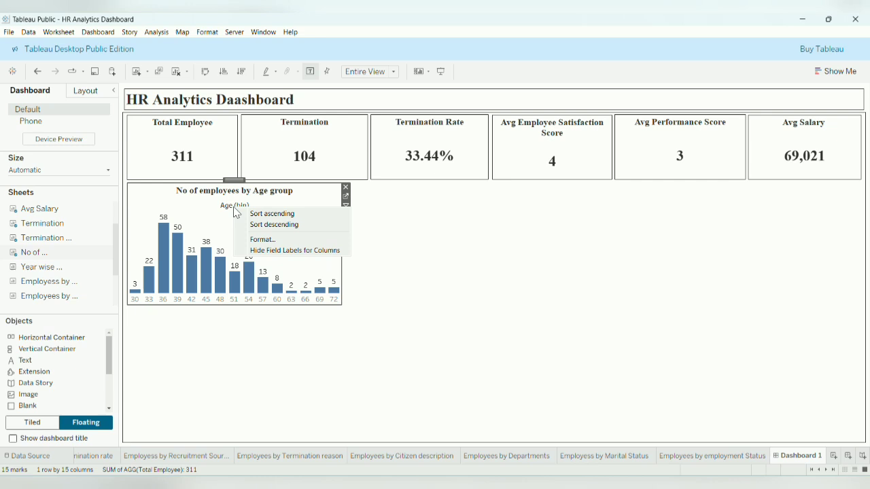
click(280, 249)
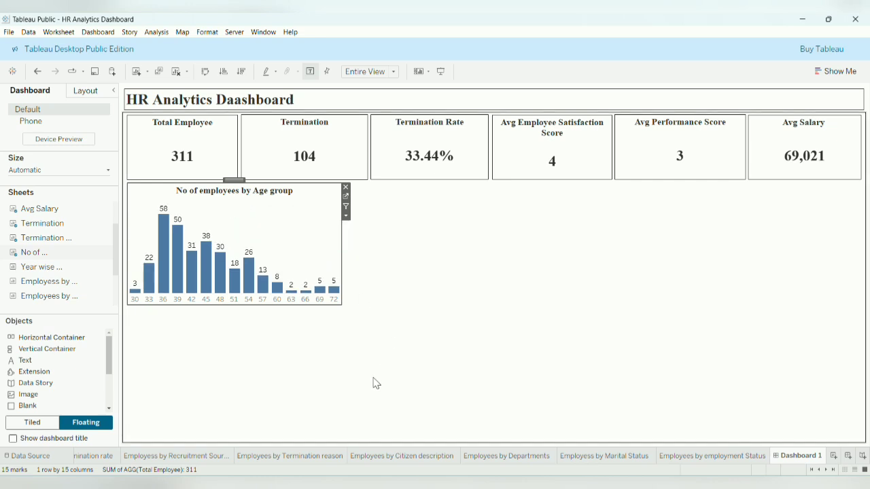
click(72, 91)
click(65, 263)
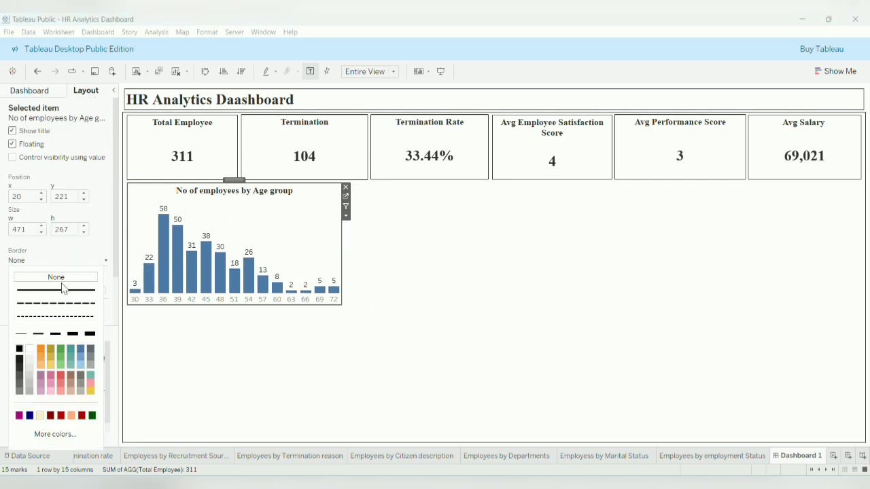
click(63, 290)
click(243, 341)
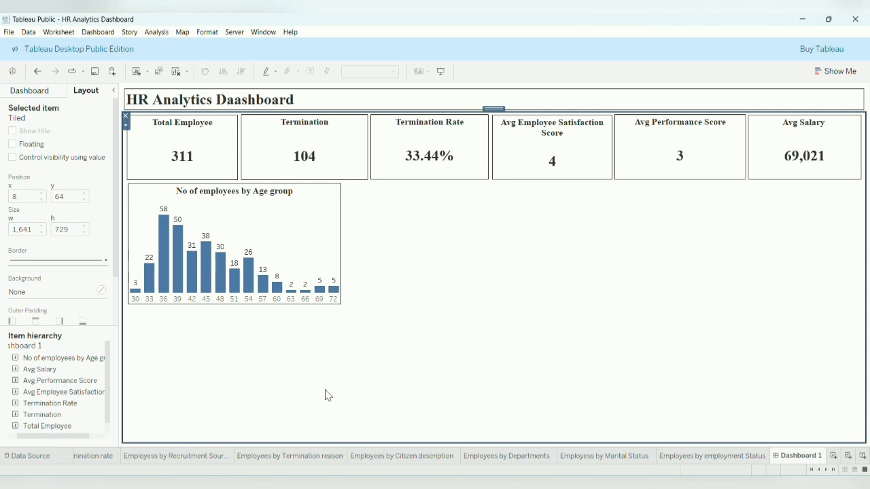
- Restore the Total Employee axis and turn off the mark labels in the age group chart
right_click(306, 301)
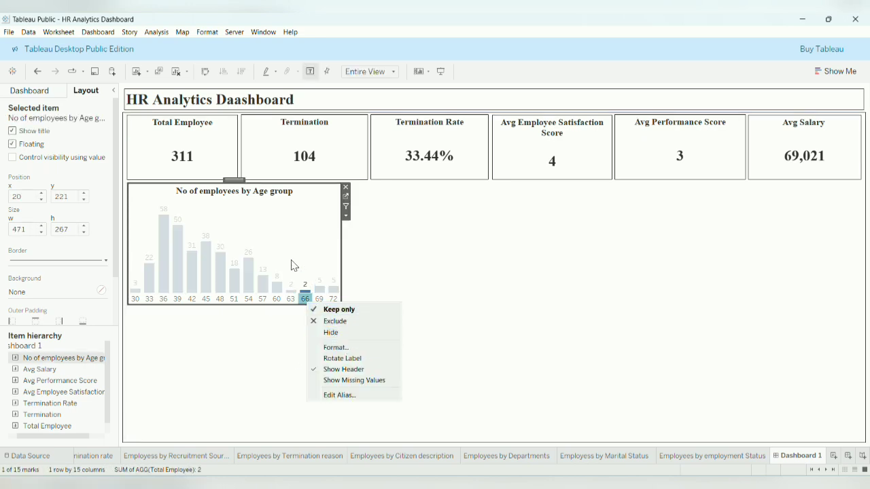
right_click(287, 244)
click(285, 278)
right_click(296, 252)
click(303, 283)
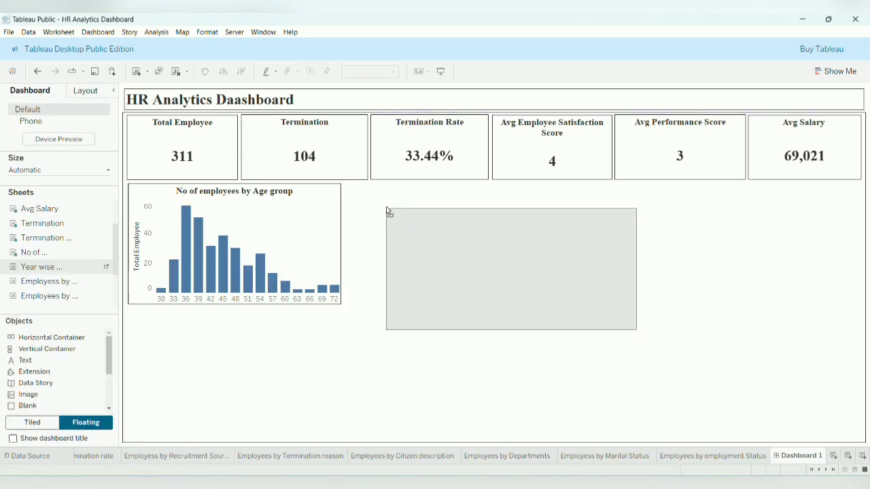
- Place the Year wise termination rate chart floating beside the age group chart and resize it to about 462 by 267 px
drag(389, 213, 345, 184)
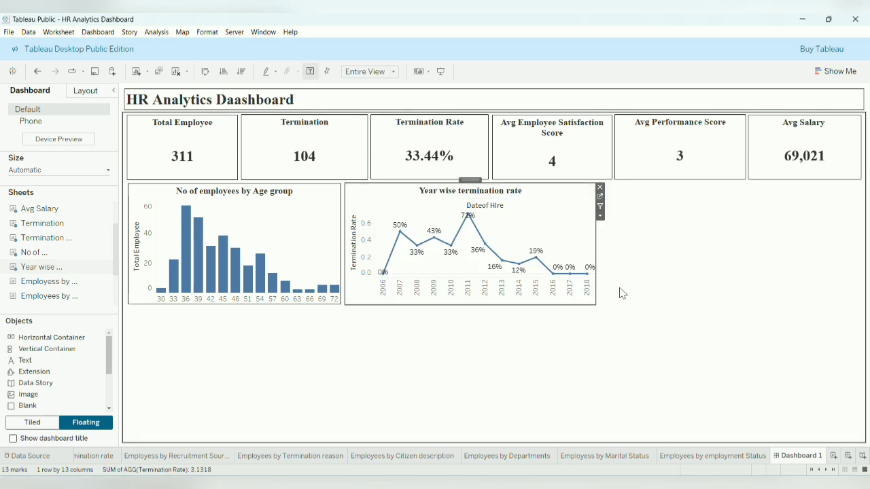
drag(596, 243, 556, 246)
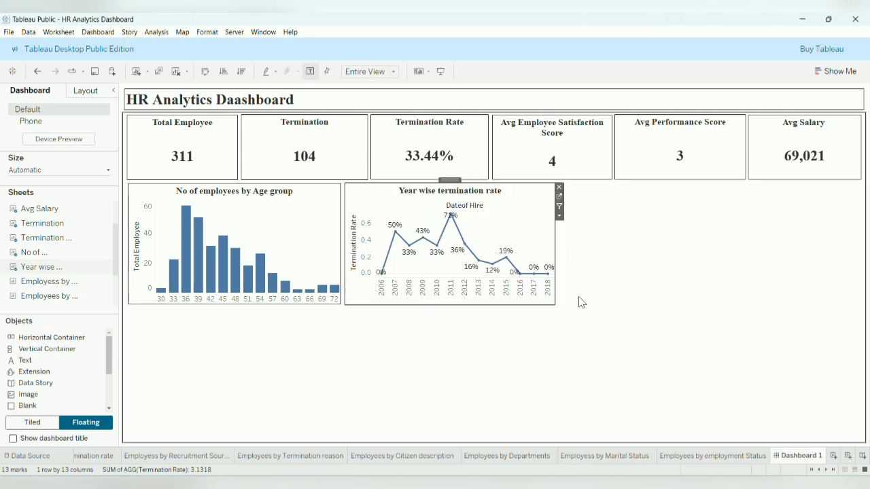
- Hide the Dateof Hire field label and the Termination Rate axis in the Year wise termination rate chart
right_click(470, 208)
click(520, 249)
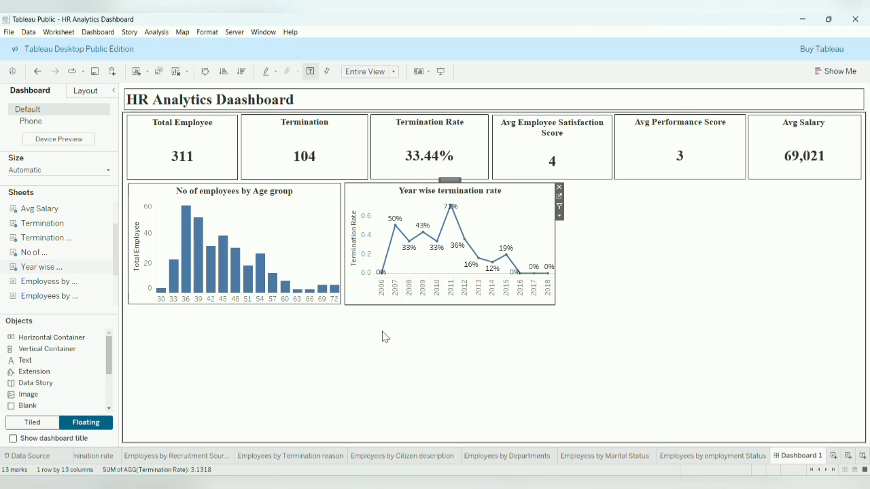
right_click(355, 258)
click(400, 314)
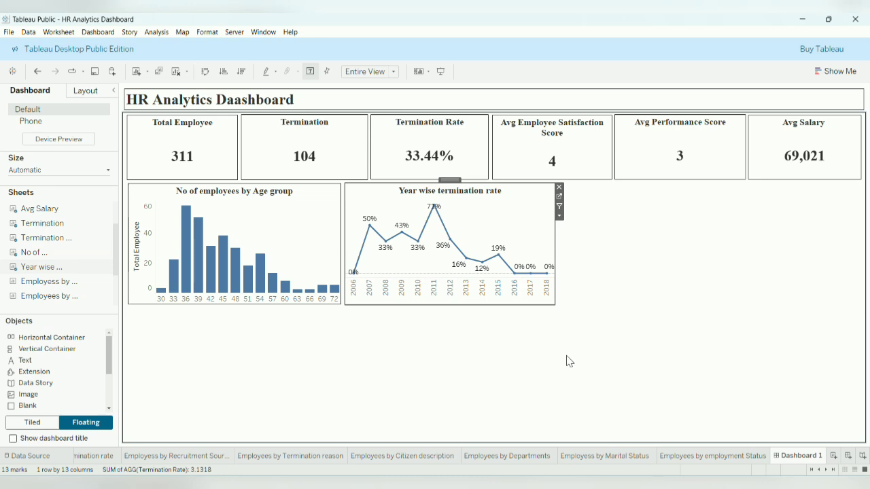
- Give the Year wise termination rate chart a solid line border
click(86, 90)
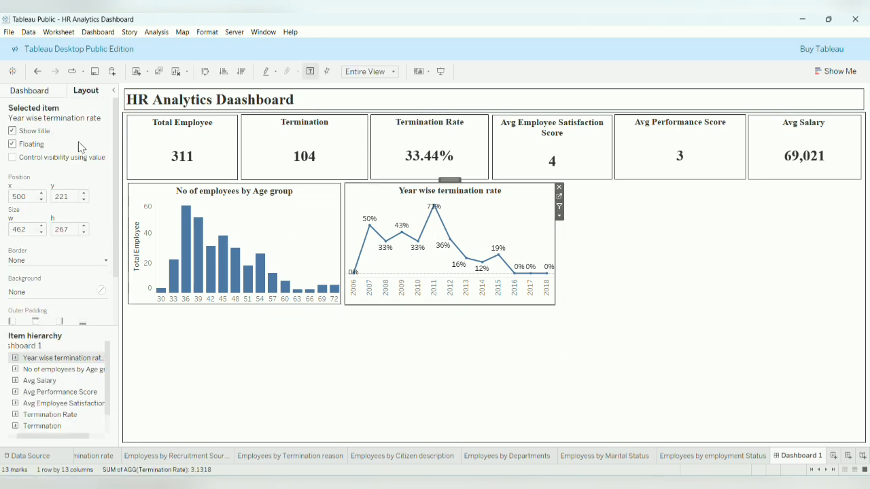
click(57, 260)
click(358, 362)
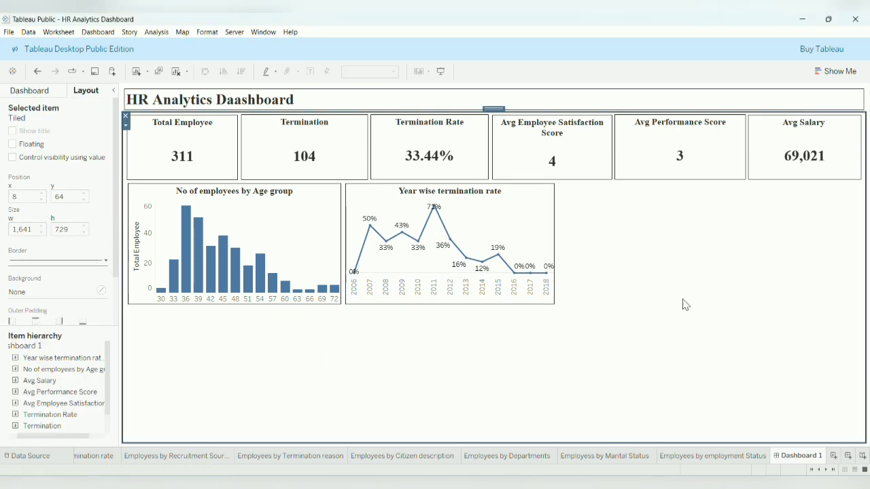
right_click(534, 216)
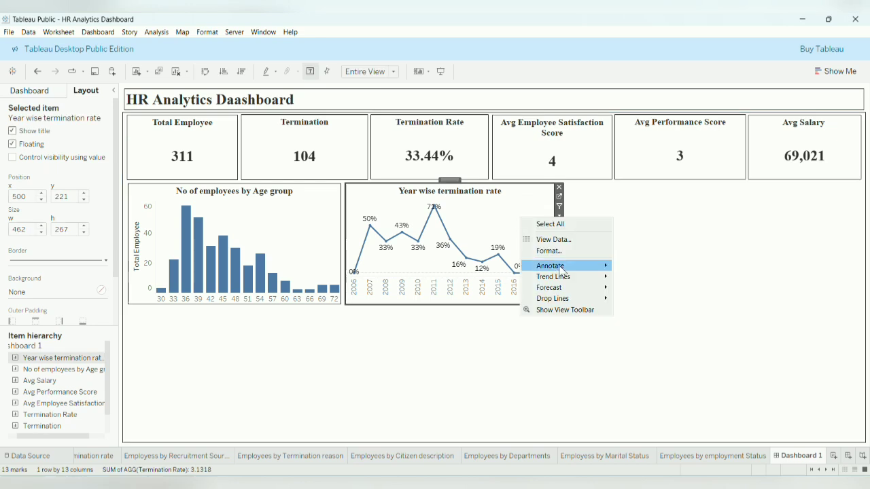
click(549, 249)
click(80, 158)
click(335, 335)
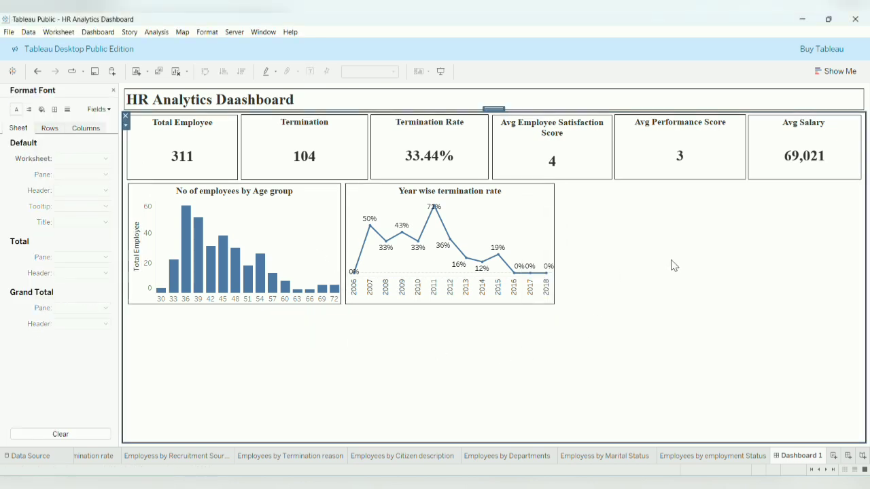
click(113, 90)
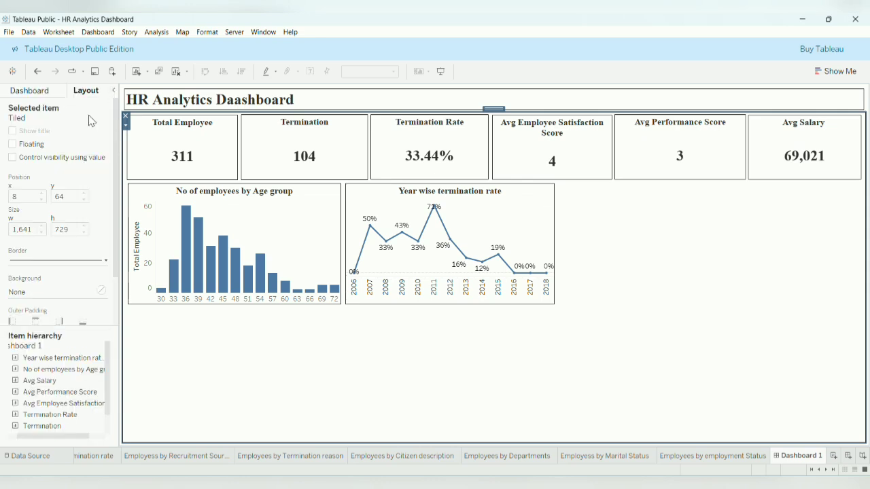
- Place the Employess by Recruitment Source chart floating directly below the age group chart and resize it to about 474 by 287 px
click(29, 91)
mouse_move(59, 281)
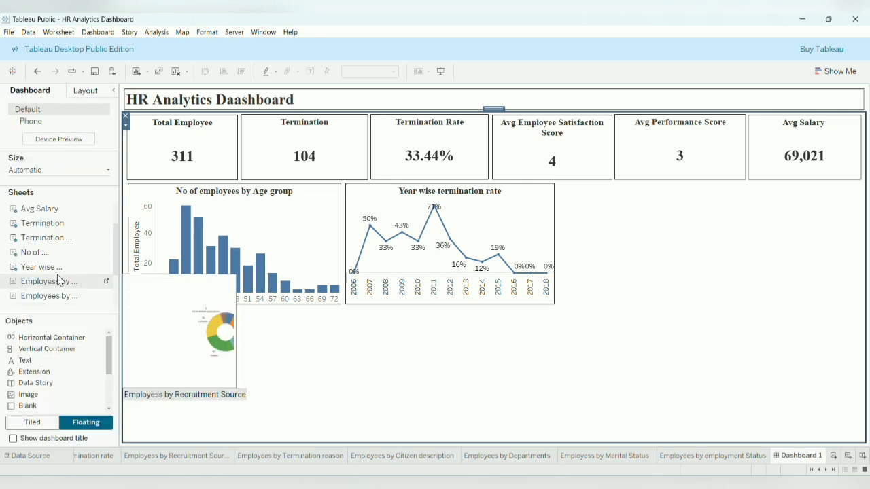
drag(56, 289, 126, 317)
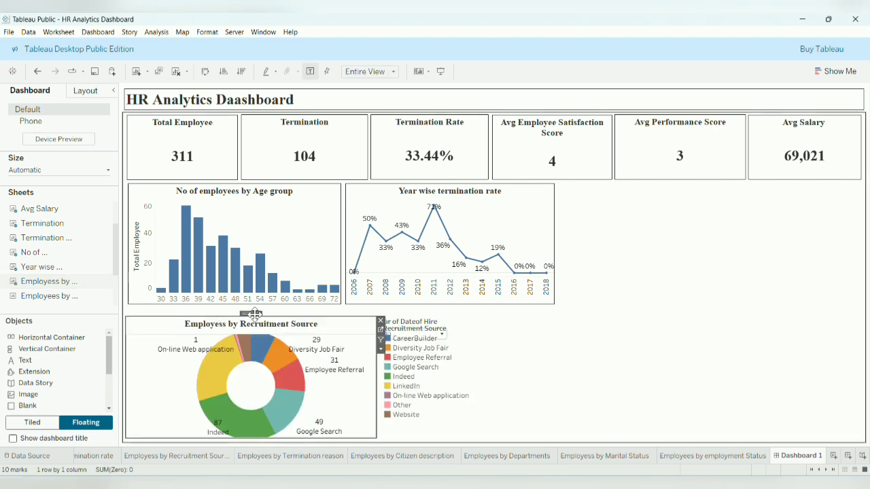
drag(252, 312, 250, 306)
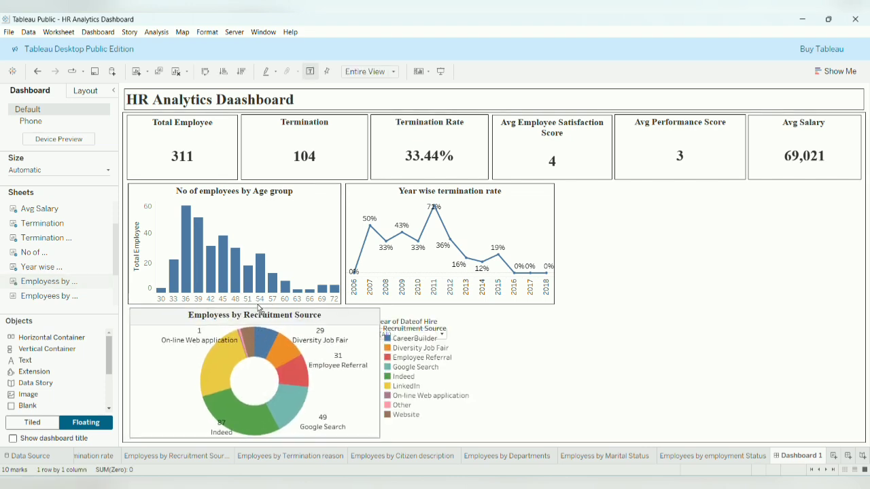
mouse_move(365, 370)
drag(377, 370, 342, 370)
- On the Employess by Recruitment Source sheet, reduce the size of both pie layers of the donut, and return to Dashboard 1
click(346, 319)
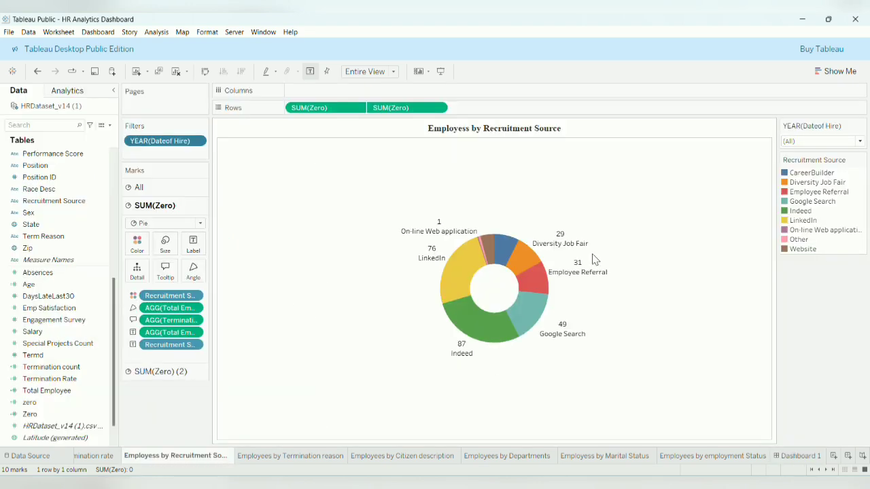
click(168, 252)
click(174, 270)
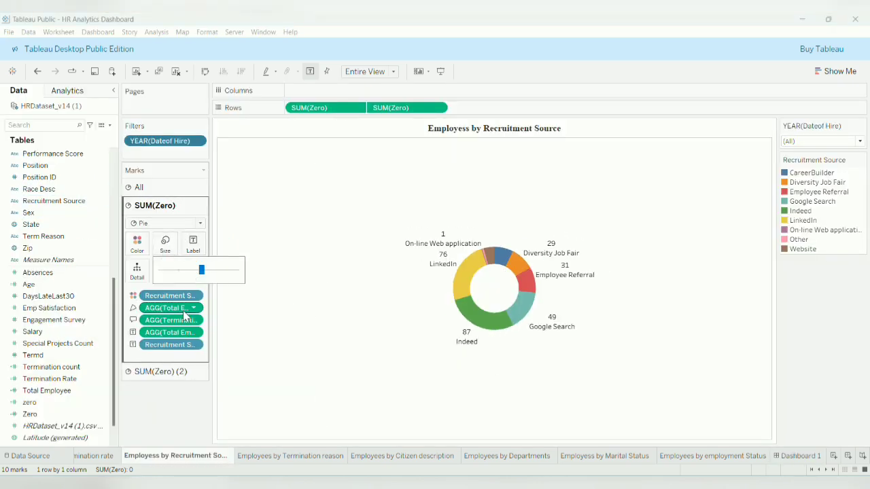
click(163, 373)
click(166, 272)
click(179, 291)
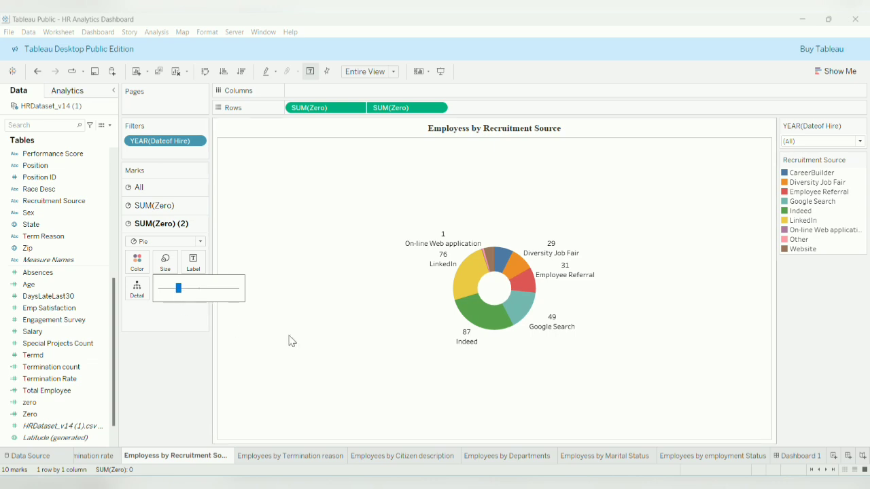
click(292, 340)
click(798, 456)
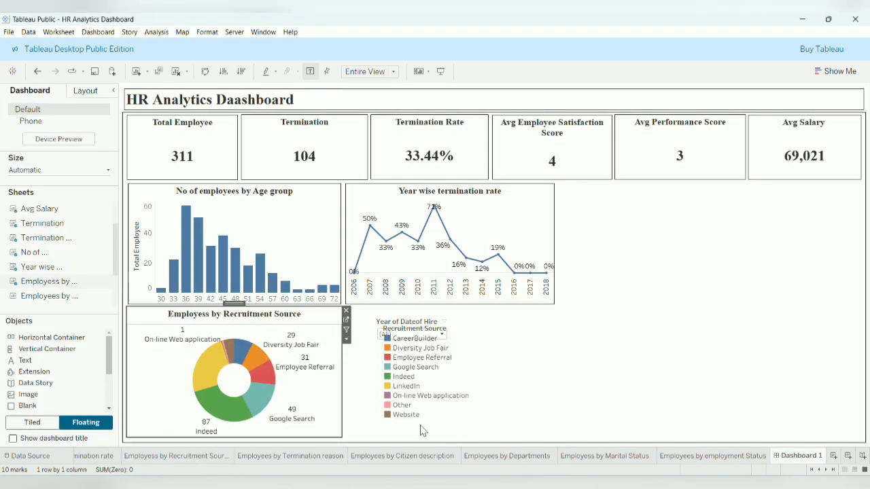
- Remove the Recruitment Source colour legend and move the Year of Dateof Hire filter to the far end of the title bar
click(421, 390)
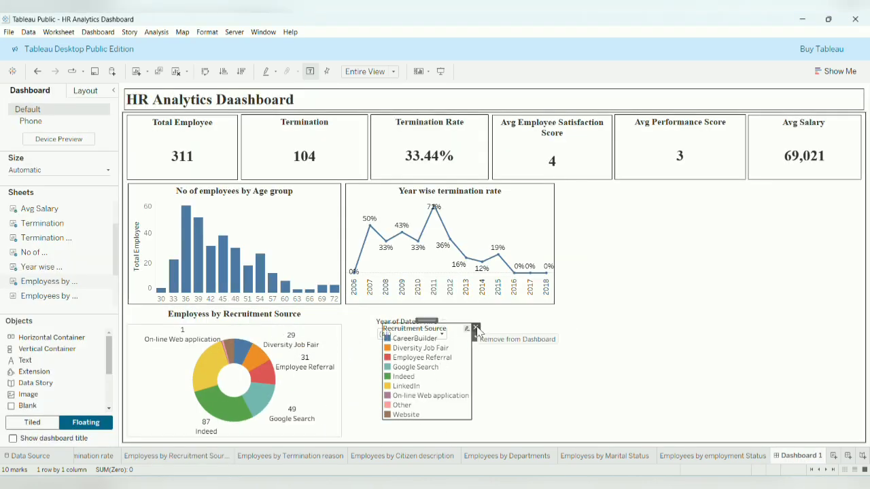
click(477, 329)
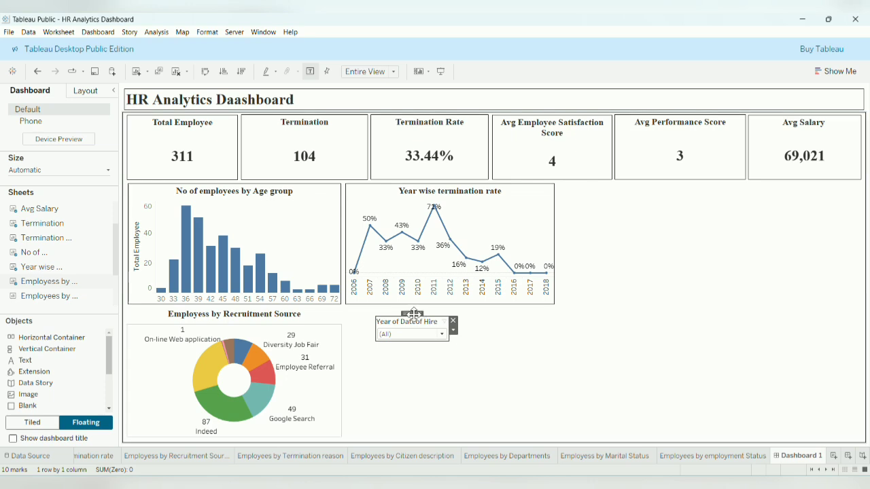
drag(413, 314, 789, 108)
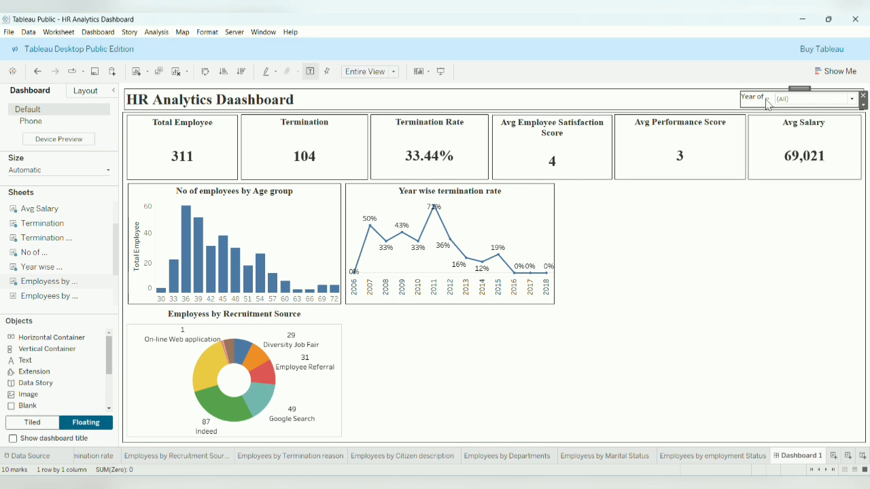
- Retitle the hire date filter as Year and narrow it to about 226 px wide
right_click(768, 104)
click(795, 154)
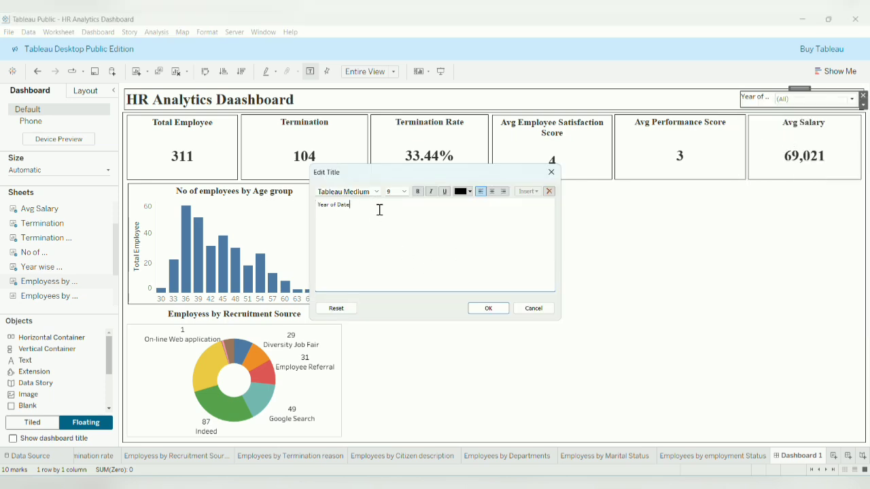
click(480, 309)
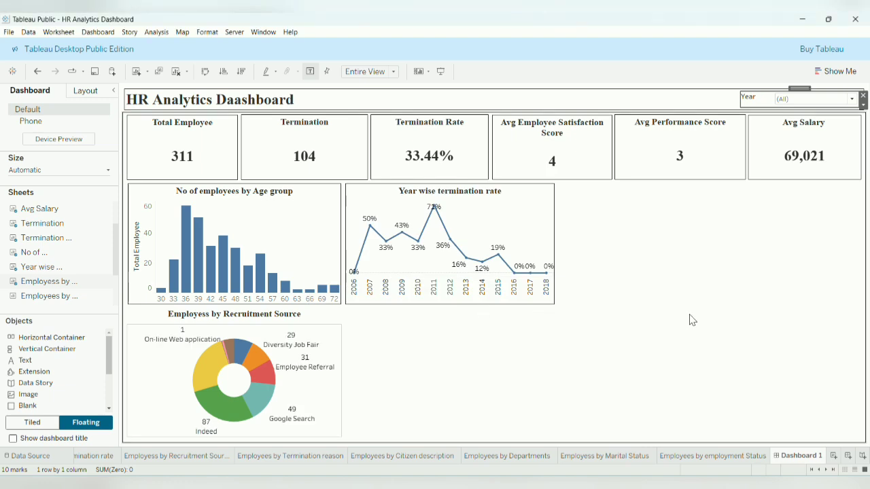
click(758, 103)
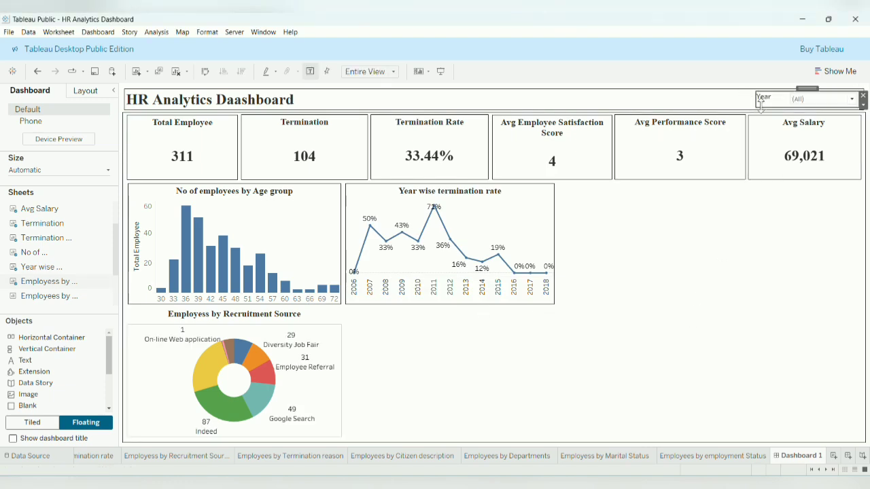
- Give the floating Year filter a solid line border
click(86, 95)
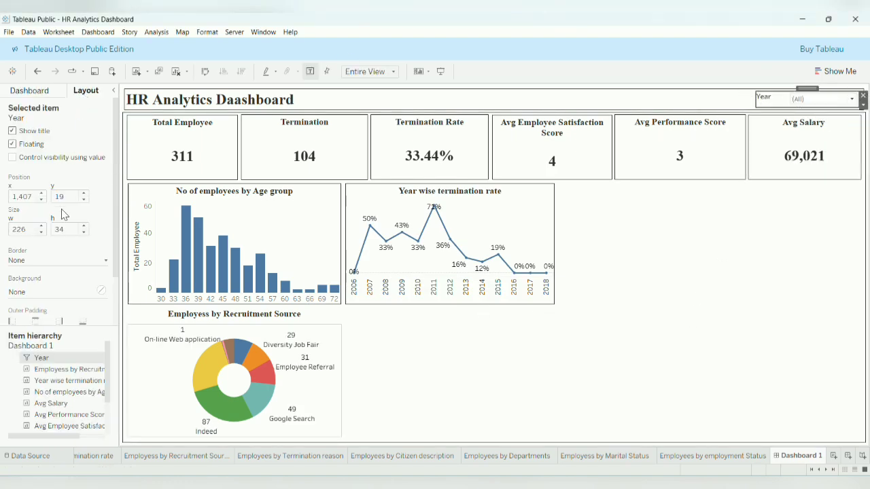
click(41, 277)
click(610, 317)
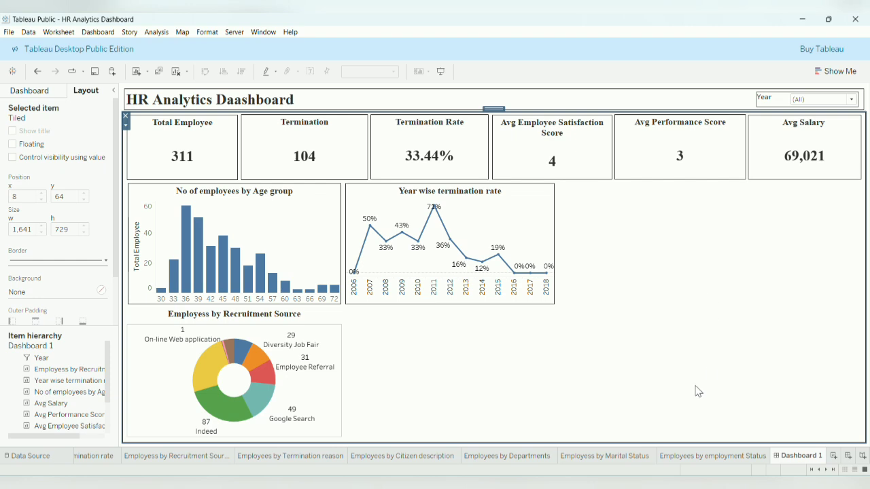
- Give the floating Employess by Recruitment Source chart a solid line border
click(329, 328)
click(68, 261)
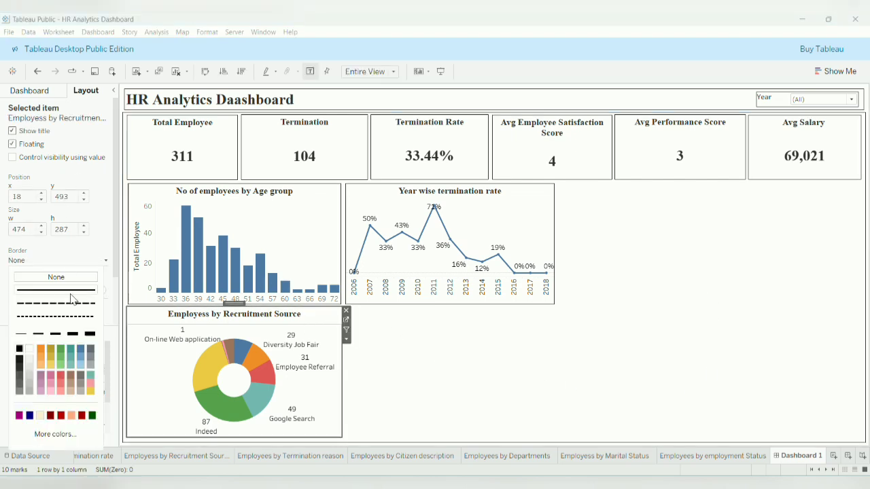
click(500, 385)
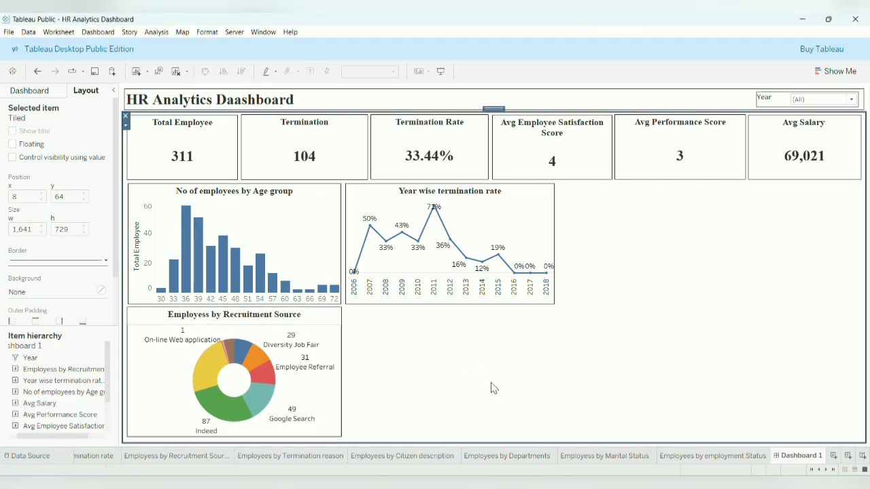
- Add the Employees by Termination reason sheet as a floating table beneath the Avg Salary card, narrowed to about 291 px wide and 381 px high
click(29, 90)
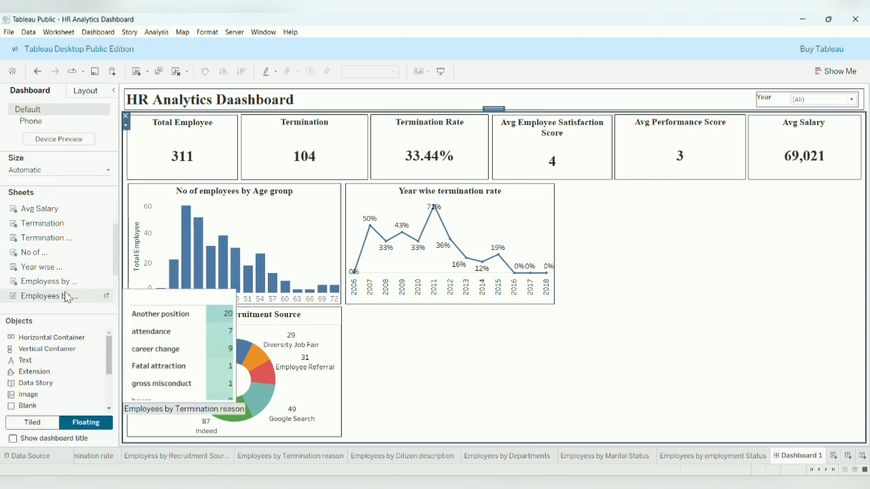
drag(58, 252, 561, 189)
drag(809, 254, 735, 259)
drag(650, 304, 658, 359)
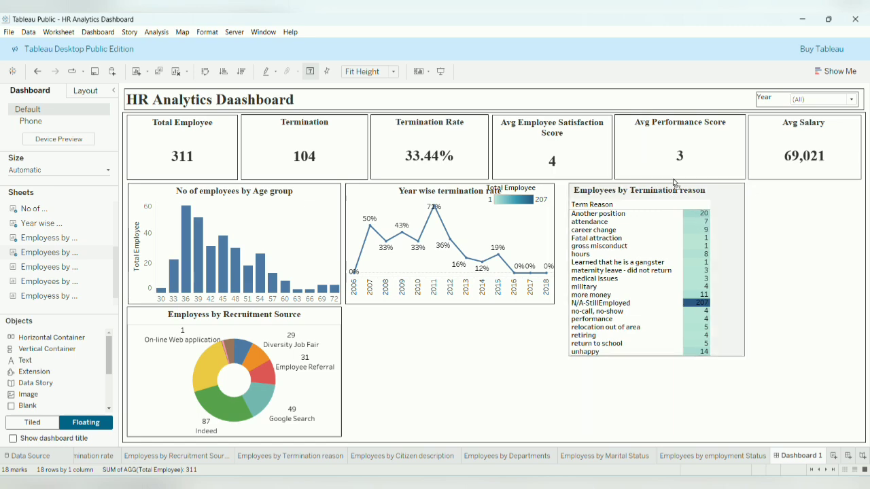
drag(650, 183, 777, 180)
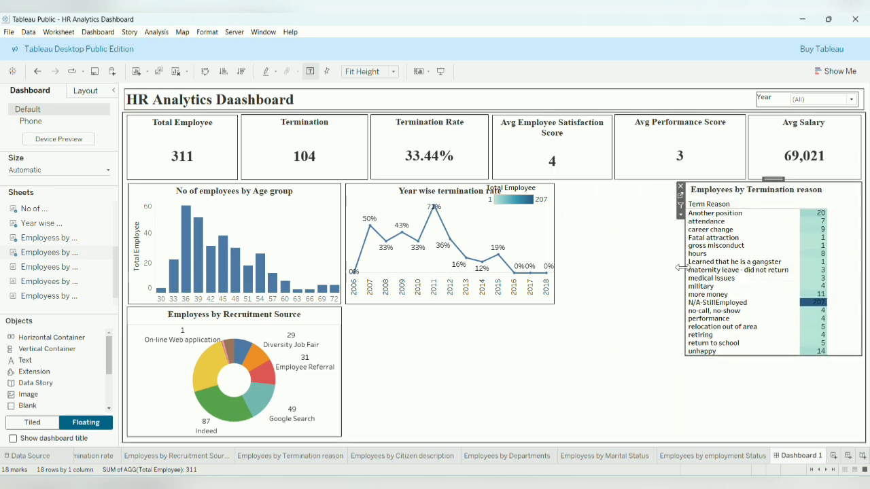
drag(685, 266, 720, 269)
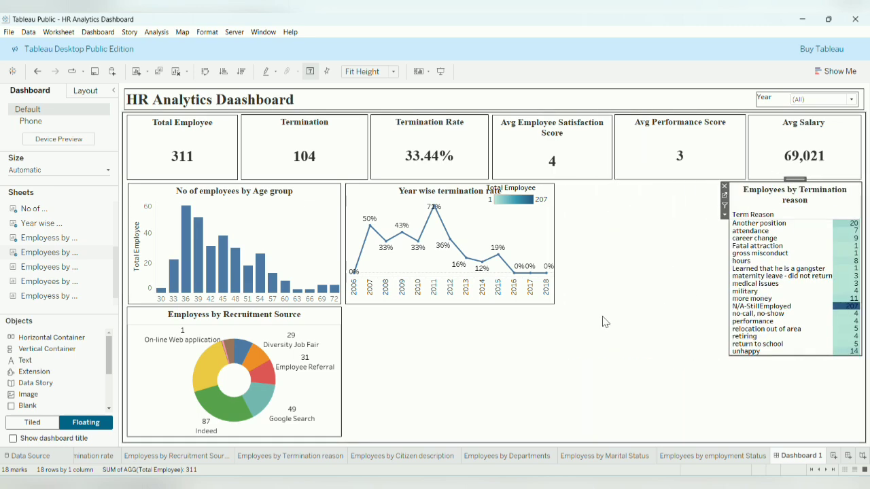
- Give the Employees by Termination reason table a solid line border
click(85, 90)
click(71, 260)
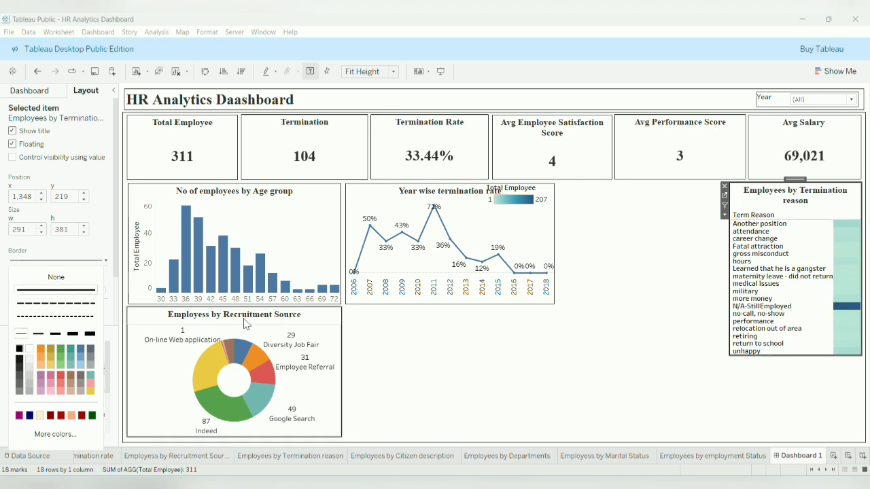
click(626, 372)
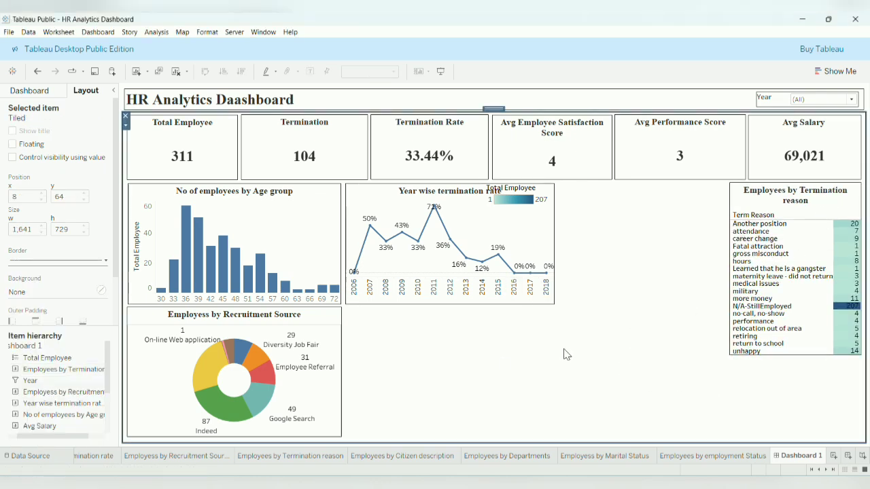
- On the Employess by Recruitment Source sheet, assign the Blue-Teal palette to the donut's first pie layer, and return to Dashboard 1
click(336, 398)
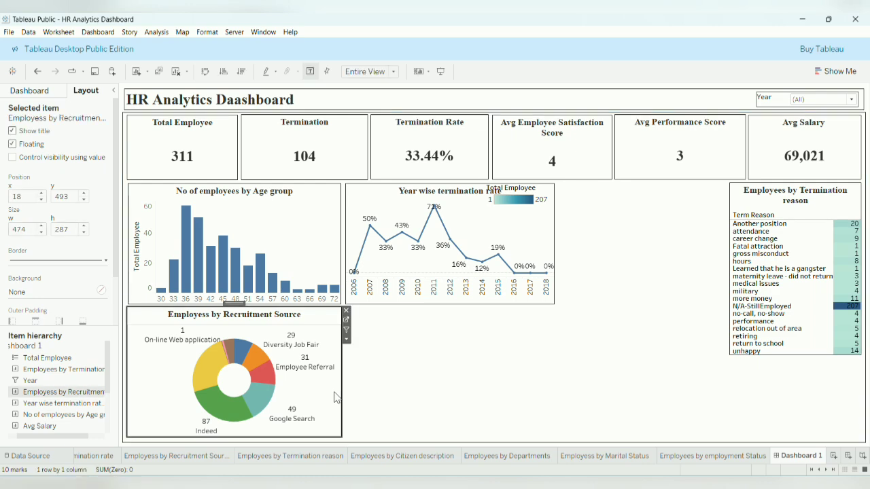
click(347, 321)
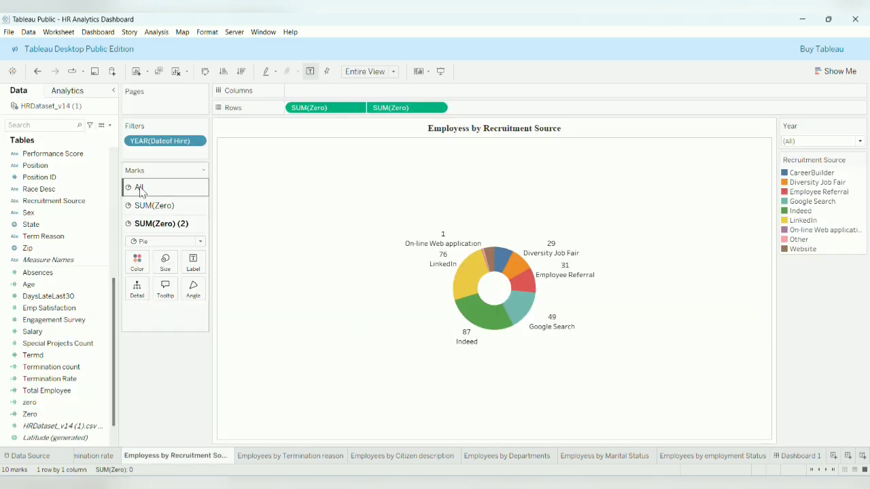
click(154, 205)
click(137, 242)
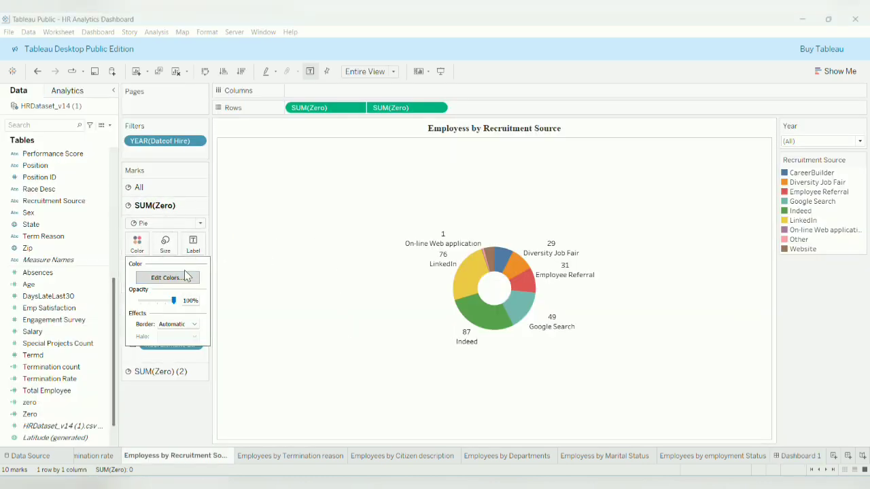
click(167, 277)
click(480, 174)
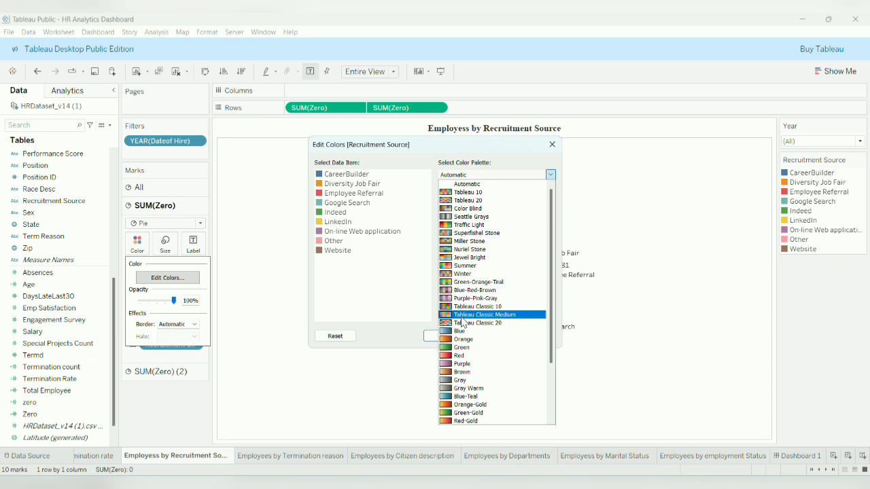
click(467, 396)
click(534, 336)
click(444, 336)
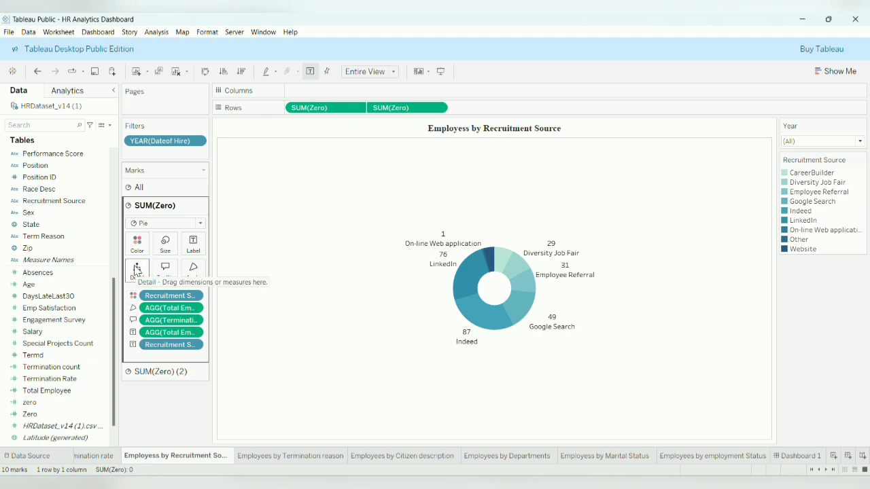
click(796, 456)
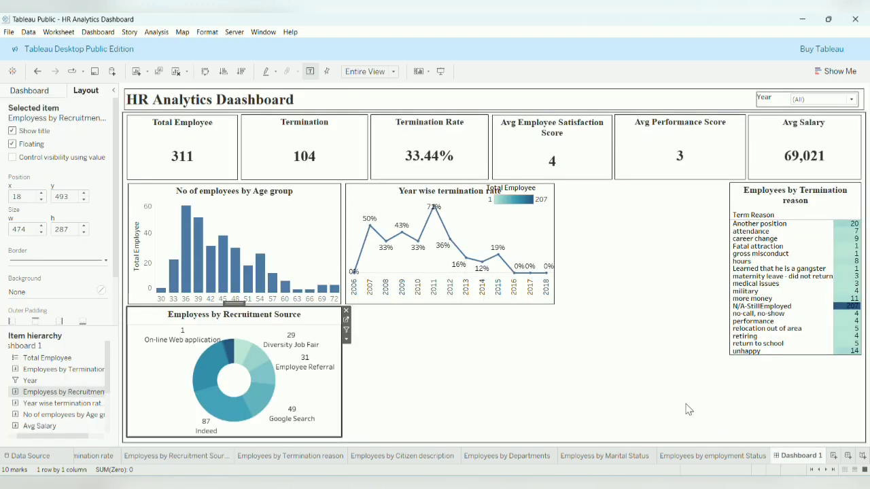
- Remove the Total Employee colour legend covering the Year wise termination rate chart
click(513, 199)
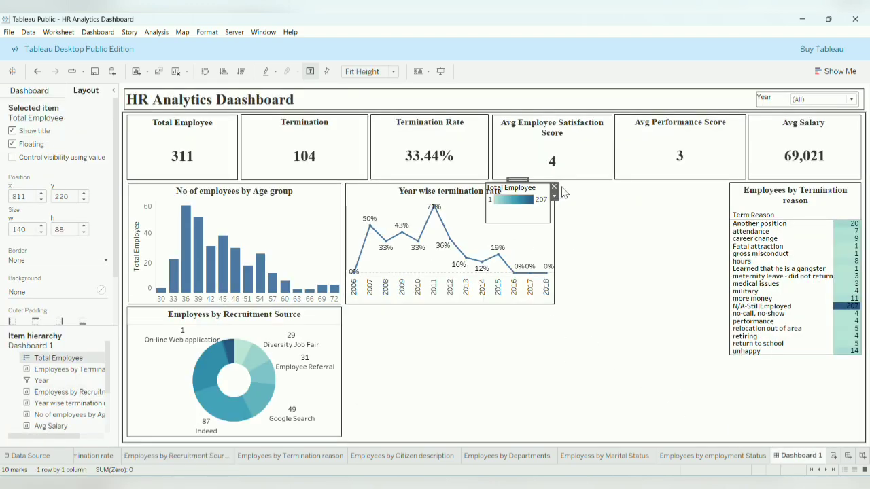
click(554, 187)
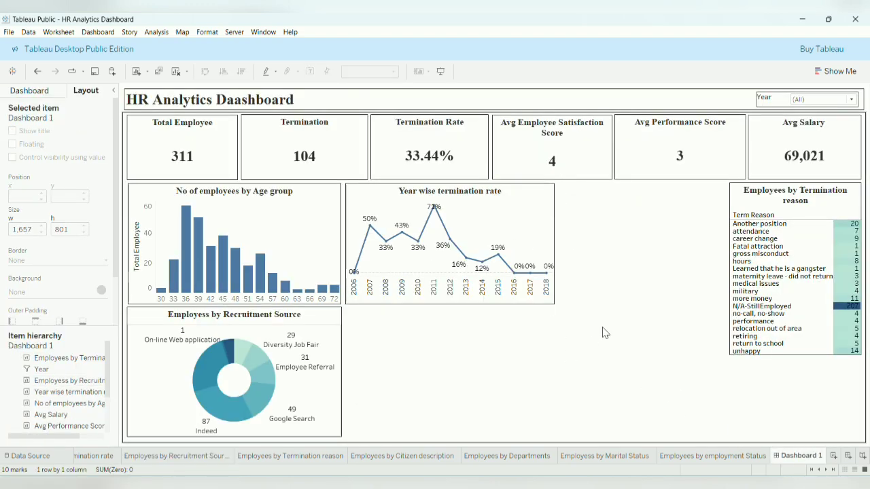
click(631, 384)
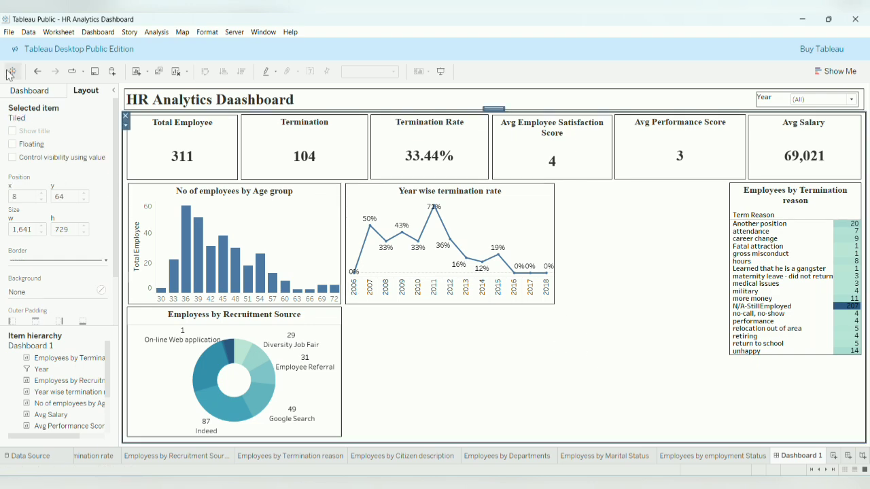
- Add the Employees by Citizen description sheet as a floating chart between the Year wise termination rate chart and the termination reason table
click(29, 90)
drag(47, 269, 477, 184)
drag(477, 239, 561, 236)
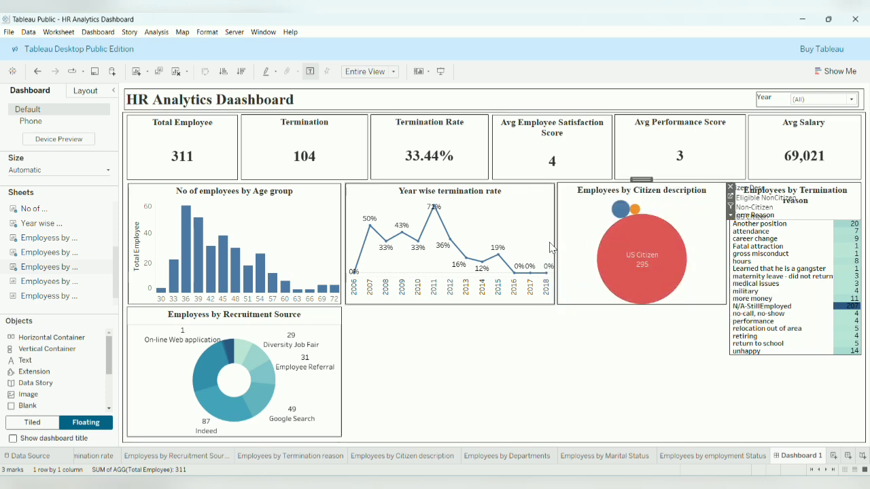
- On the Employees by Citizen description sheet, assign the Blue-Teal palette to the bubbles, and return to Dashboard 1
click(730, 196)
click(137, 207)
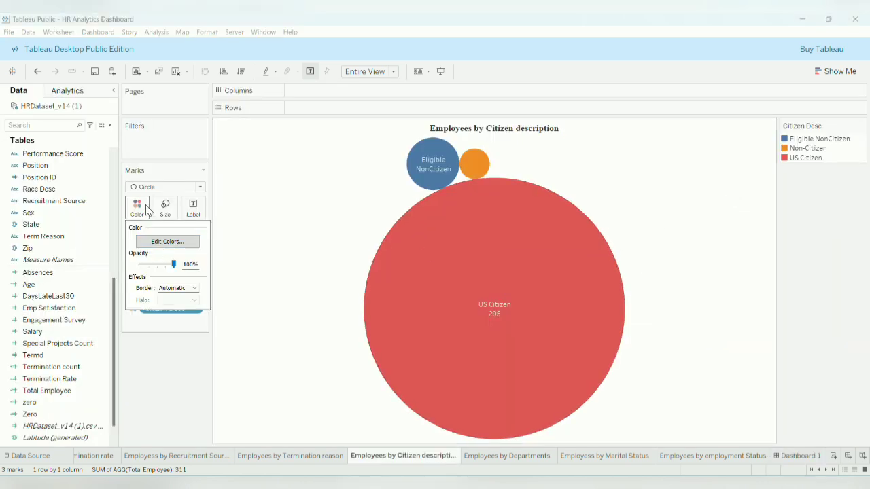
click(167, 242)
click(474, 175)
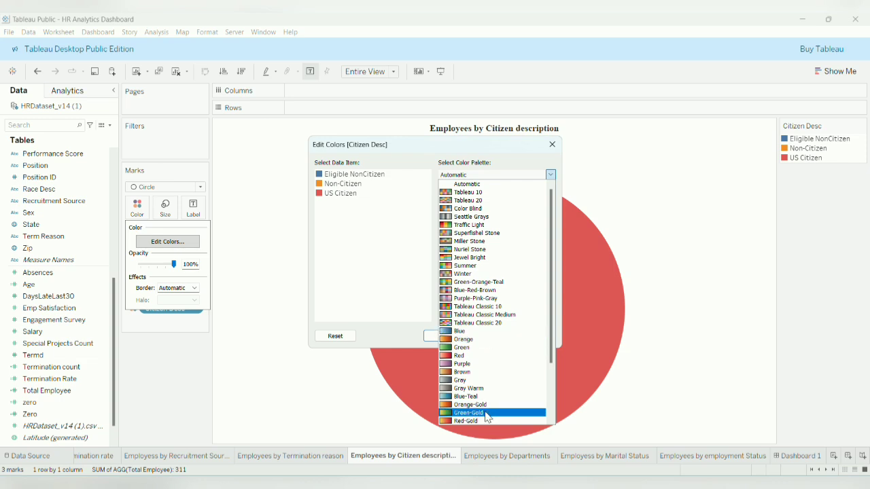
click(494, 416)
click(498, 315)
click(535, 335)
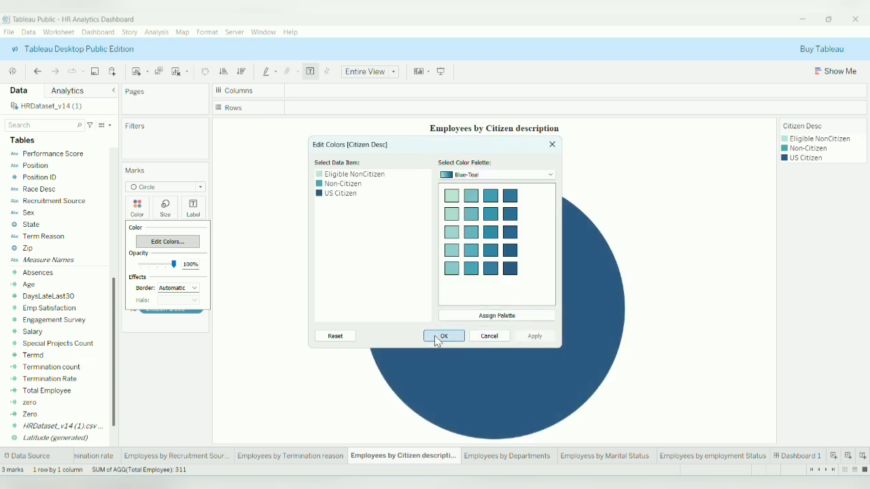
click(444, 335)
click(799, 456)
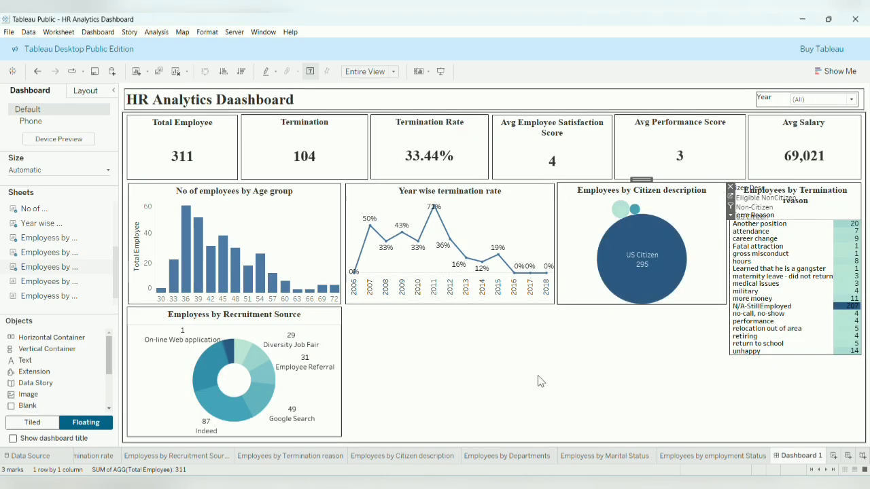
- Give the Employees by Citizen description chart a solid line border and remove its Citizen Desc colour legend
click(85, 92)
click(57, 261)
click(56, 293)
click(626, 287)
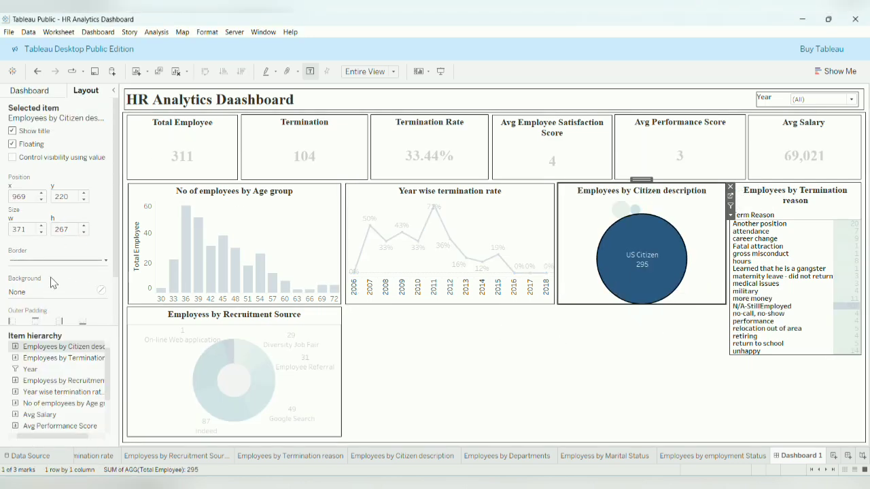
- Add the Employees by Departments sheet below the Year wise termination rate chart, about 462 by 284 px, and remove its Total Employee legend
click(29, 90)
drag(48, 281, 348, 309)
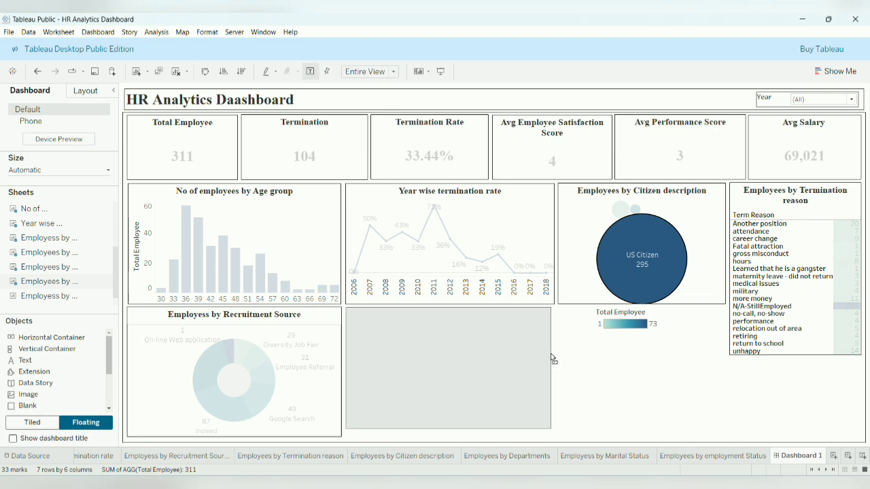
drag(551, 358, 555, 358)
drag(439, 430, 440, 436)
click(644, 337)
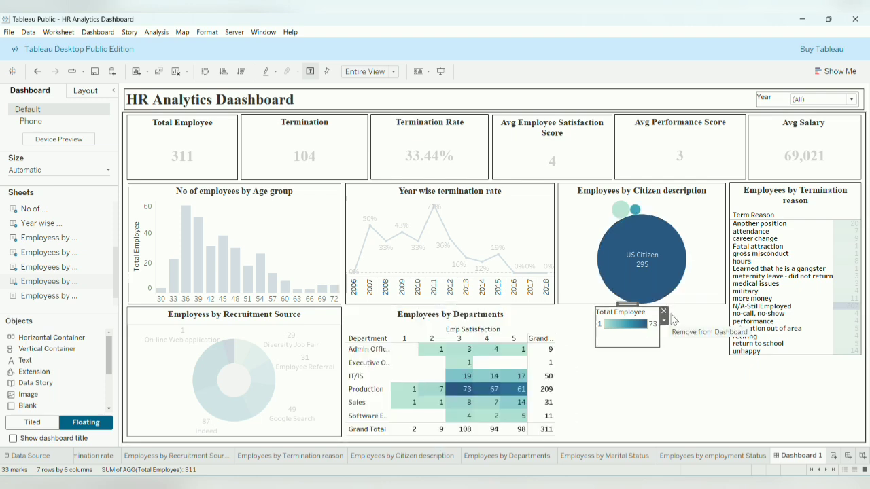
click(664, 311)
- Give the floating Employees by Departments table a solid line border
click(523, 314)
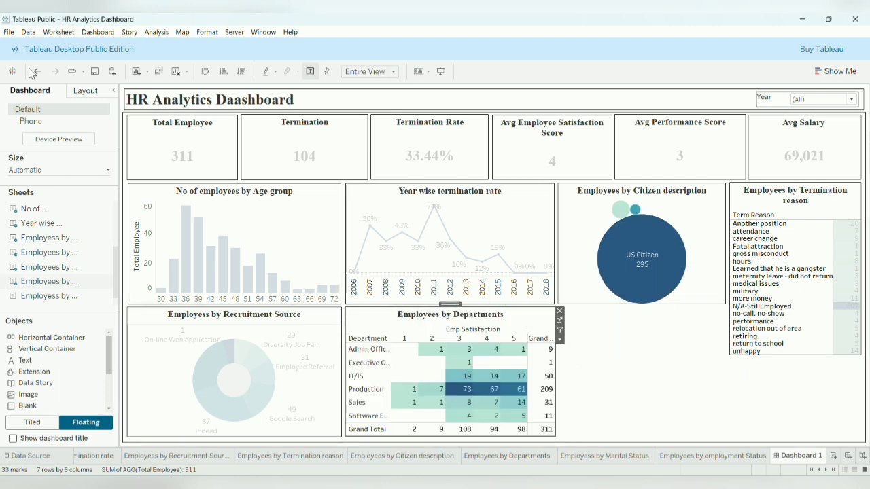
click(82, 92)
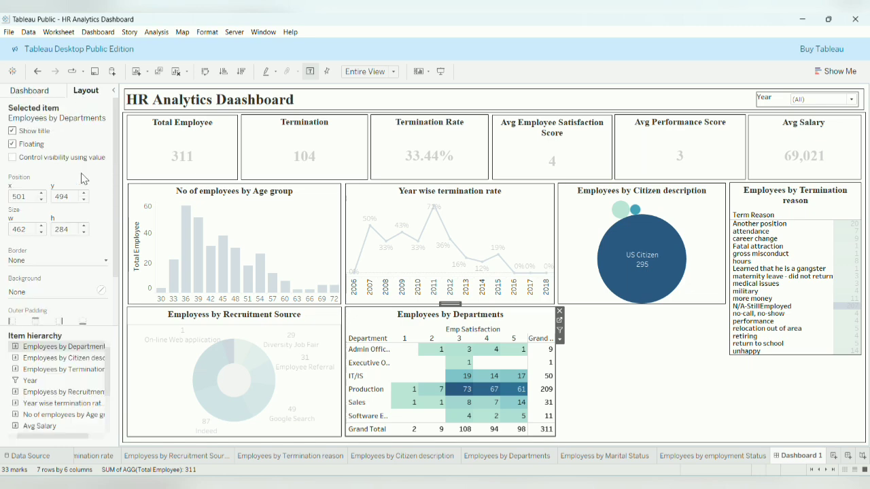
click(68, 260)
click(68, 289)
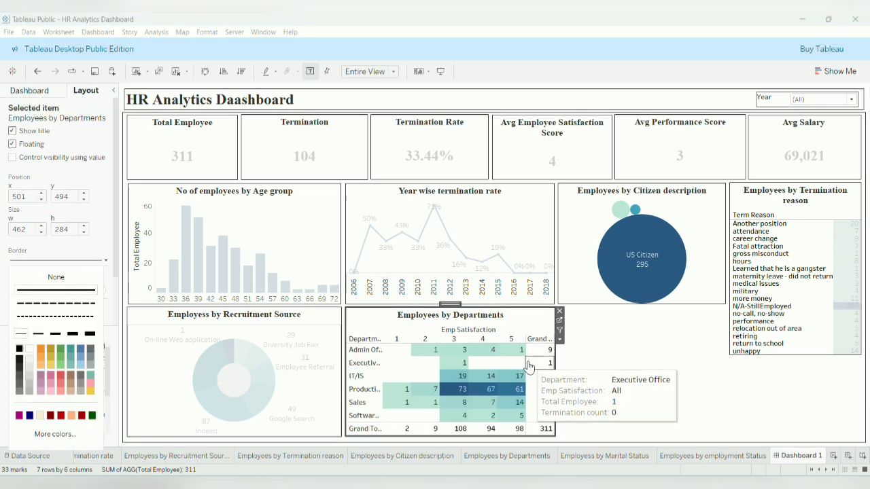
click(638, 380)
- Add the Employess by Marital Status sheet below the citizen description chart, about 371 by 286 px, with a solid line border
click(34, 91)
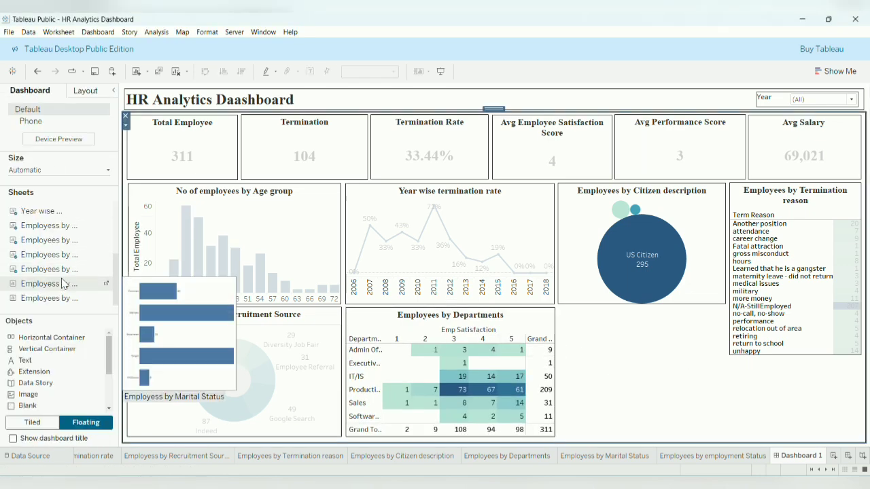
drag(60, 283, 558, 310)
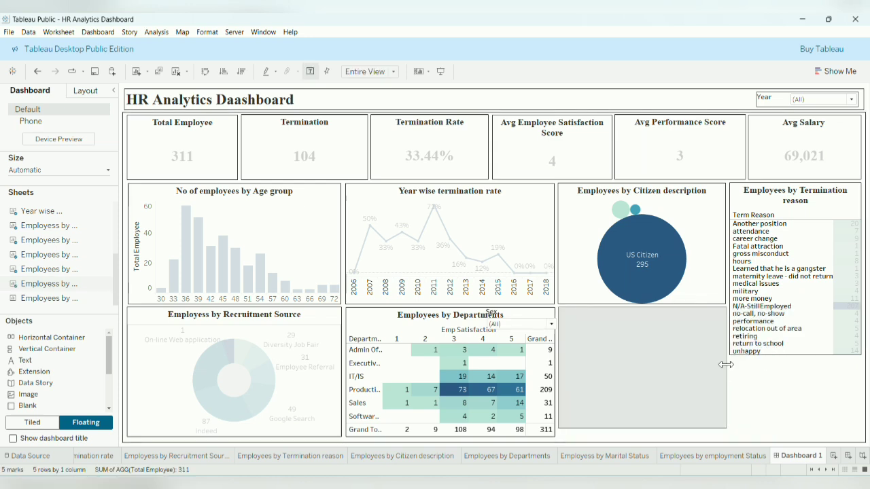
drag(725, 365, 726, 365)
drag(648, 428, 647, 441)
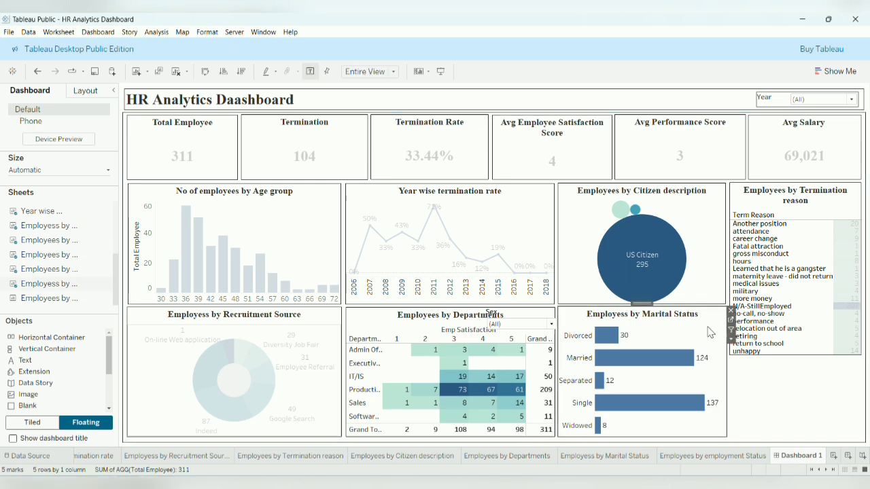
click(85, 90)
click(60, 260)
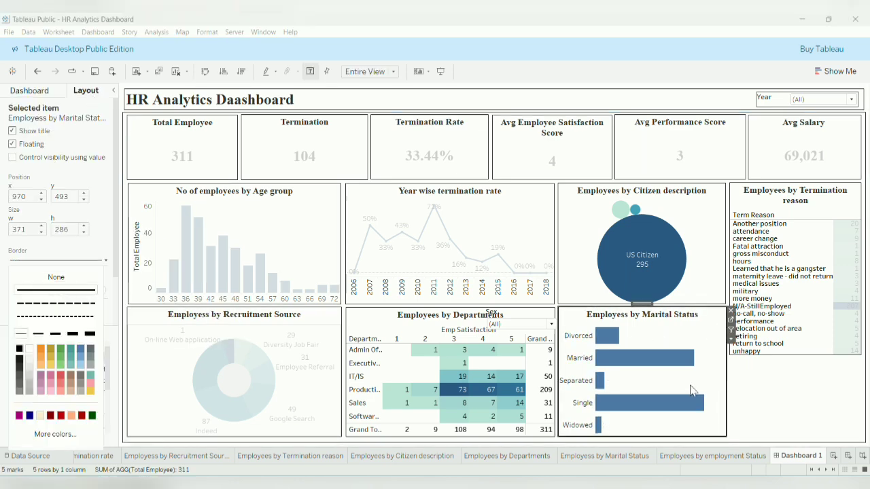
click(768, 399)
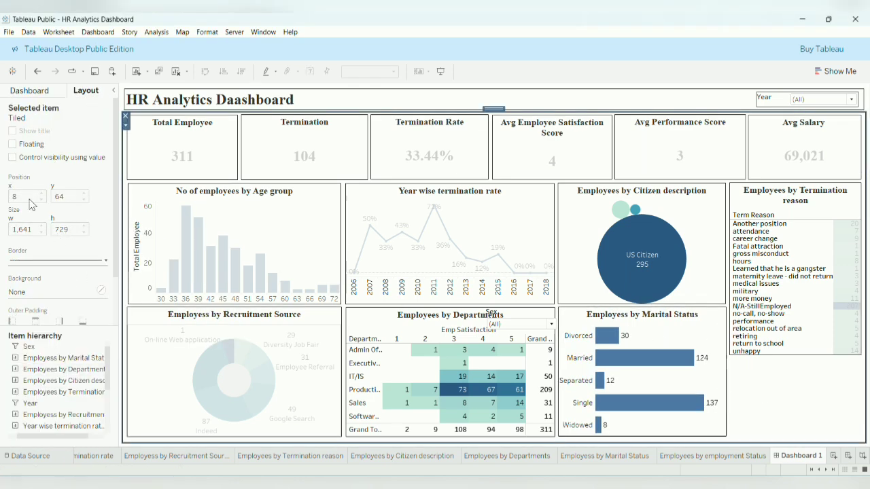
- Add the Employees by employment Status sheet as a floating chart below the termination reason table and remove its Total Employee legend
click(30, 91)
drag(47, 298, 610, 316)
drag(611, 385, 729, 385)
drag(793, 334, 804, 364)
click(575, 326)
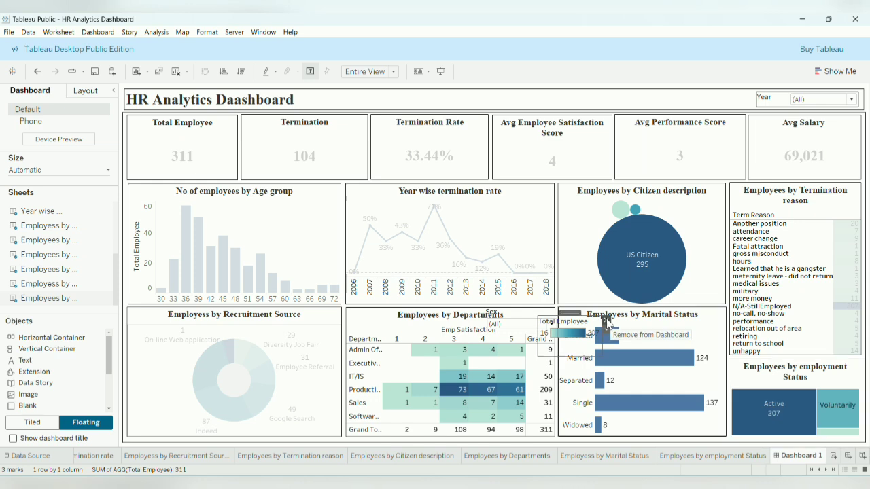
click(603, 319)
- Move the floating Sex filter into the title bar beside the Year filter
click(518, 326)
click(524, 305)
drag(524, 304, 706, 106)
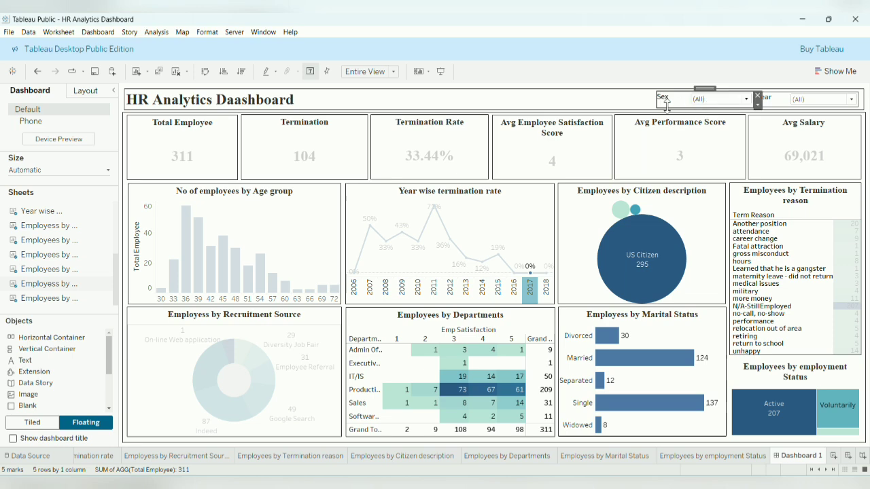
- Give the floating Sex filter a solid line border and clear the 2017 selection in the Year wise termination rate chart
click(86, 93)
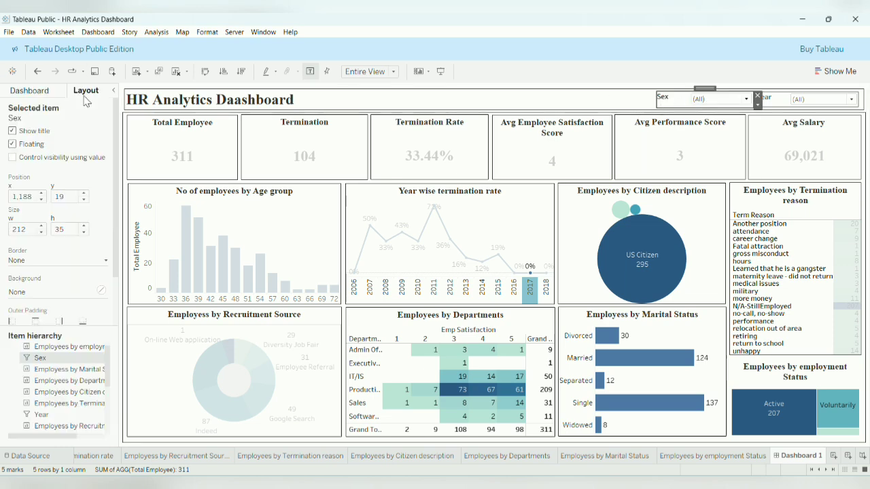
click(59, 264)
click(52, 292)
click(364, 107)
click(363, 106)
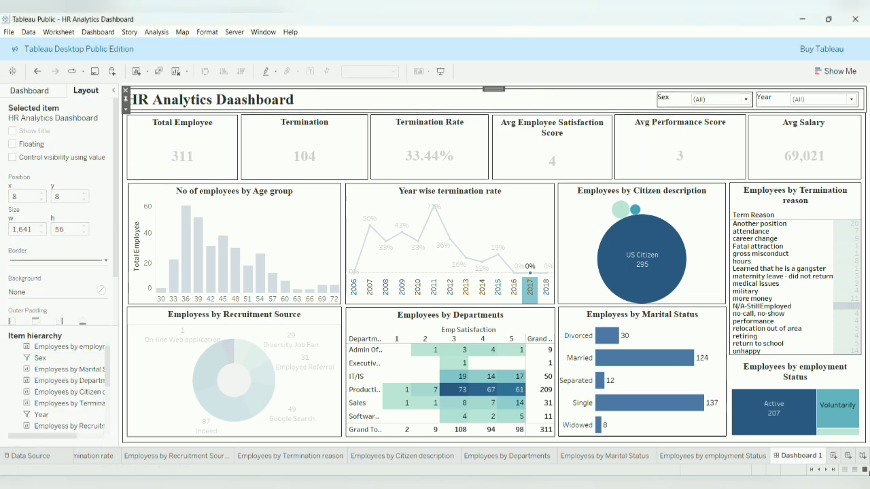
click(535, 291)
click(204, 161)
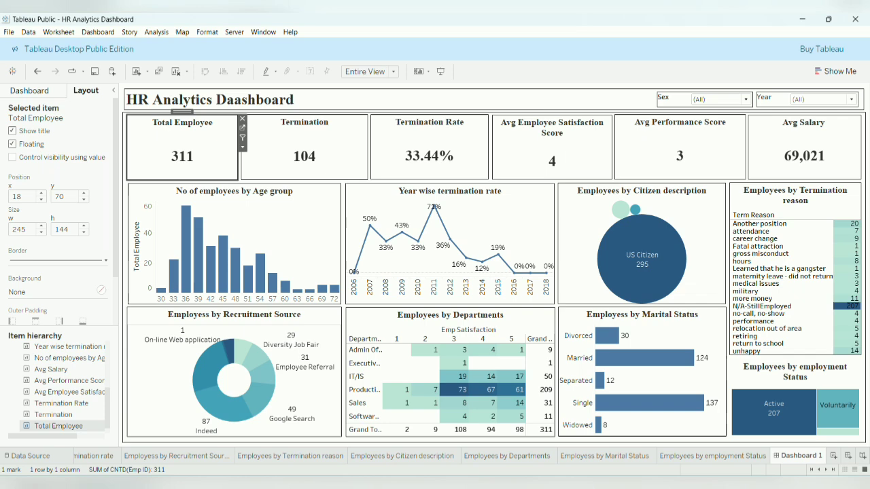
- Give the floating Employees by employment Status chart a solid line border
click(854, 373)
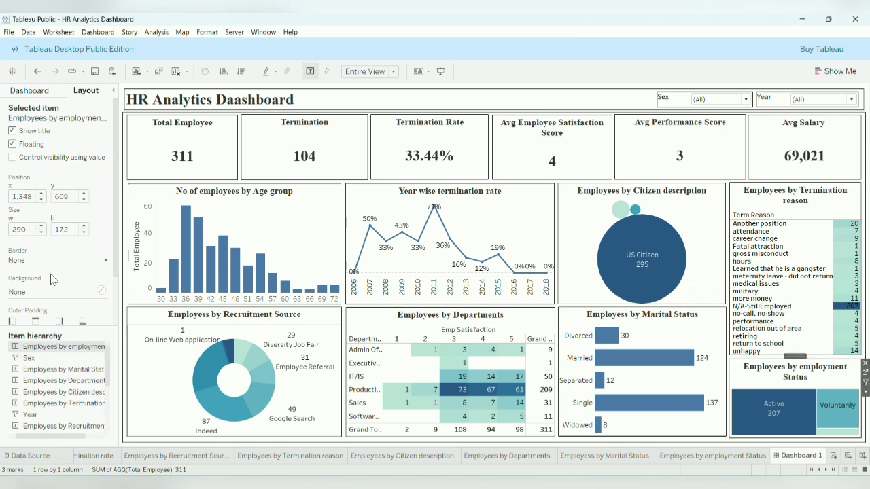
click(63, 403)
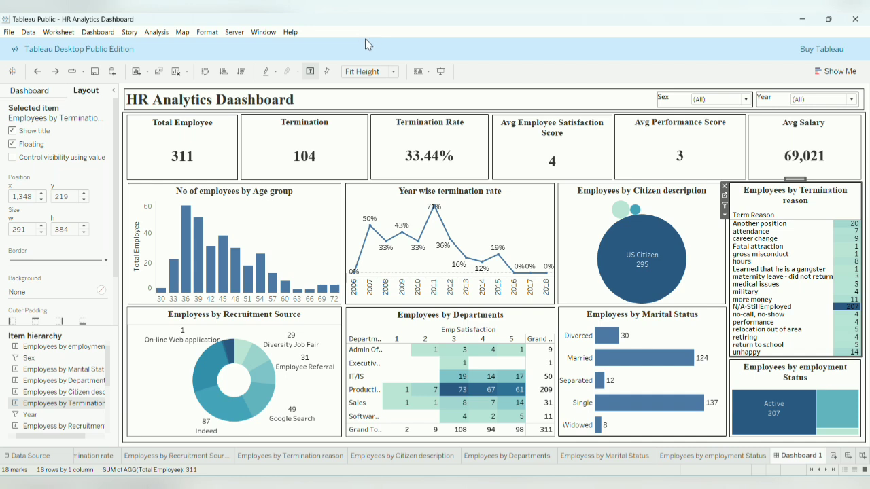
mouse_move(679, 244)
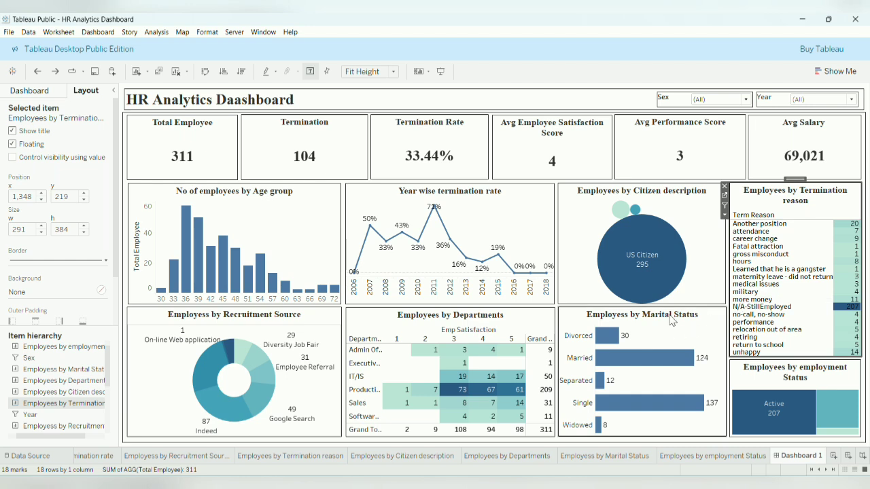
- Apply the Sex filter to all worksheets using related data sources
click(747, 99)
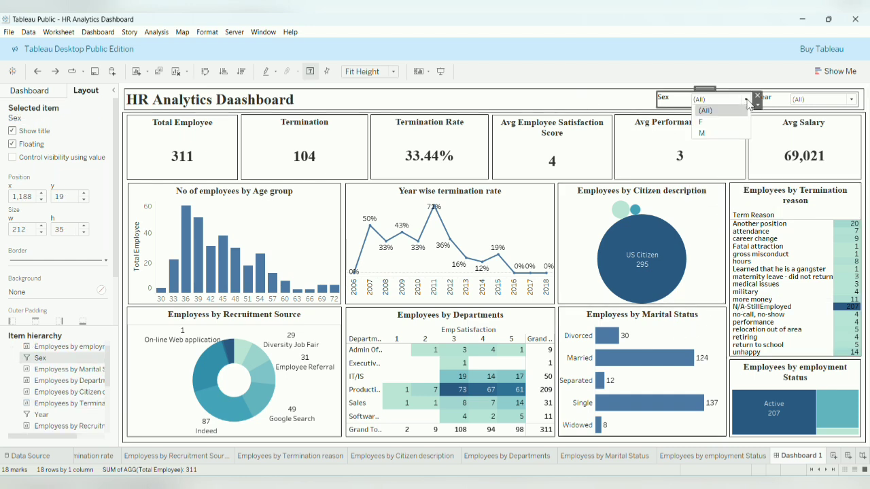
click(609, 104)
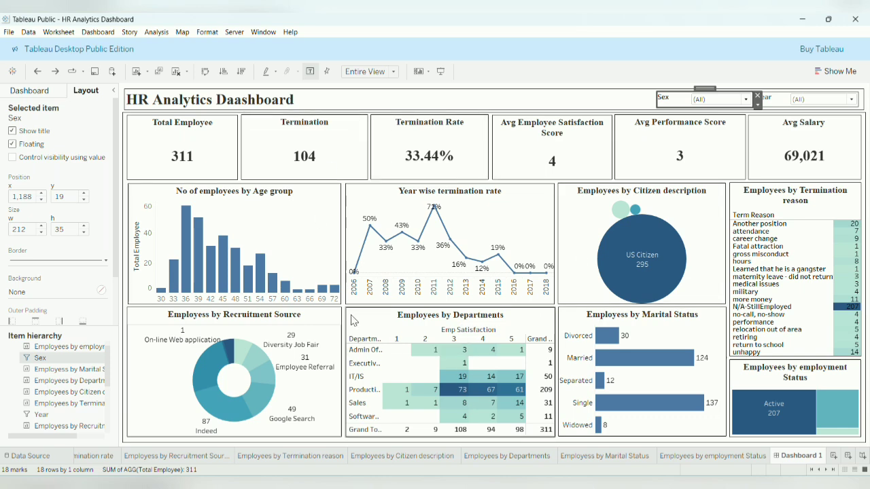
click(758, 106)
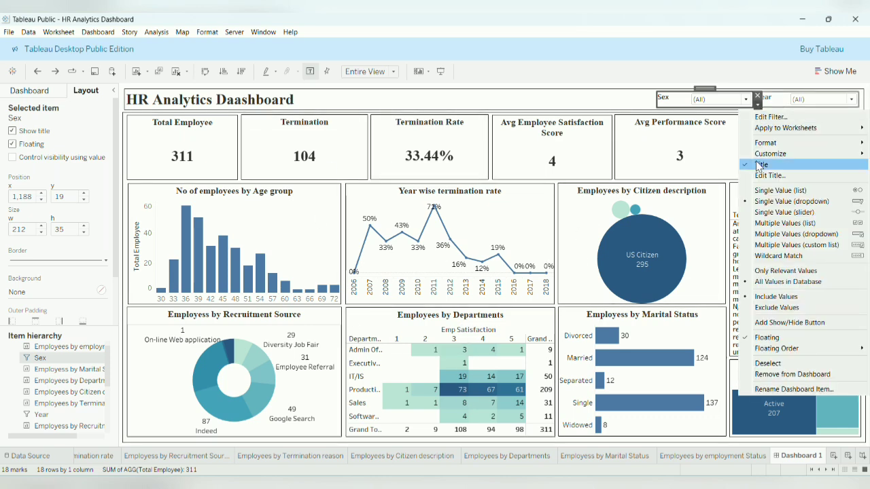
mouse_move(796, 129)
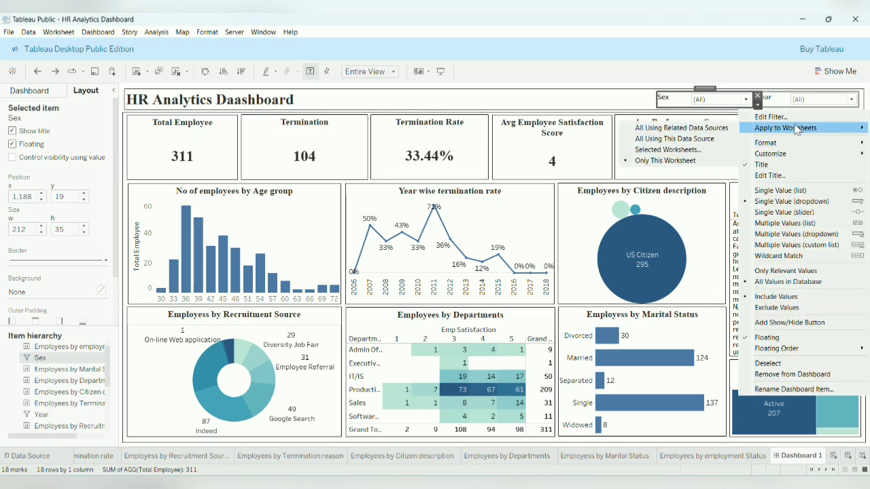
click(704, 129)
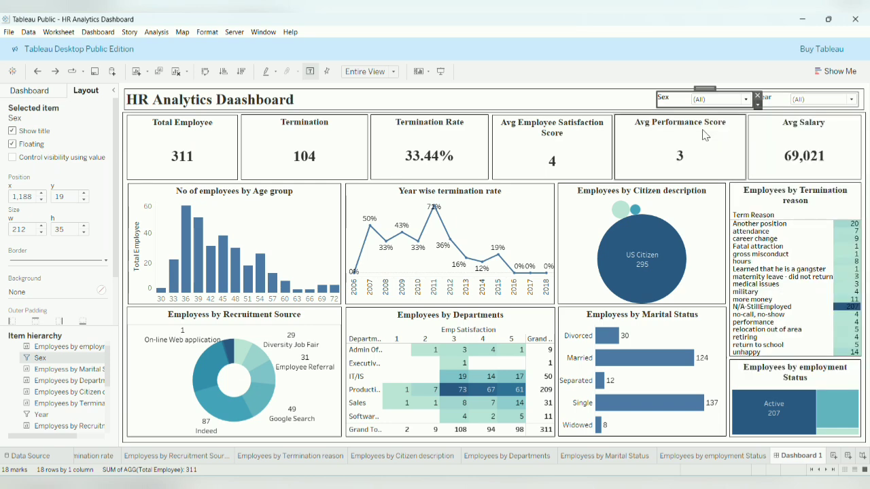
click(622, 102)
- Test the Sex filter with F and M, and reset it to All
click(746, 100)
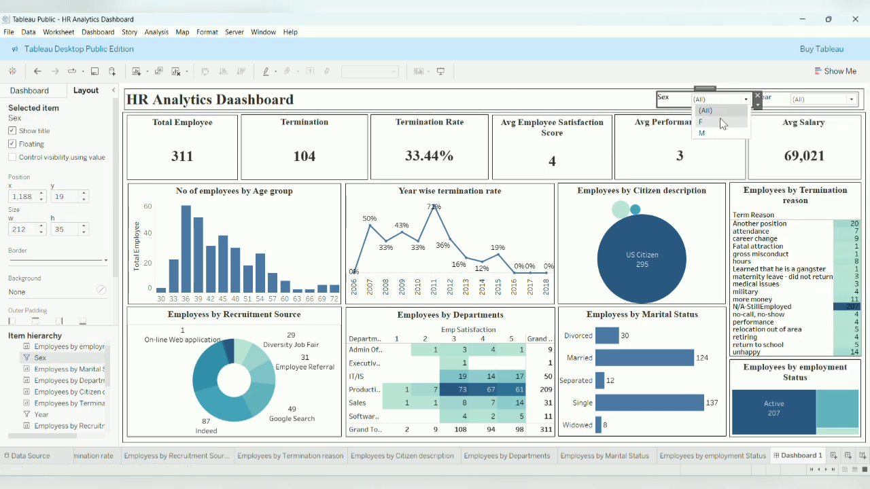
click(722, 124)
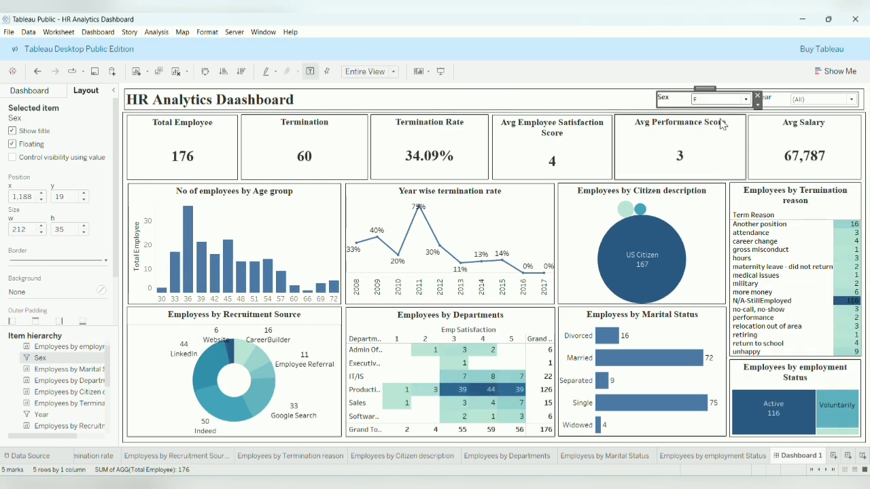
click(746, 100)
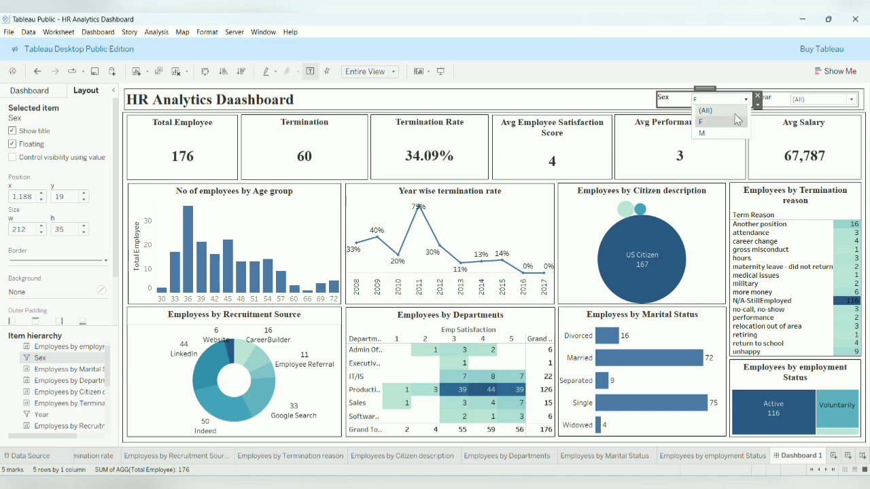
click(723, 133)
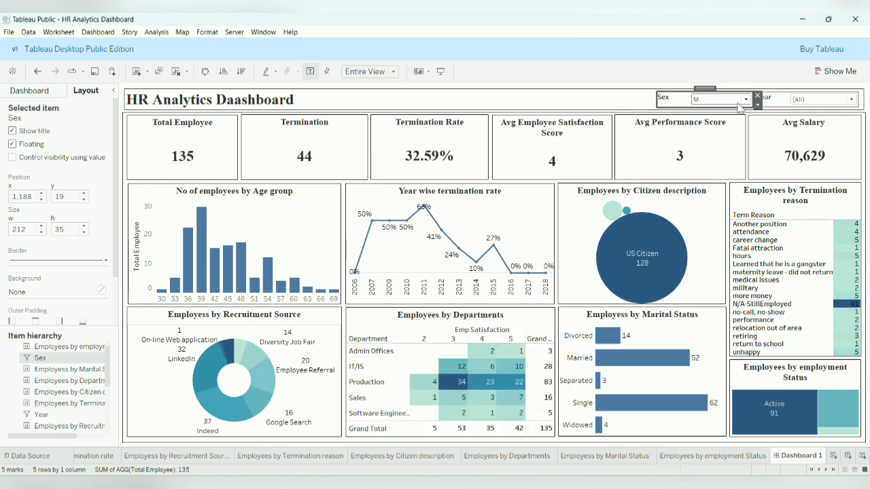
click(746, 99)
click(714, 112)
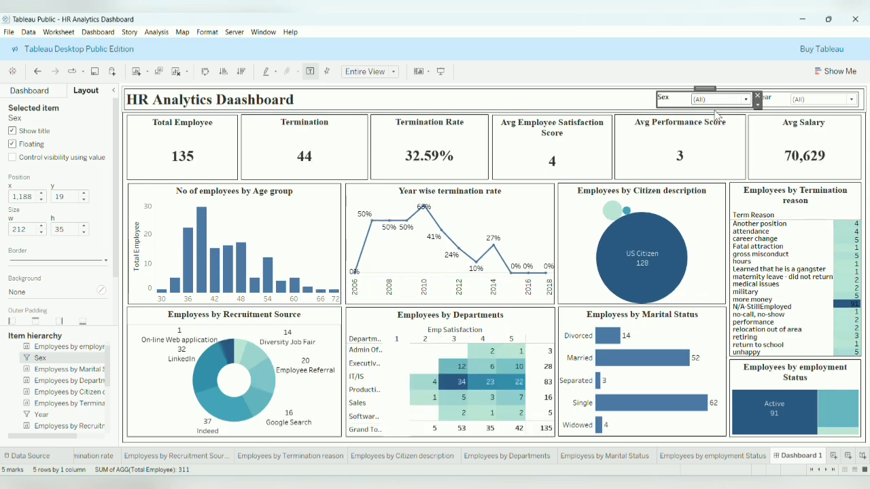
- Apply the Year filter to all worksheets using related data sources
click(846, 101)
click(863, 106)
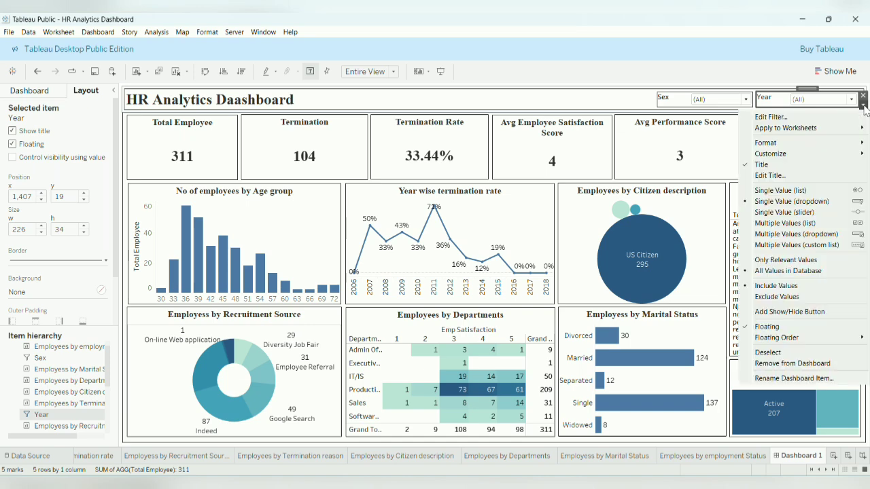
click(707, 129)
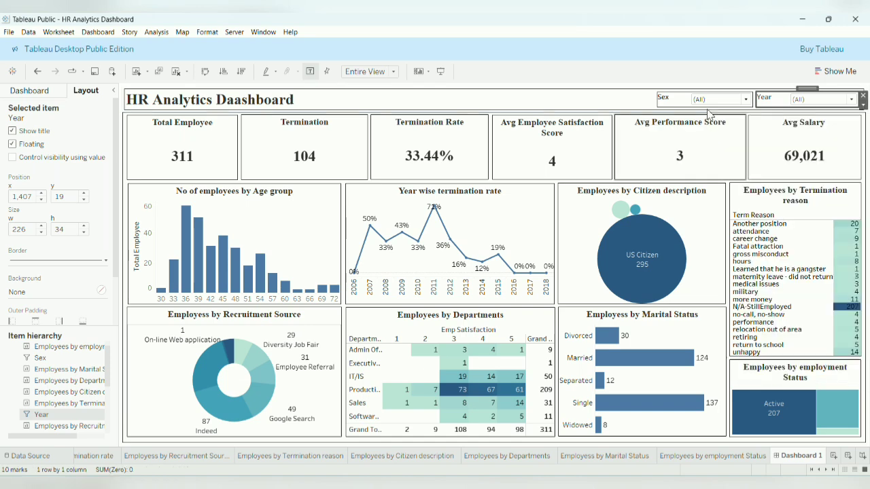
- Test the Year filter with 2006 and 2010, and reset it to All
click(818, 100)
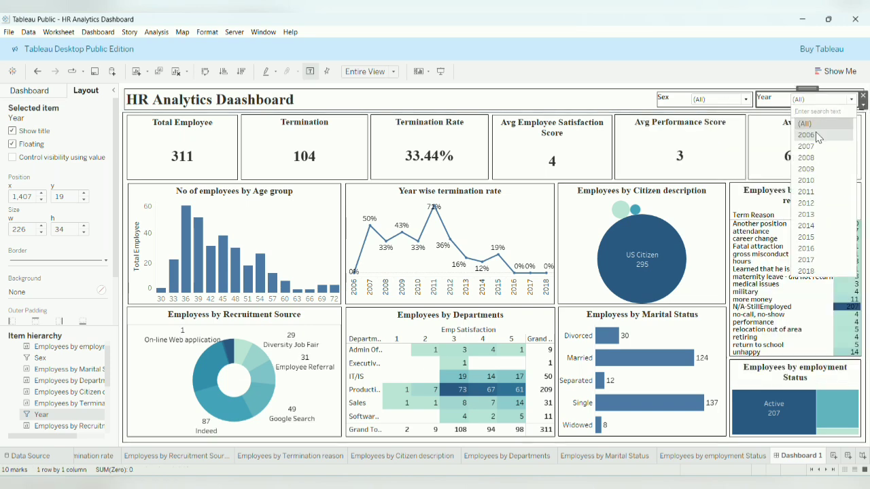
click(818, 135)
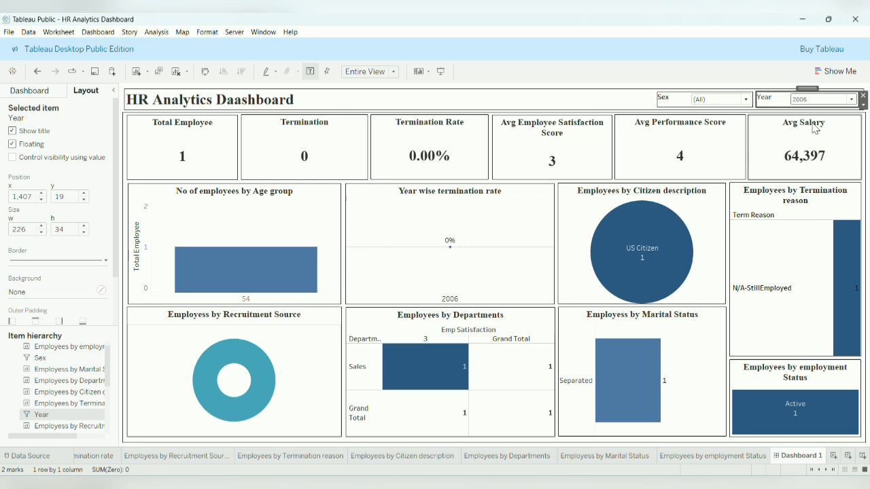
click(823, 101)
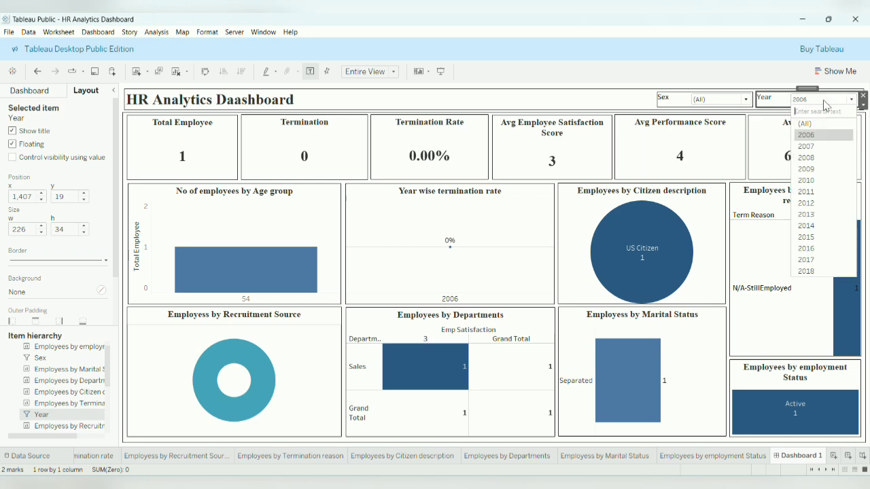
click(824, 180)
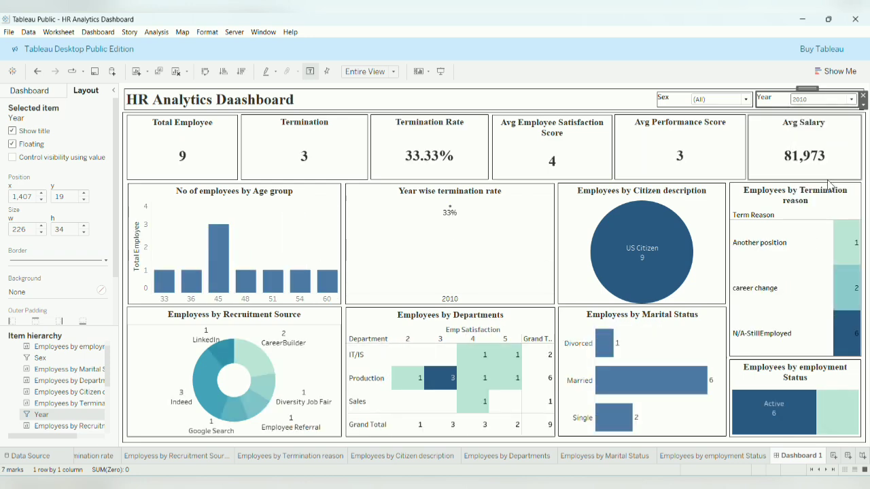
click(824, 100)
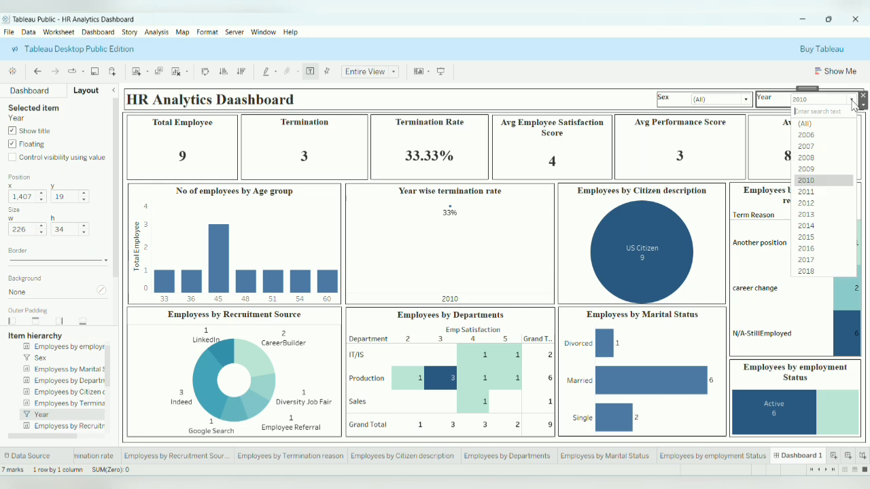
click(804, 124)
click(626, 104)
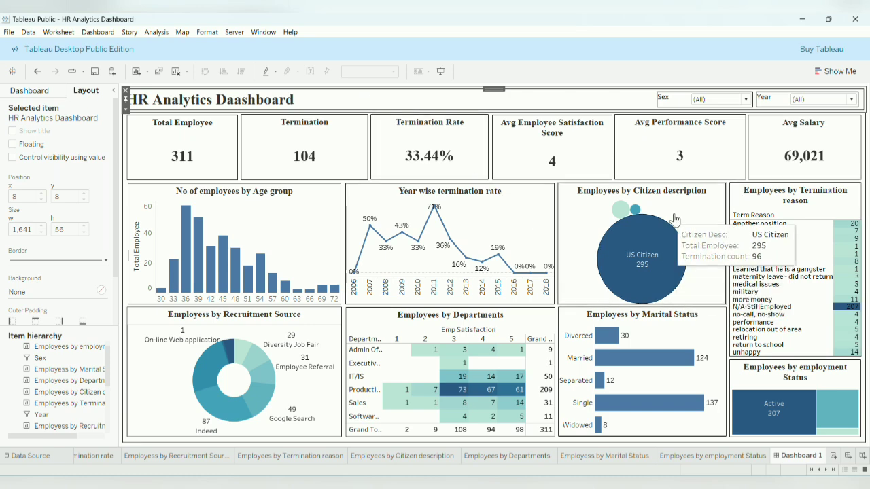
click(157, 32)
click(98, 31)
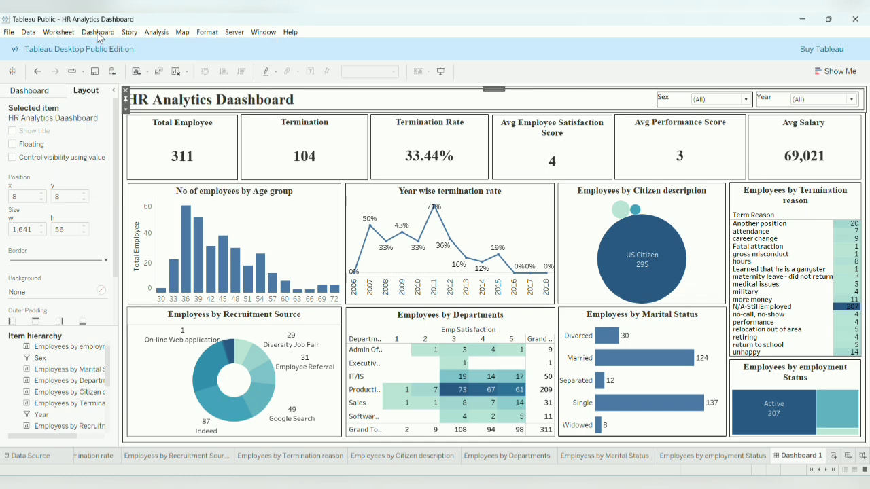
click(47, 35)
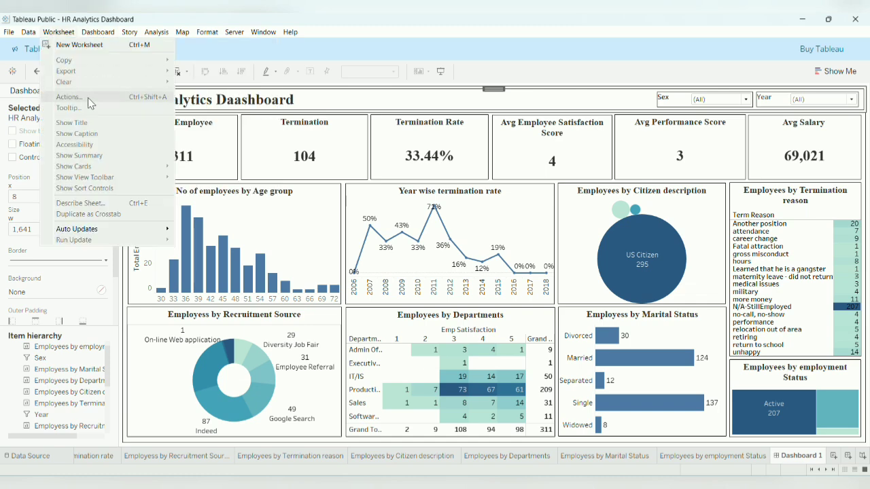
click(339, 107)
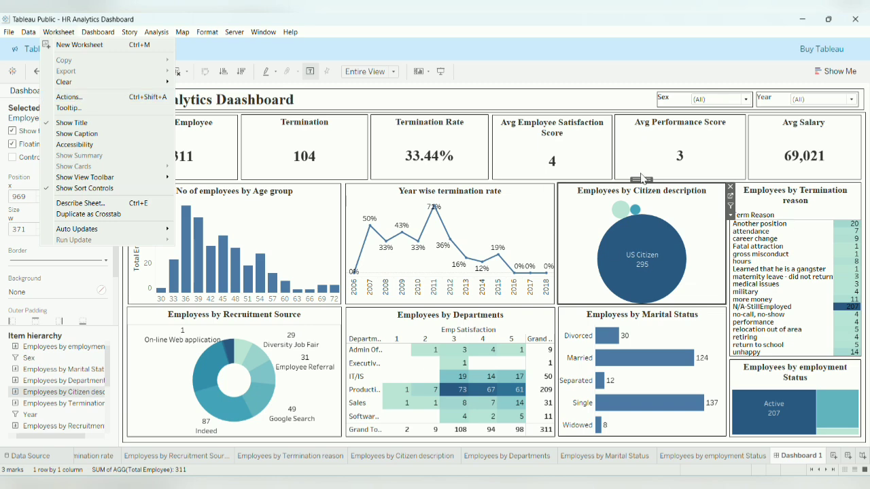
- Start a new filter action for the workbook and look through its source sheets
click(61, 34)
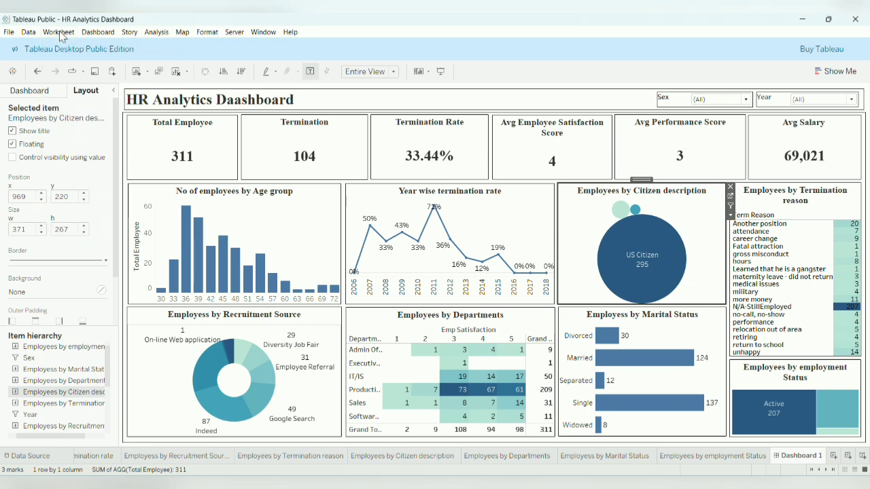
click(60, 36)
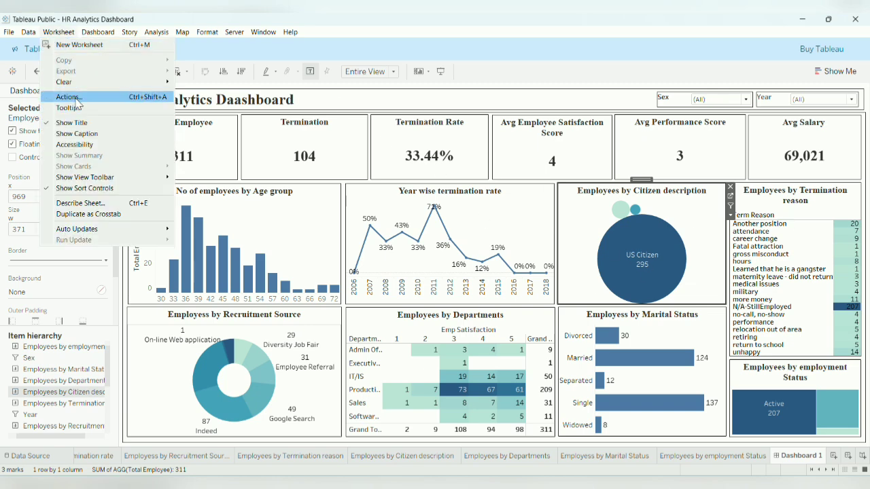
click(75, 98)
click(297, 308)
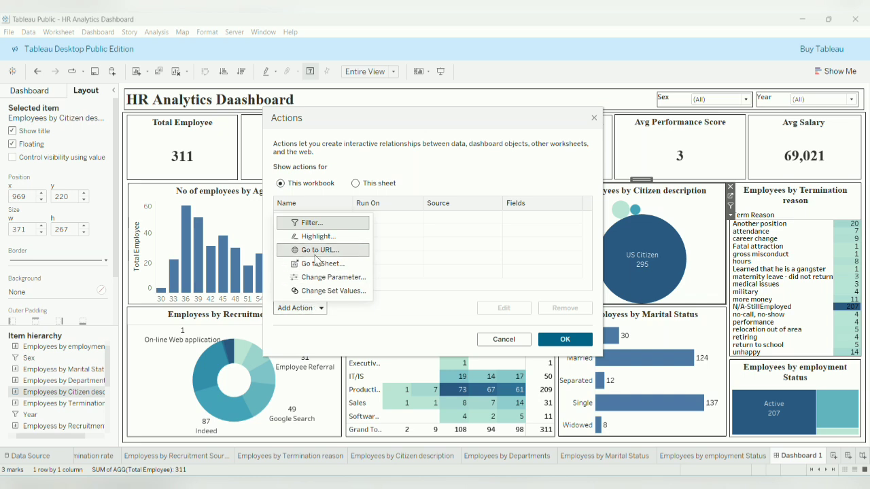
click(318, 224)
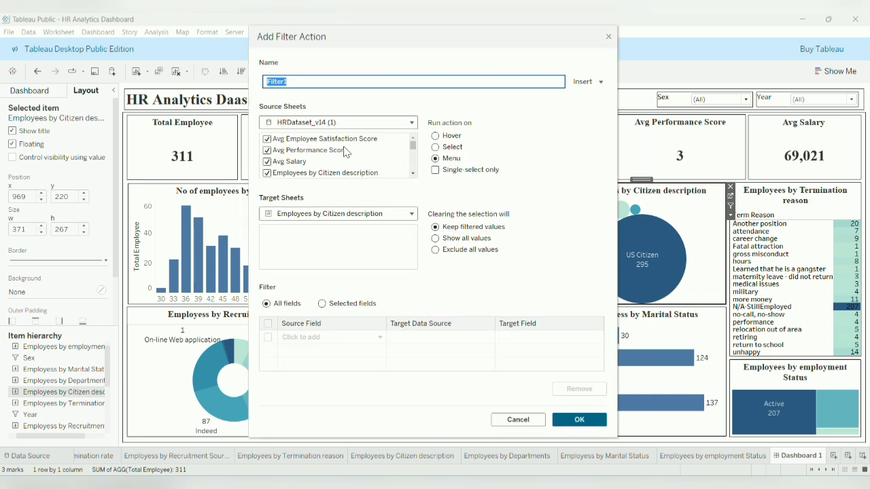
scroll(321, 159, down, 2)
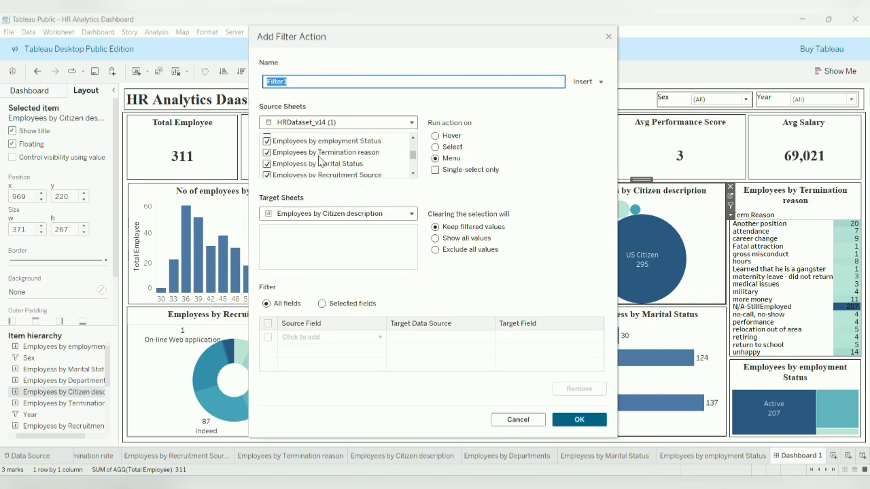
click(360, 214)
click(364, 216)
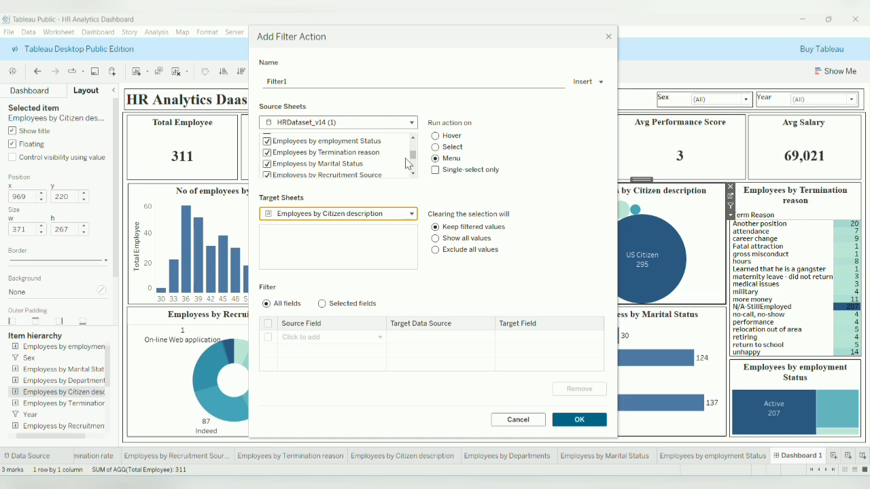
scroll(400, 164, down, 5)
- Make the filter action run on Select, show all values when the selection clears, and target Dashboard 1
click(435, 147)
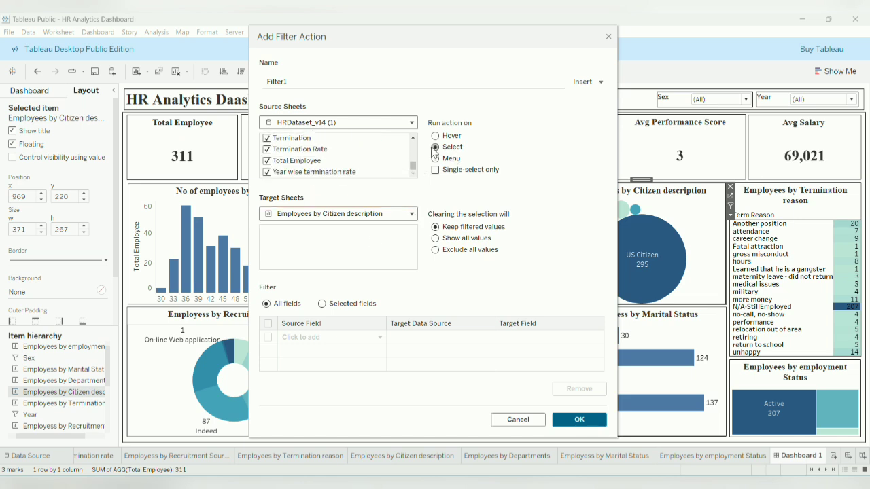
click(435, 238)
click(351, 214)
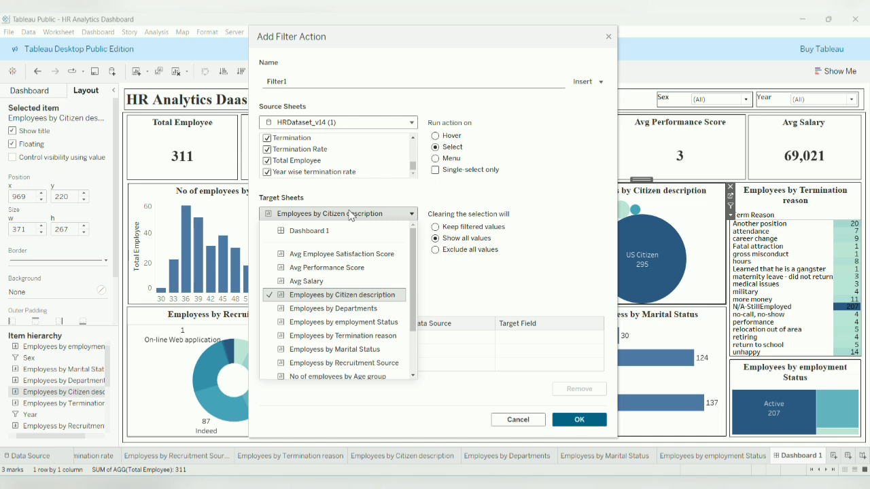
click(325, 232)
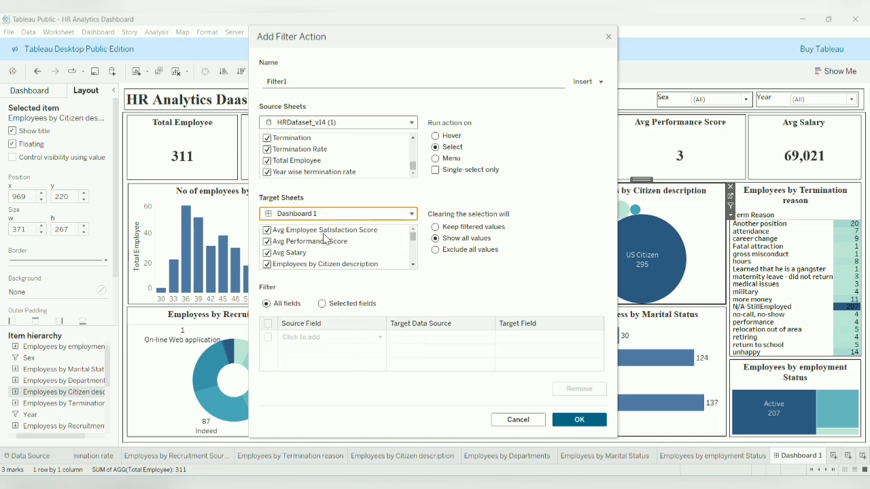
- Use HRDataset_v14 (1) as the source for the filter action and save the action
click(345, 123)
click(333, 187)
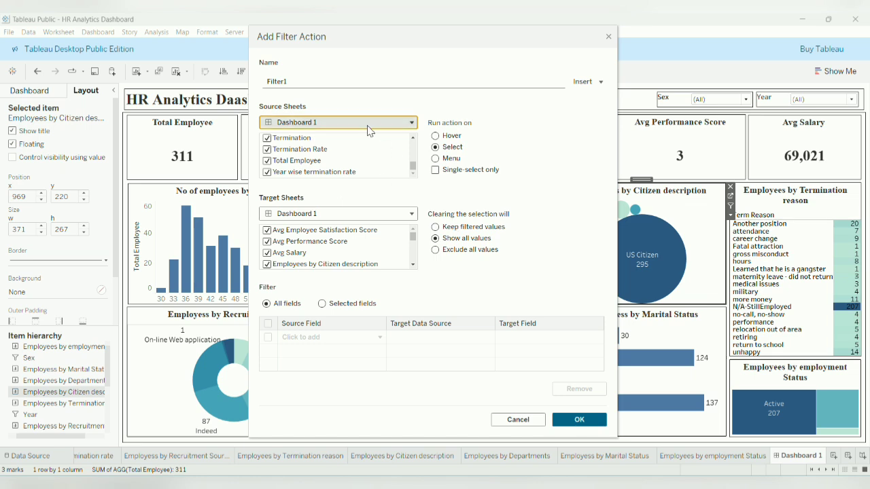
click(366, 126)
click(349, 165)
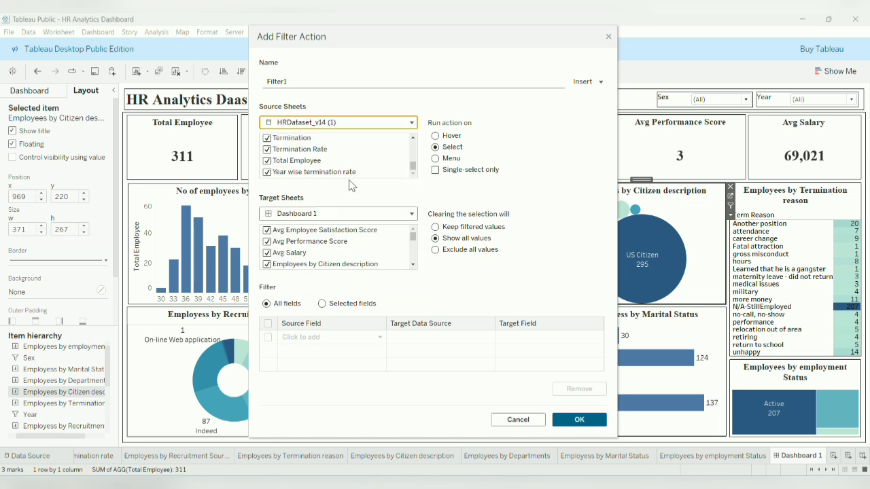
click(563, 416)
click(561, 340)
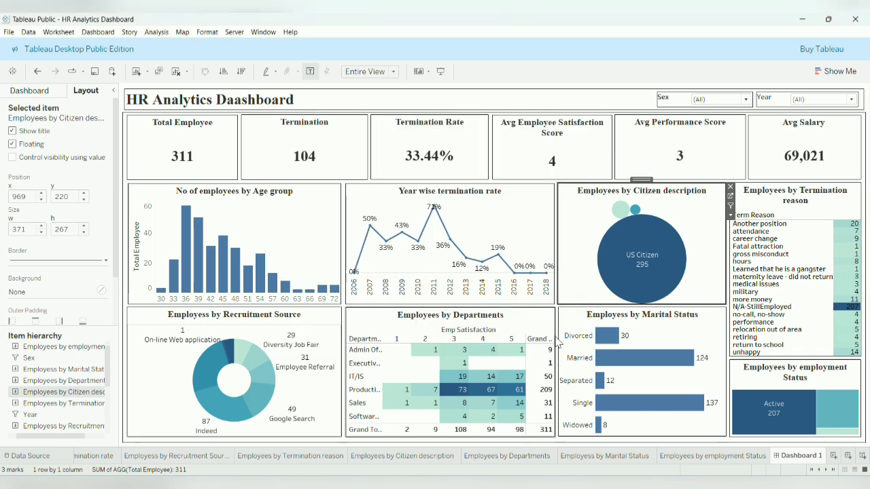
- Test the filter action with the US Citizen bubble and the LinkedIn slice of the recruitment donut, clearing each selection
click(630, 286)
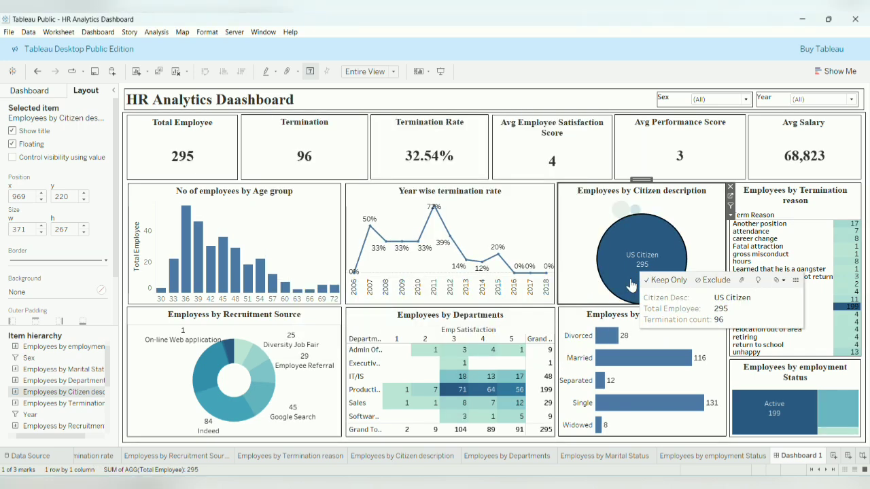
click(629, 256)
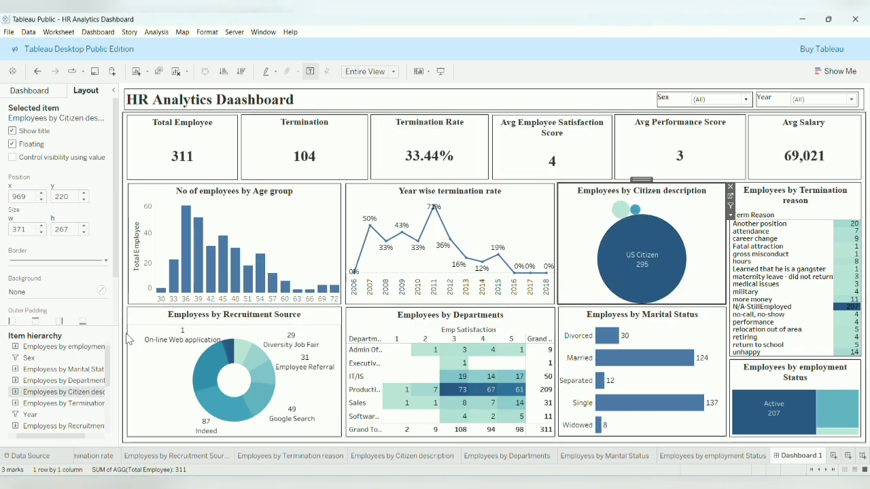
click(214, 364)
click(215, 364)
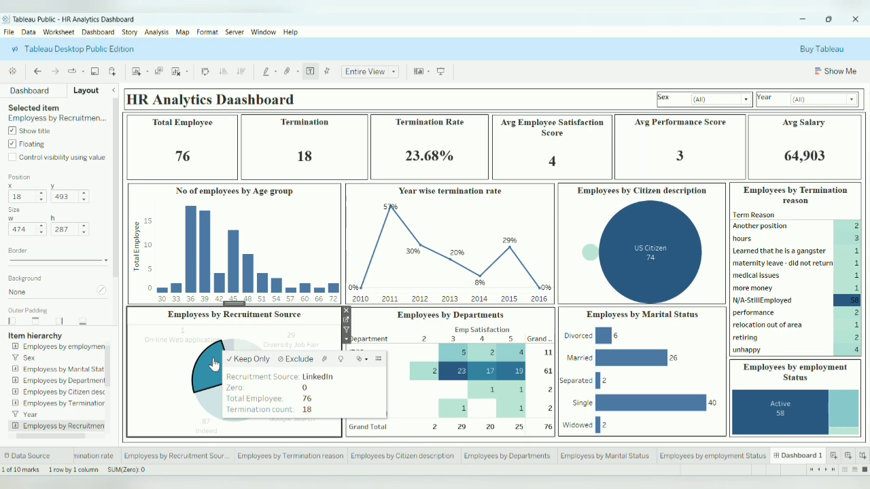
click(214, 365)
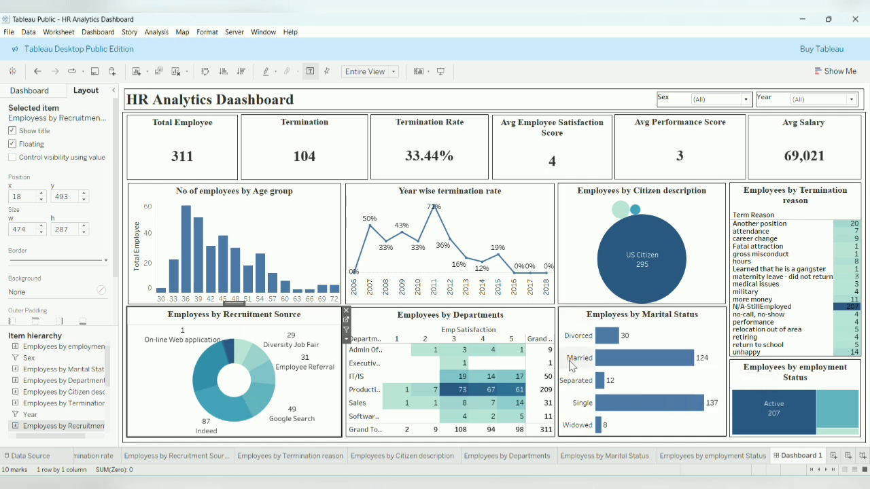
click(863, 469)
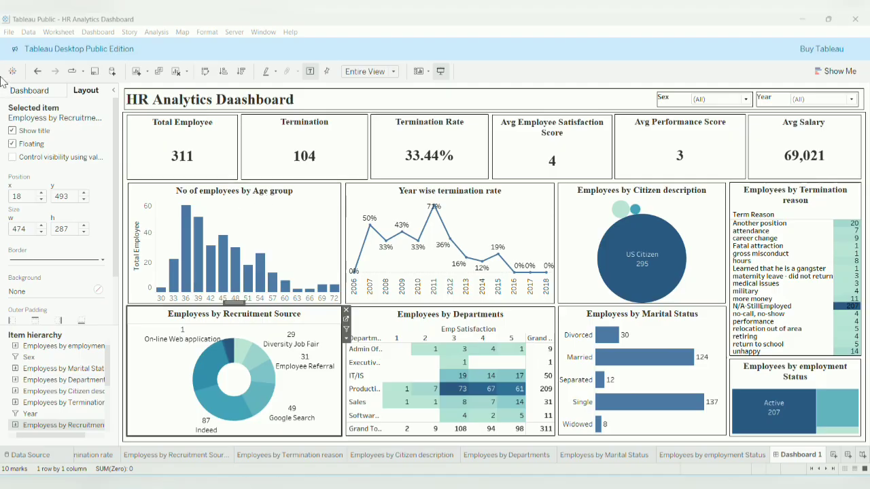
- Publish the workbook to Tableau Public, signing in with the account e-mail and password, and view the published dashboard in the browser
click(9, 33)
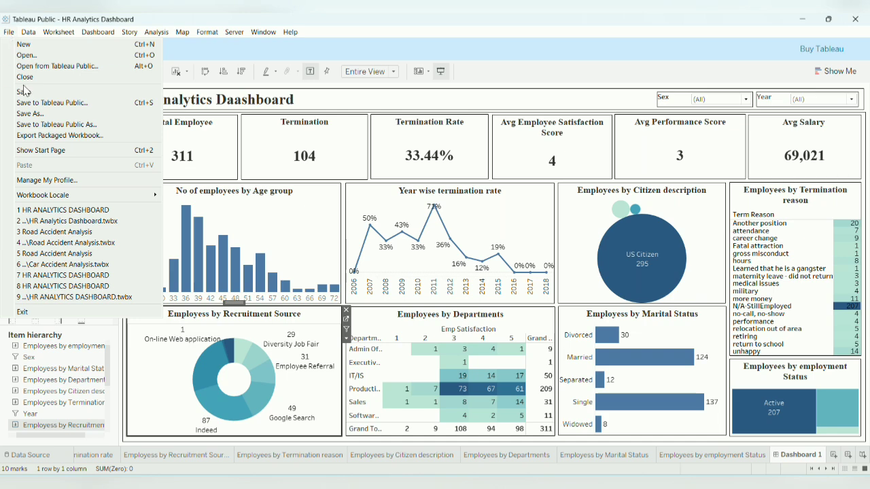
click(32, 105)
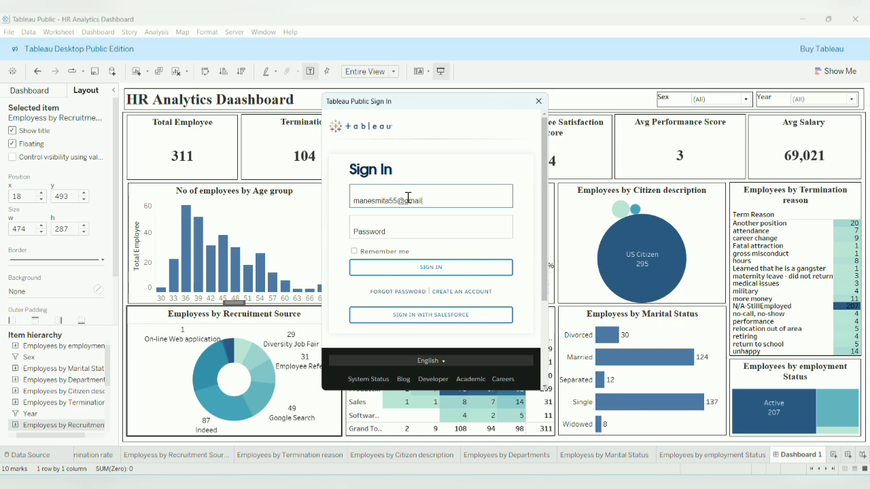
click(421, 228)
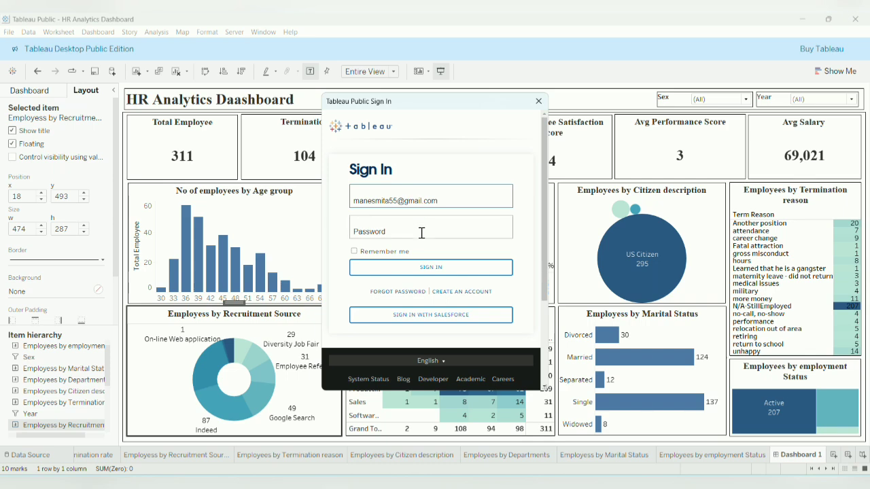
text(****)
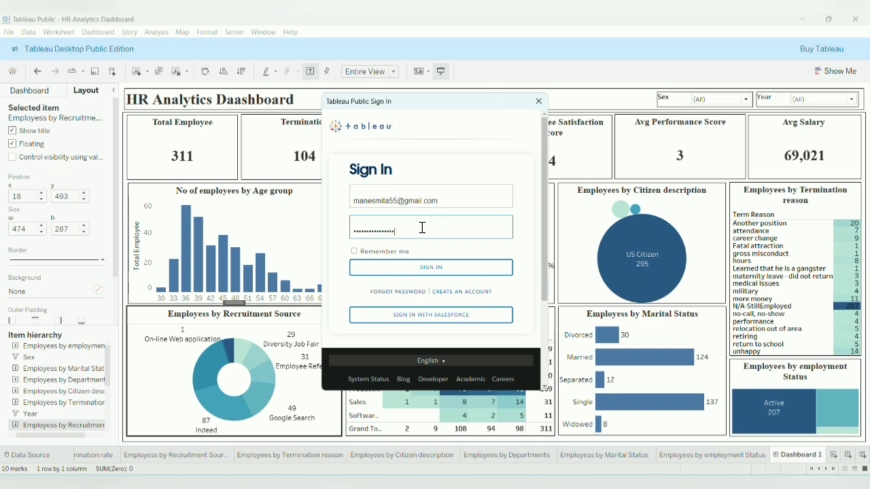
click(440, 266)
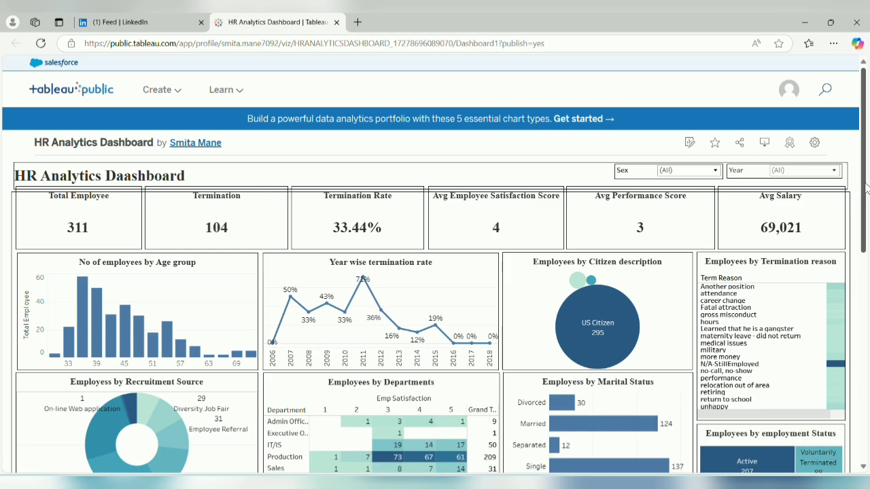
scroll(865, 222, down, 1)
mouse_move(866, 223)
mouse_down()
mouse_move(867, 300)
mouse_move(869, 216)
mouse_up()
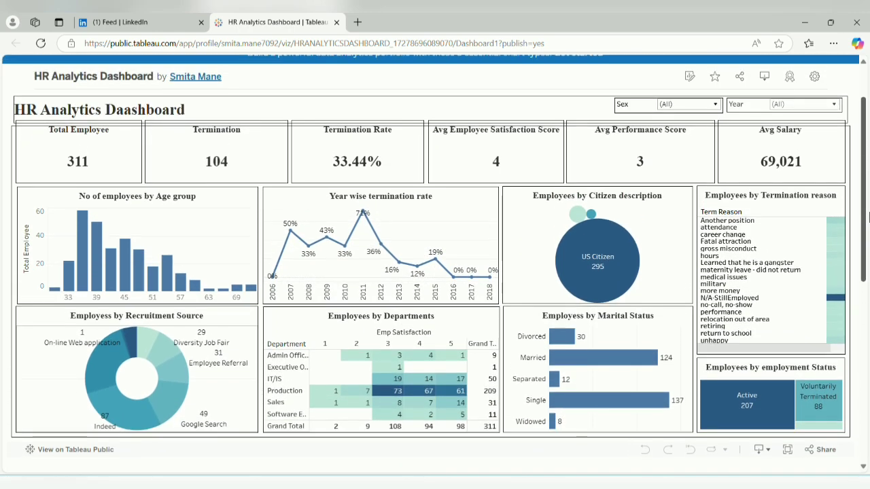